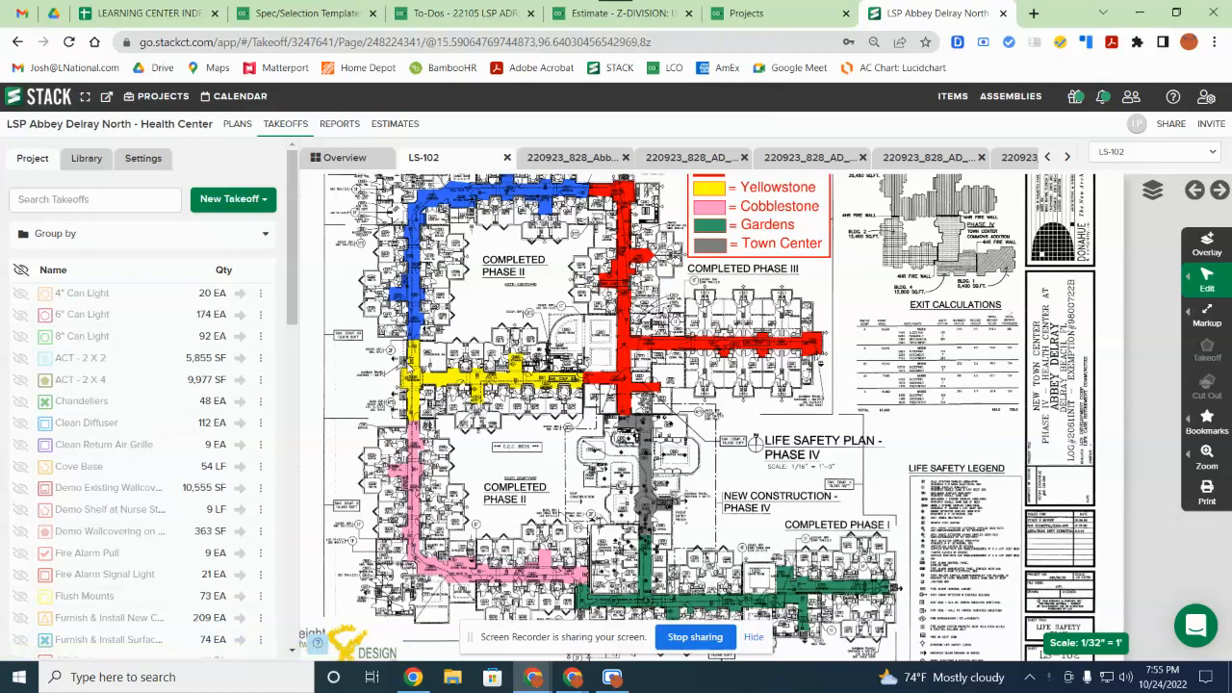
# Step: List the takeoff types (Area, Linear, Count, etc.) under New Takeoff for sheet LS-102
pyautogui.scroll(-2, 77, 427)
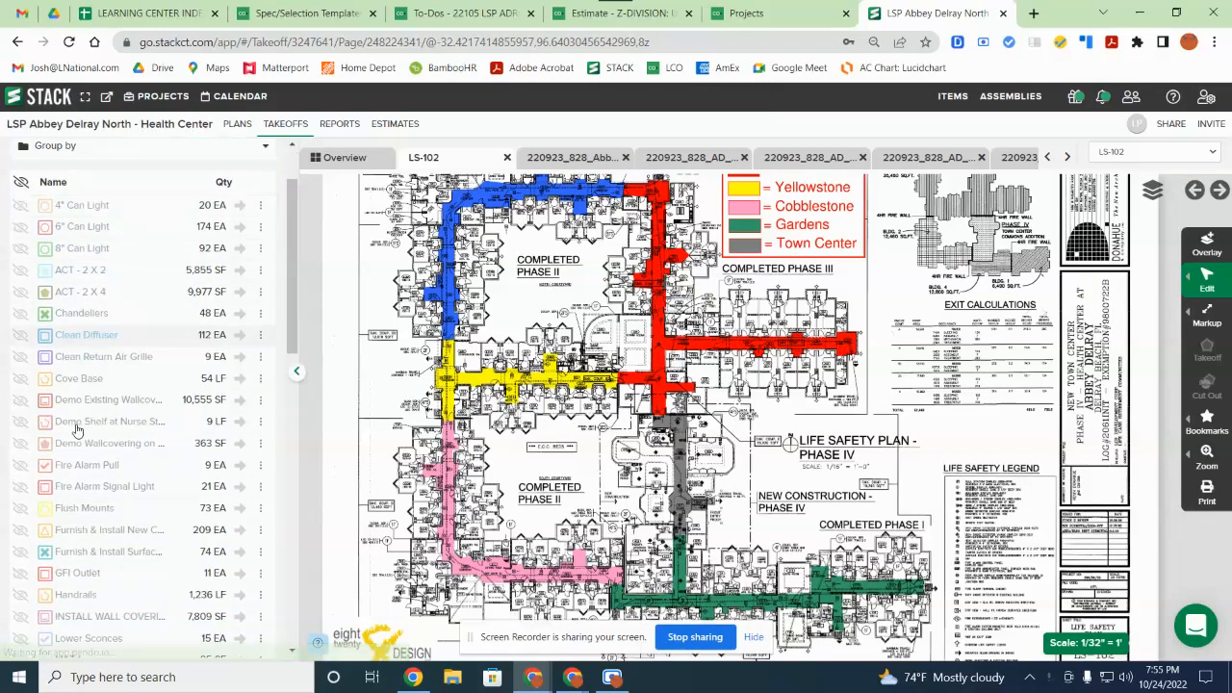
pyautogui.scroll(2, 91, 445)
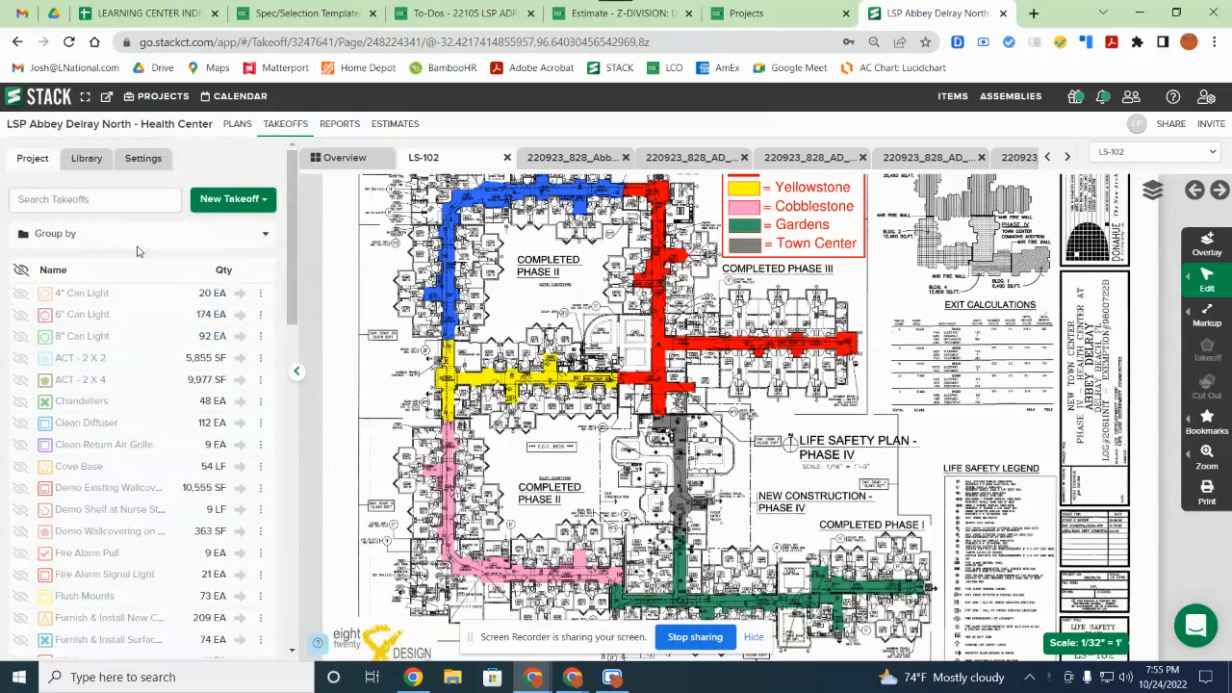
pyautogui.click(229, 199)
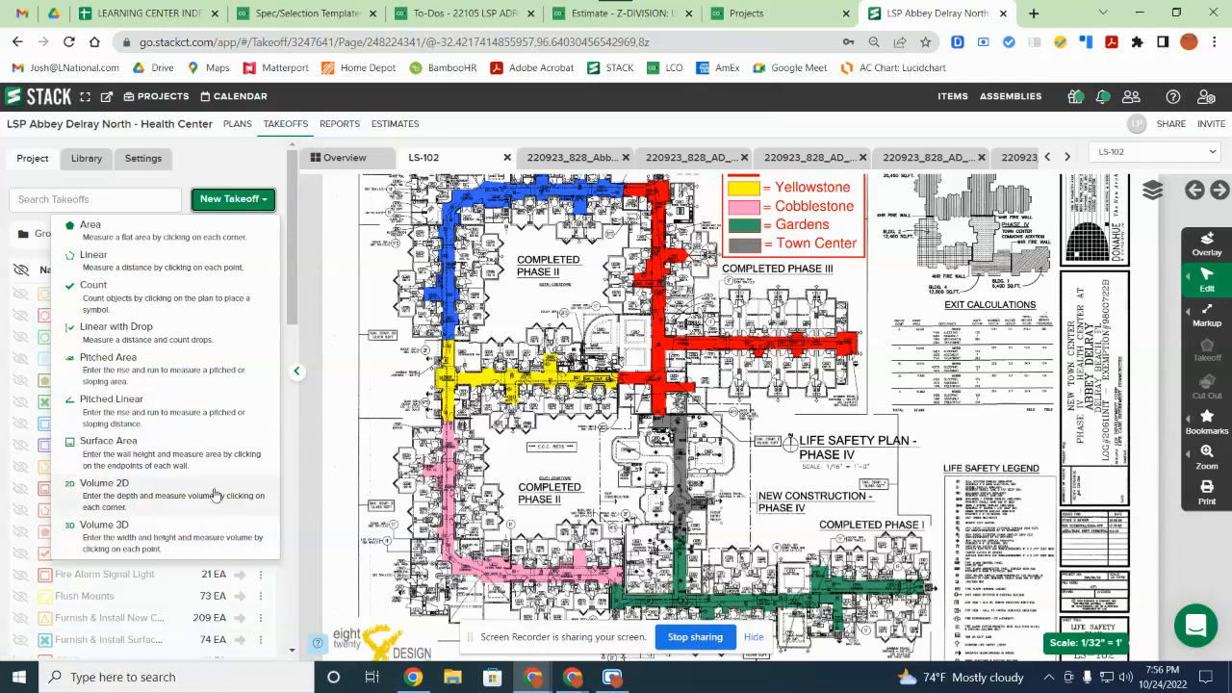
# Step: Move toward the pink corridor wing and open Calibrate Scale from the 1/32" = 1' badge
pyautogui.scroll(4, 533, 431)
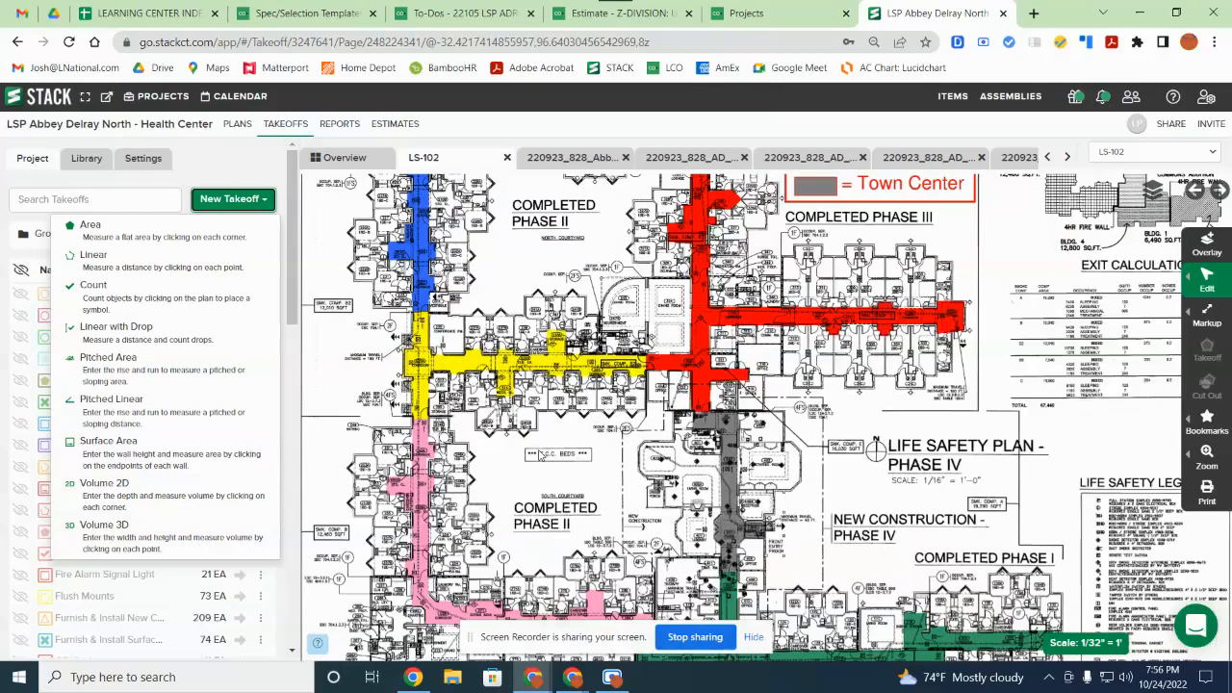
pyautogui.moveTo(818, 591); pyautogui.dragTo(874, 305)
pyautogui.moveTo(397, 371); pyautogui.dragTo(650, 463)
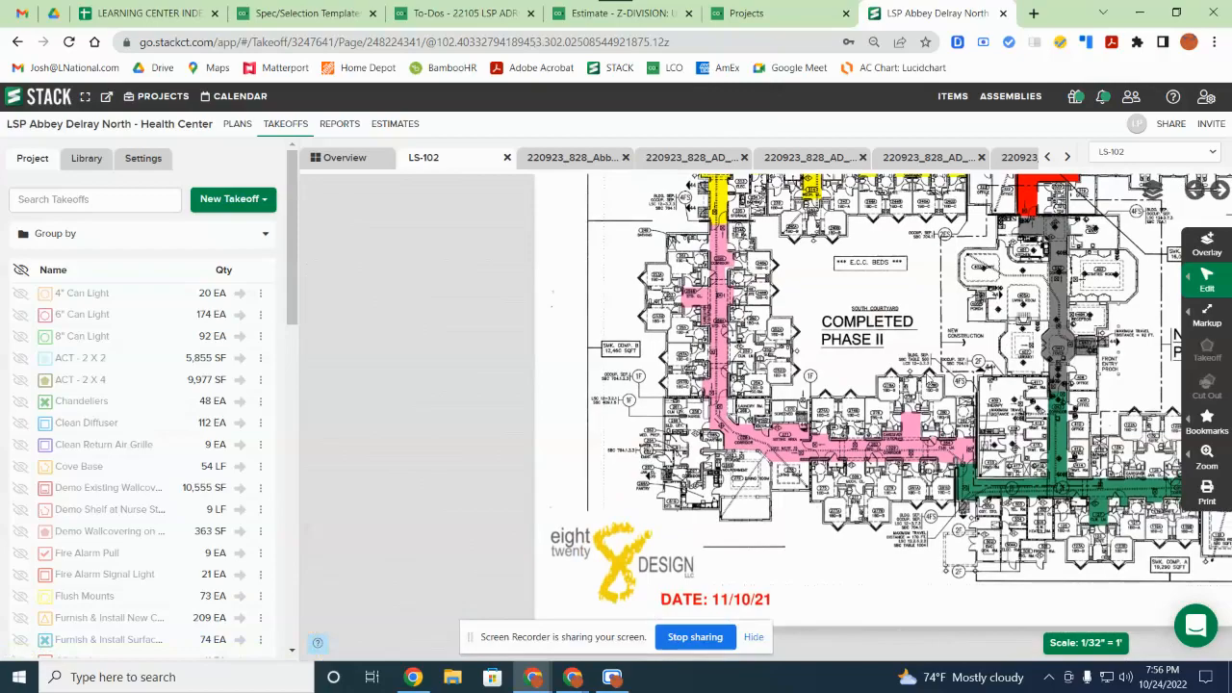
pyautogui.click(1085, 643)
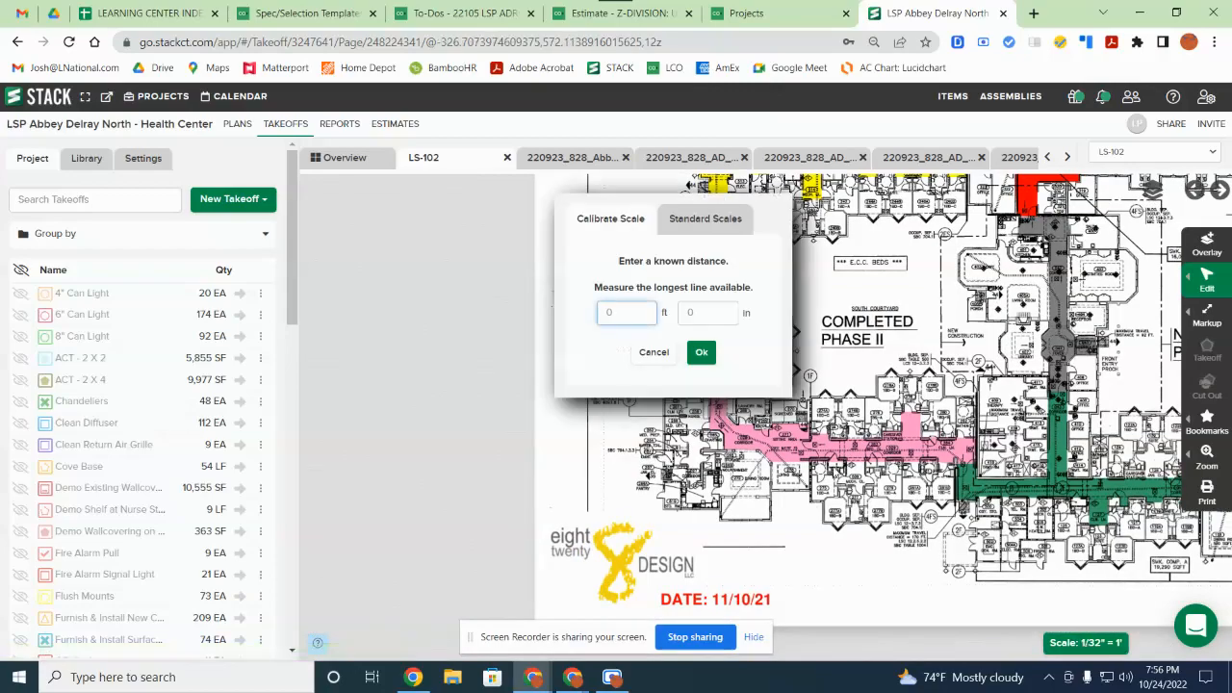
# Step: Pan the plan over the green Gardens corridor to the Life Safety Legend and title block
pyautogui.moveTo(1074, 432); pyautogui.dragTo(741, 516)
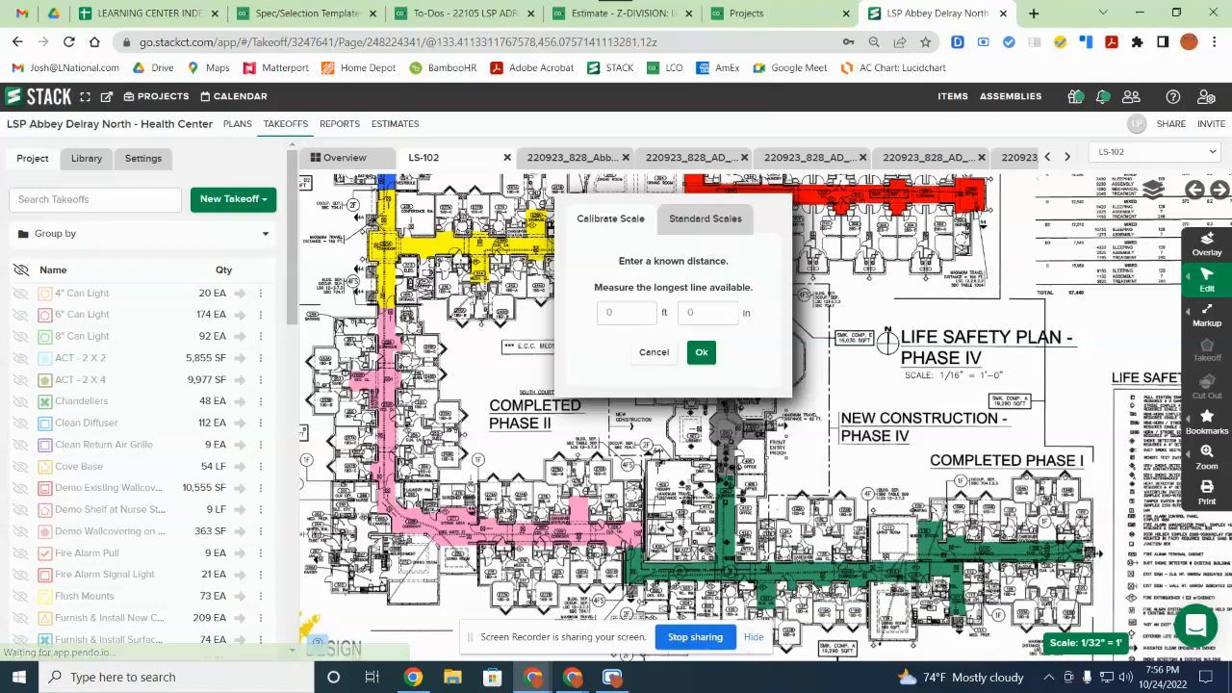
pyautogui.scroll(1, 816, 589)
pyautogui.scroll(3, 816, 589)
pyautogui.moveTo(815, 590); pyautogui.dragTo(895, 334)
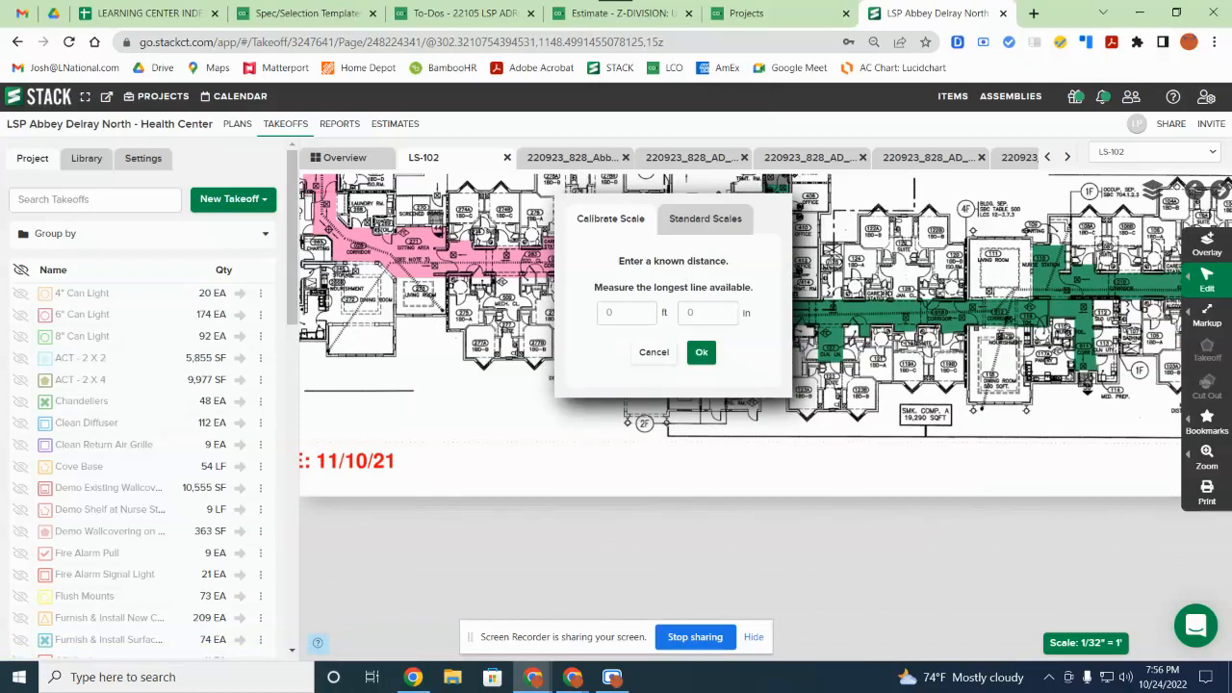
pyautogui.moveTo(885, 279); pyautogui.dragTo(897, 334)
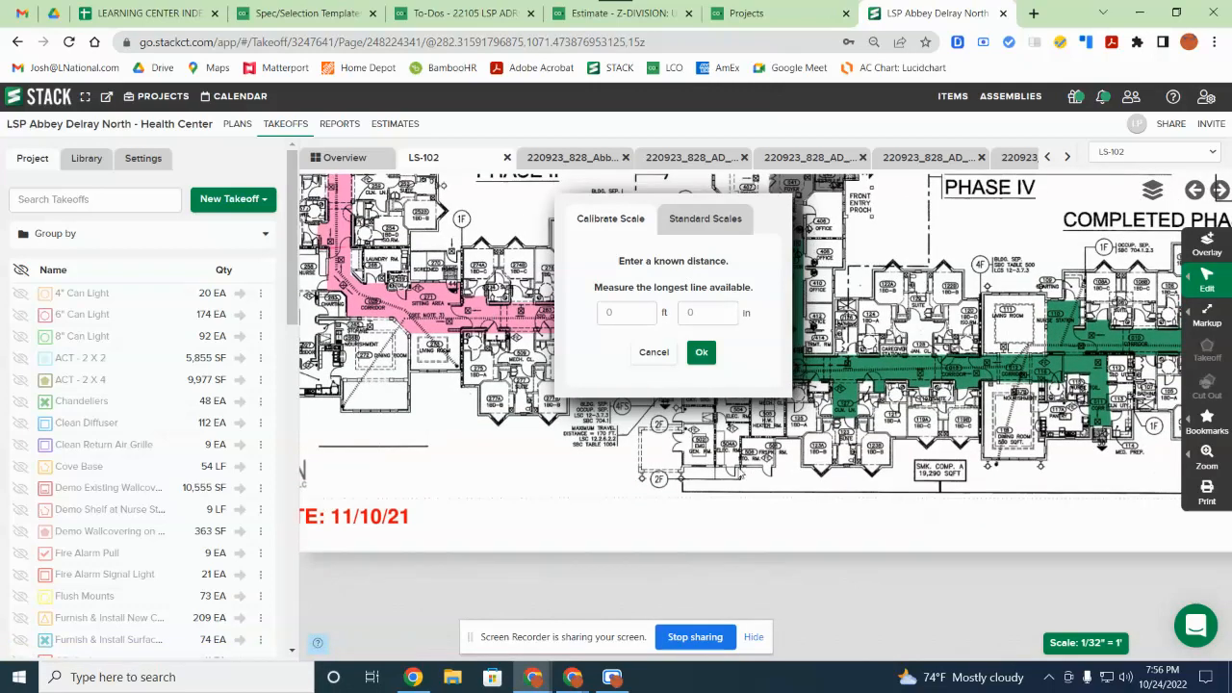
pyautogui.moveTo(562, 511); pyautogui.dragTo(570, 553)
pyautogui.moveTo(1013, 535); pyautogui.dragTo(581, 528)
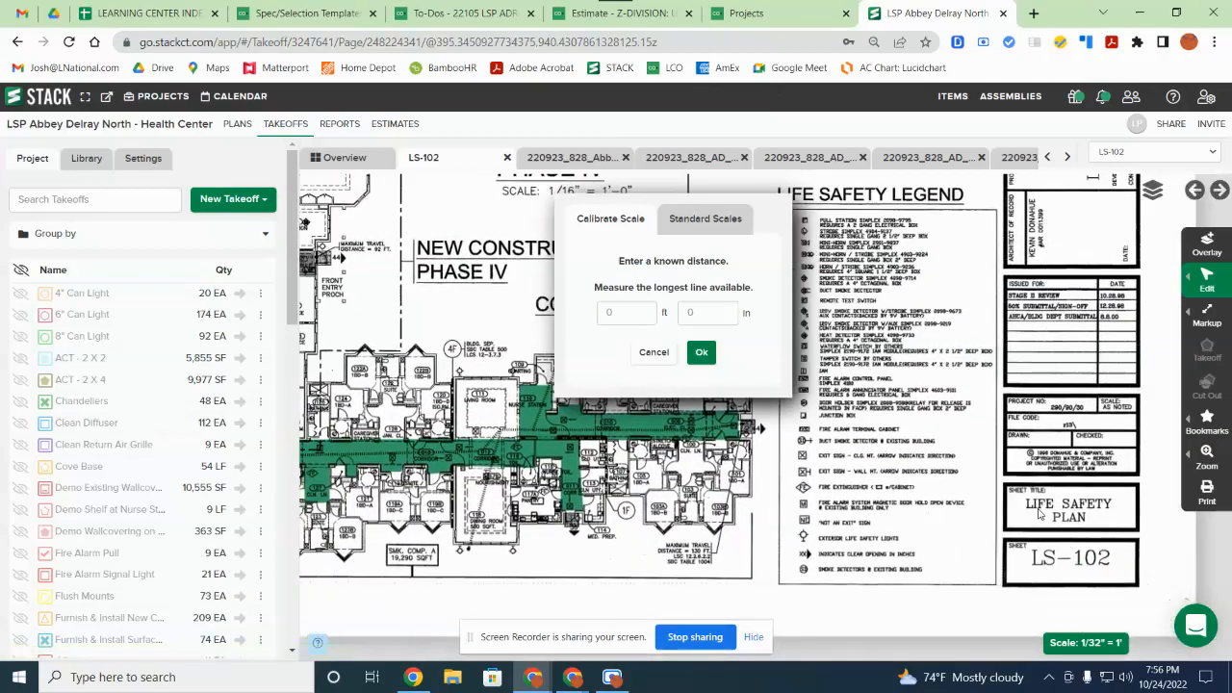
# Step: Survey the Phase II/IV area, the upper corridors and the colour KEY
pyautogui.scroll(3, 1038, 511)
pyautogui.moveTo(623, 542); pyautogui.dragTo(985, 491)
pyautogui.scroll(-3, 983, 490)
pyautogui.scroll(4, 871, 511)
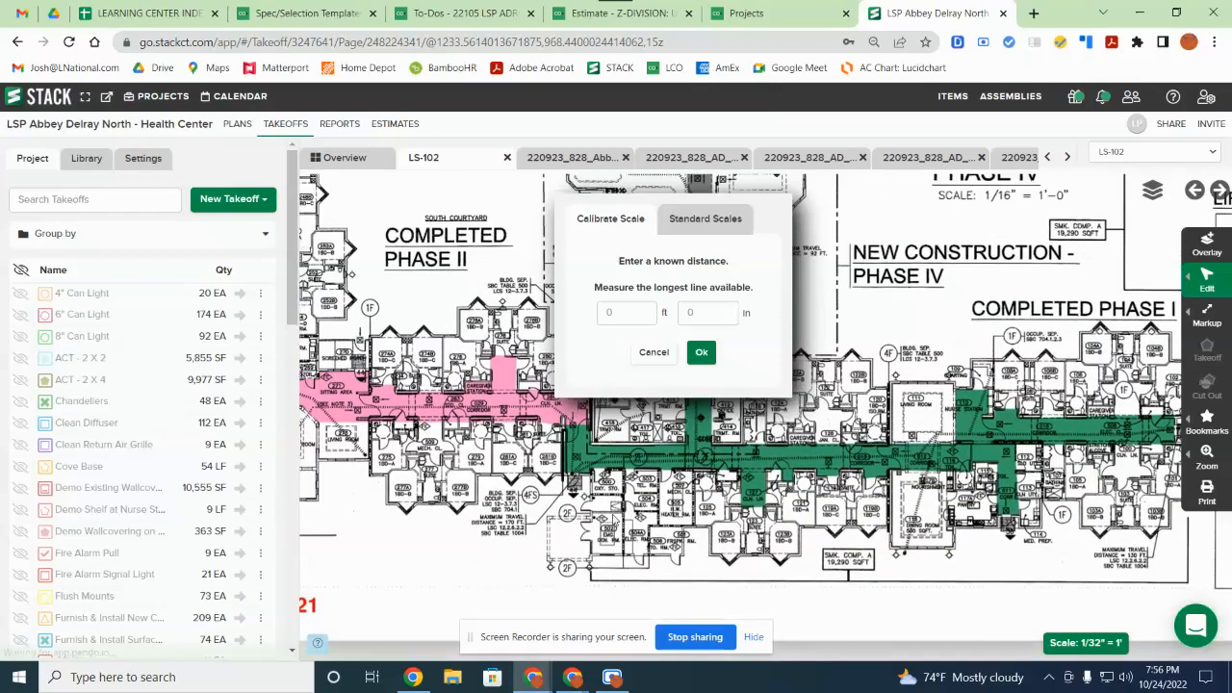
pyautogui.scroll(2, 433, 450)
pyautogui.moveTo(442, 448); pyautogui.dragTo(607, 526)
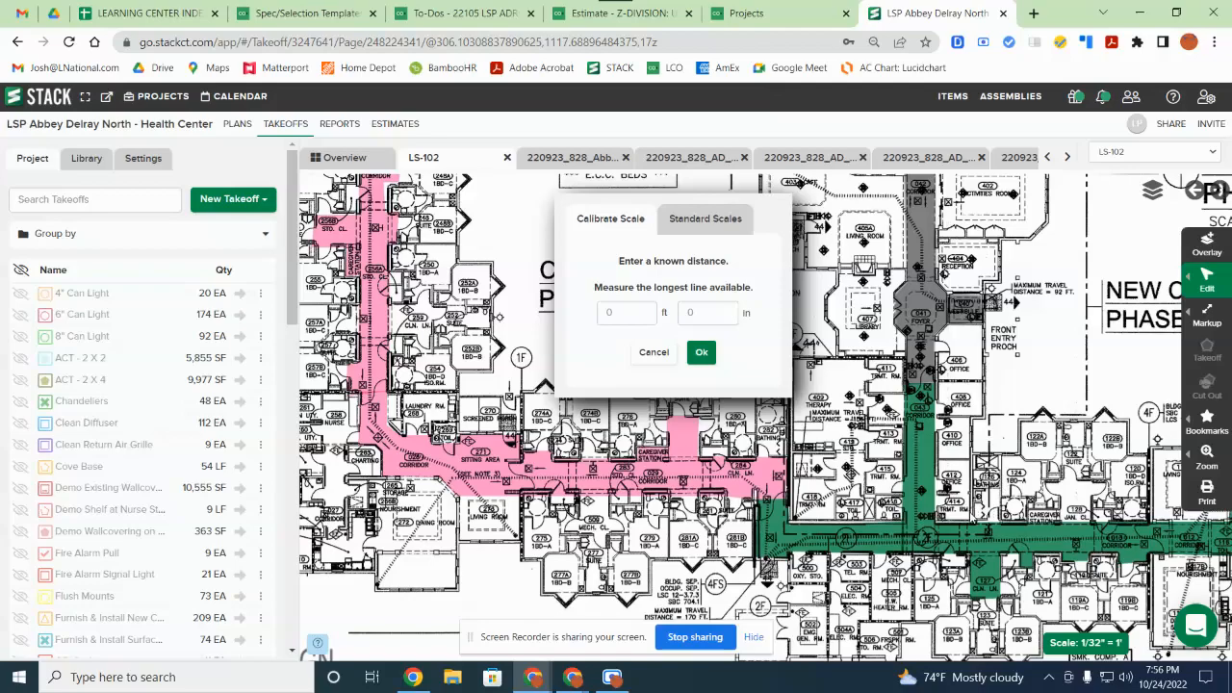
pyautogui.moveTo(444, 345); pyautogui.dragTo(443, 498)
pyautogui.moveTo(510, 456); pyautogui.dragTo(517, 525)
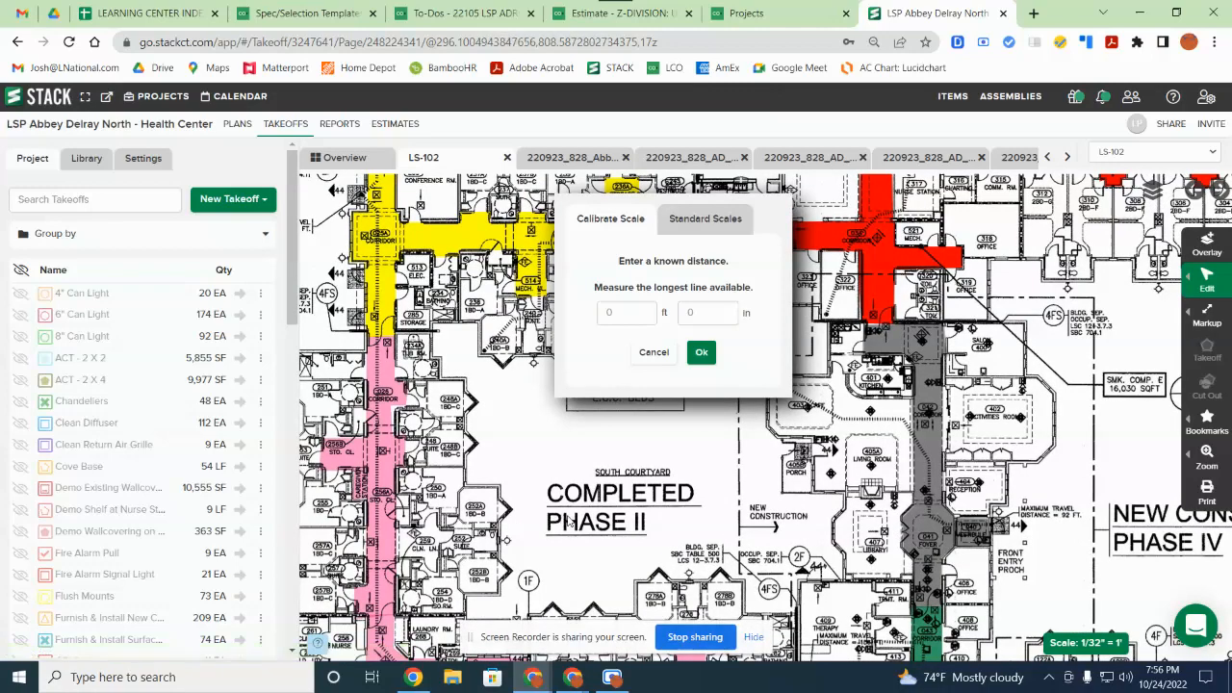
pyautogui.moveTo(472, 376); pyautogui.dragTo(536, 520)
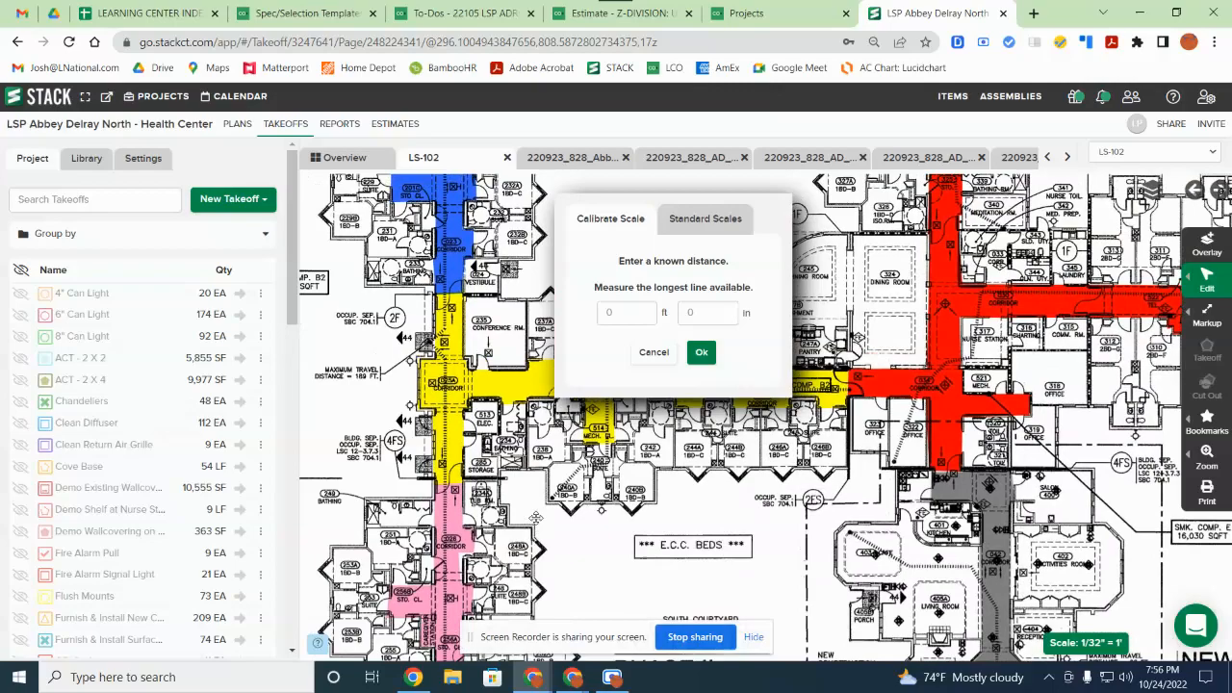
pyautogui.moveTo(965, 266); pyautogui.dragTo(951, 494)
pyautogui.moveTo(954, 353); pyautogui.dragTo(693, 519)
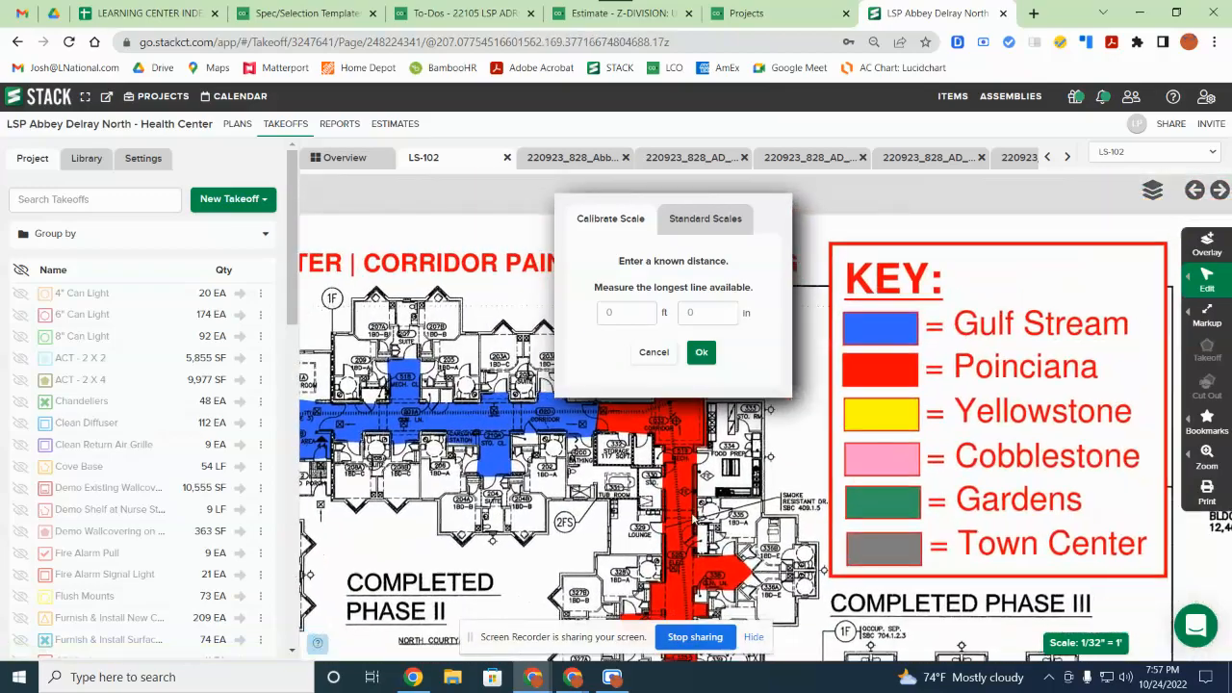
# Step: Start a 10 ft calibration, then discard it and cancel, keeping the 1/32" = 1' scale
pyautogui.click(627, 315)
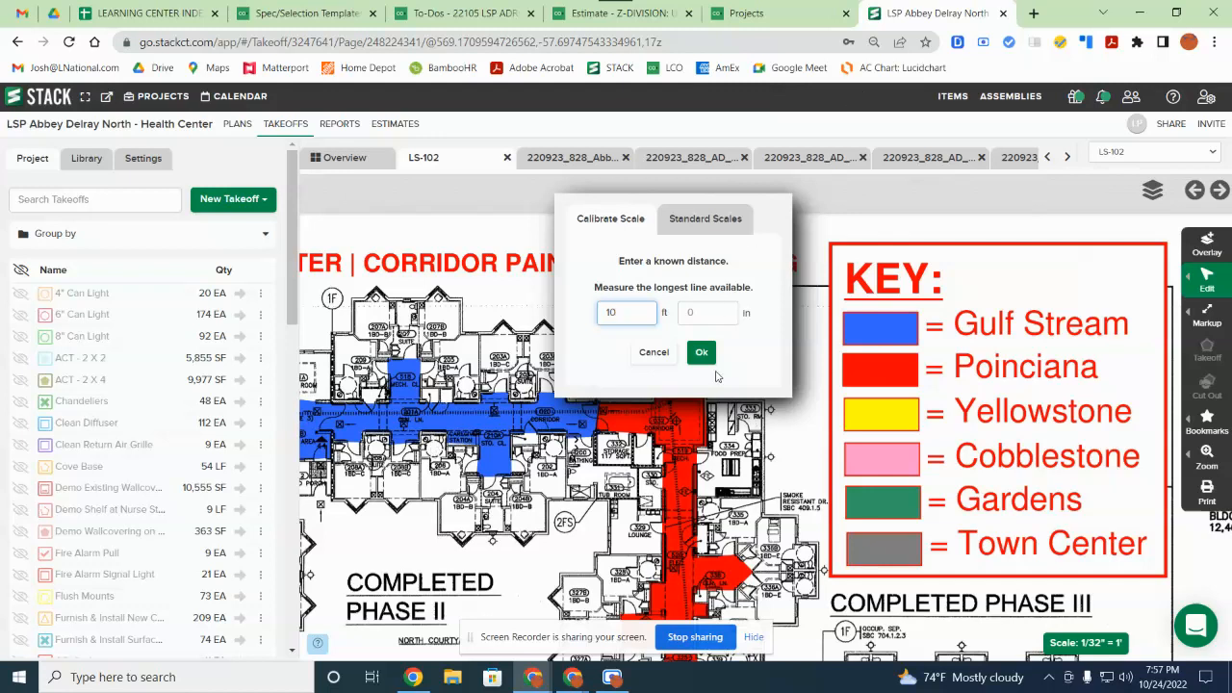
pyautogui.click(711, 351)
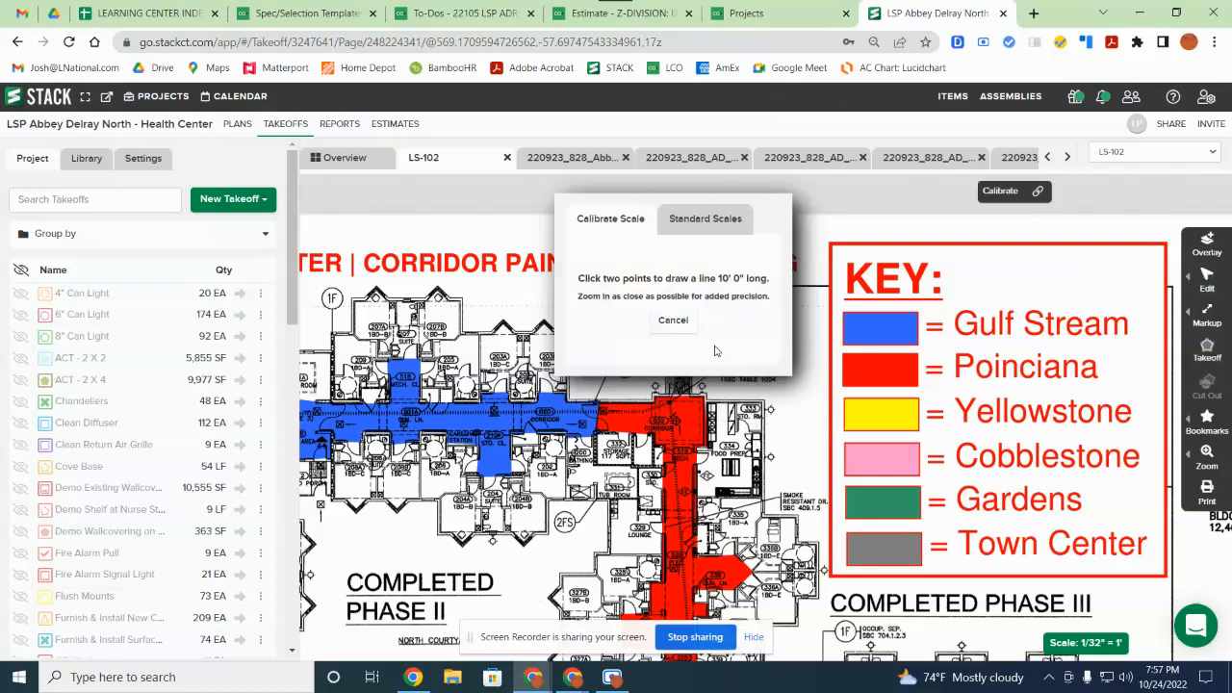
pyautogui.click(1057, 361)
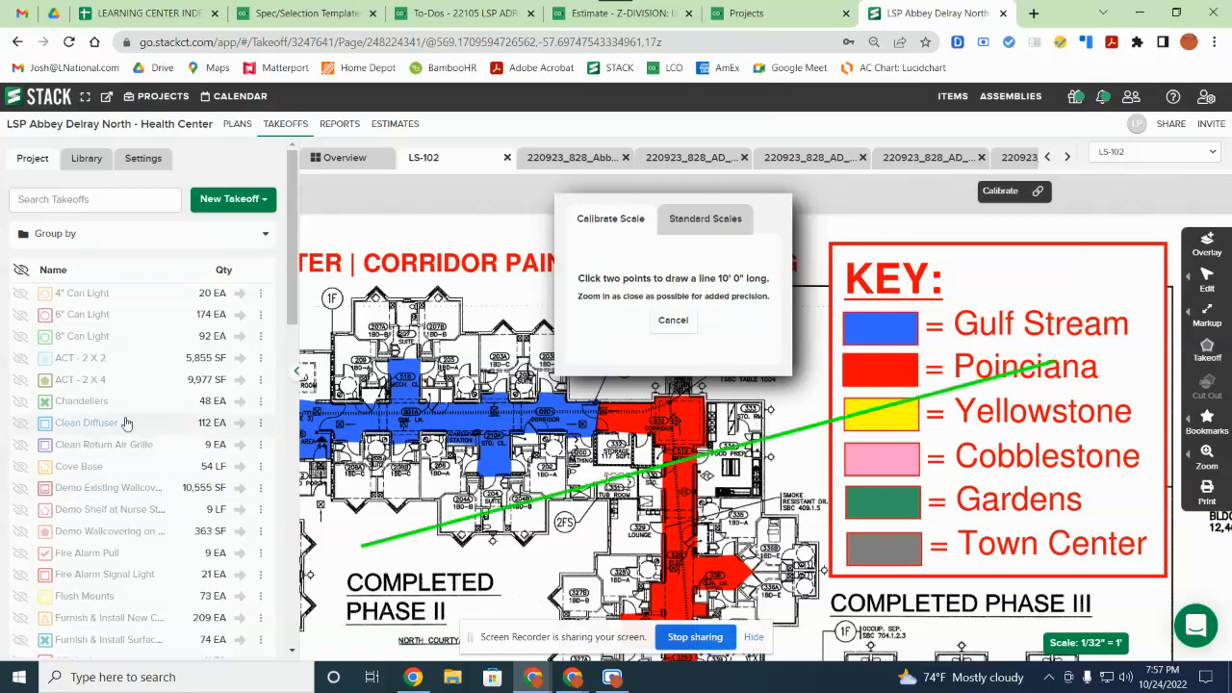
pyautogui.press('Escape')
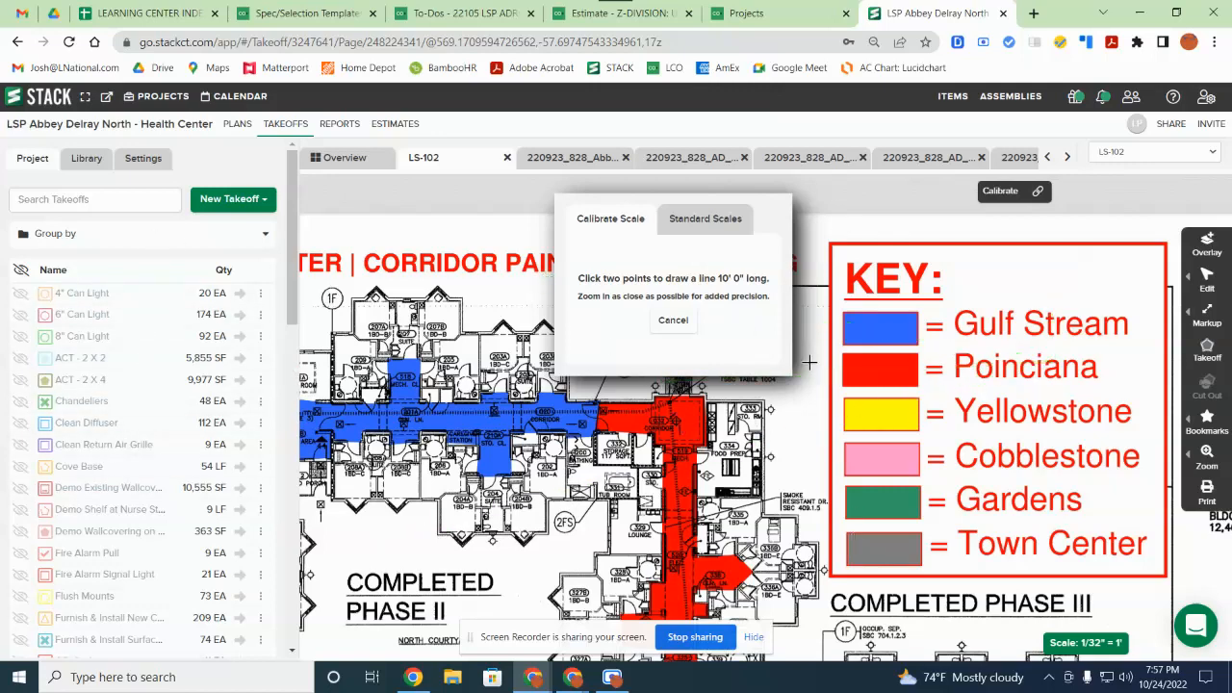
pyautogui.click(672, 321)
pyautogui.moveTo(878, 525); pyautogui.dragTo(870, 365)
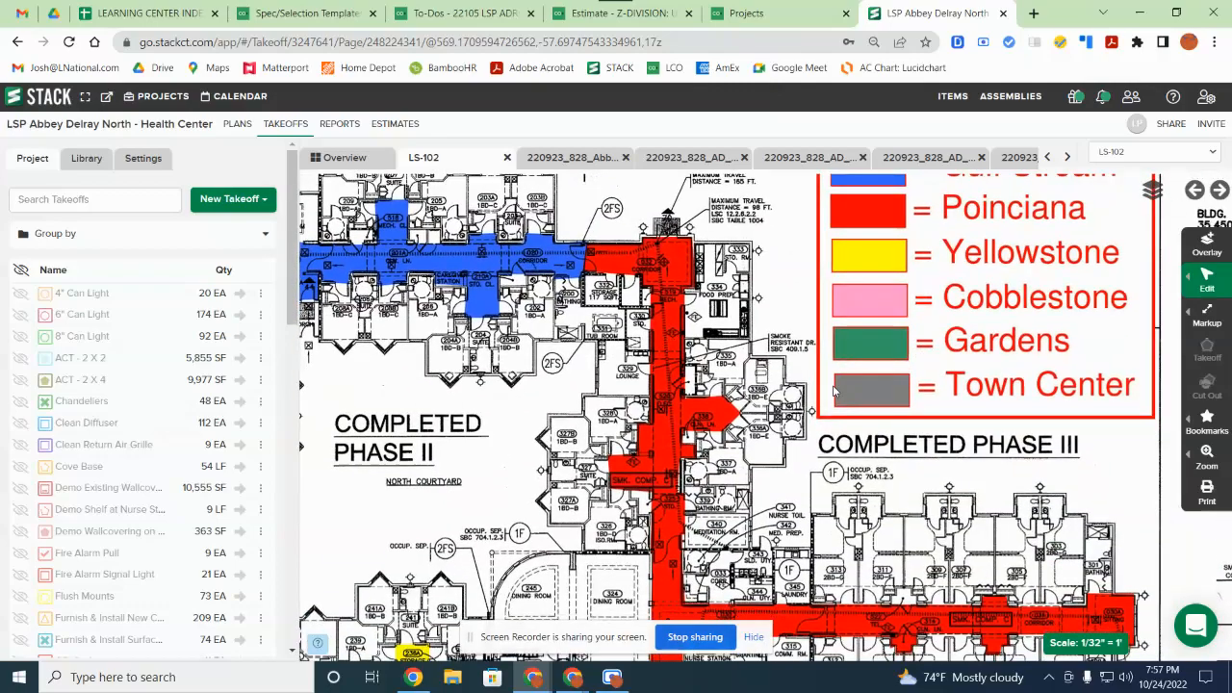
# Step: Search the takeoffs for 'Walls' and start a new Surface Area takeoff
pyautogui.scroll(-2, 568, 379)
pyautogui.moveTo(402, 525); pyautogui.dragTo(674, 252)
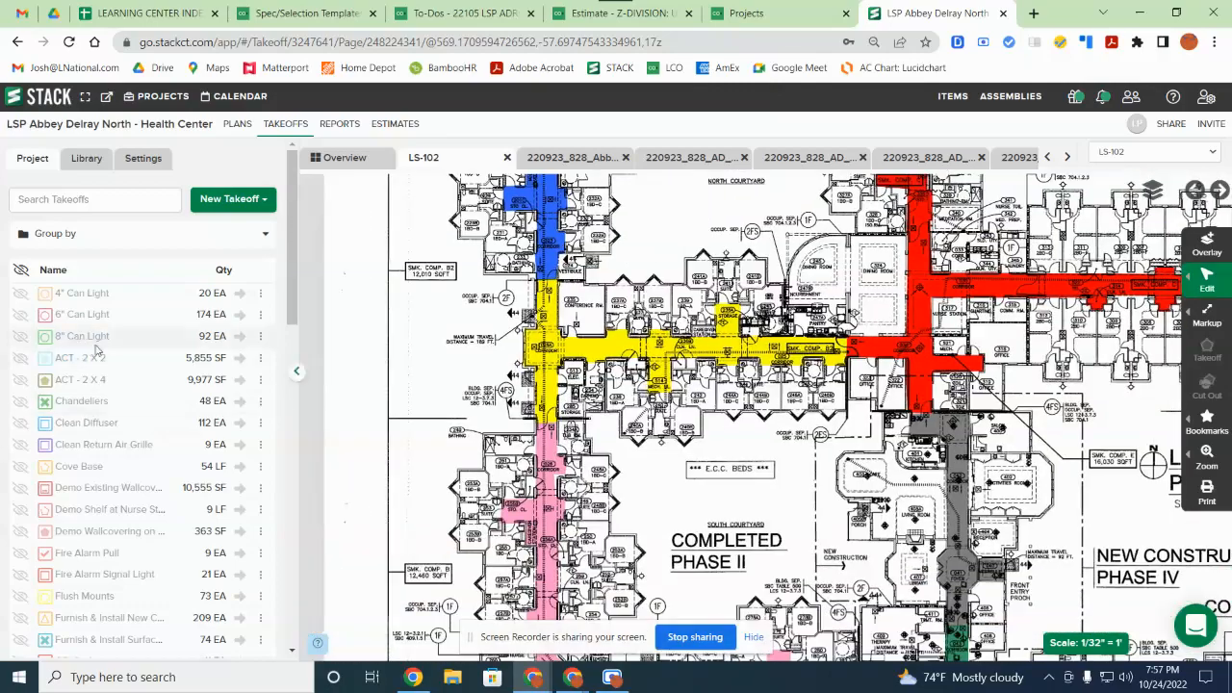
pyautogui.scroll(-3, 82, 638)
pyautogui.scroll(-3, 82, 639)
pyautogui.scroll(10, 96, 462)
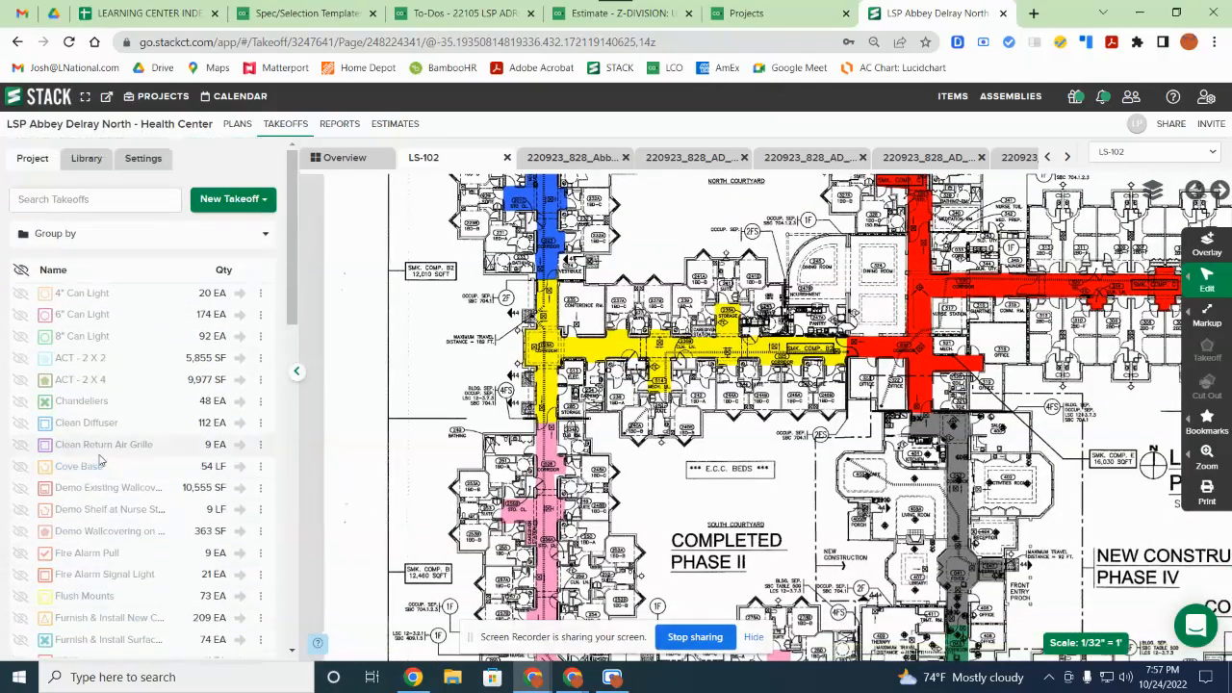
pyautogui.click(166, 200)
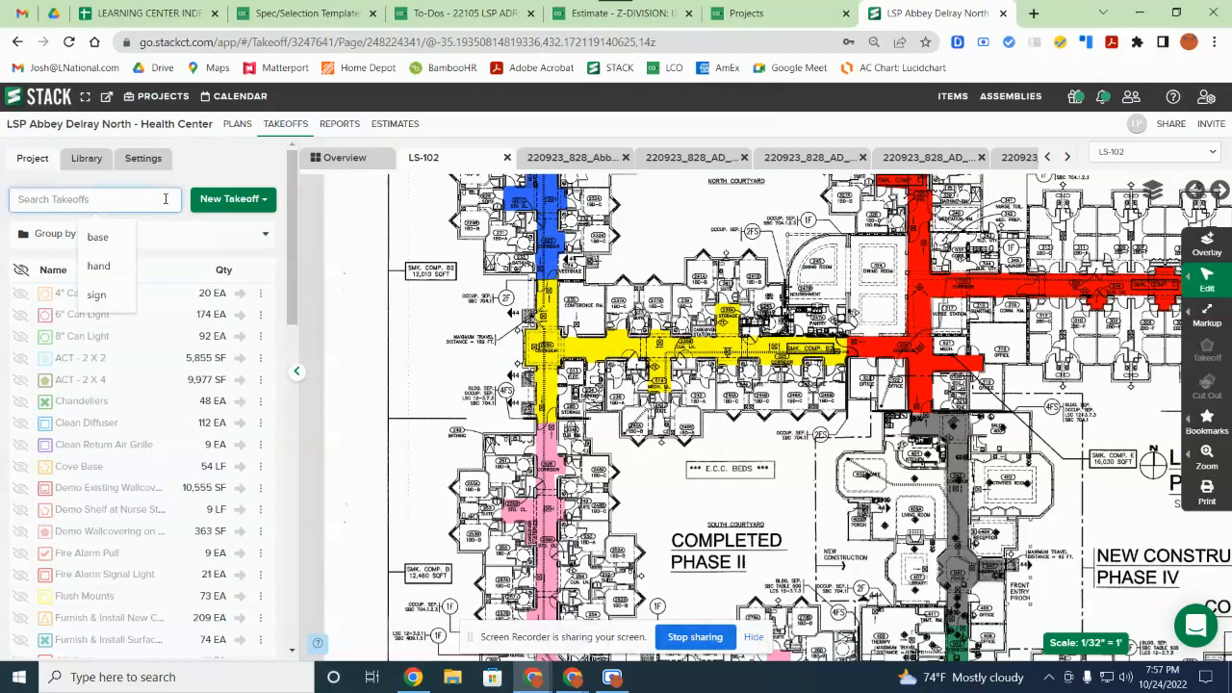
pyautogui.write('Walls')
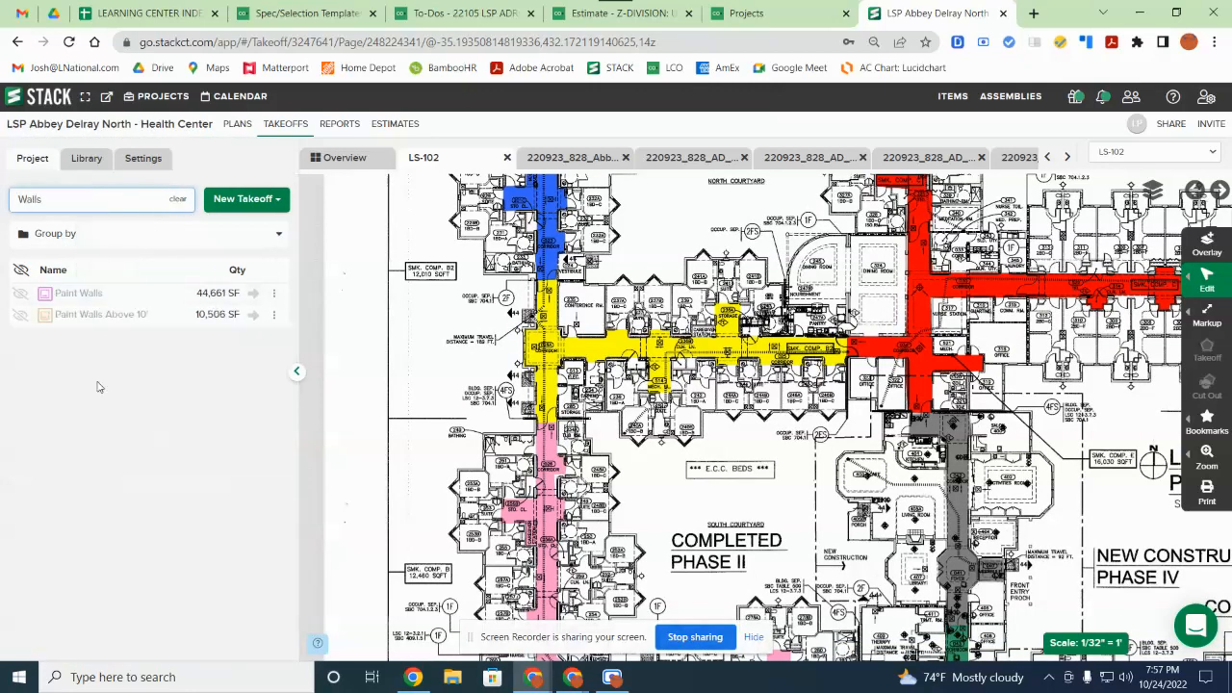
pyautogui.click(224, 205)
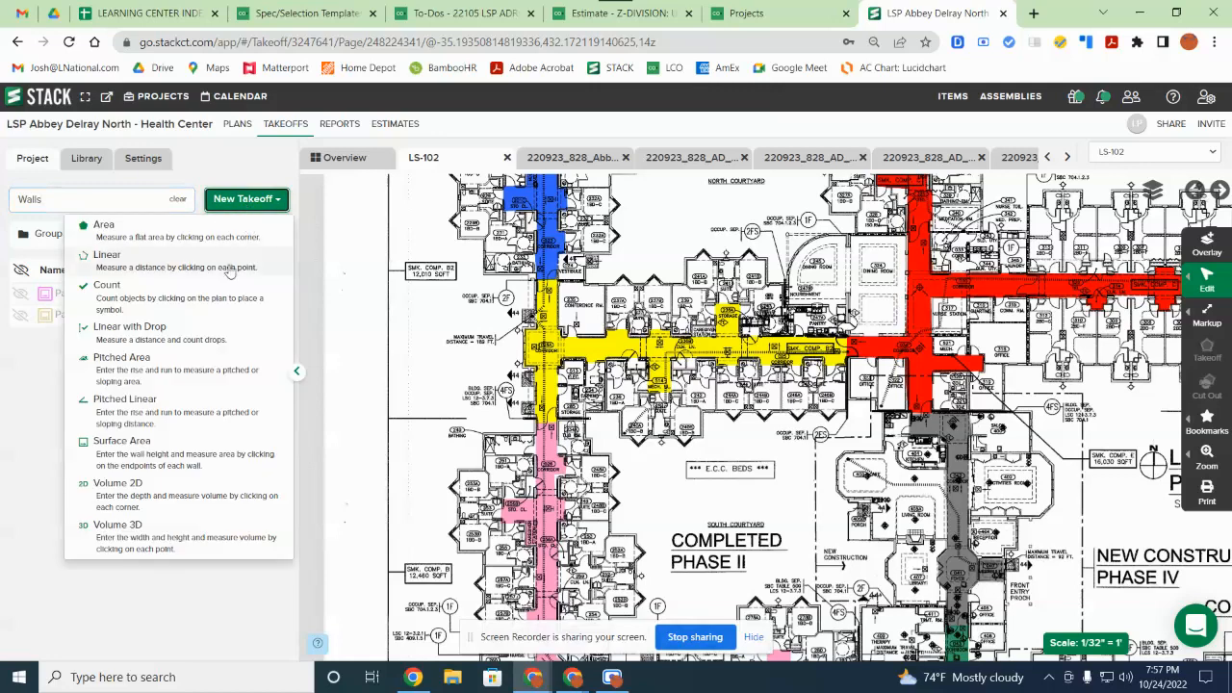
pyautogui.click(141, 462)
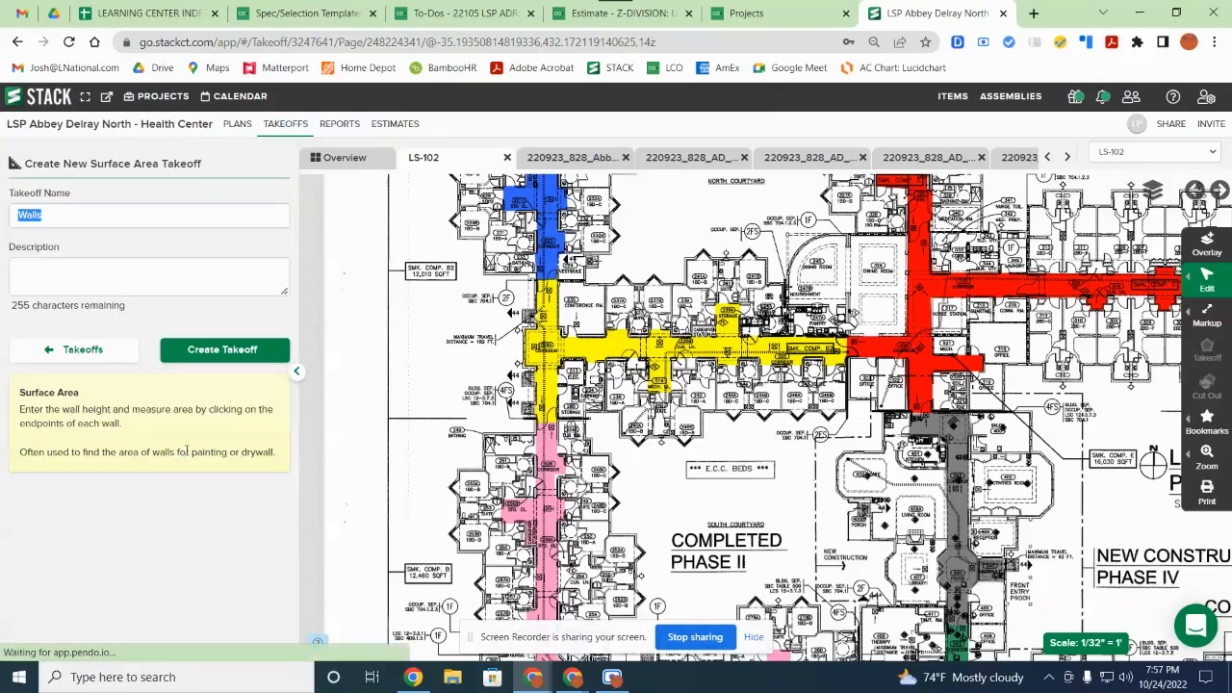
# Step: Create the Walls takeoff, set its height to 10 ft, and finish measuring
pyautogui.click(248, 351)
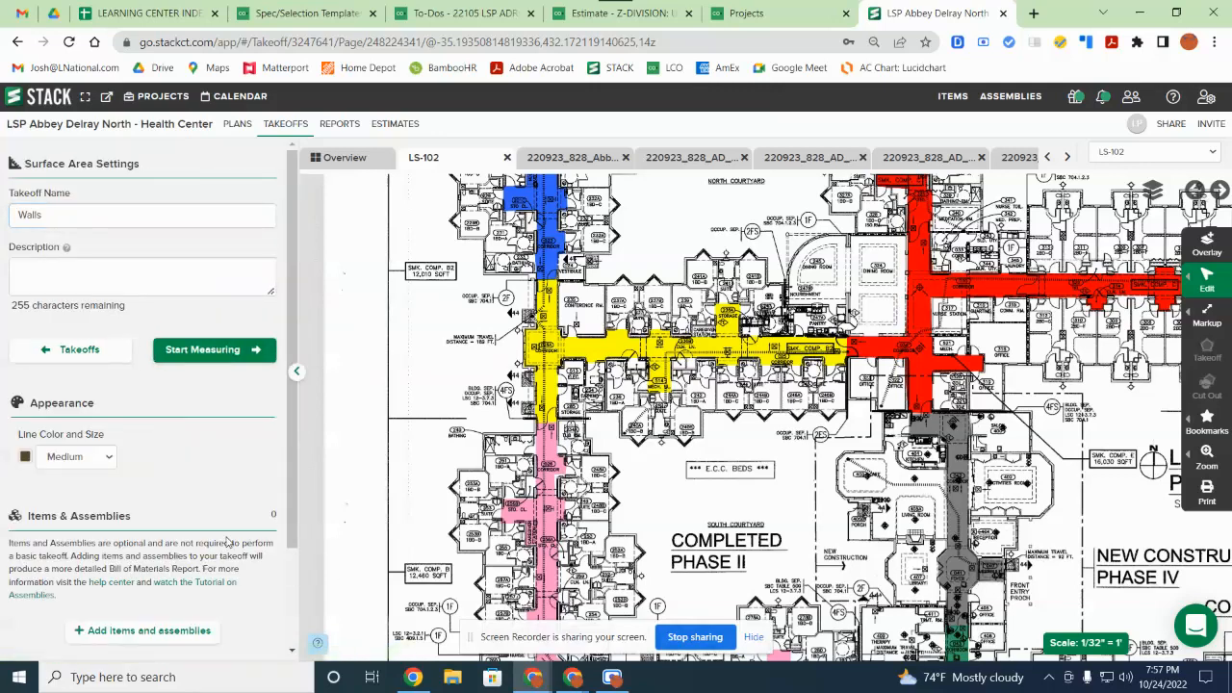
pyautogui.click(204, 351)
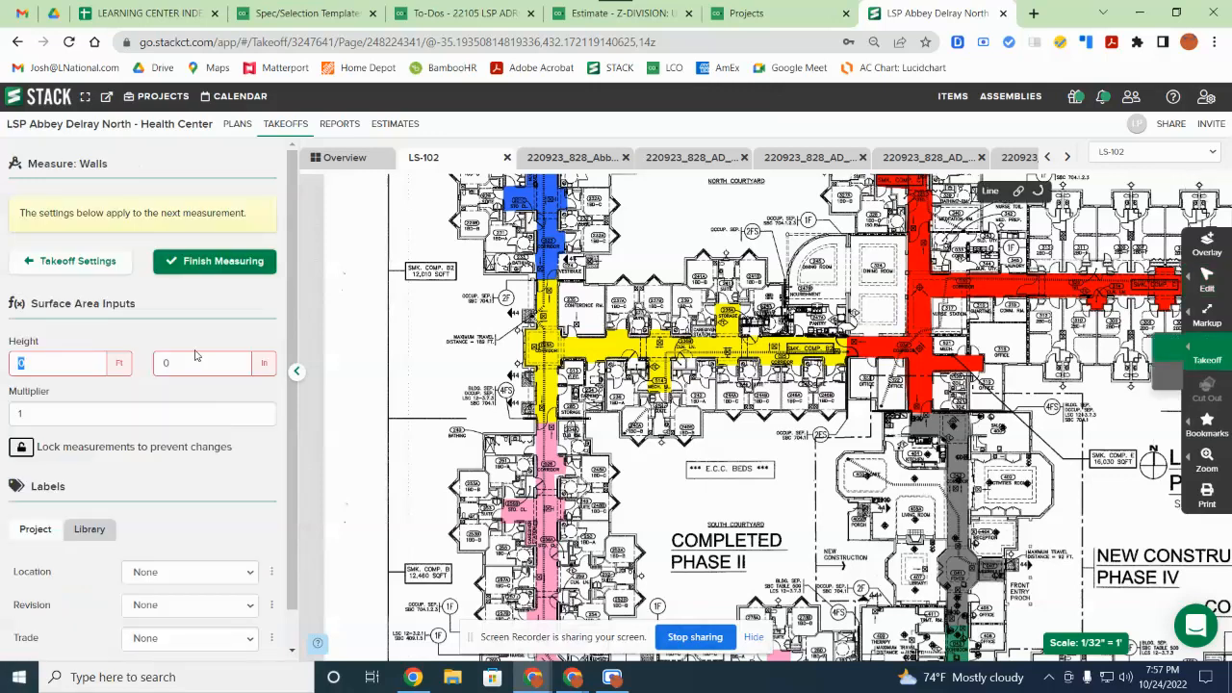
pyautogui.click(89, 363)
pyautogui.write('10')
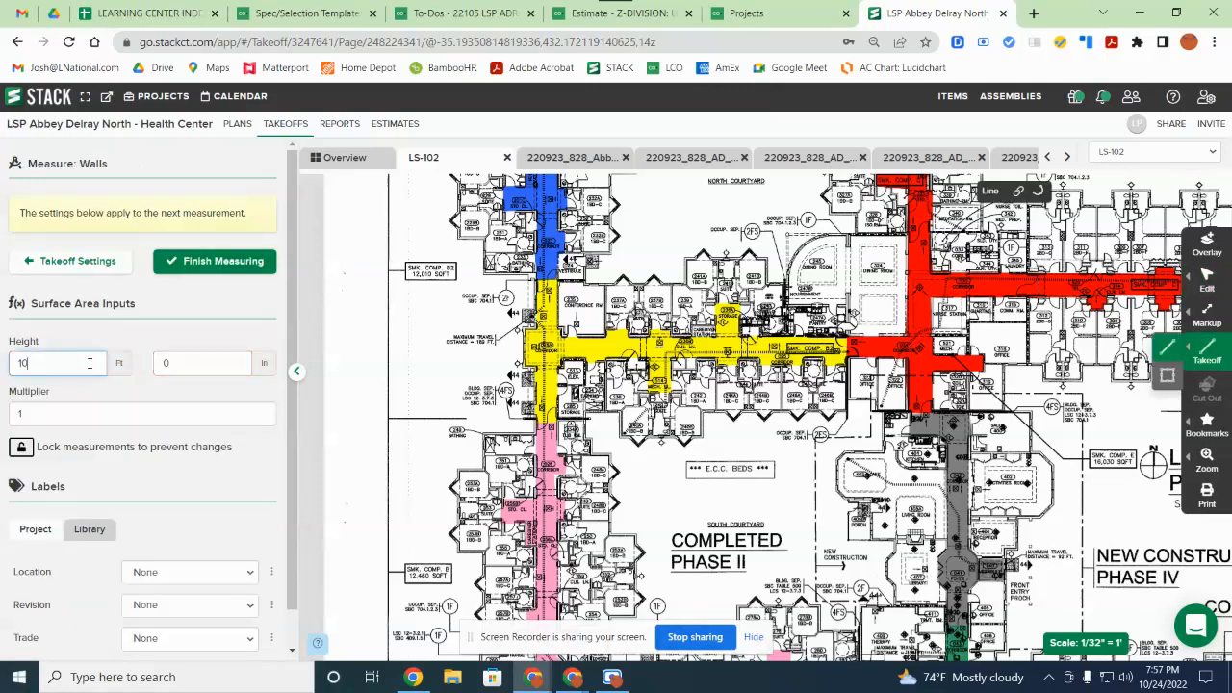
pyautogui.click(252, 261)
pyautogui.moveTo(331, 495); pyautogui.dragTo(103, 425)
pyautogui.click(167, 200)
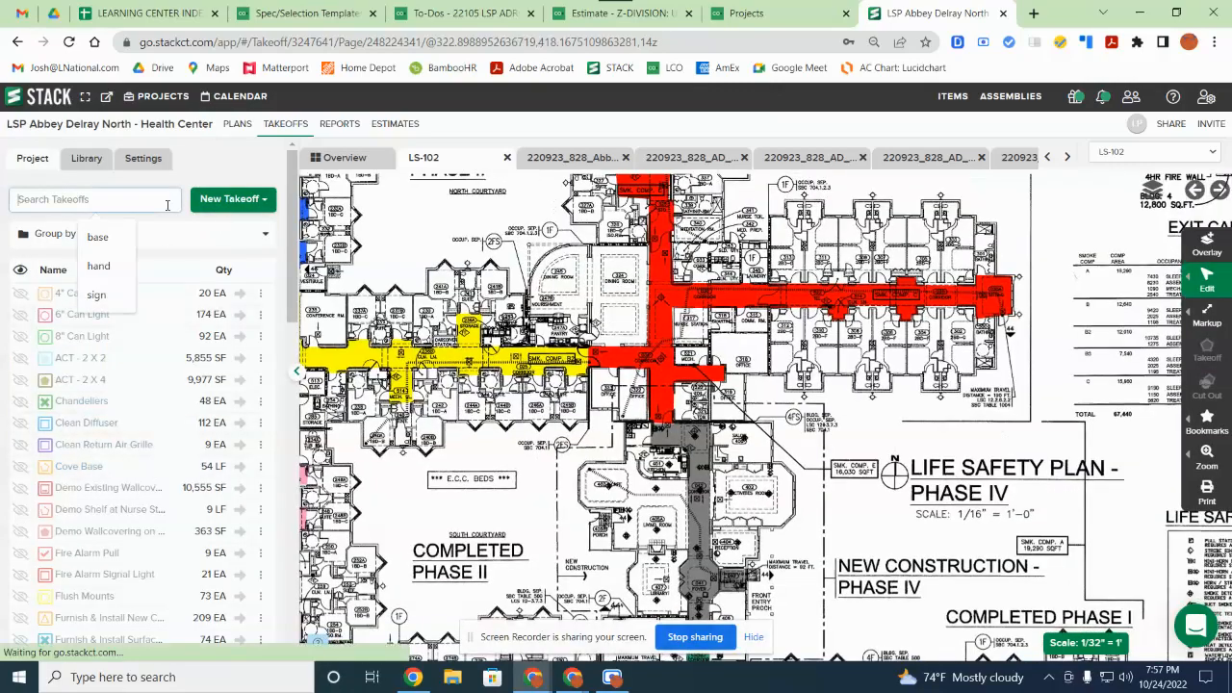
# Step: Filter the list to 'wall' and set the Walls takeoff height to 10 ft
pyautogui.write('wall')
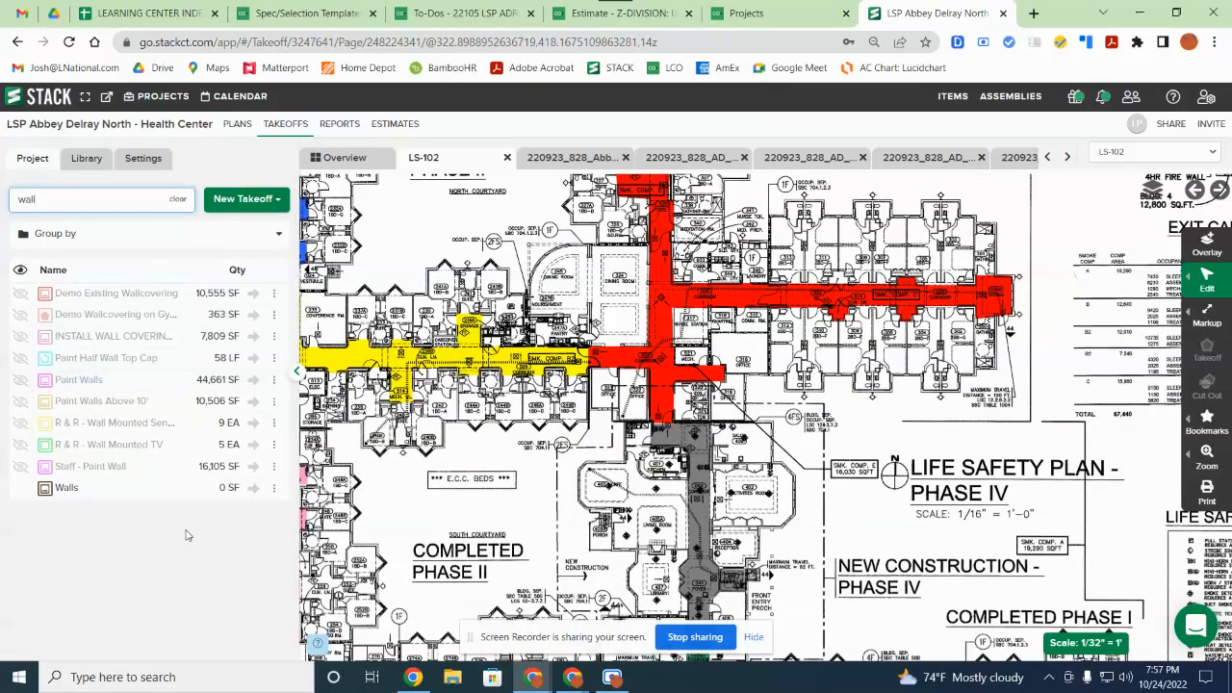
pyautogui.click(252, 488)
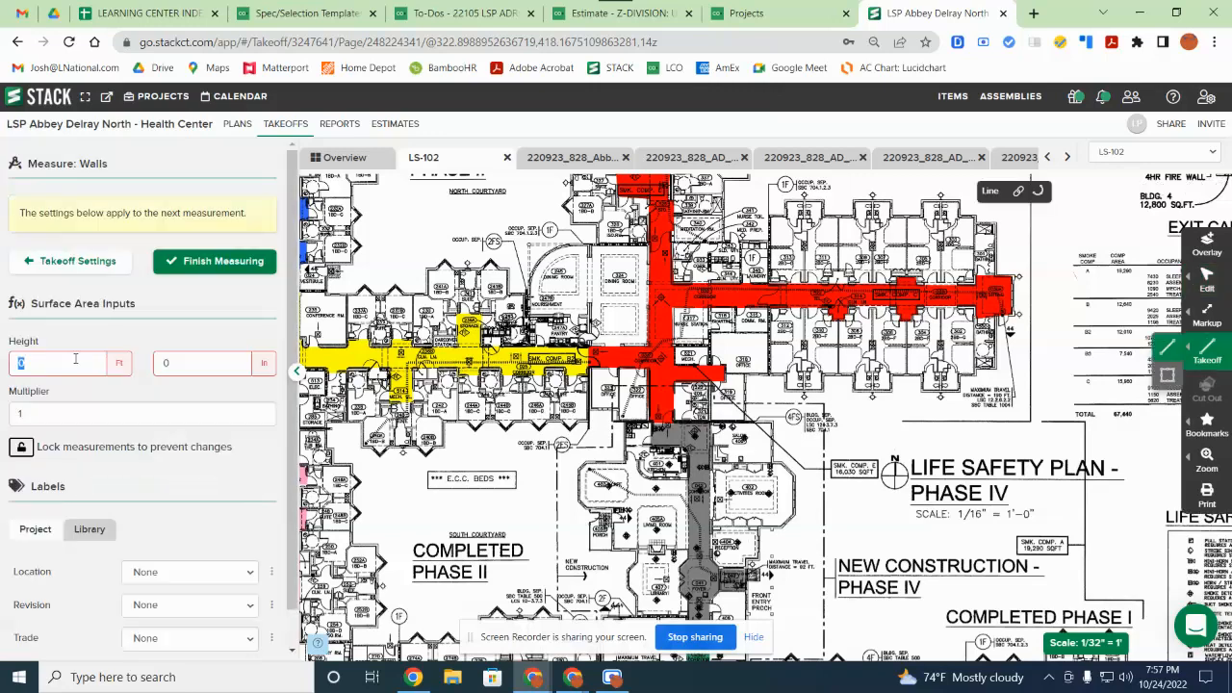
pyautogui.write('10')
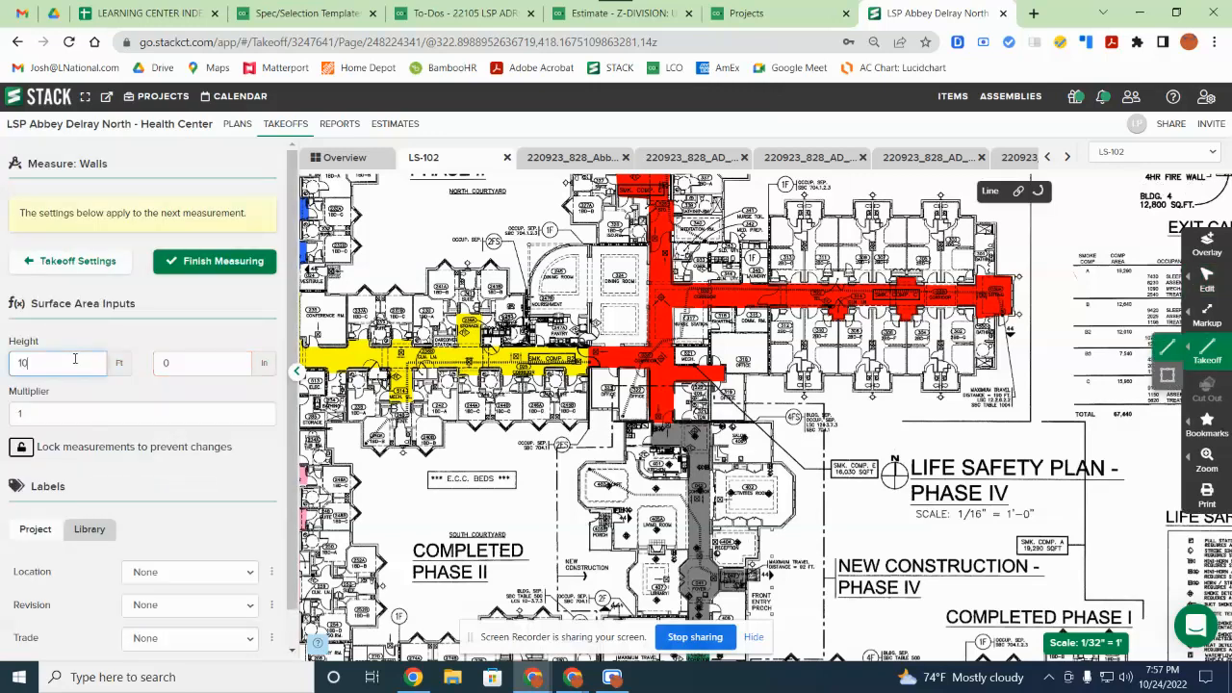
pyautogui.click(100, 415)
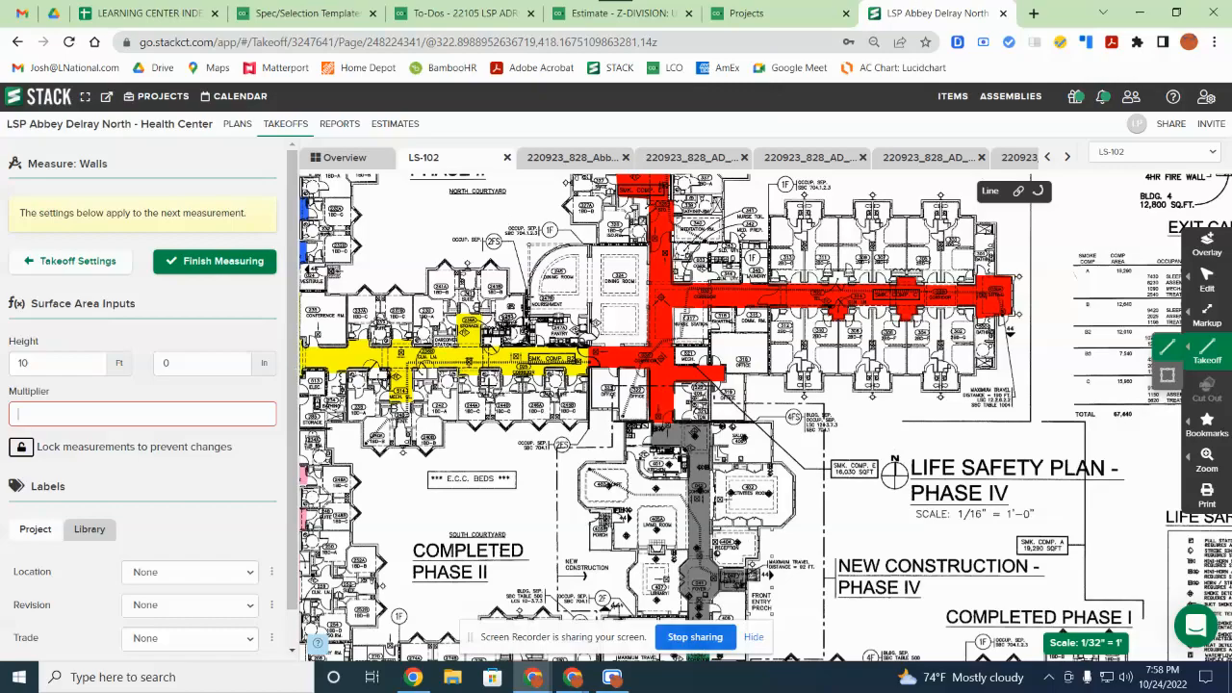
# Step: Zoom and pan the plan toward the yellow corridor near 514 MECH
pyautogui.scroll(2, 488, 385)
pyautogui.scroll(1, 488, 383)
pyautogui.scroll(2, 412, 377)
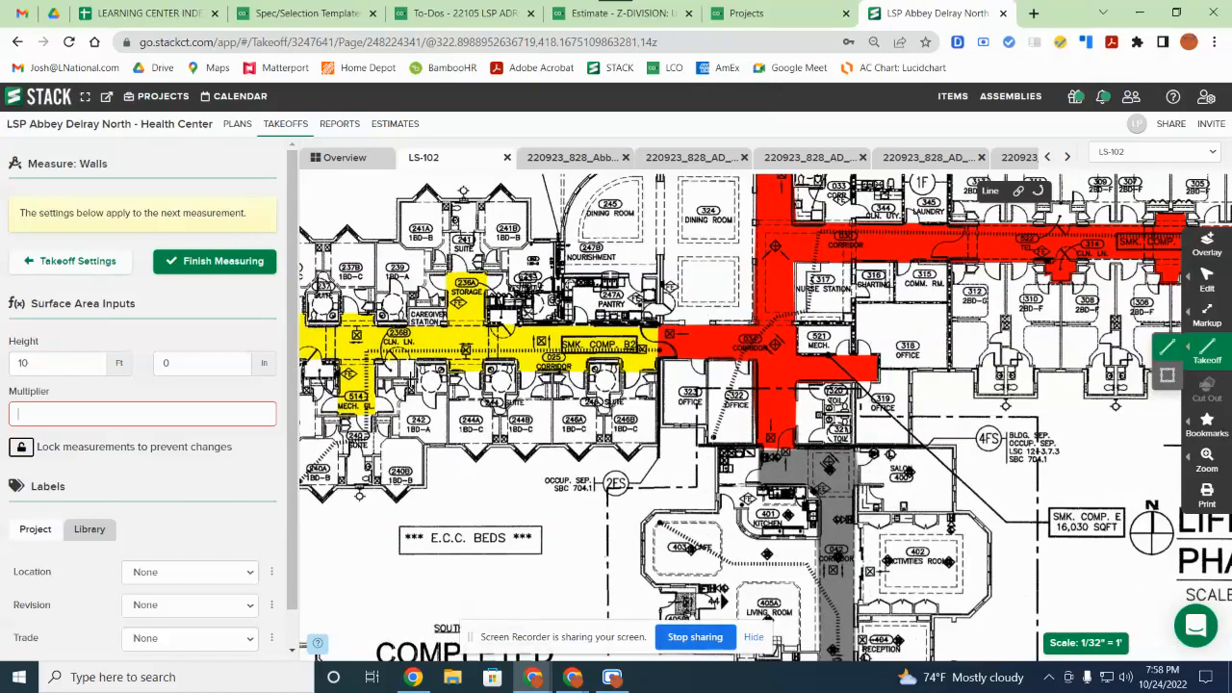
pyautogui.scroll(1, 385, 379)
pyautogui.moveTo(387, 377); pyautogui.dragTo(517, 361)
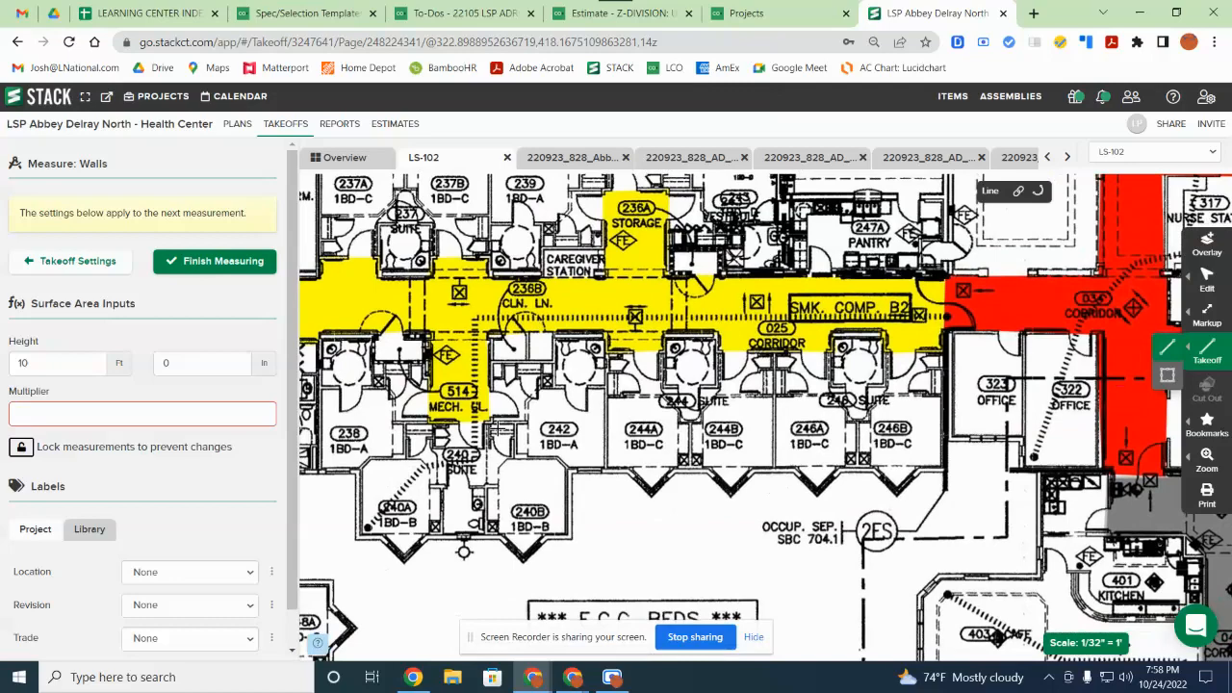
pyautogui.scroll(4, 490, 417)
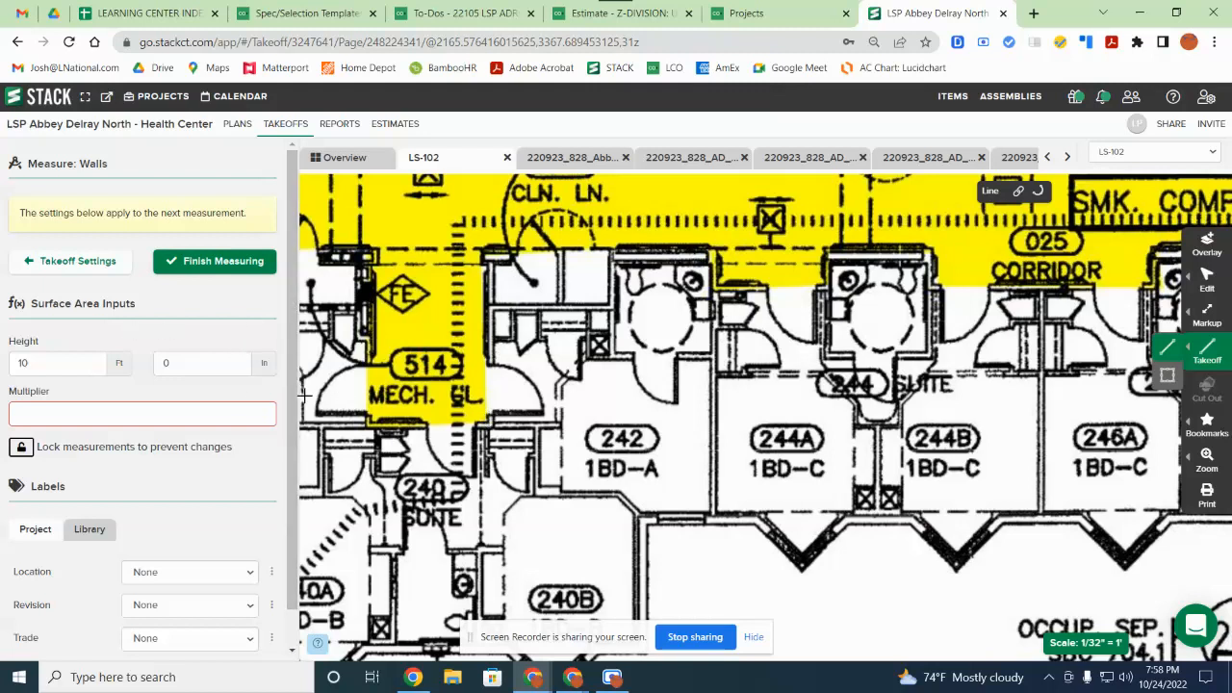
# Step: With multiplier 1, trace the first wall run from 514 MECH along corridor 025
pyautogui.click(500, 289)
pyautogui.write('1')
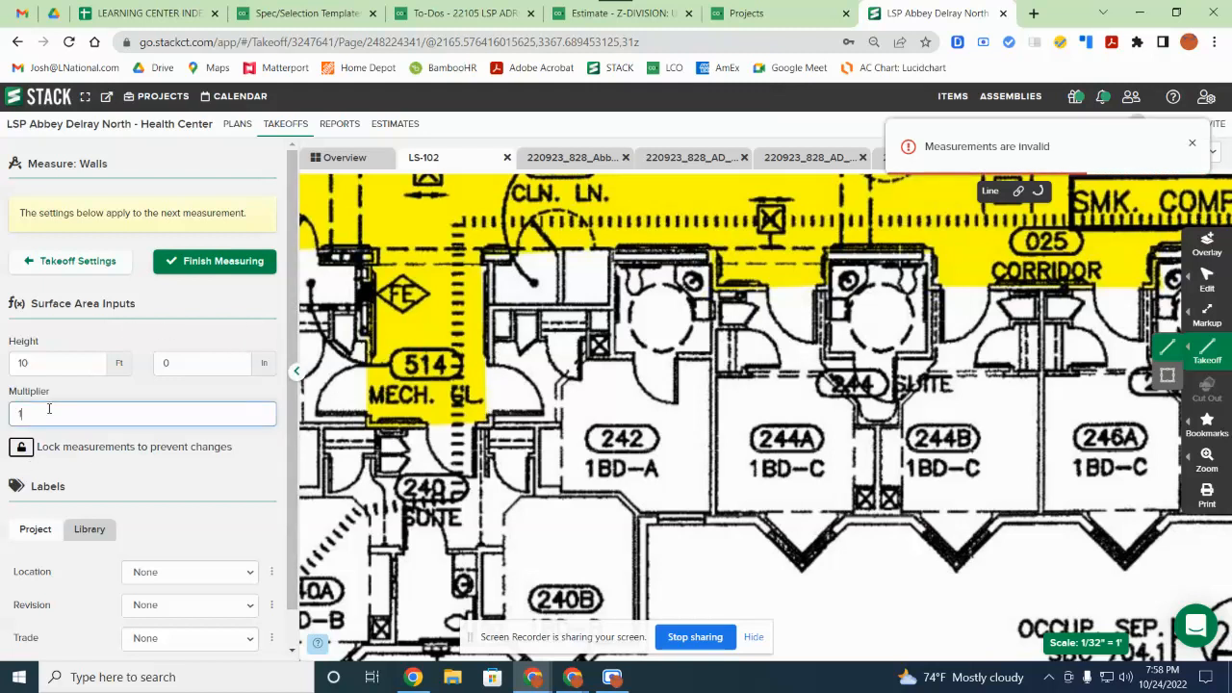
pyautogui.click(488, 420)
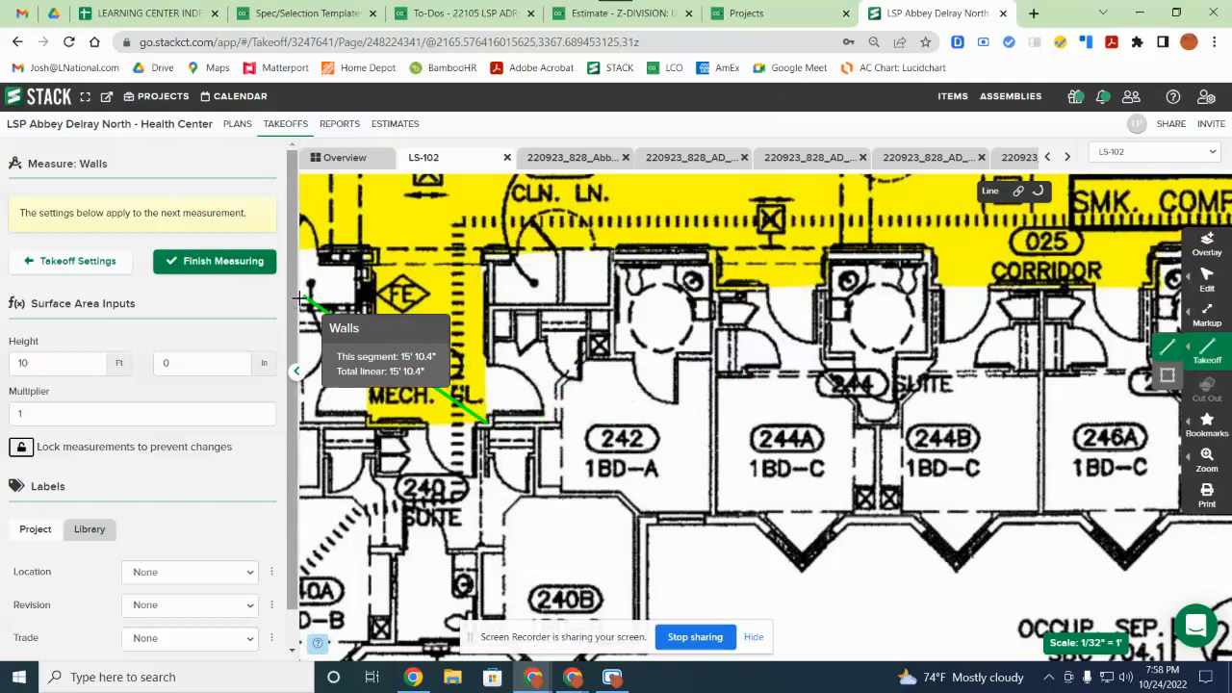
pyautogui.click(503, 251)
pyautogui.moveTo(738, 236); pyautogui.dragTo(486, 376)
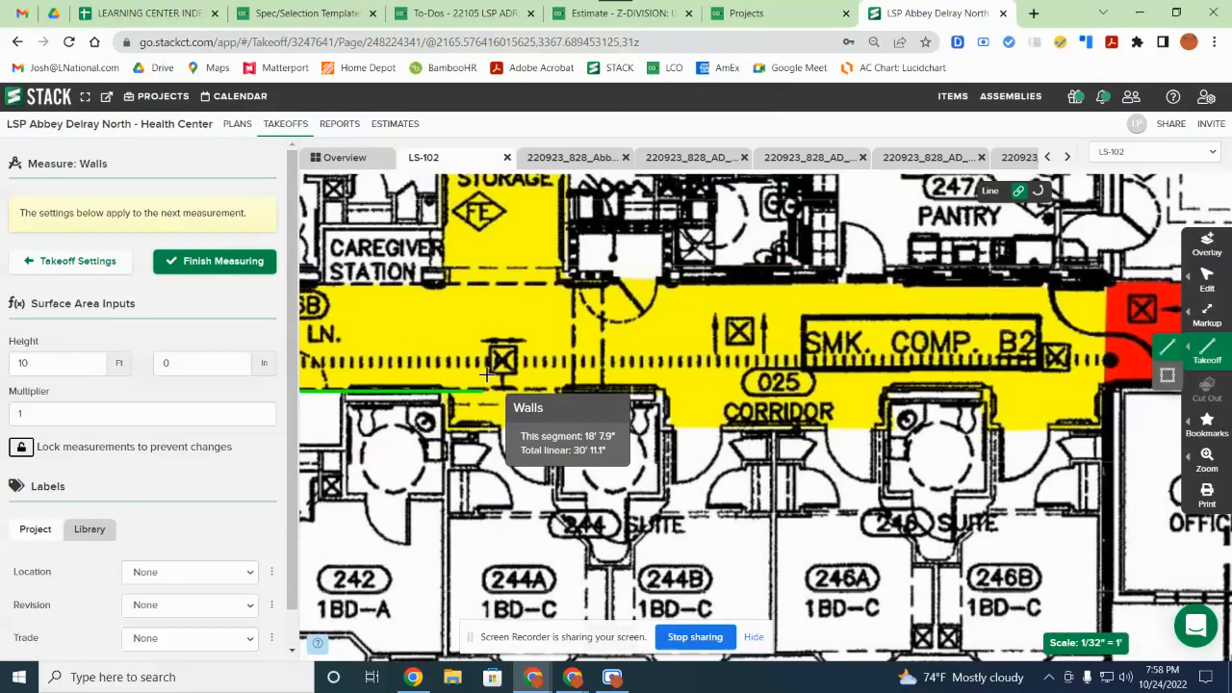
pyautogui.click(445, 416)
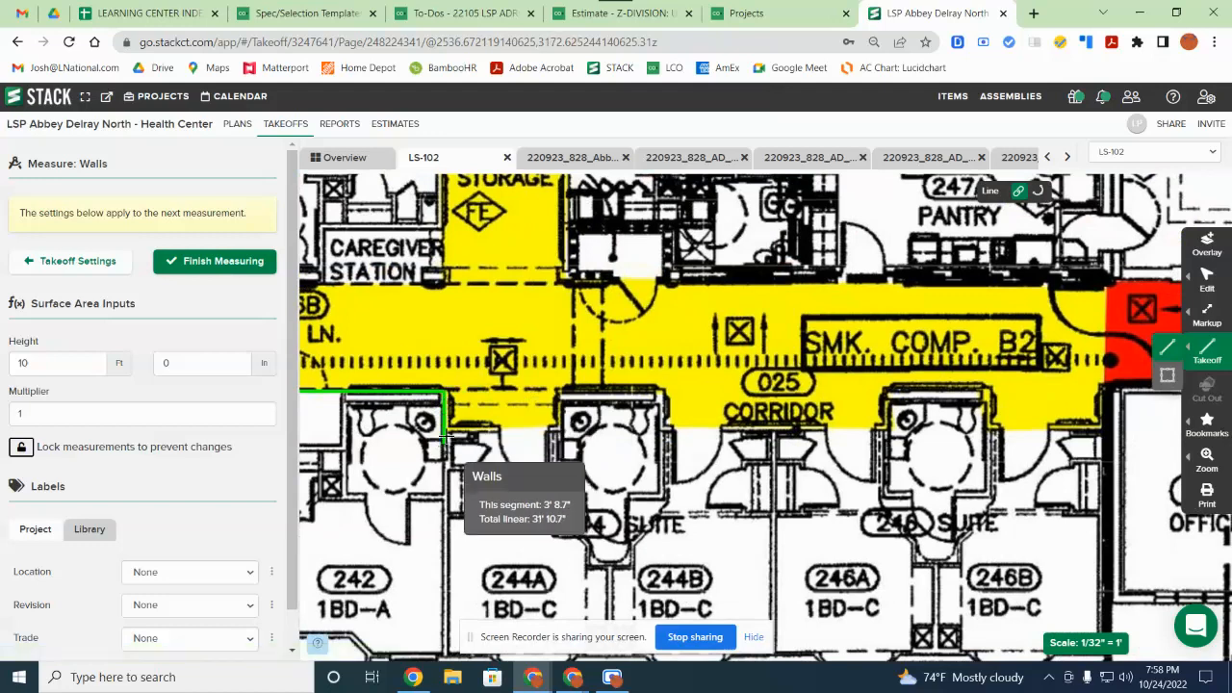
pyautogui.click(446, 424)
pyautogui.click(556, 424)
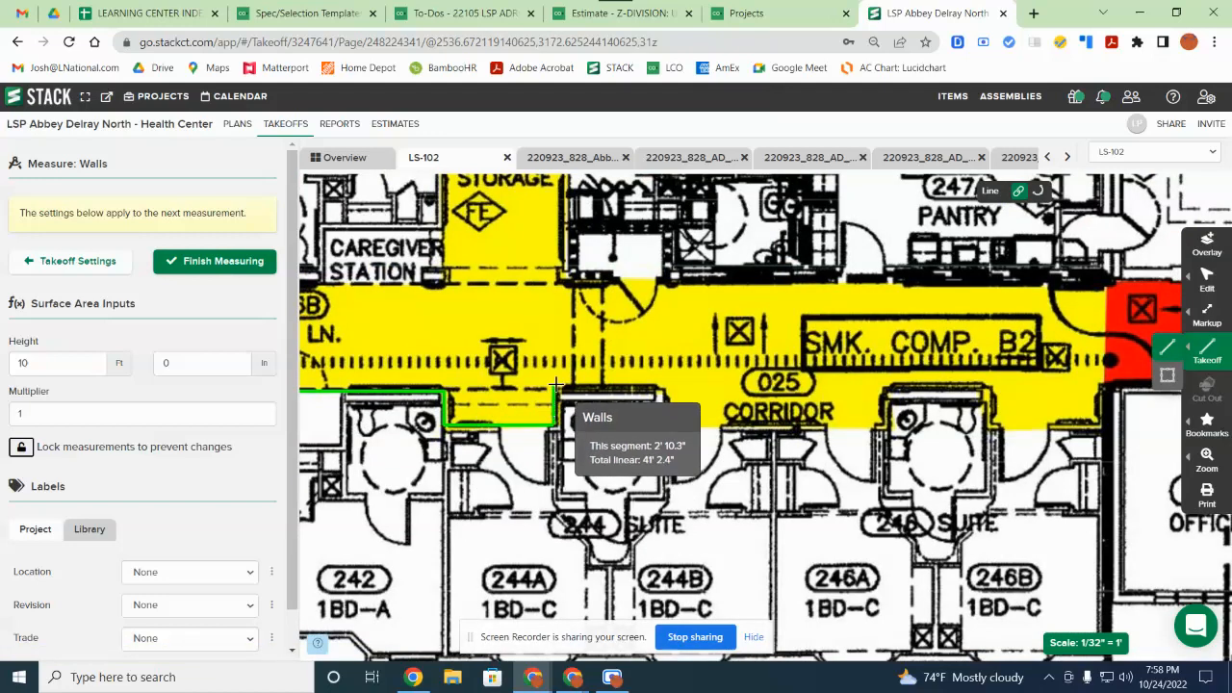
pyautogui.click(557, 392)
pyautogui.click(662, 392)
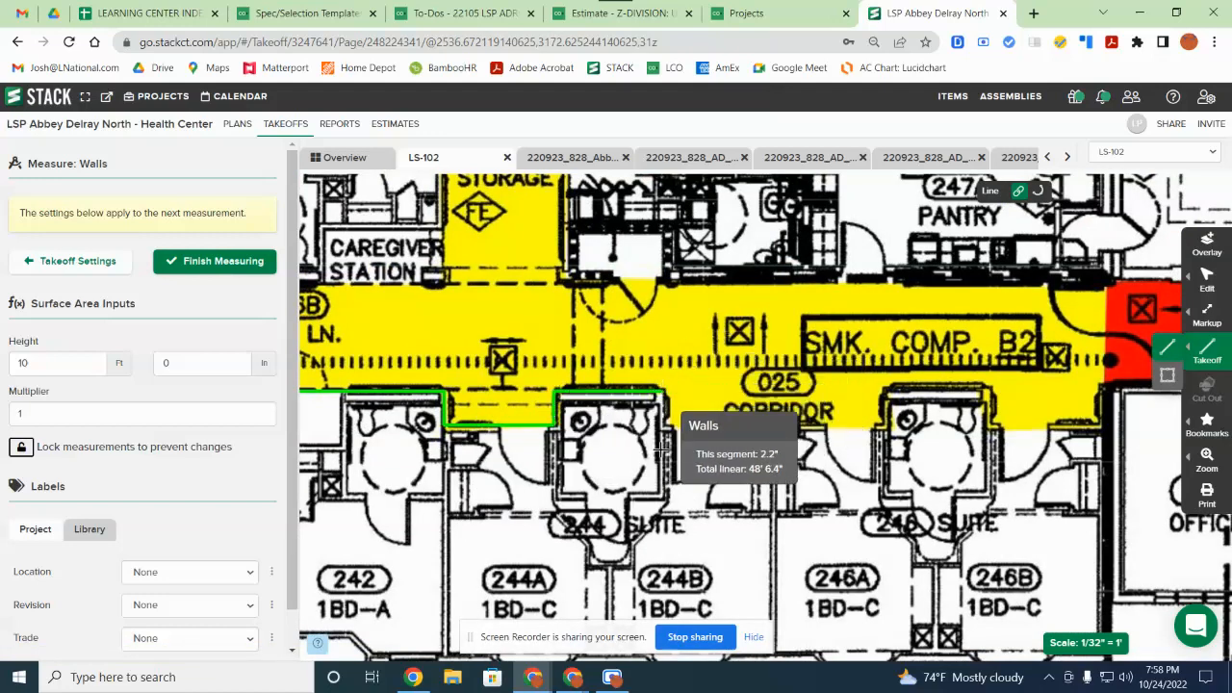
pyautogui.click(664, 427)
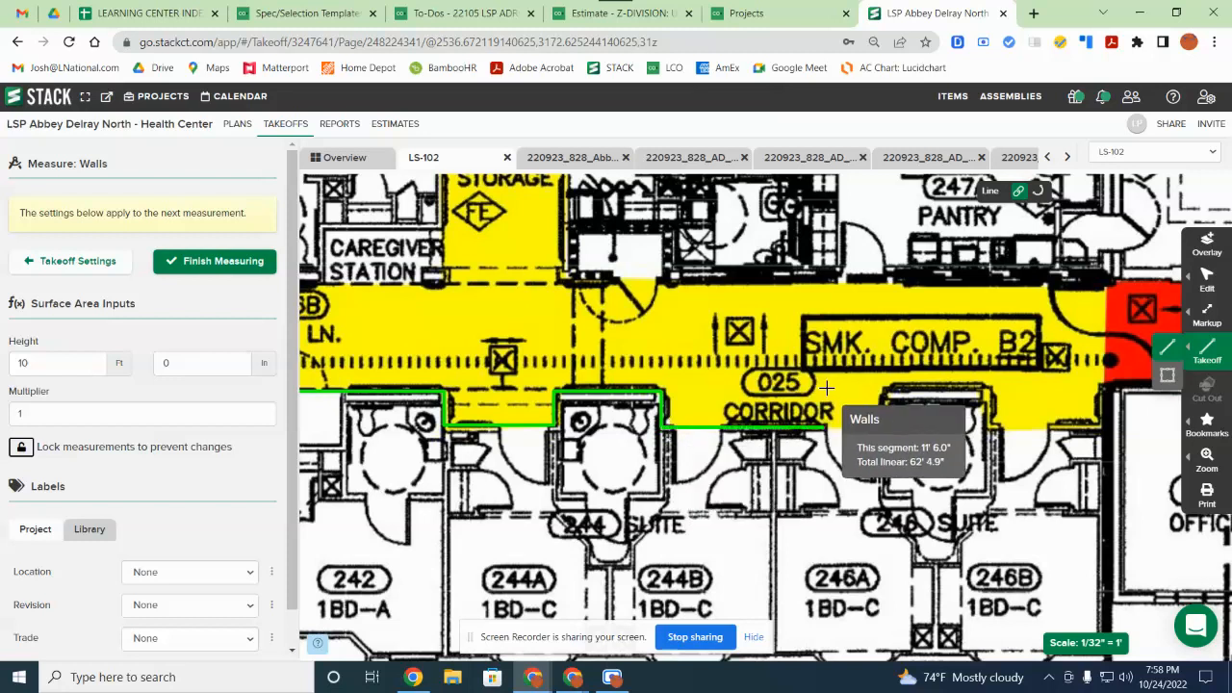
pyautogui.click(885, 426)
pyautogui.click(887, 391)
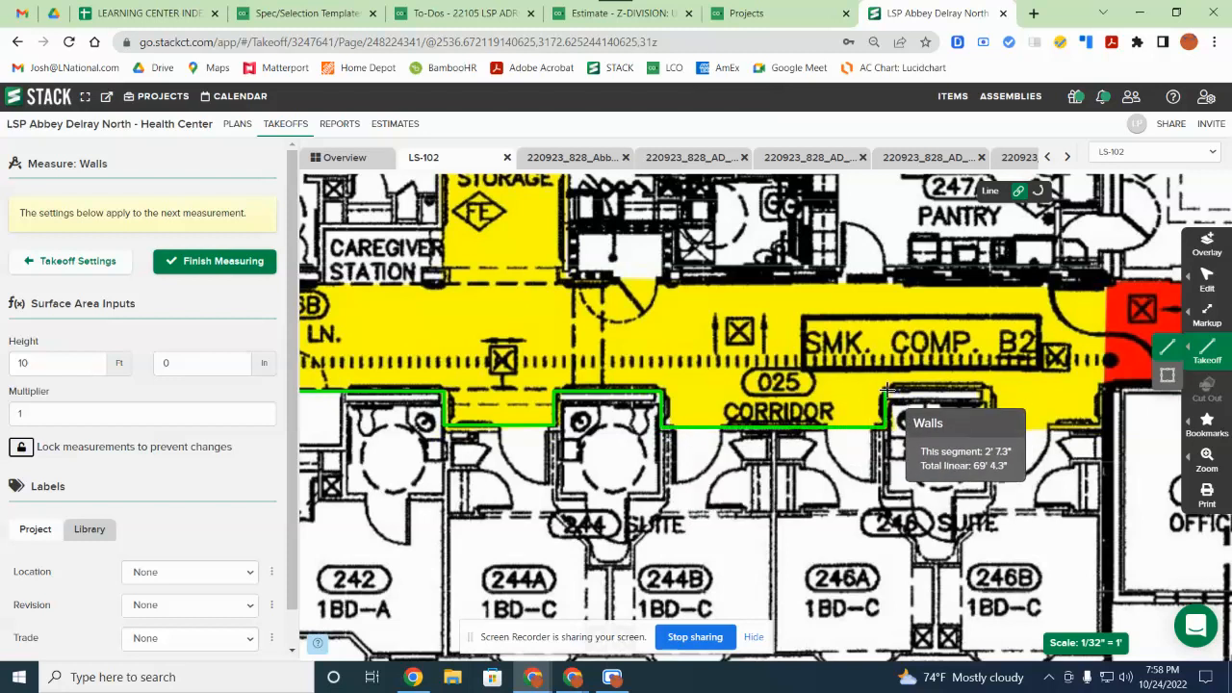
pyautogui.doubleClick(886, 390)
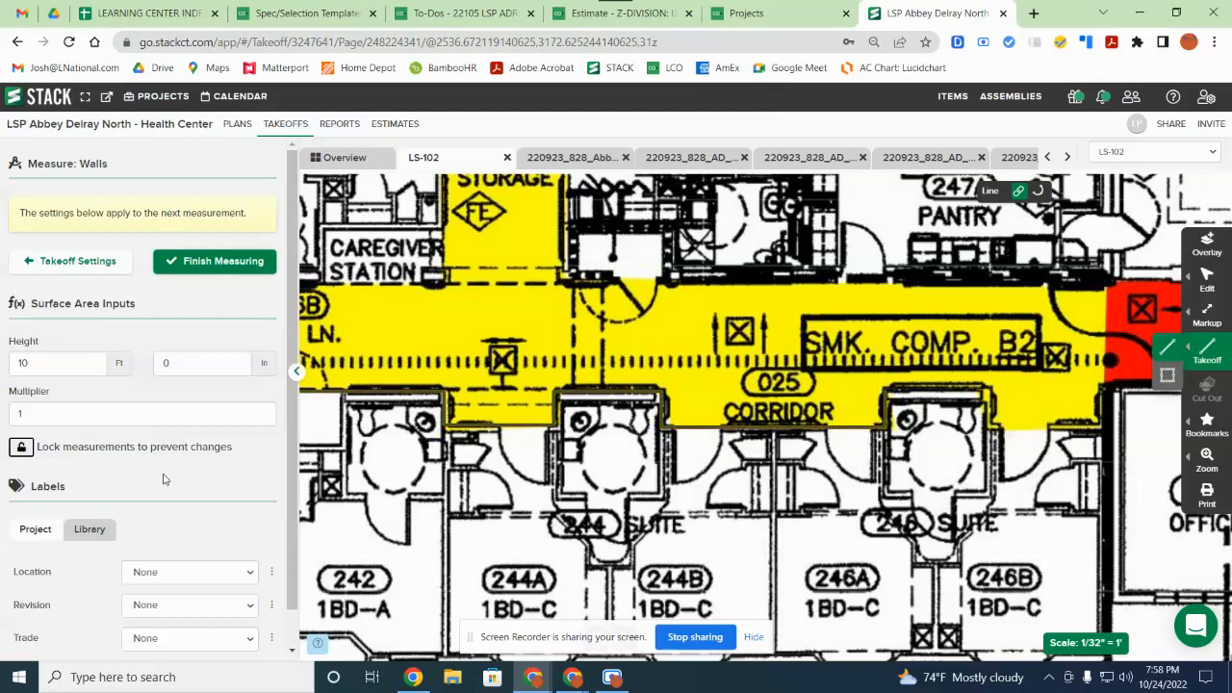
# Step: Start a second wall line along corridor 025 to its east end
pyautogui.moveTo(682, 419); pyautogui.dragTo(599, 458)
pyautogui.click(656, 448)
pyautogui.click(764, 448)
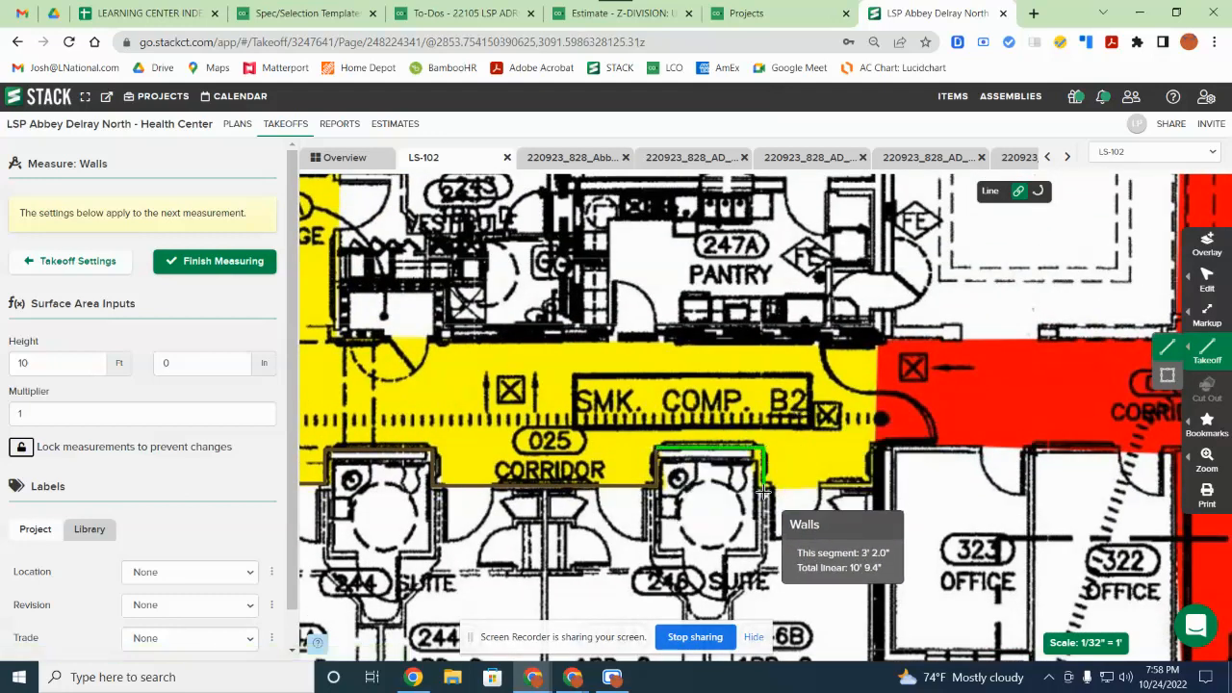
pyautogui.click(763, 485)
pyautogui.click(873, 485)
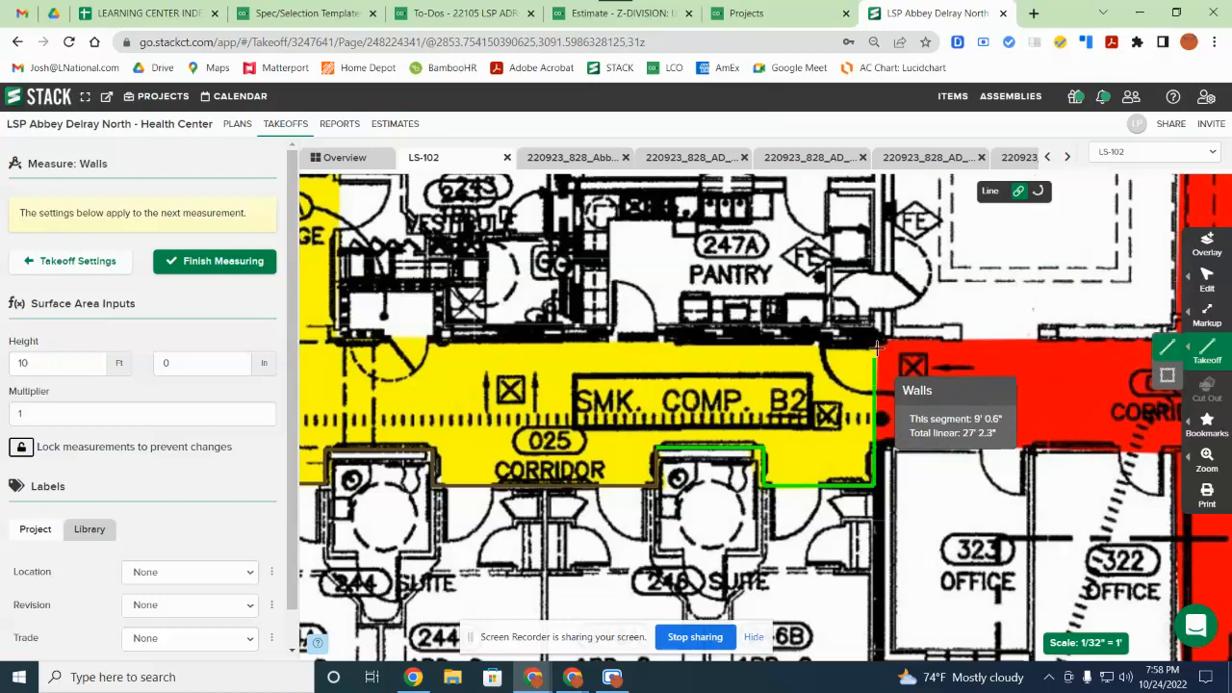
pyautogui.click(874, 346)
# Step: Continue the wall around storage 236A to the caregiver station, then finish measuring
pyautogui.moveTo(620, 373); pyautogui.dragTo(793, 469)
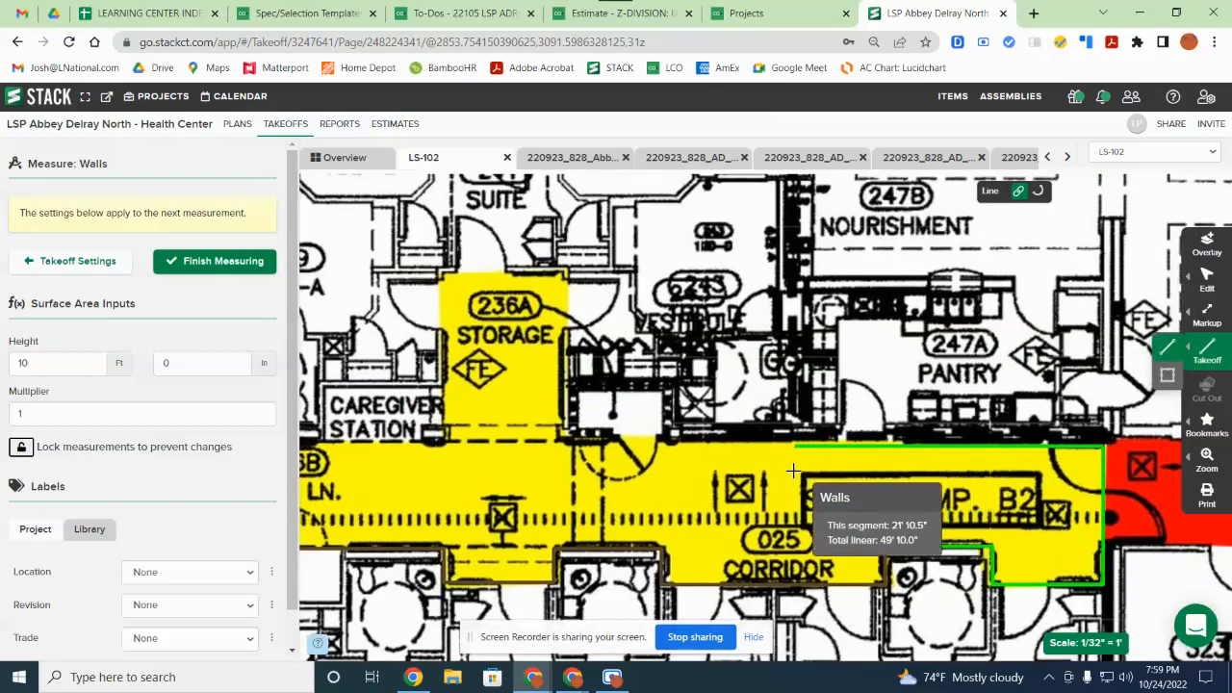
pyautogui.click(568, 445)
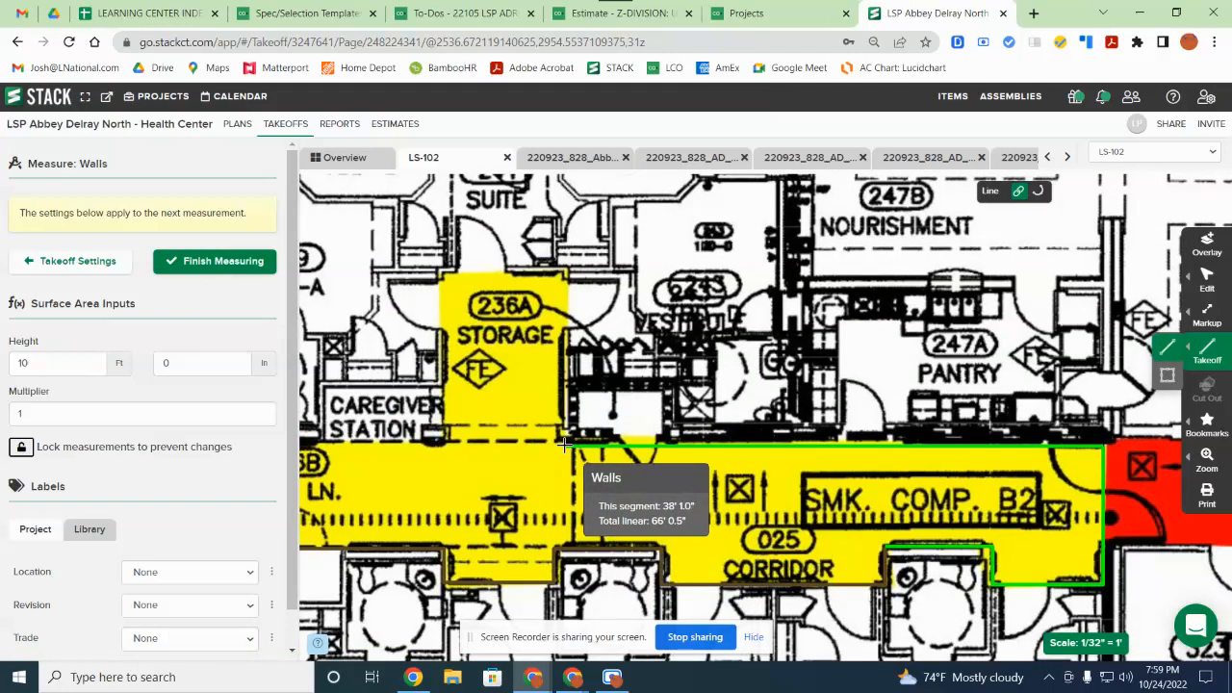
pyautogui.click(565, 275)
pyautogui.click(443, 277)
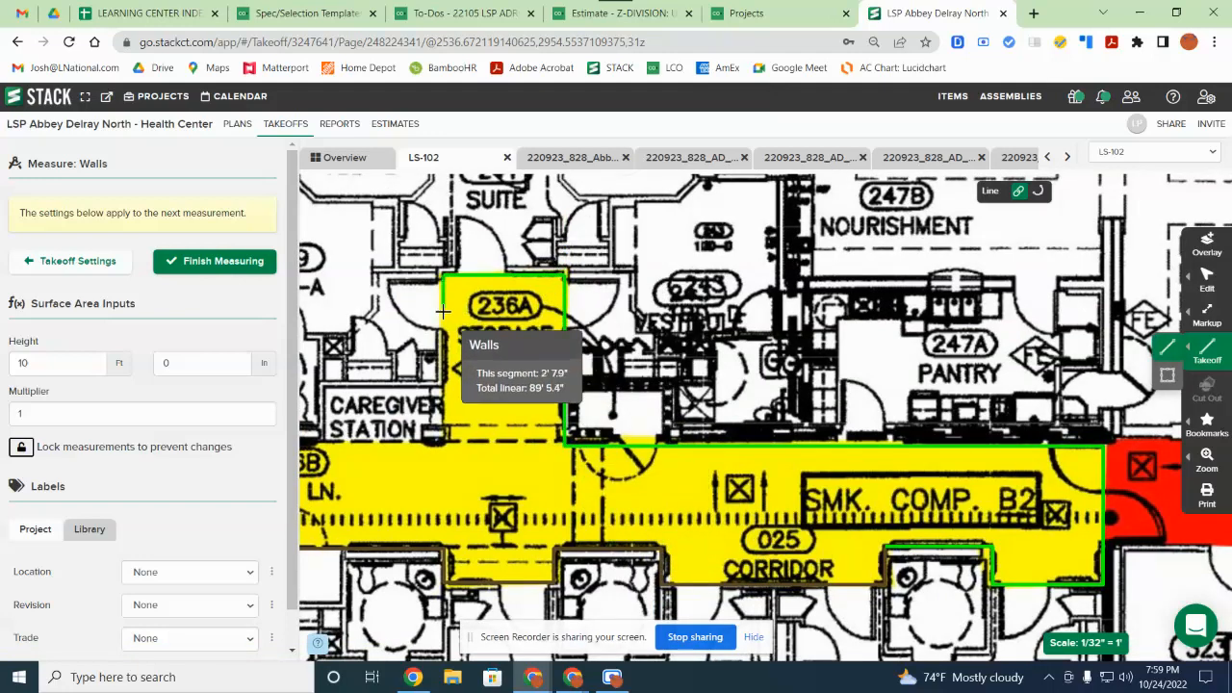
pyautogui.click(442, 389)
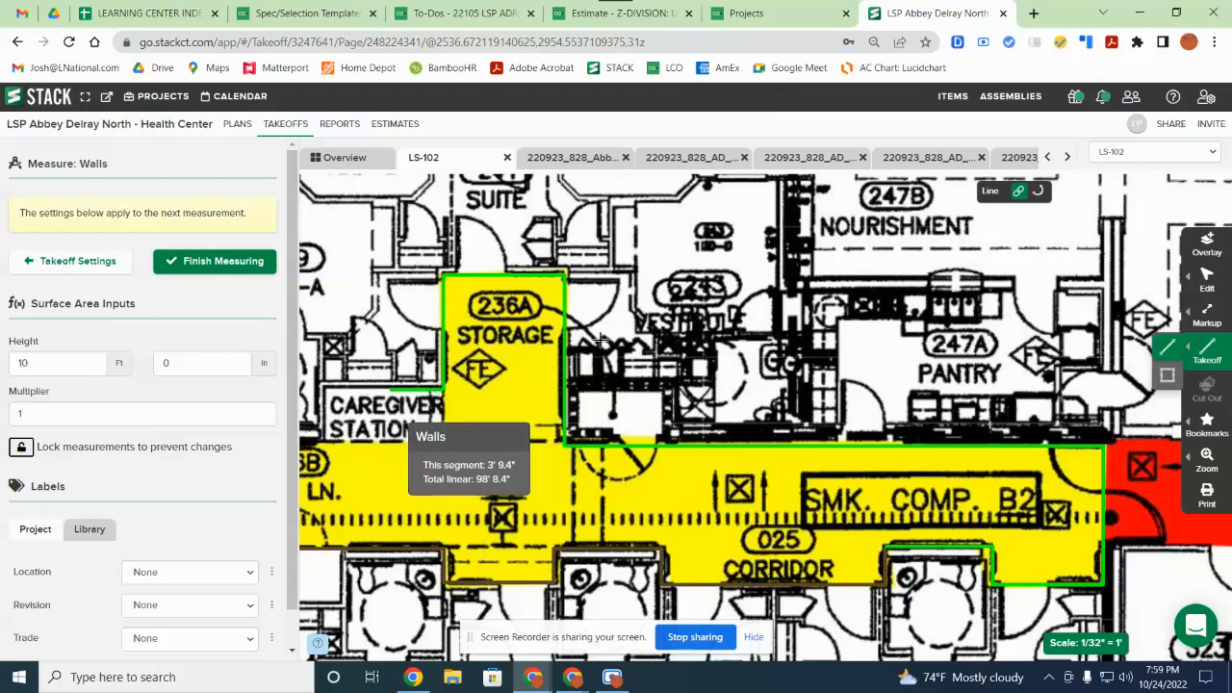
pyautogui.moveTo(426, 394); pyautogui.dragTo(717, 297)
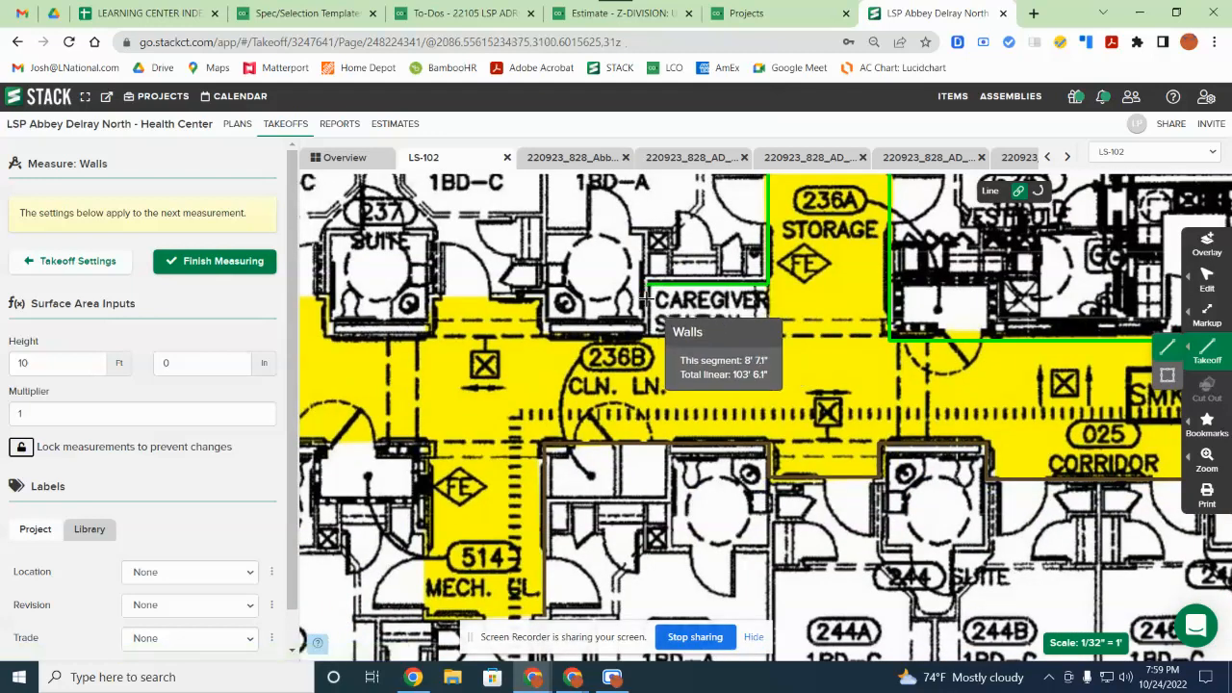
pyautogui.click(647, 298)
pyautogui.doubleClick(636, 338)
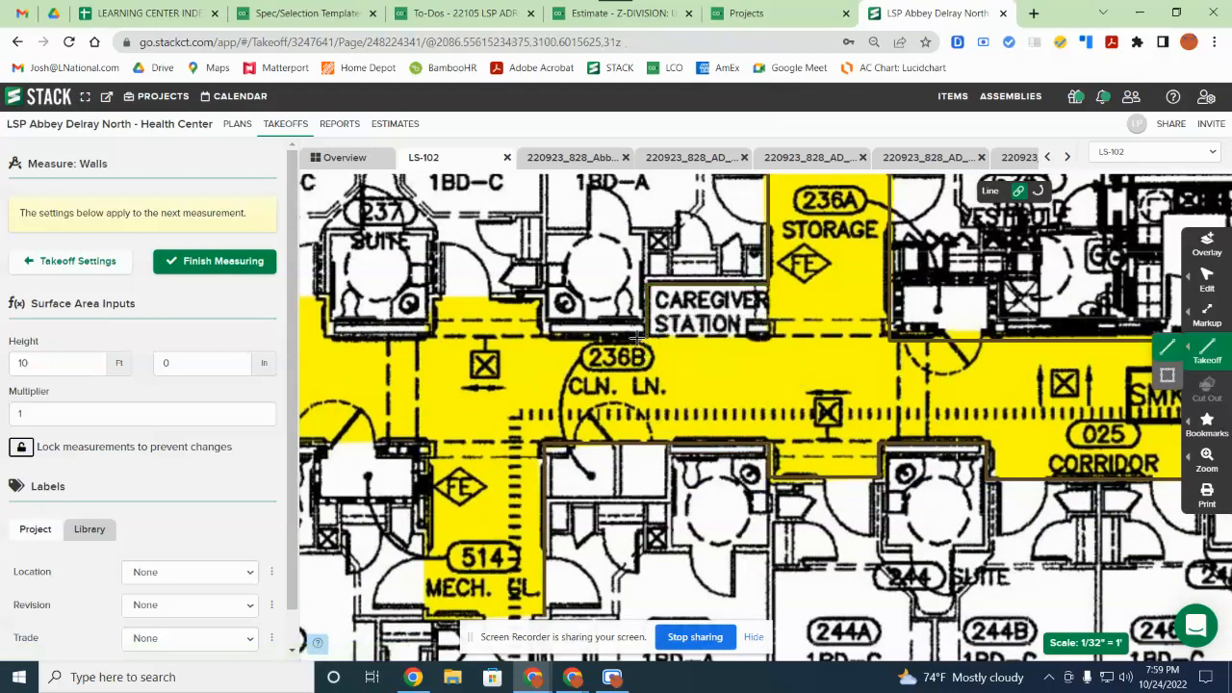
pyautogui.click(245, 262)
# Step: Create a Linear takeoff named 'rail' and start measuring with it
pyautogui.click(158, 200)
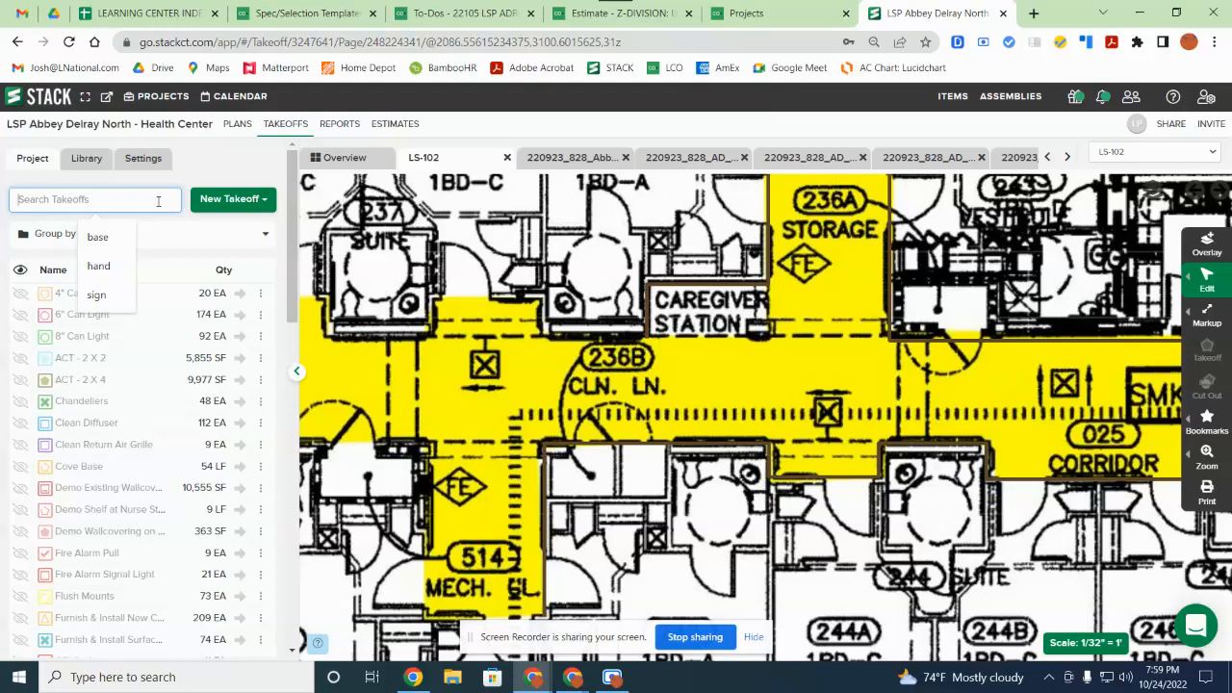
pyautogui.write('rail')
pyautogui.click(223, 197)
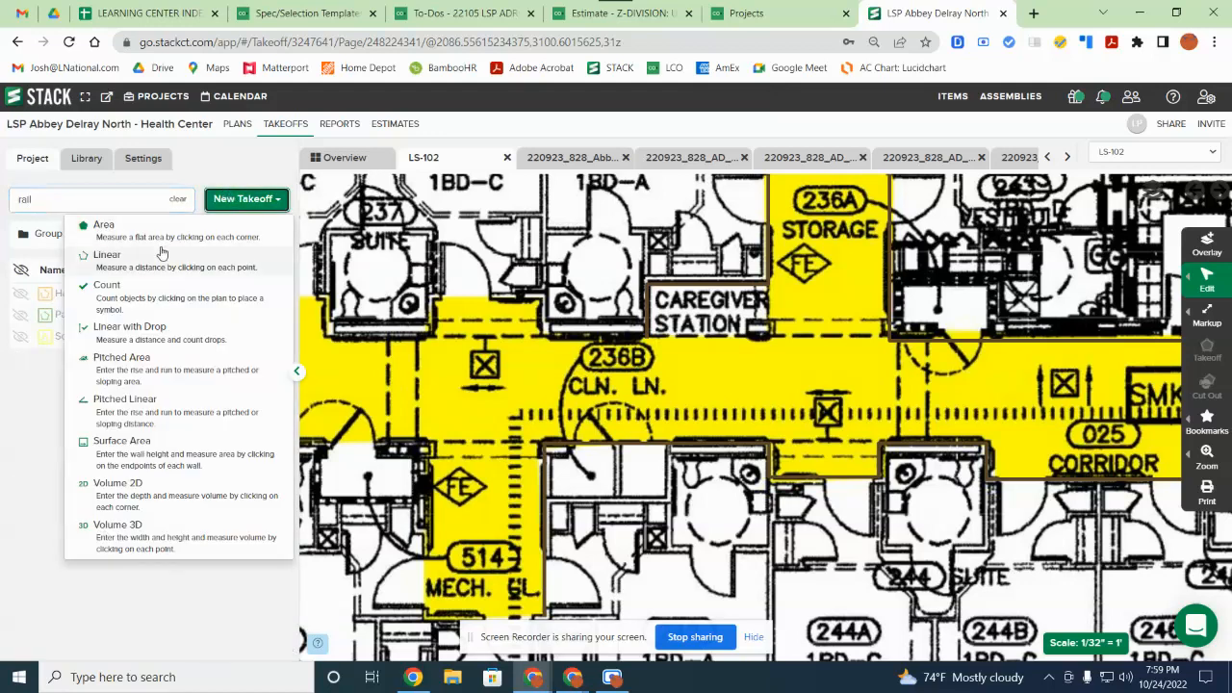
pyautogui.click(240, 257)
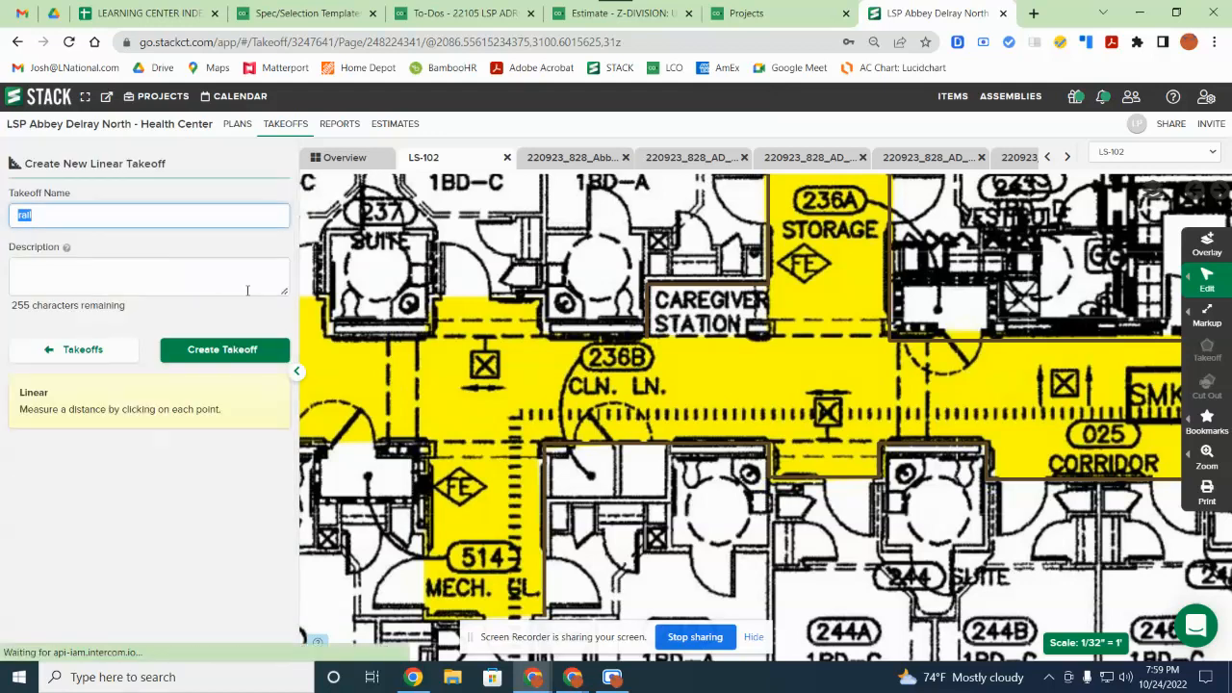
pyautogui.click(232, 352)
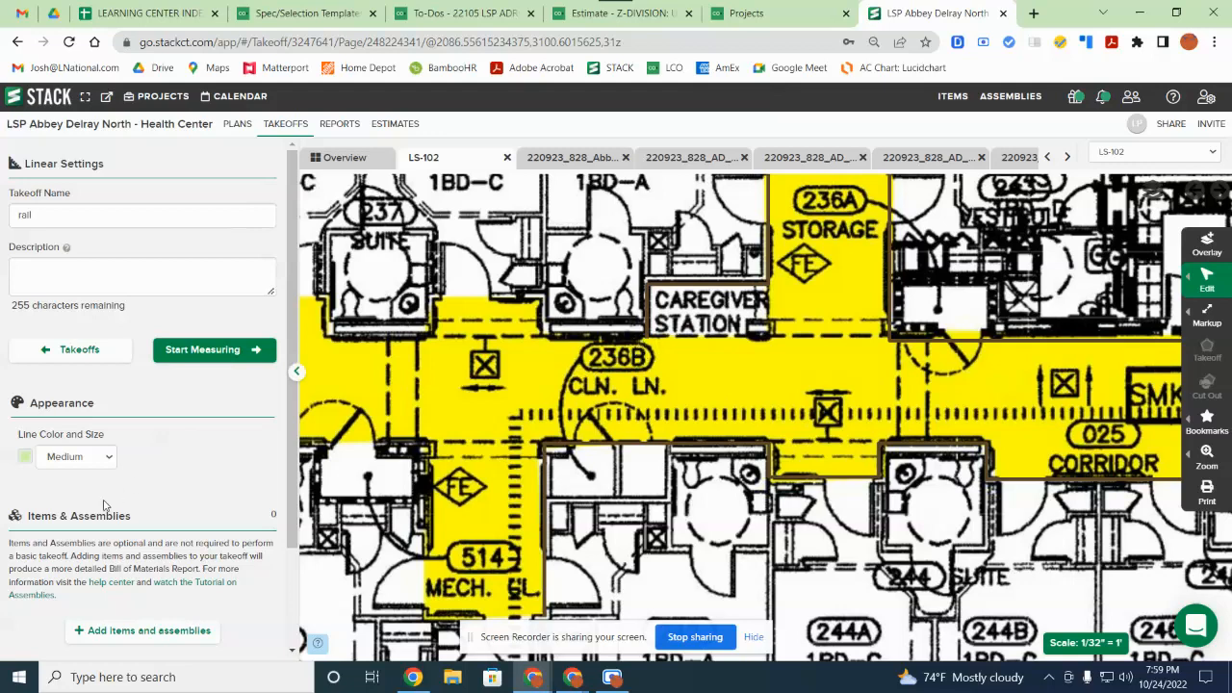
pyautogui.click(188, 358)
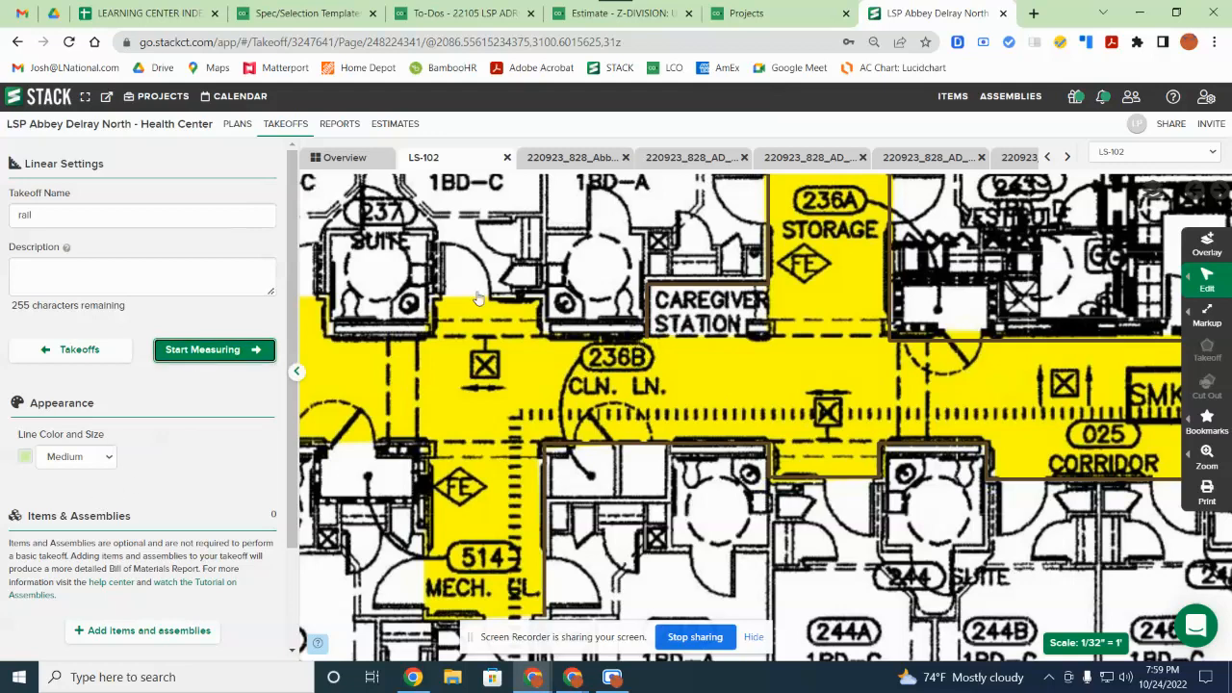
# Step: Draw three rail segments along the corridor walls near 236B and corridor 025A
pyautogui.click(642, 337)
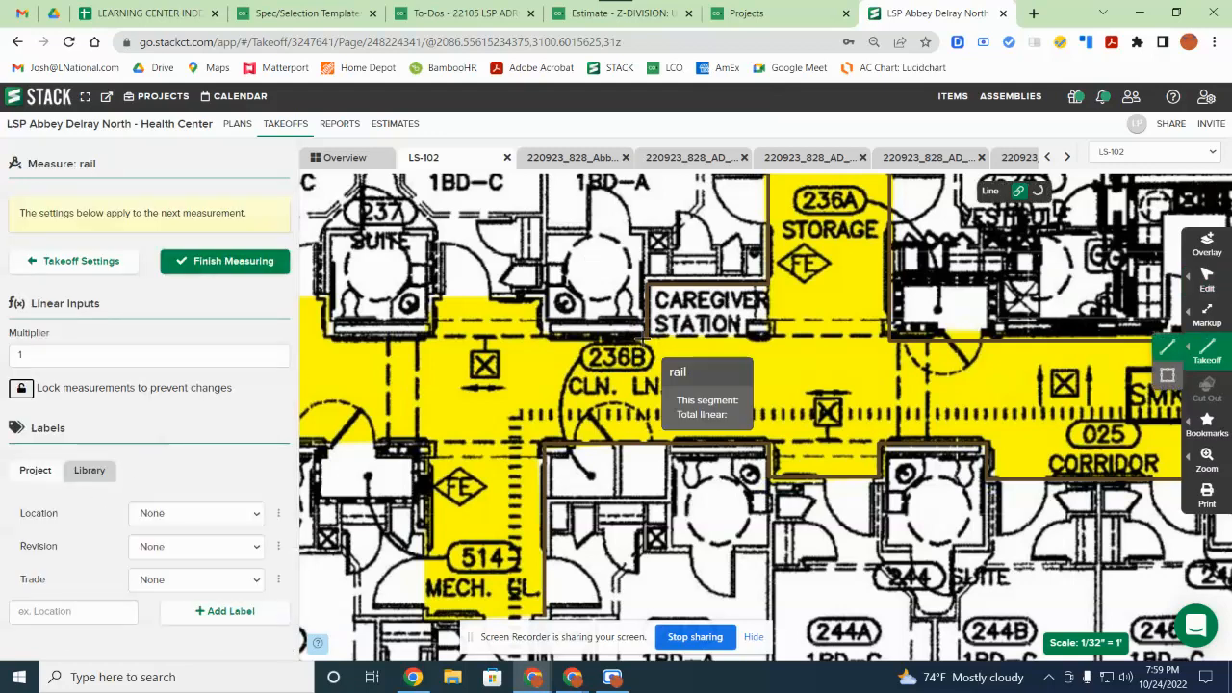
pyautogui.doubleClick(547, 345)
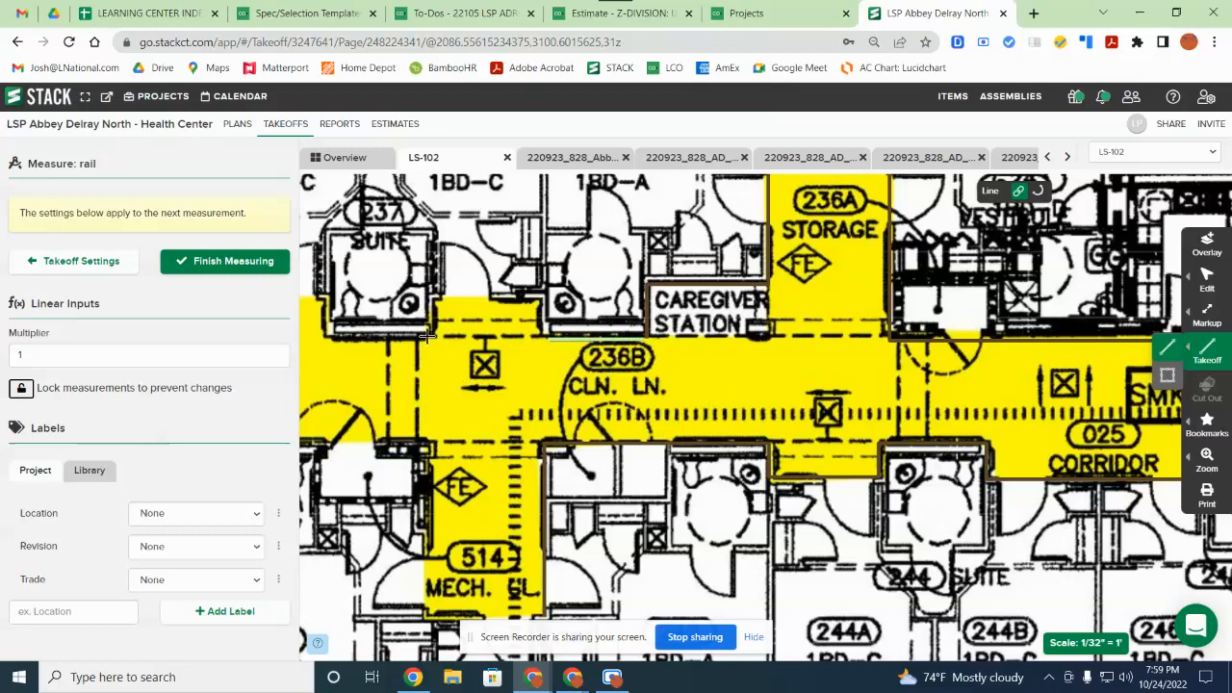
pyautogui.click(428, 338)
pyautogui.doubleClick(335, 338)
pyautogui.moveTo(358, 442); pyautogui.dragTo(765, 319)
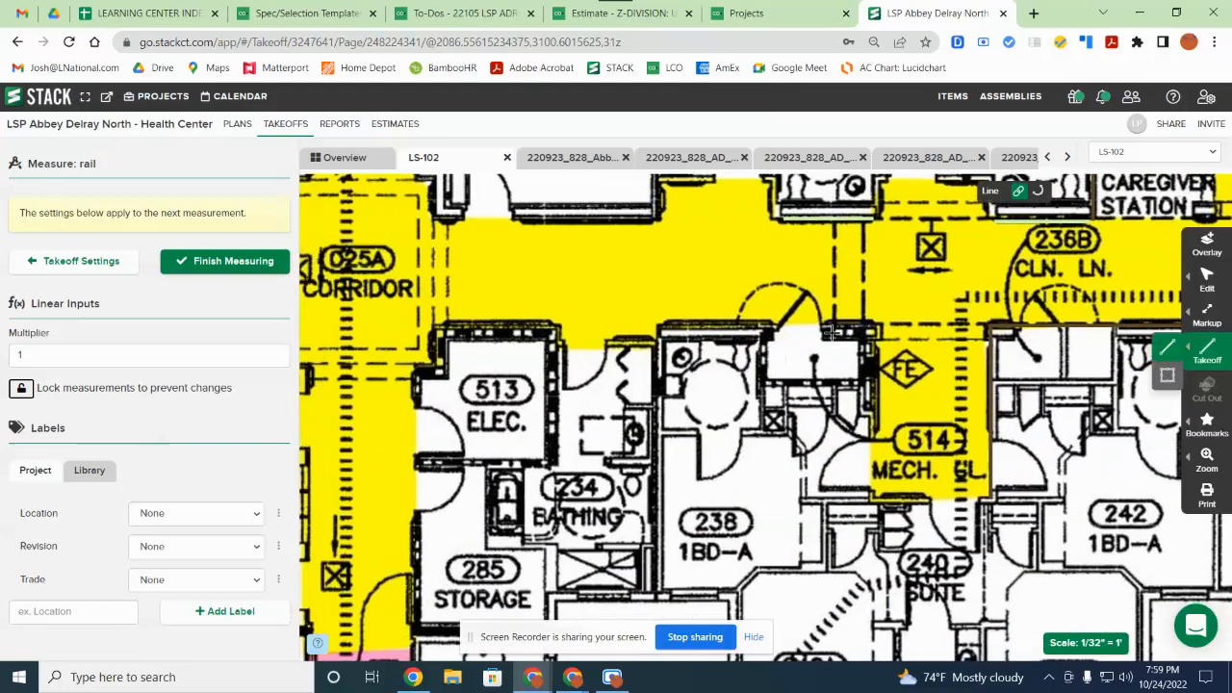
pyautogui.click(709, 287)
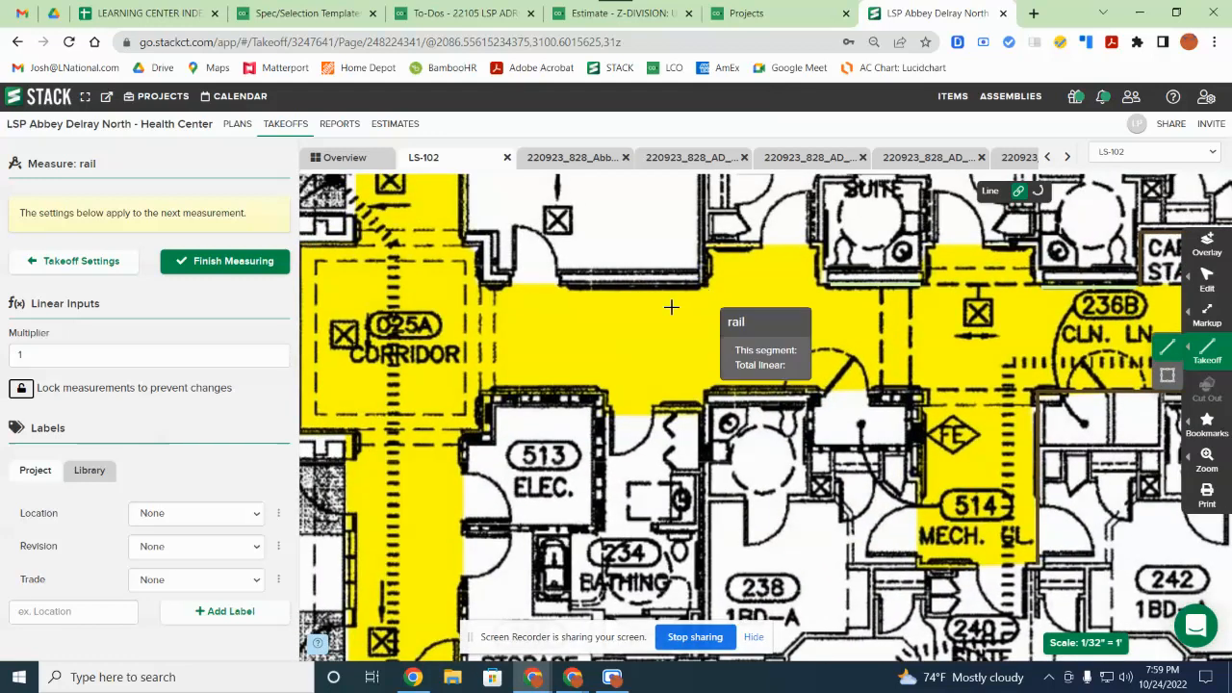
pyautogui.doubleClick(568, 286)
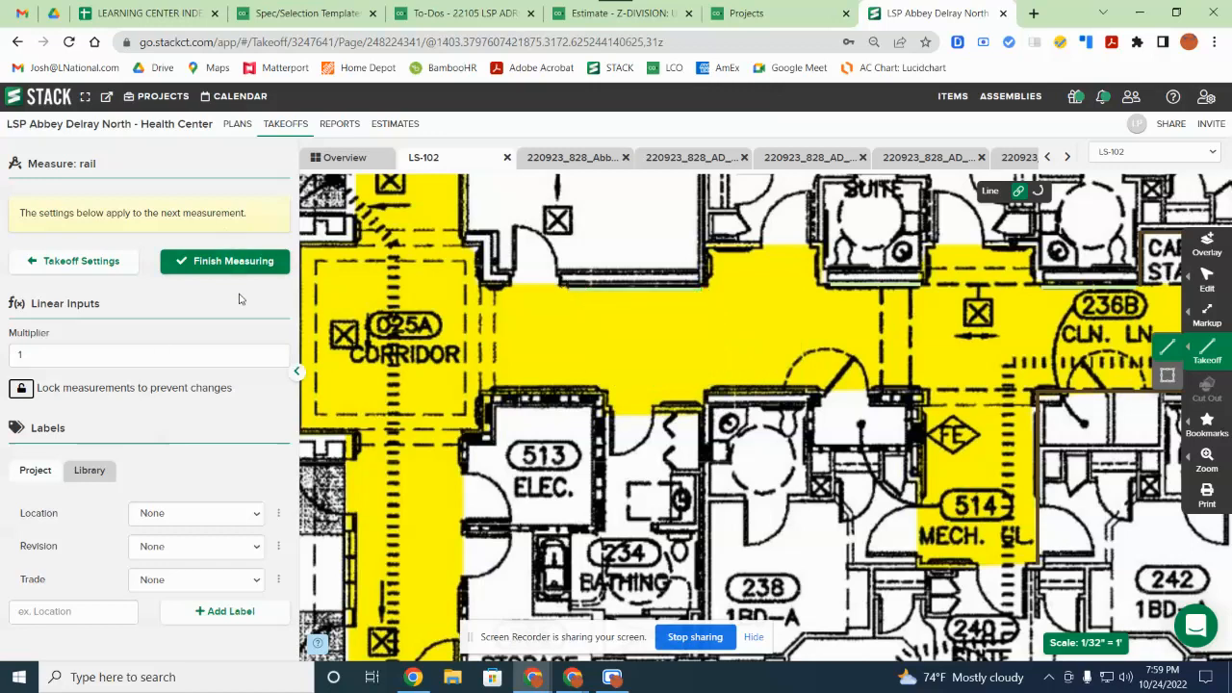
# Step: Finish measuring rail and move the plan to the corridor by rooms 236–247
pyautogui.click(234, 265)
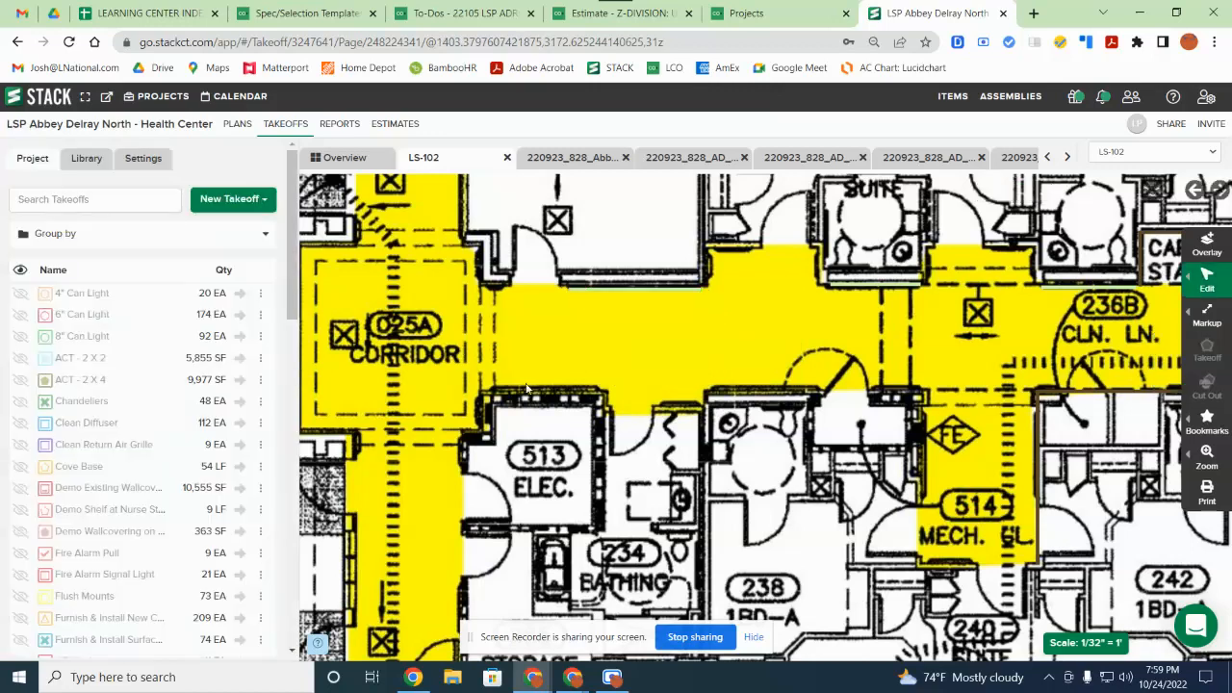
pyautogui.scroll(-6, 578, 388)
pyautogui.moveTo(1019, 626); pyautogui.dragTo(630, 457)
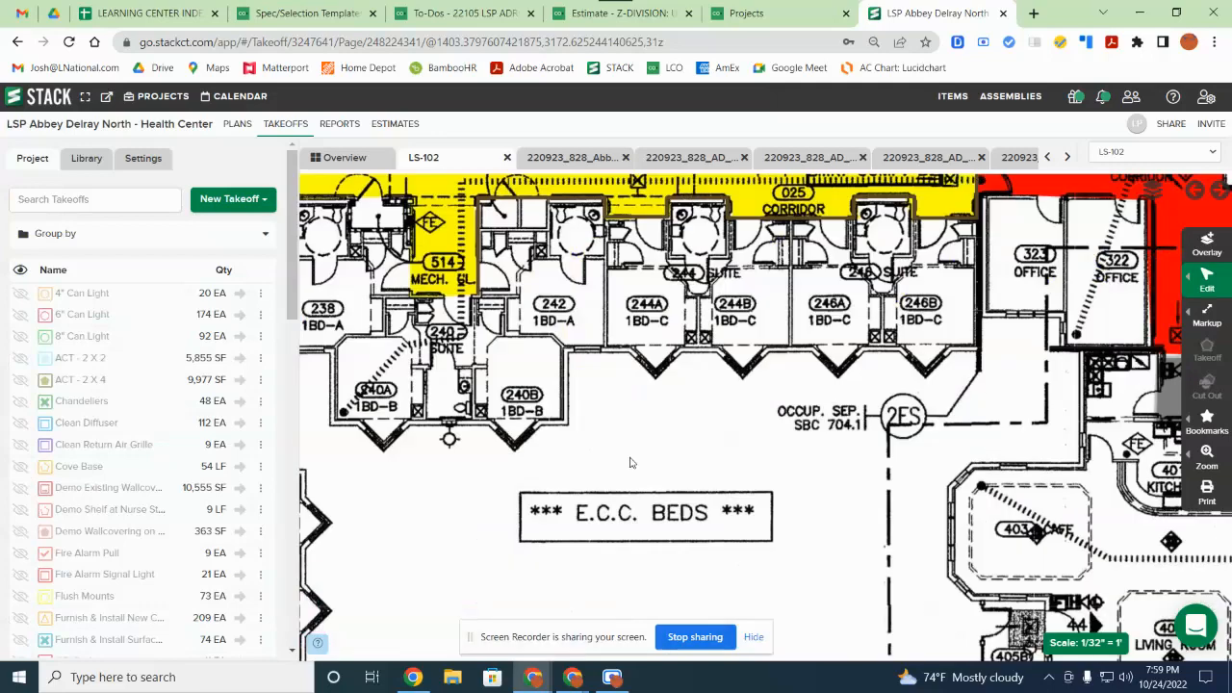
pyautogui.moveTo(664, 331); pyautogui.dragTo(838, 571)
pyautogui.click(127, 199)
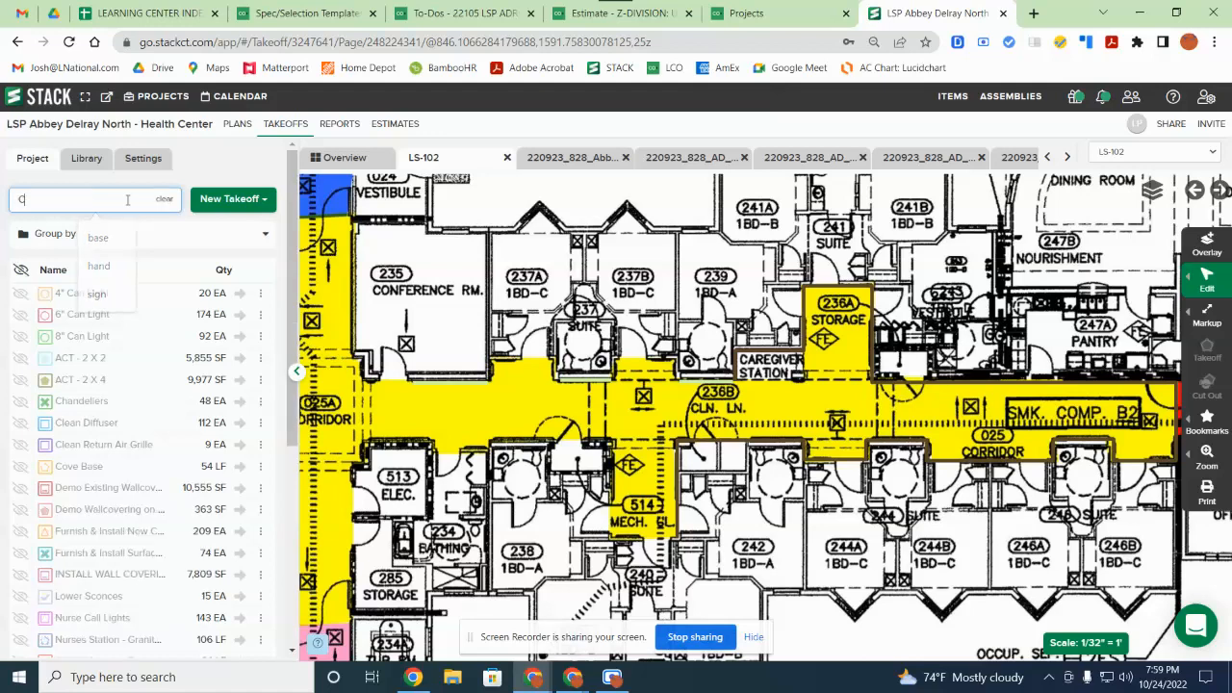
# Step: Search for 'Tile' and create a new Area takeoff named Tile
pyautogui.write('Tile')
pyautogui.click(246, 199)
pyautogui.click(58, 231)
pyautogui.click(220, 357)
# Step: Measure corridor 025A as a four-corner Tile area of about 174 ft²
pyautogui.moveTo(413, 429); pyautogui.dragTo(659, 424)
pyautogui.scroll(5, 573, 443)
pyautogui.click(214, 349)
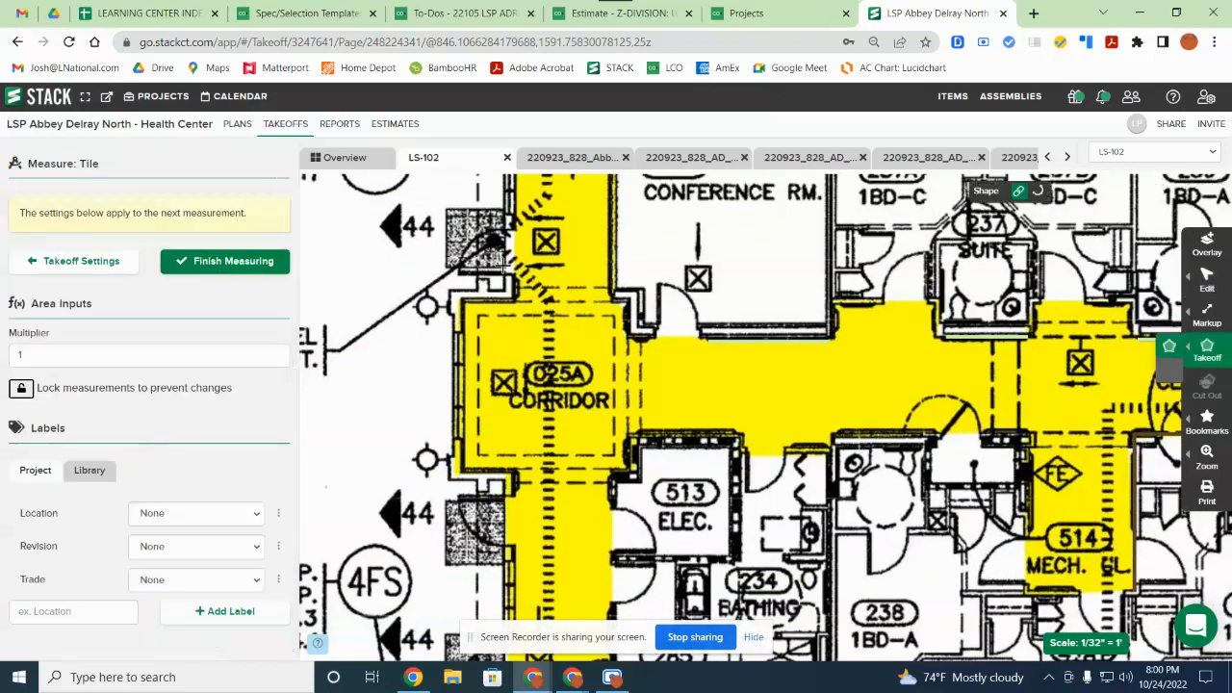
pyautogui.click(464, 299)
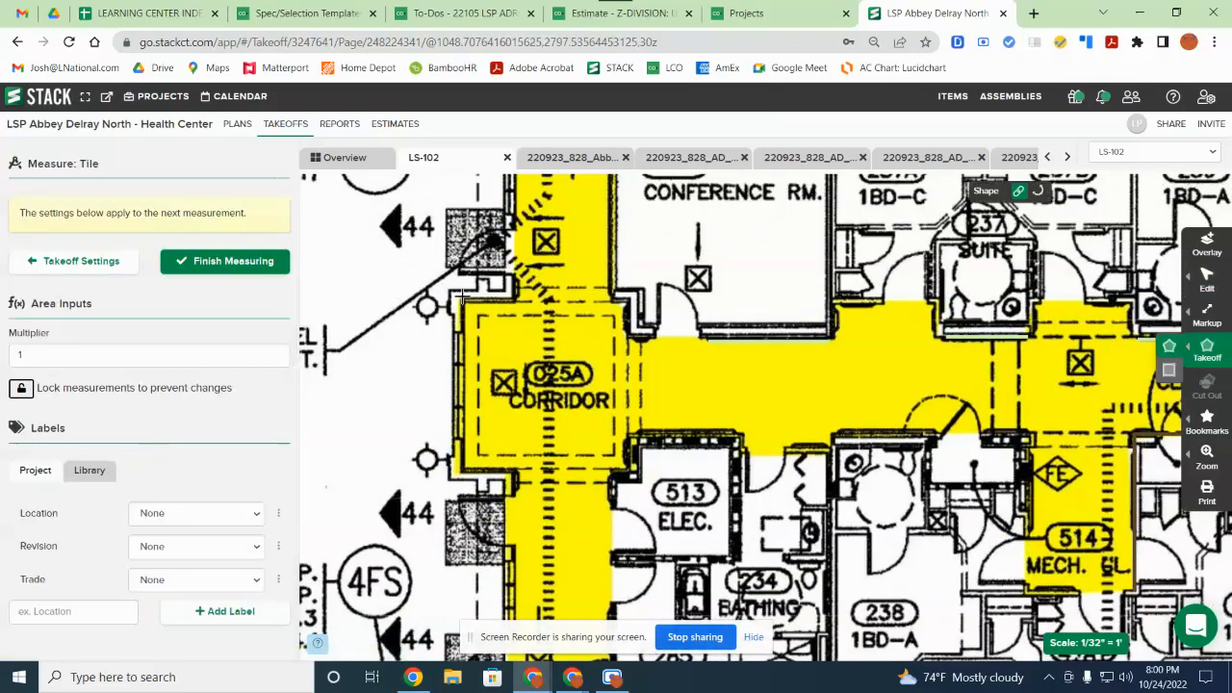
pyautogui.click(466, 475)
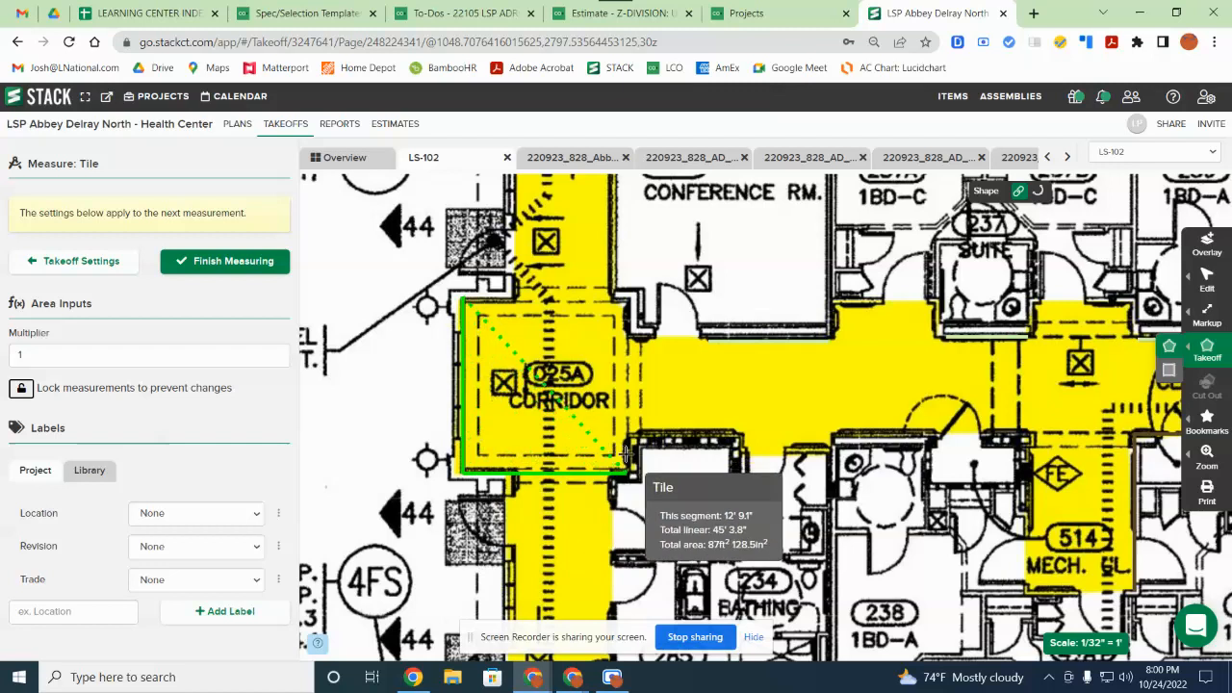
pyautogui.click(626, 470)
pyautogui.click(628, 300)
pyautogui.doubleClick(629, 301)
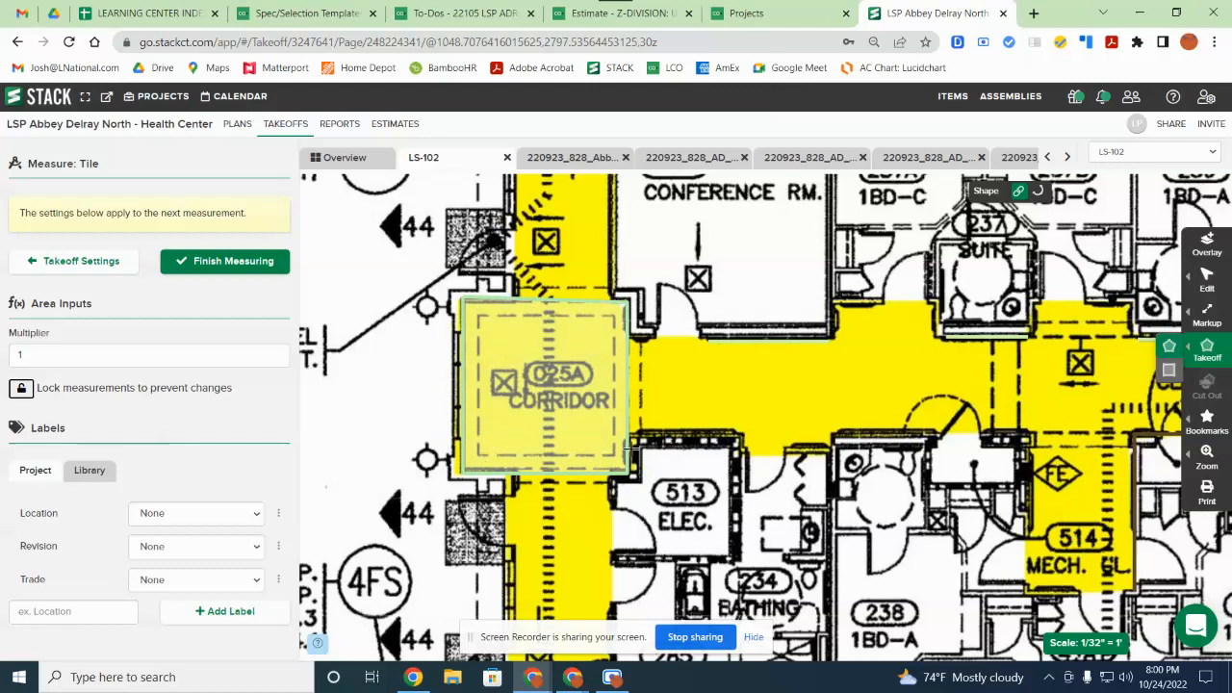
# Step: Cut a rectangle out of the centre of the Tile area and confirm the edit
pyautogui.moveTo(1223, 281)
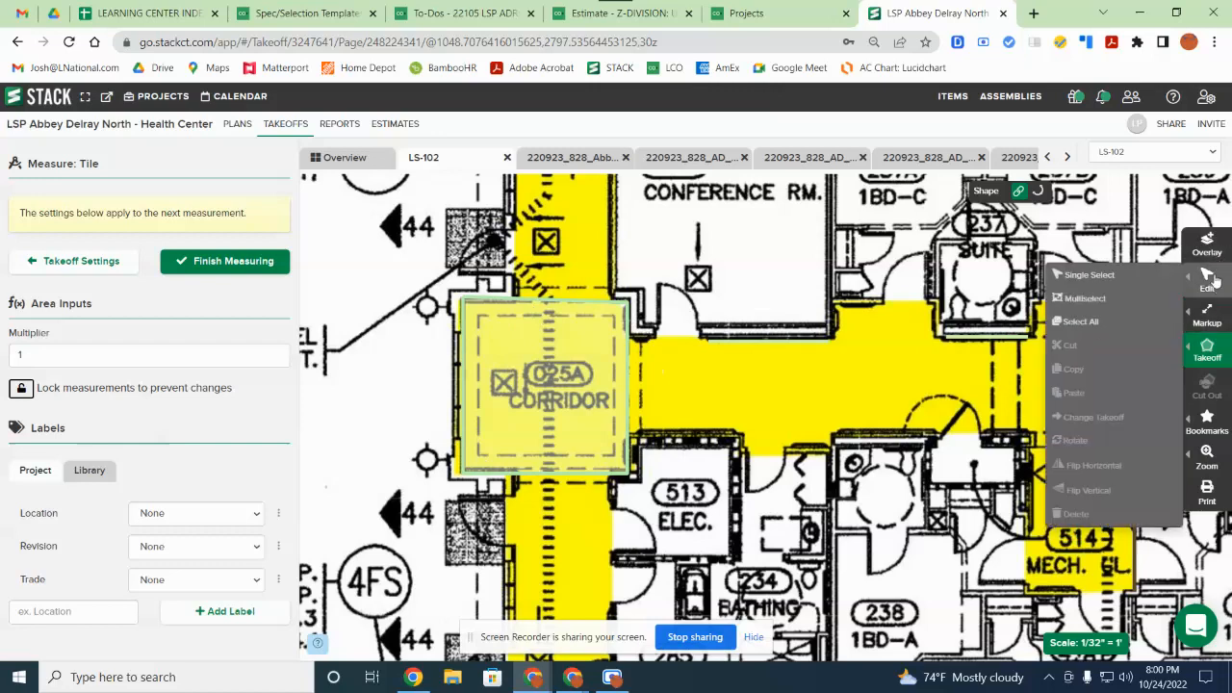
pyautogui.click(1103, 279)
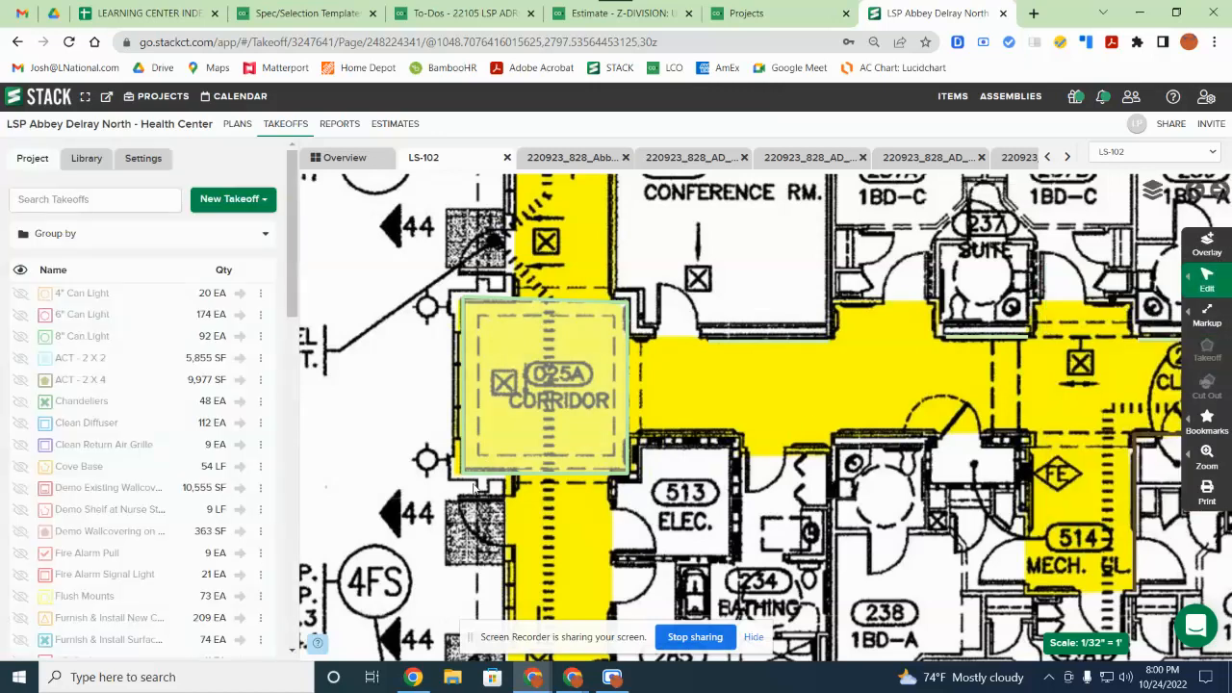
pyautogui.click(539, 414)
pyautogui.moveTo(1210, 403)
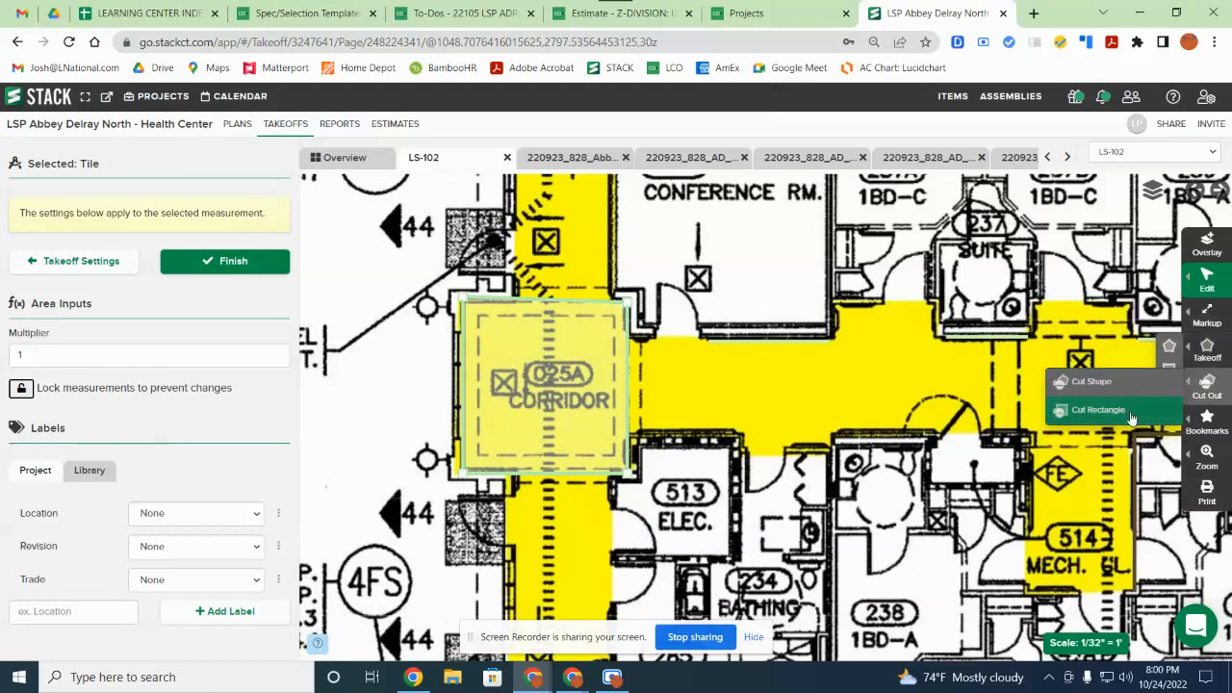
pyautogui.click(1132, 418)
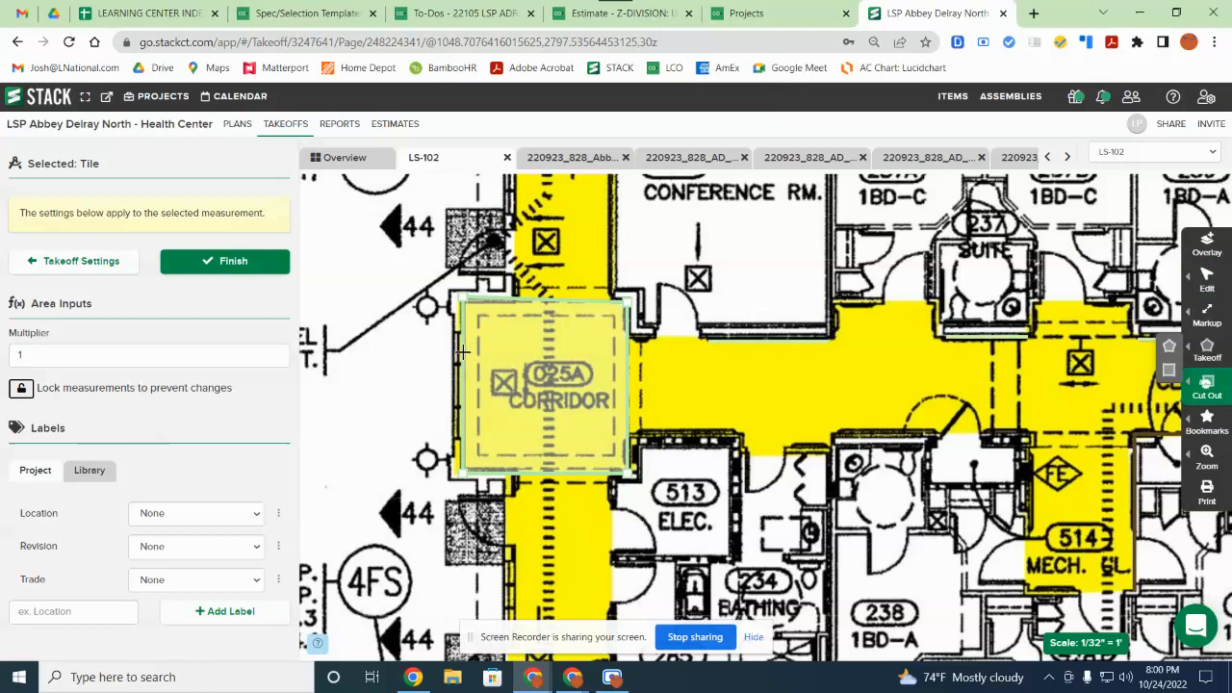
pyautogui.click(478, 314)
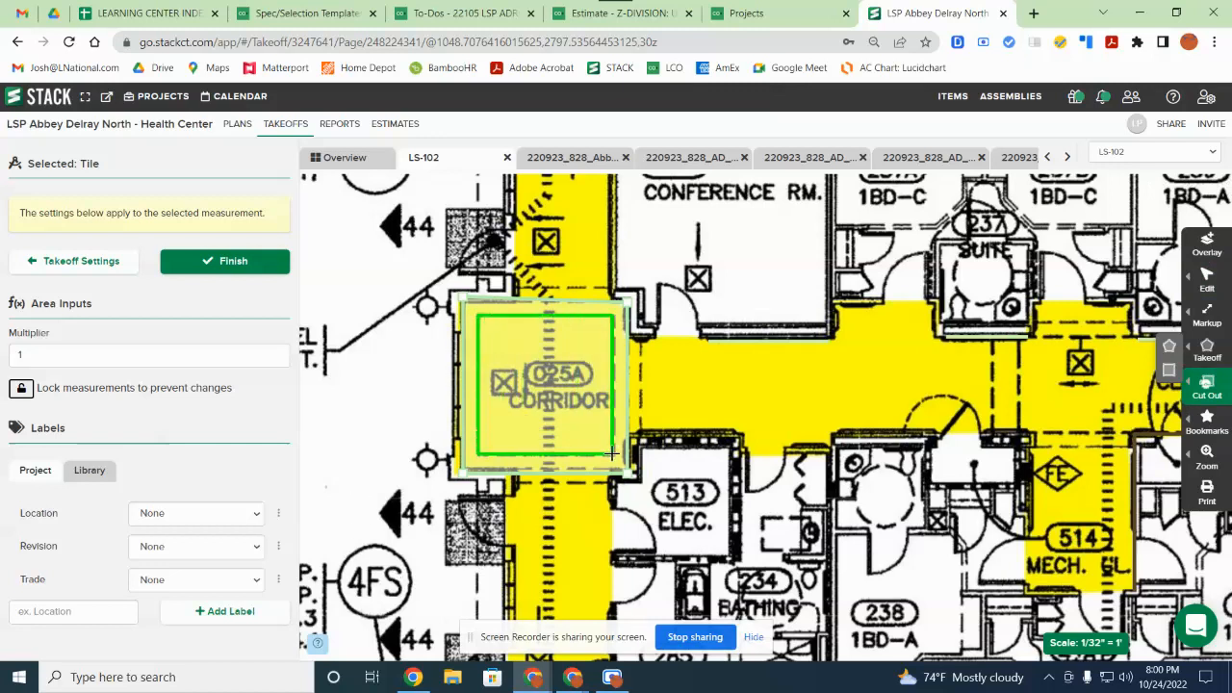
pyautogui.click(612, 452)
pyautogui.click(258, 271)
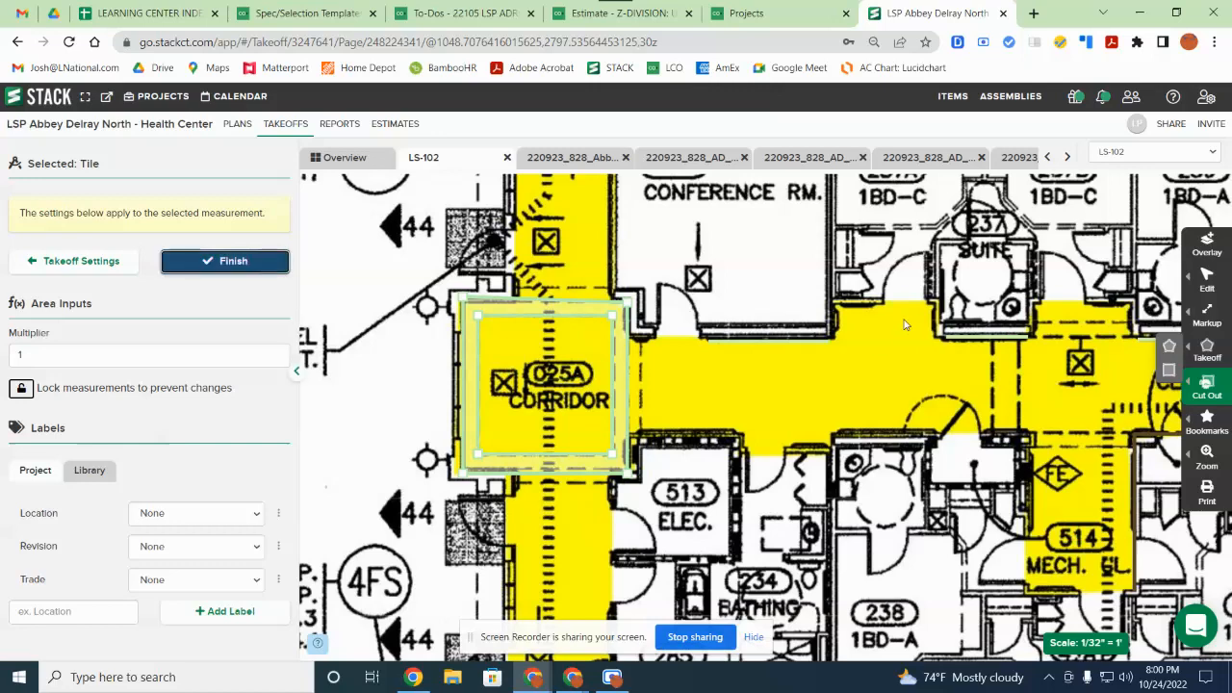
# Step: Check the Tile area now totals about 60 ft² with 95' 2.9" linear
pyautogui.scroll(-2, 919, 317)
pyautogui.click(568, 308)
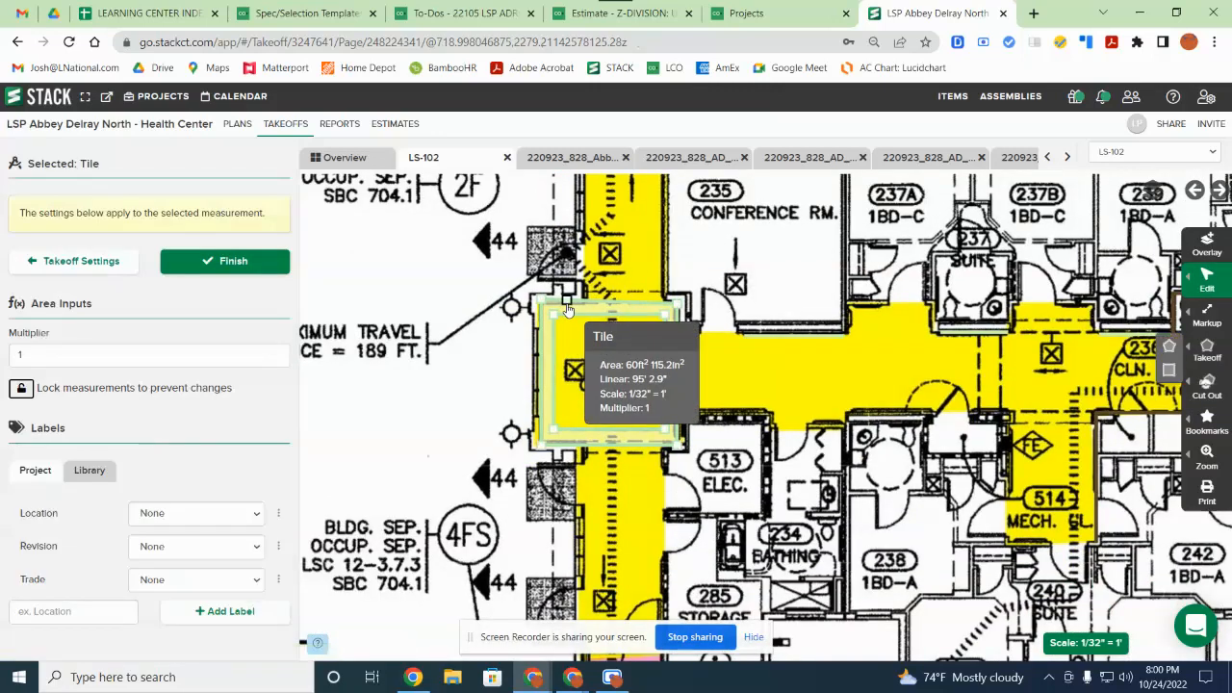
pyautogui.moveTo(968, 406); pyautogui.dragTo(796, 373)
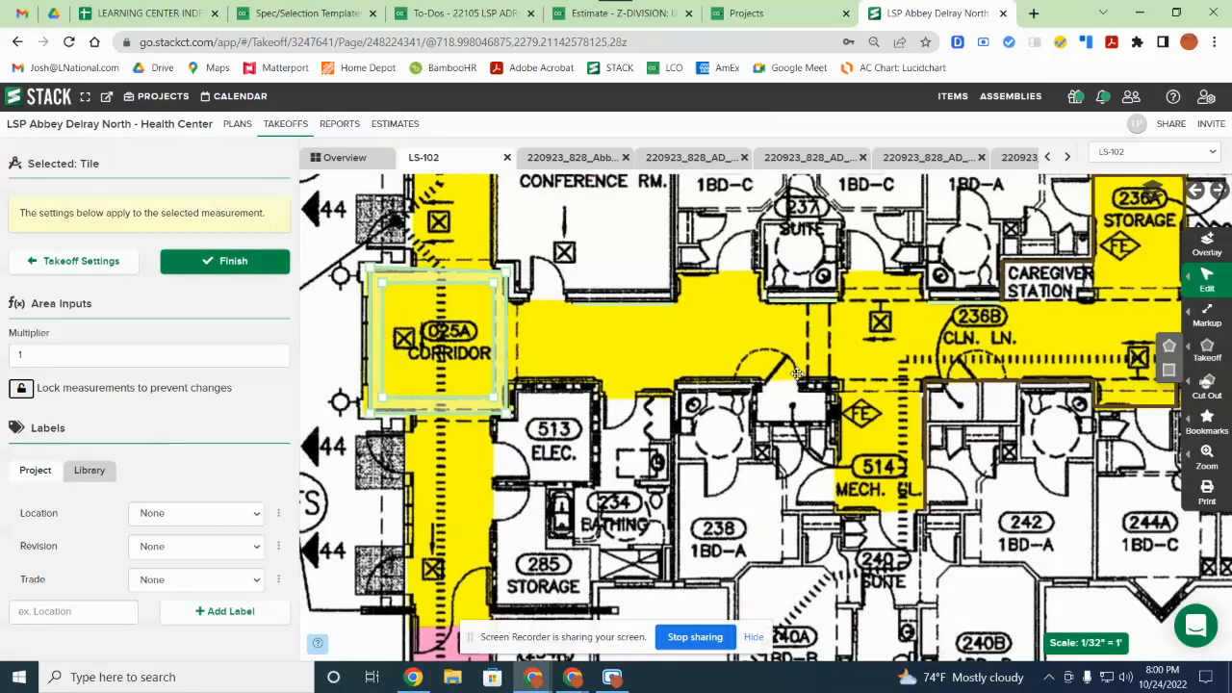
pyautogui.moveTo(849, 433); pyautogui.dragTo(1114, 469)
pyautogui.click(724, 341)
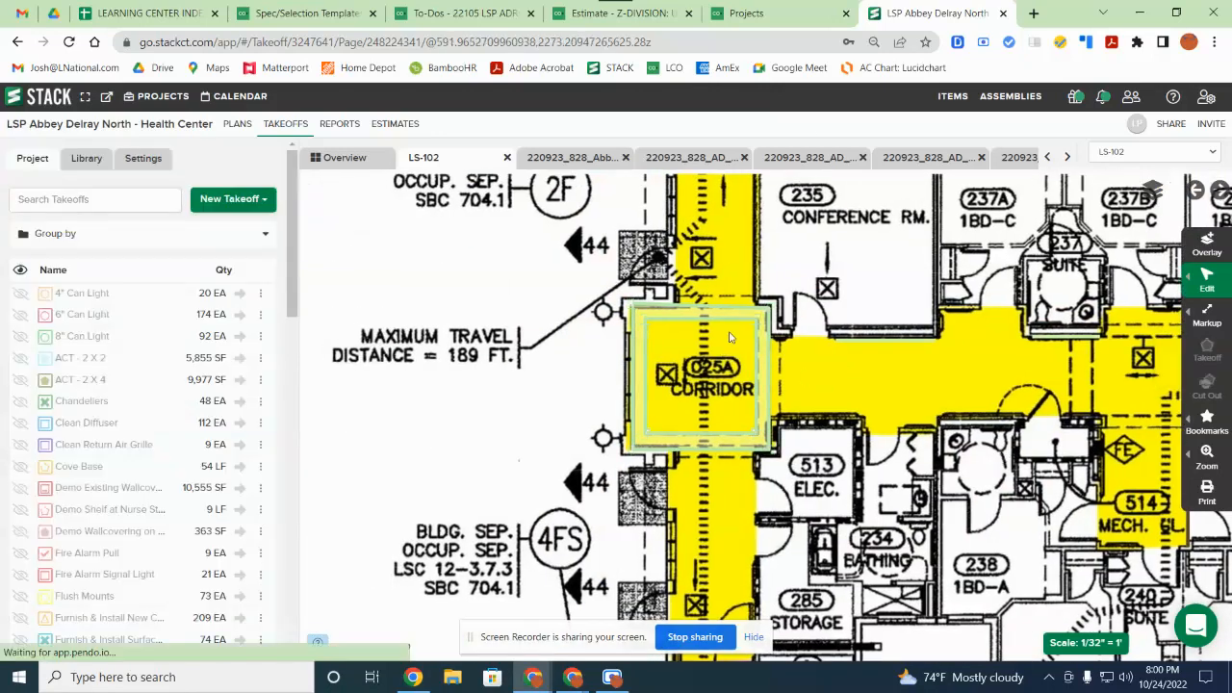
pyautogui.click(738, 321)
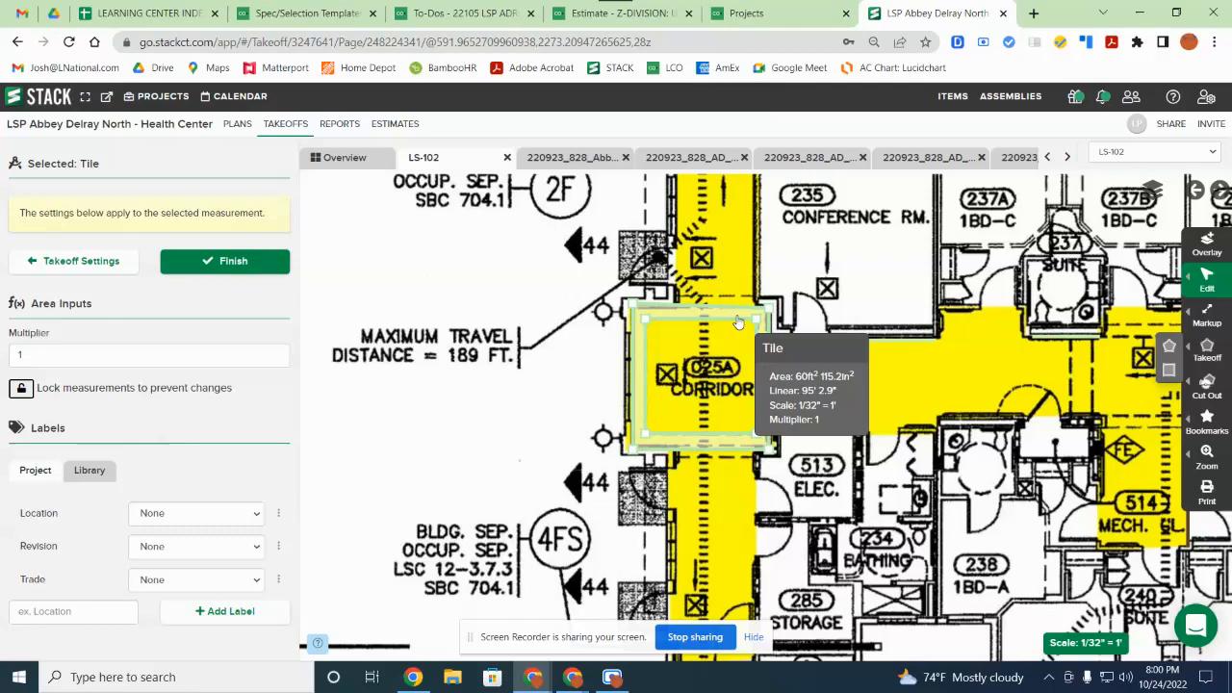
pyautogui.click(738, 322)
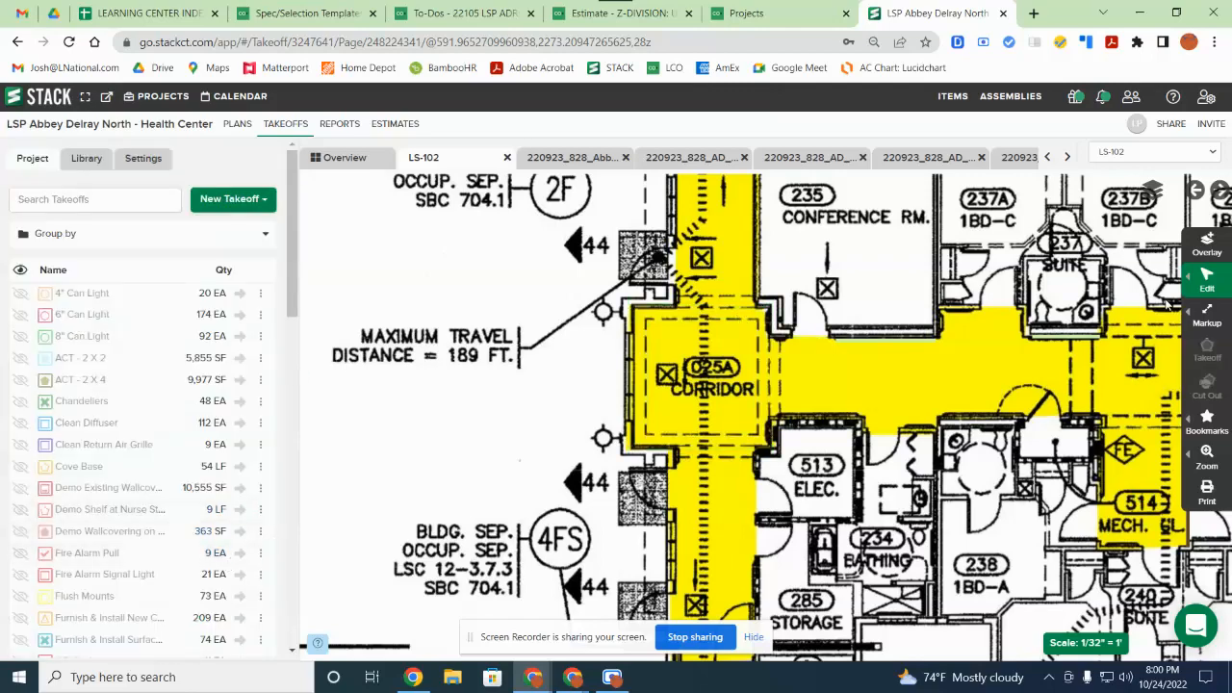
# Step: Create a new count takeoff named 'Light' on sheet LS-102
pyautogui.scroll(-2, 945, 347)
pyautogui.scroll(-2, 946, 347)
pyautogui.moveTo(1033, 202); pyautogui.dragTo(876, 501)
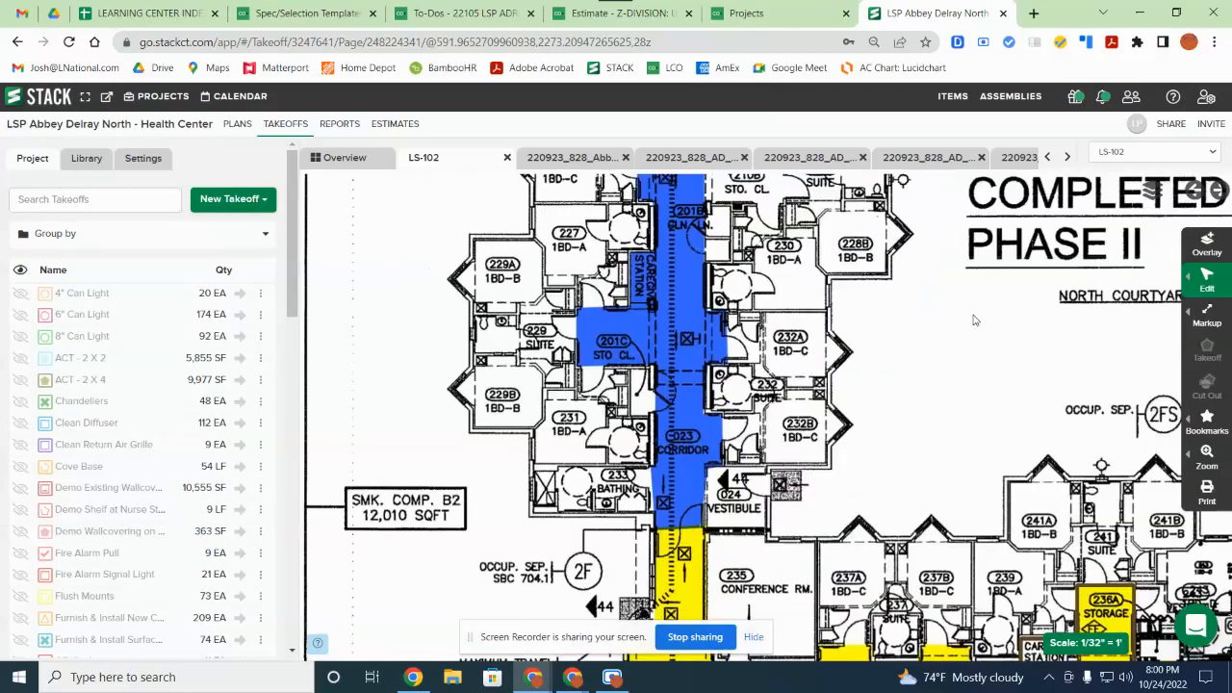
pyautogui.moveTo(975, 316); pyautogui.dragTo(723, 565)
pyautogui.moveTo(1046, 422); pyautogui.dragTo(688, 460)
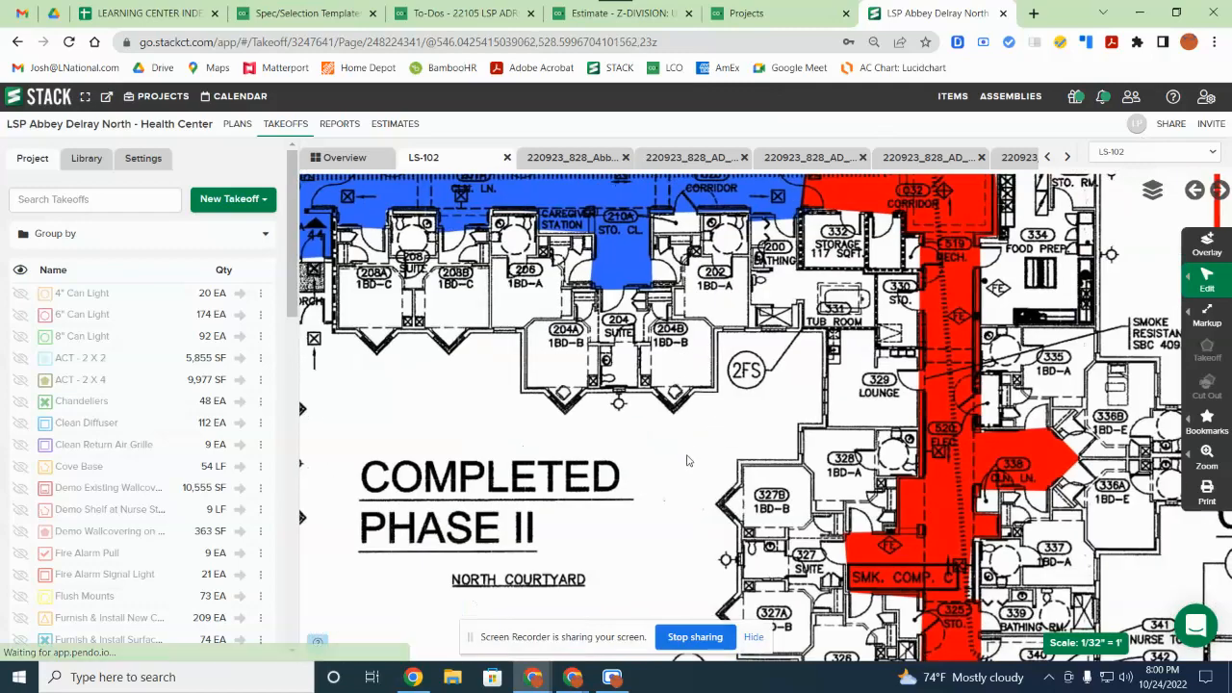
pyautogui.scroll(-2, 690, 461)
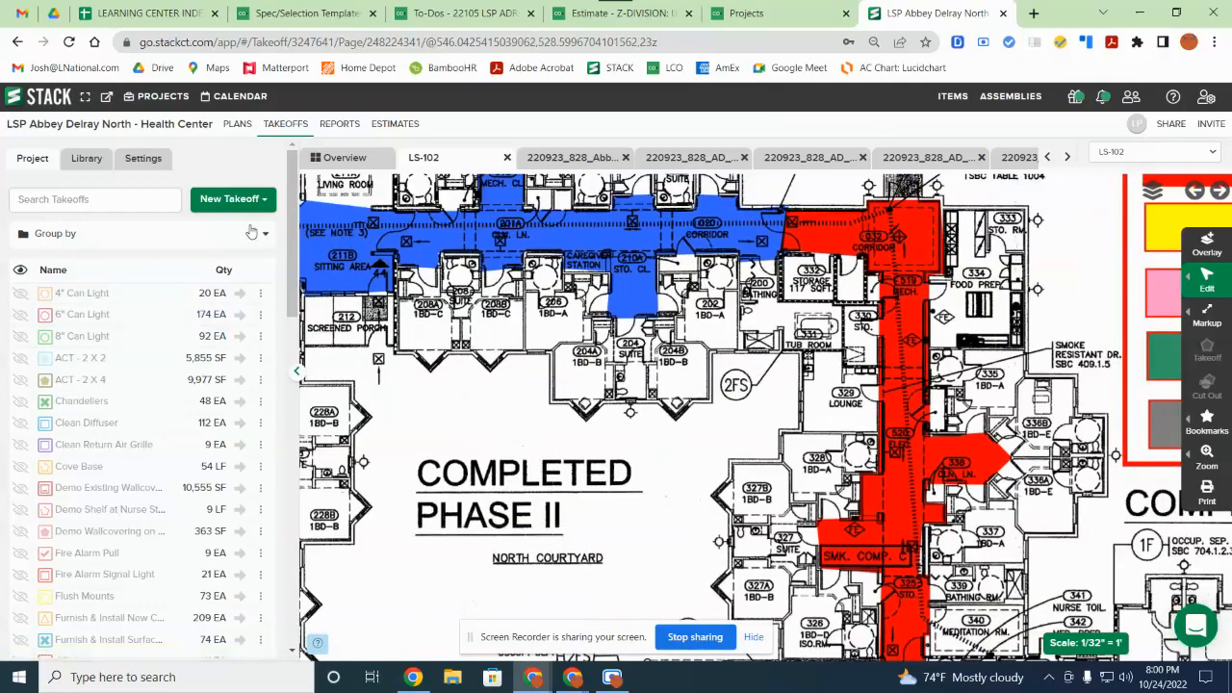
pyautogui.click(205, 200)
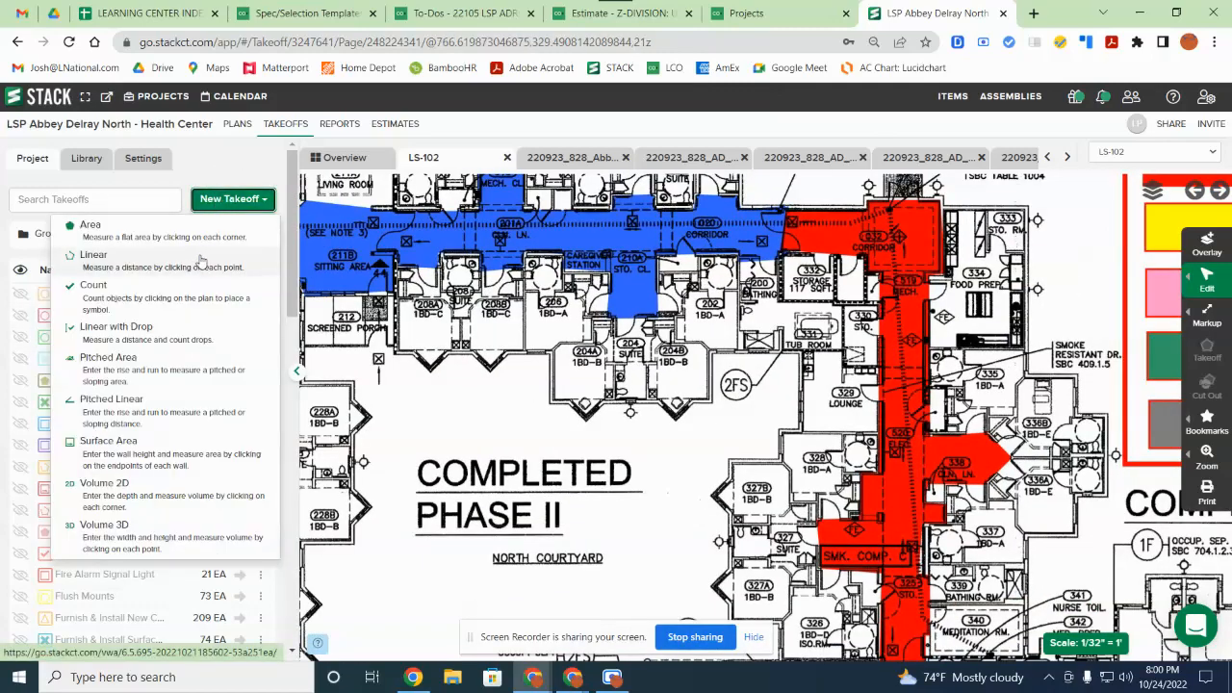
pyautogui.click(166, 301)
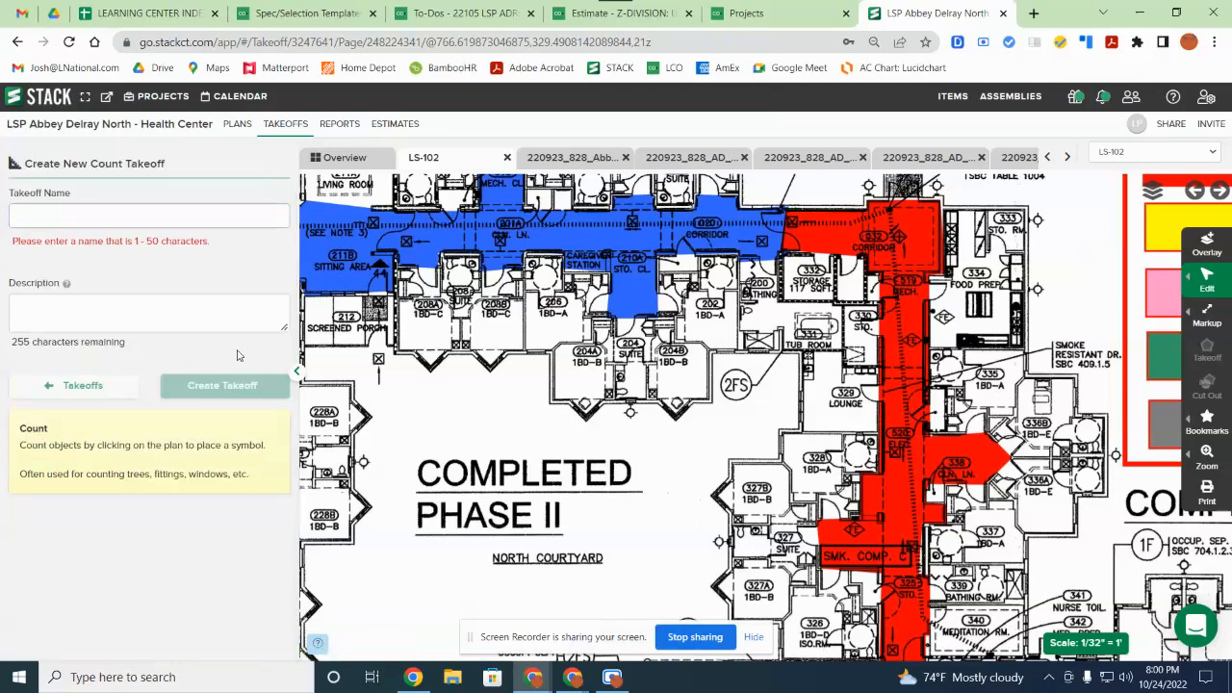
pyautogui.click(176, 220)
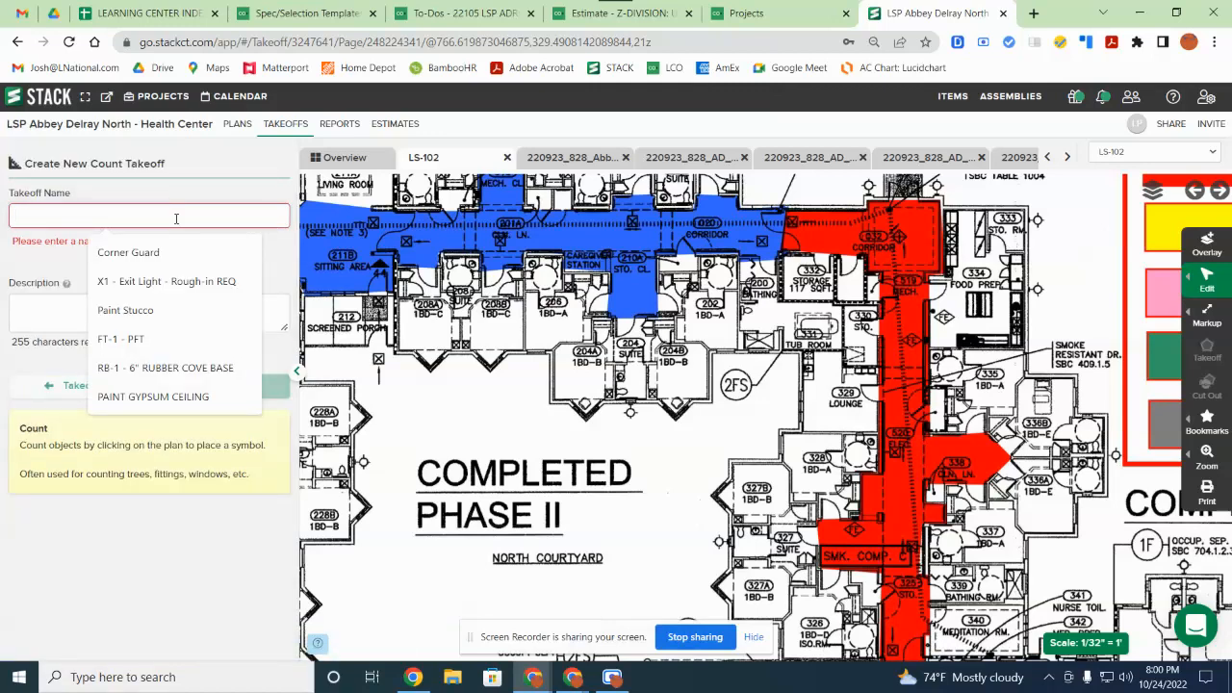
pyautogui.write('Light')
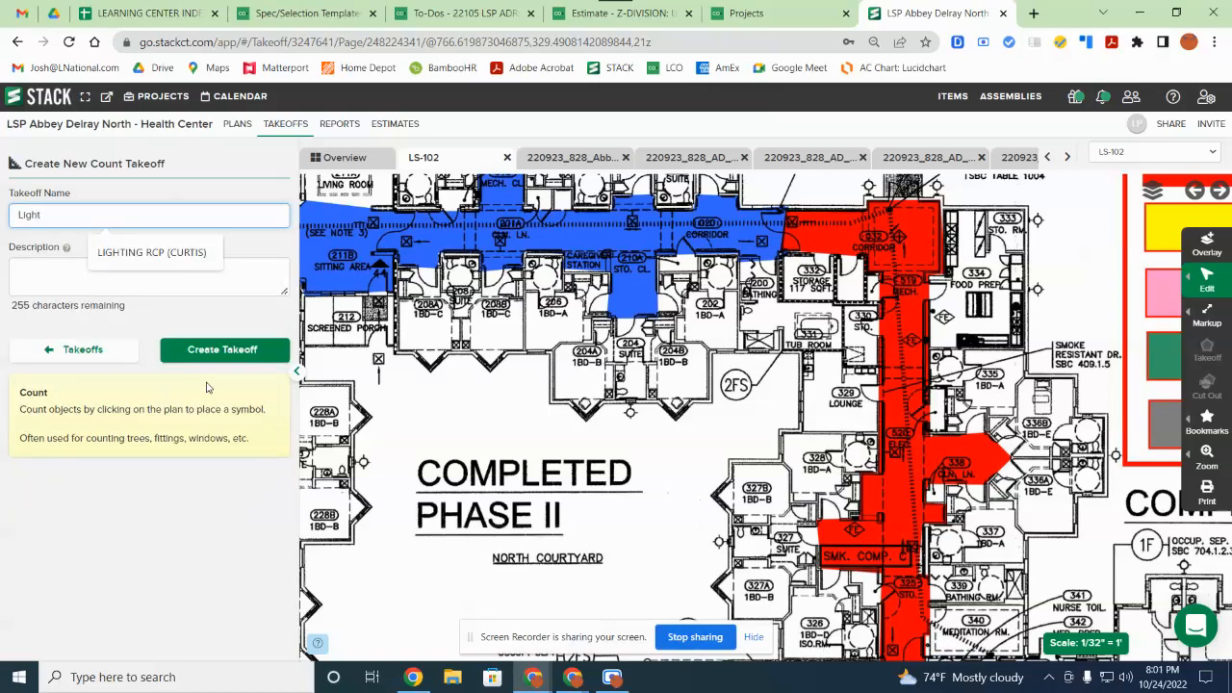
pyautogui.click(216, 353)
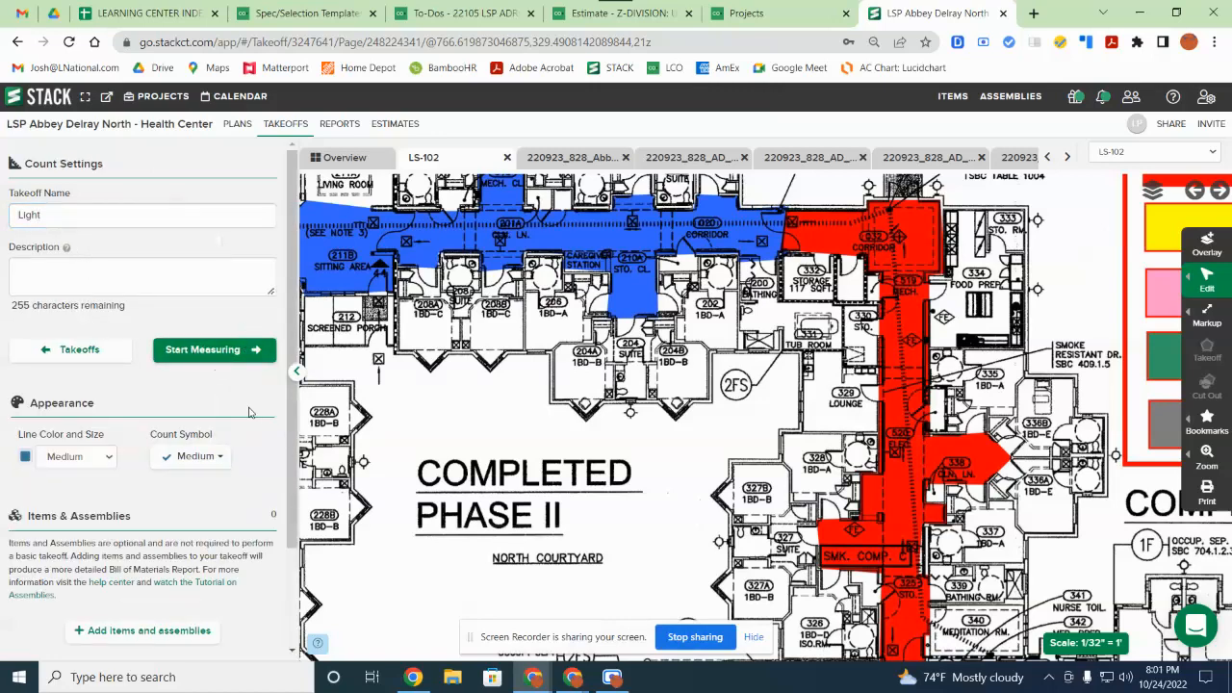
# Step: Start counting and mark the first light symbol among rooms 214–228
pyautogui.click(244, 357)
pyautogui.moveTo(449, 456); pyautogui.dragTo(921, 405)
pyautogui.scroll(1, 872, 406)
pyautogui.scroll(2, 872, 407)
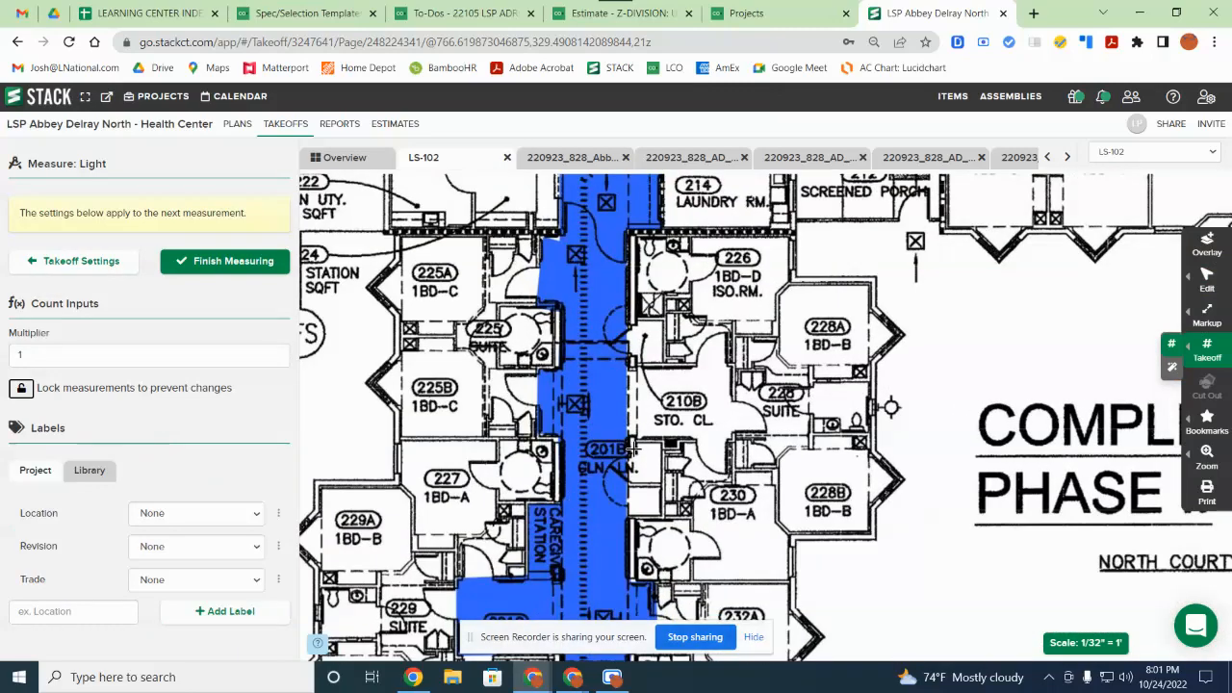
pyautogui.moveTo(776, 456); pyautogui.dragTo(773, 547)
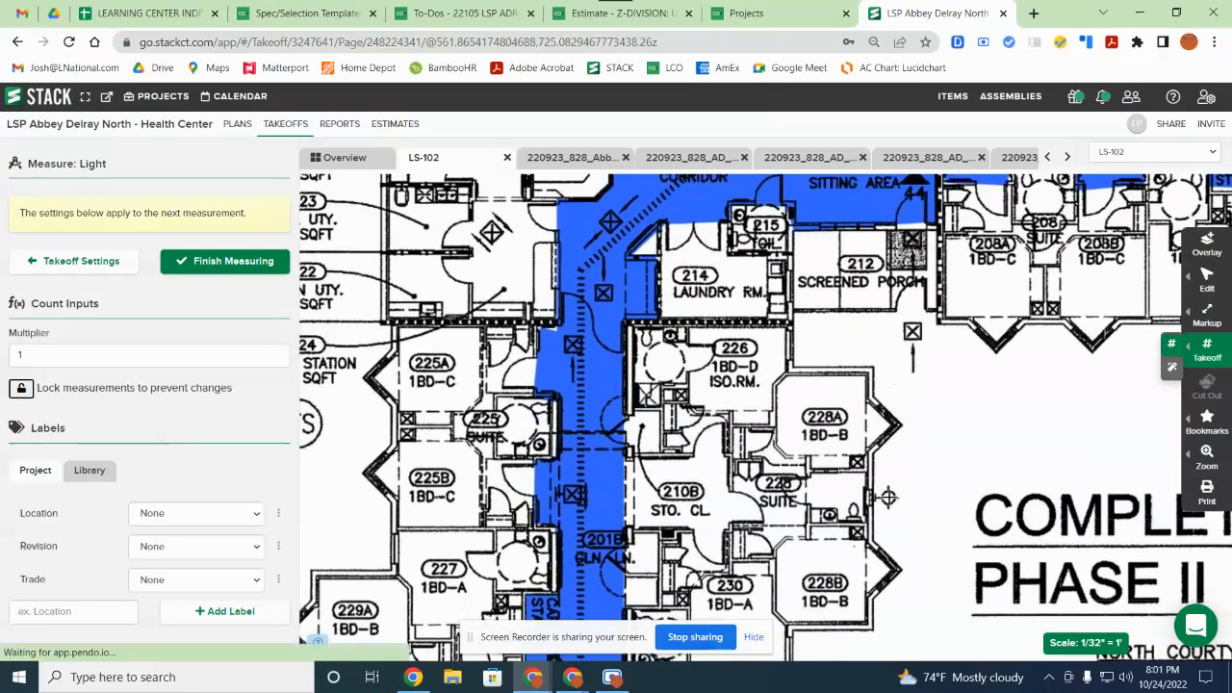
pyautogui.moveTo(889, 498); pyautogui.dragTo(891, 495)
pyautogui.click(891, 494)
# Step: Count the lights at suites 241 and 327, then finish measuring
pyautogui.moveTo(1027, 597); pyautogui.dragTo(1062, 212)
pyautogui.scroll(-1, 963, 410)
pyautogui.moveTo(982, 415); pyautogui.dragTo(639, 480)
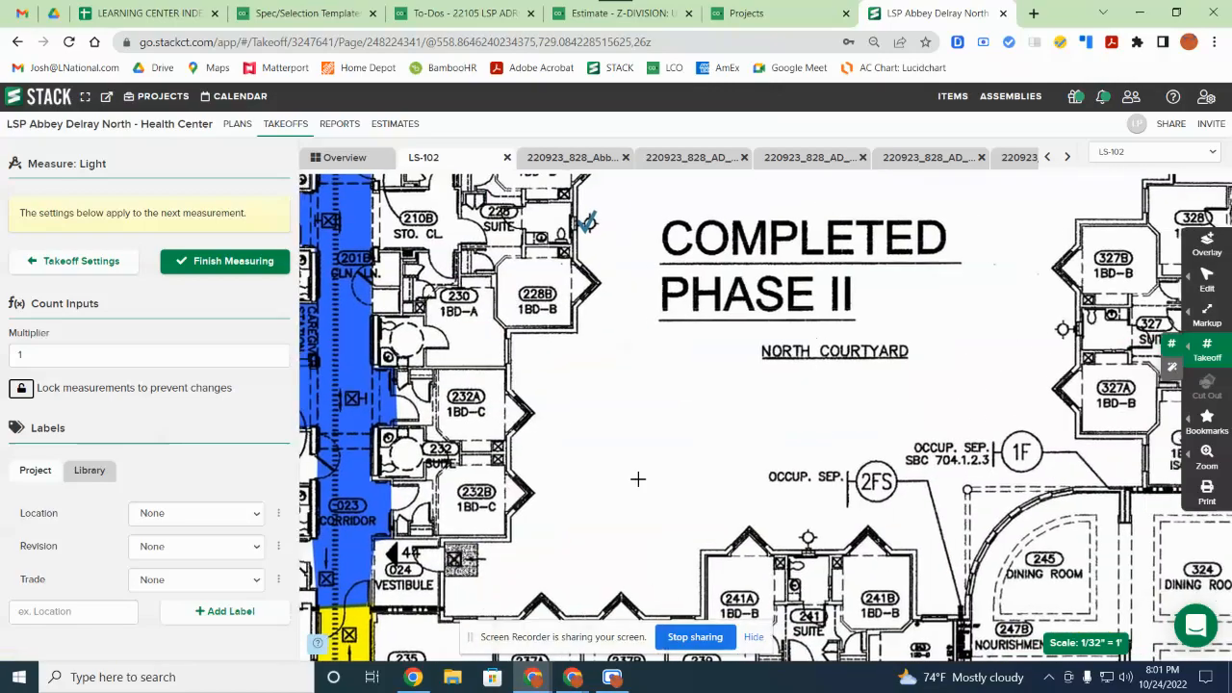
pyautogui.click(798, 542)
pyautogui.moveTo(1137, 315); pyautogui.dragTo(849, 376)
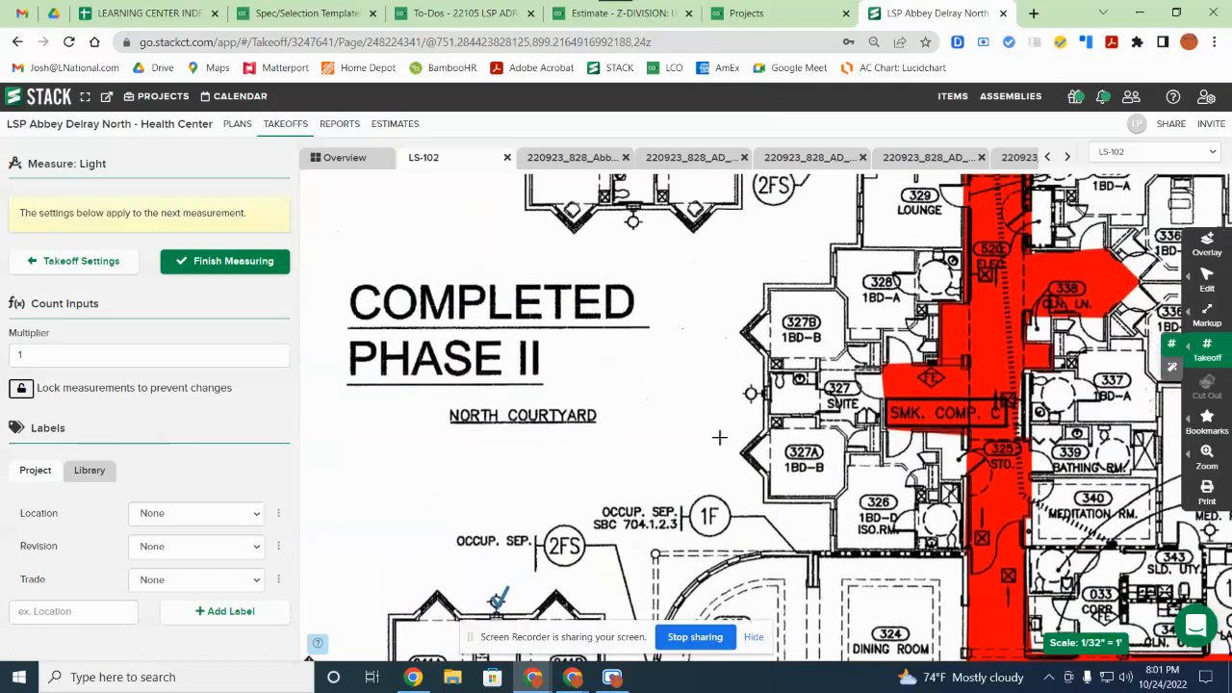
pyautogui.click(752, 396)
pyautogui.moveTo(837, 185); pyautogui.dragTo(806, 407)
pyautogui.moveTo(605, 541); pyautogui.dragTo(687, 534)
pyautogui.moveTo(486, 491); pyautogui.dragTo(805, 467)
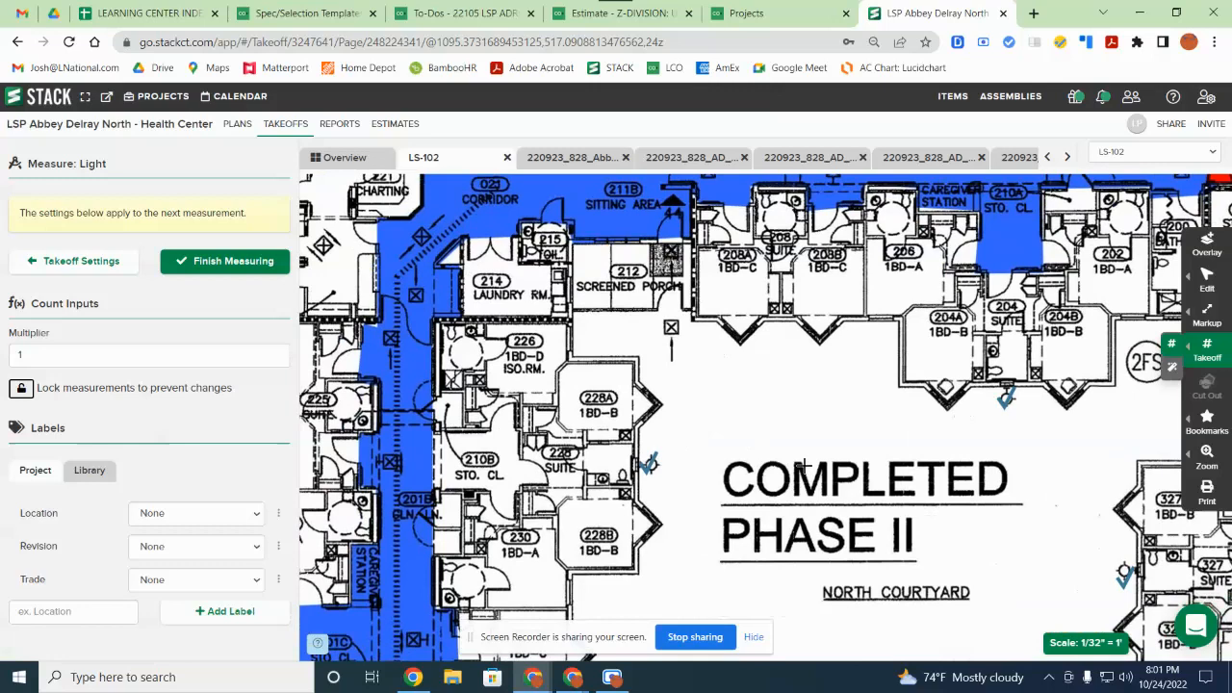
pyautogui.moveTo(818, 530); pyautogui.dragTo(837, 336)
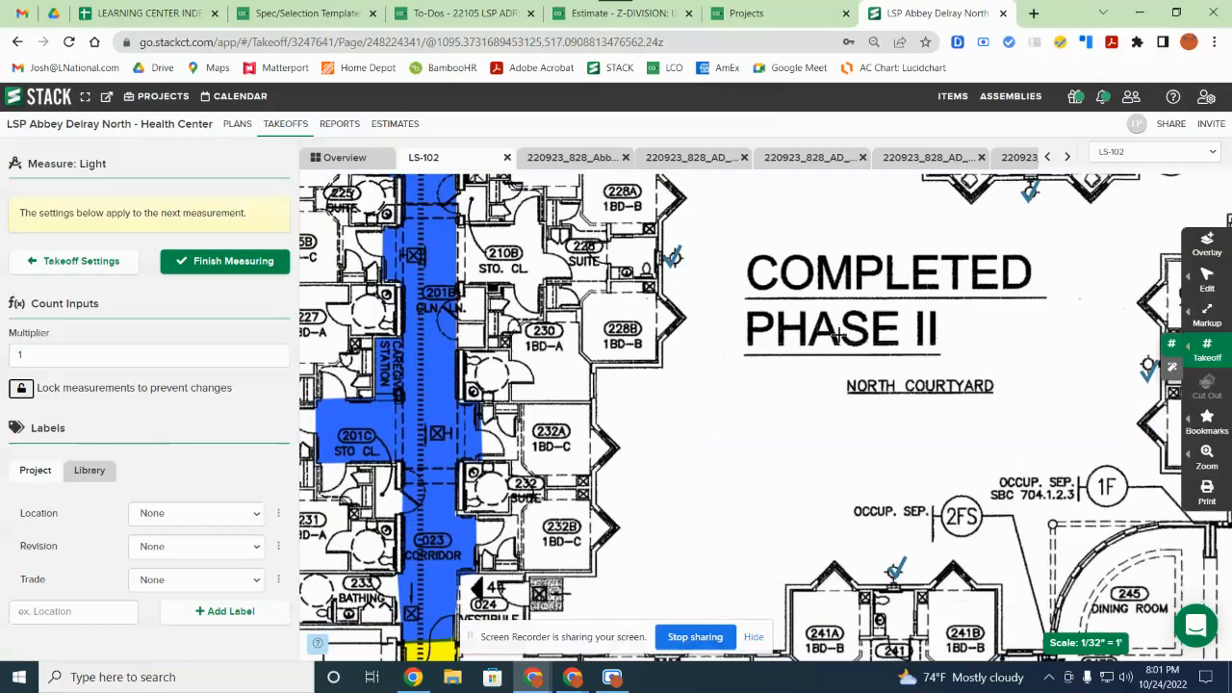
pyautogui.click(243, 263)
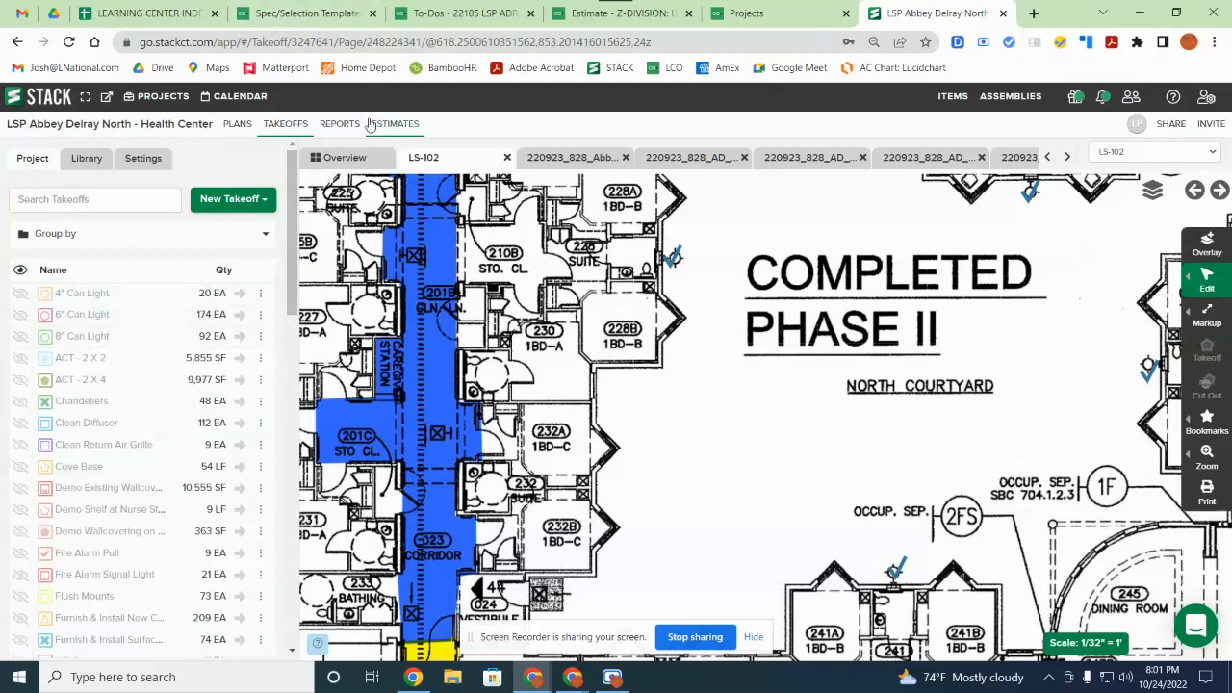
# Step: Open the Takeoff Summary report and check which columns it shows
pyautogui.click(339, 124)
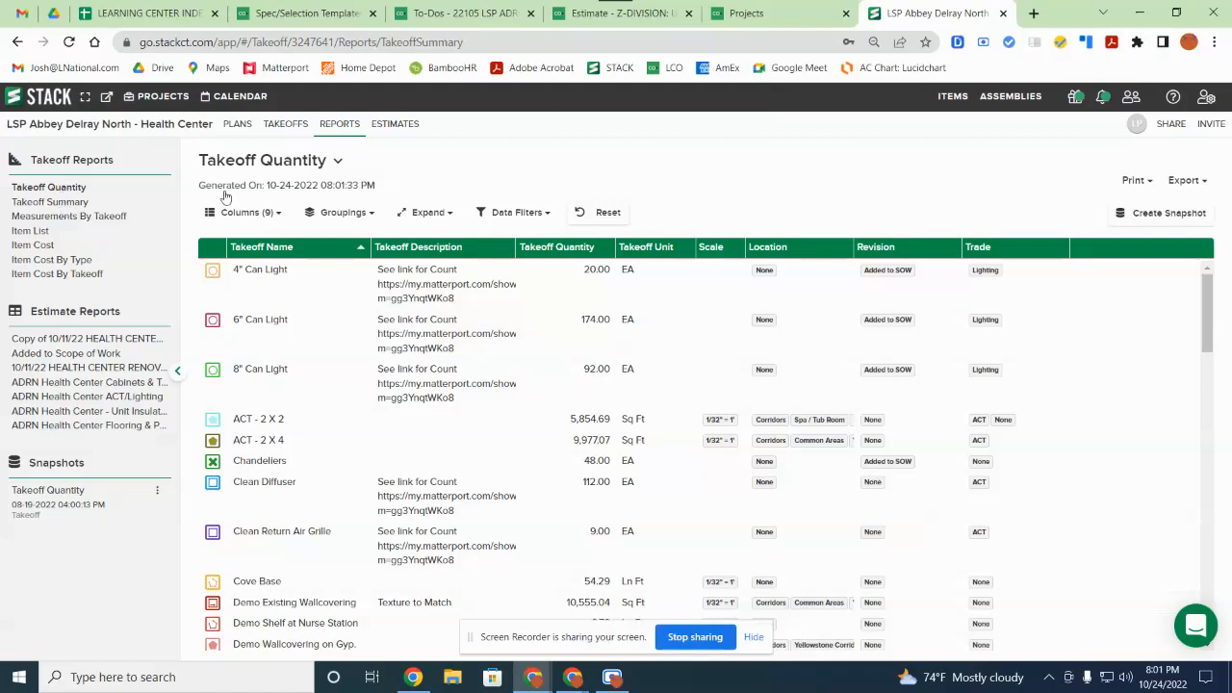
pyautogui.click(272, 218)
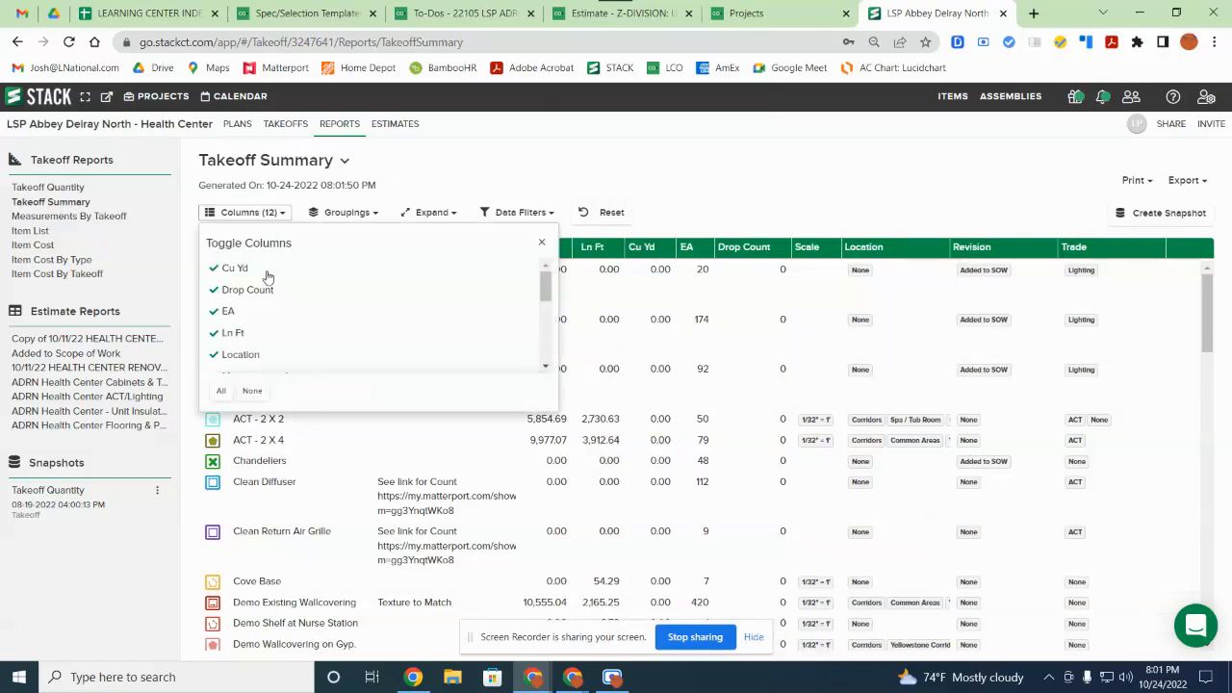
pyautogui.scroll(-5, 268, 280)
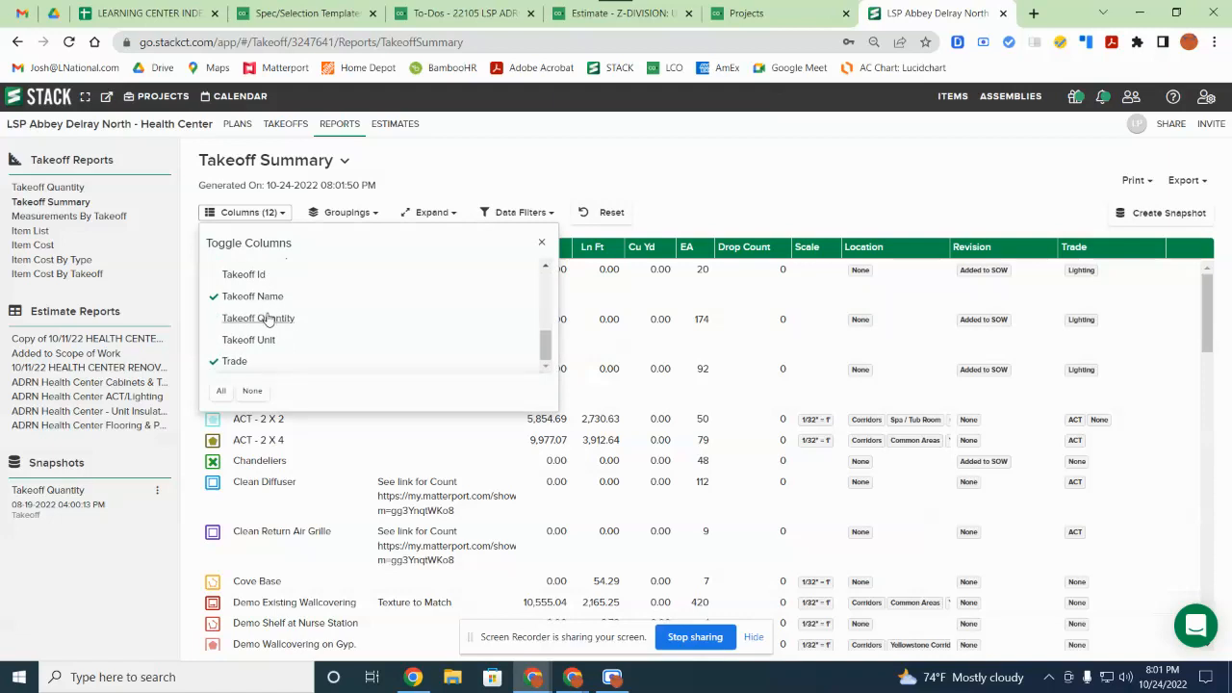
pyautogui.scroll(5, 270, 318)
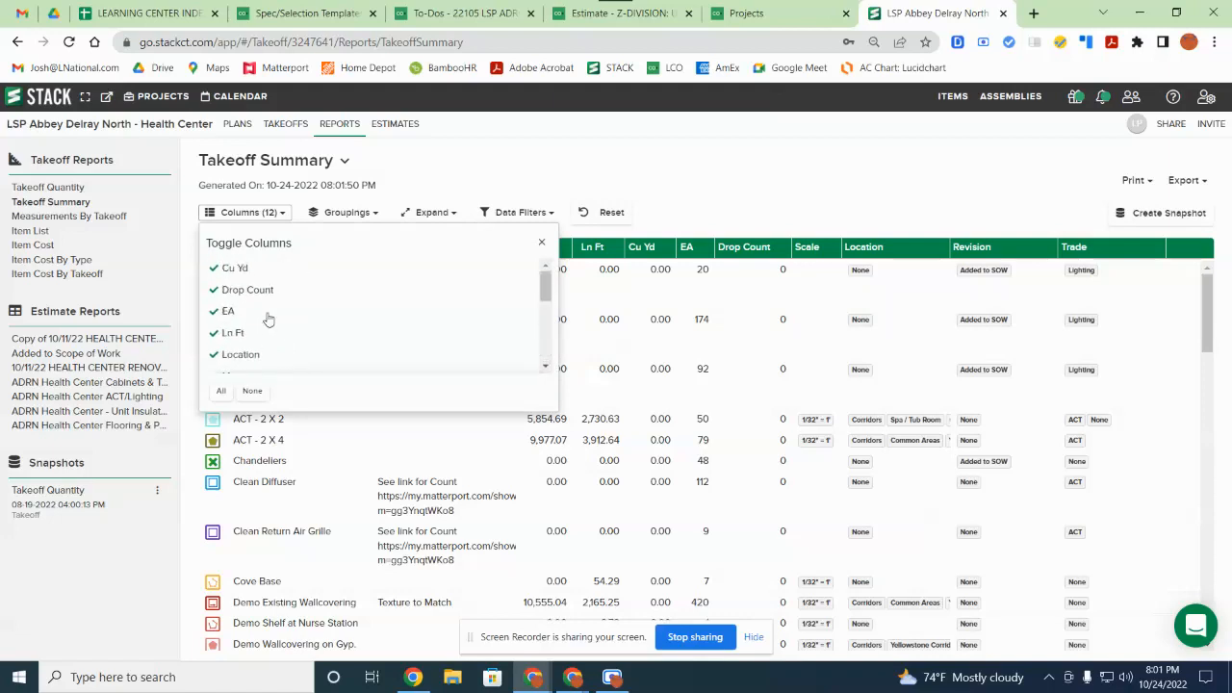
# Step: Review the report's Groupings, Data Filters and Print options
pyautogui.click(345, 216)
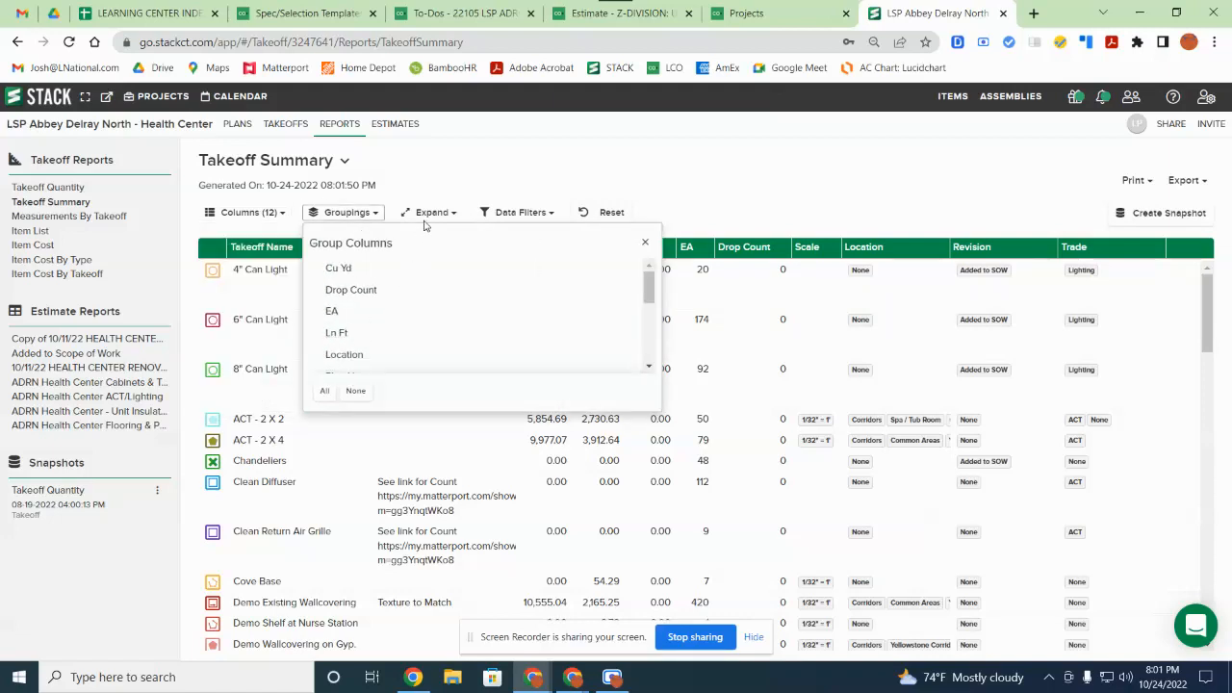
pyautogui.click(502, 214)
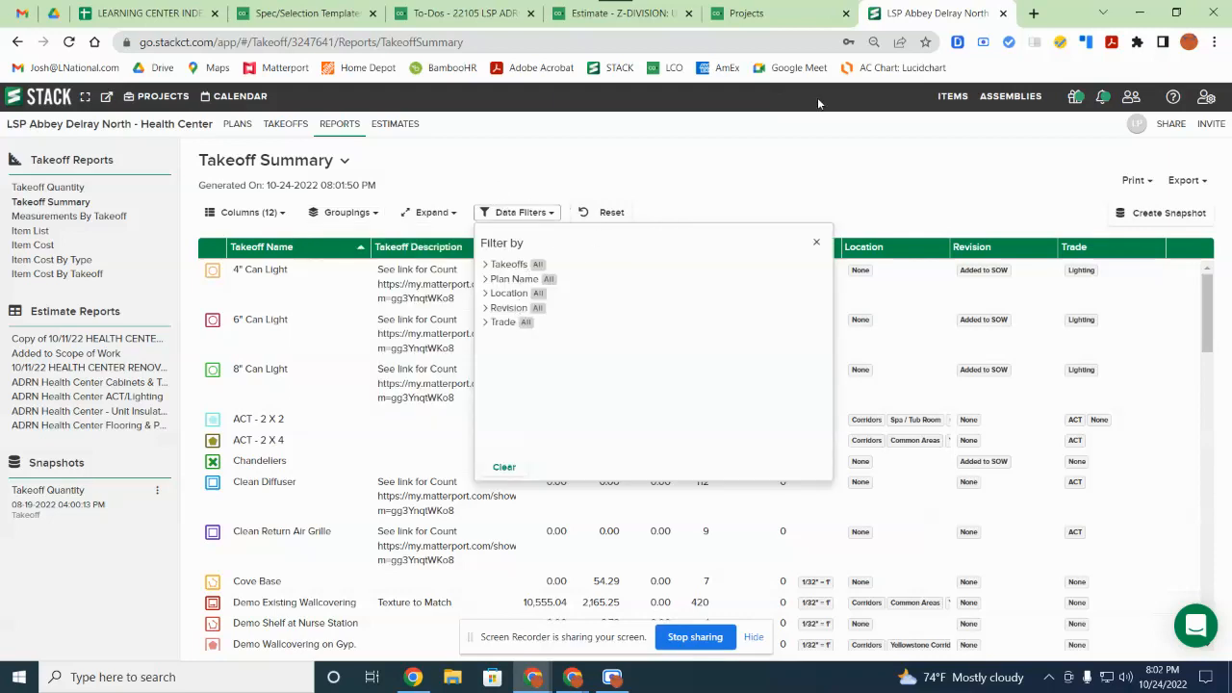
pyautogui.click(851, 183)
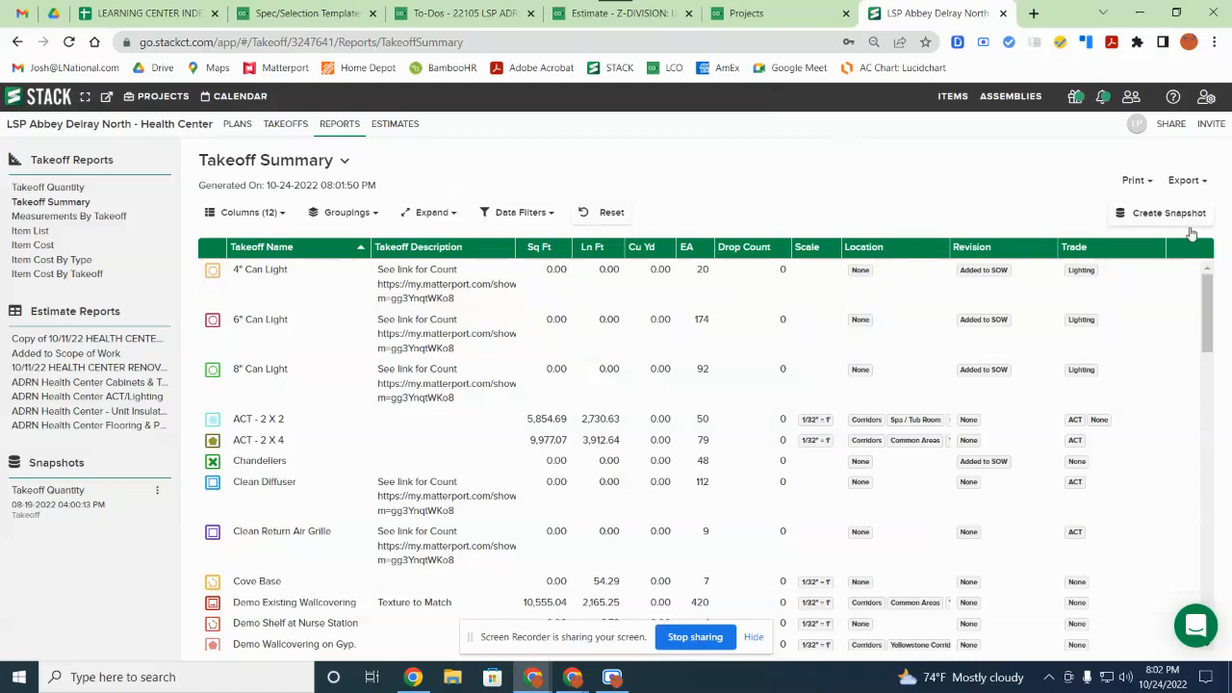
pyautogui.click(1151, 184)
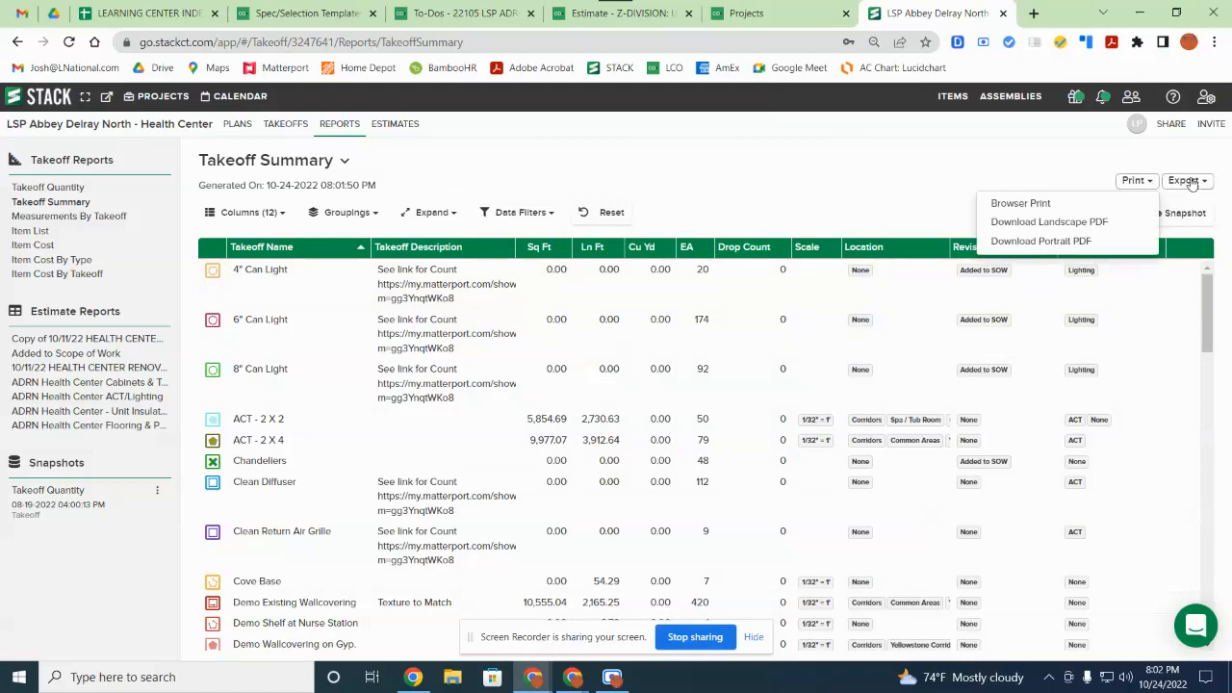
# Step: Check export formats and the ADRN Health Center Cabinets & Tops report, then open Estimate Home
pyautogui.click(1190, 182)
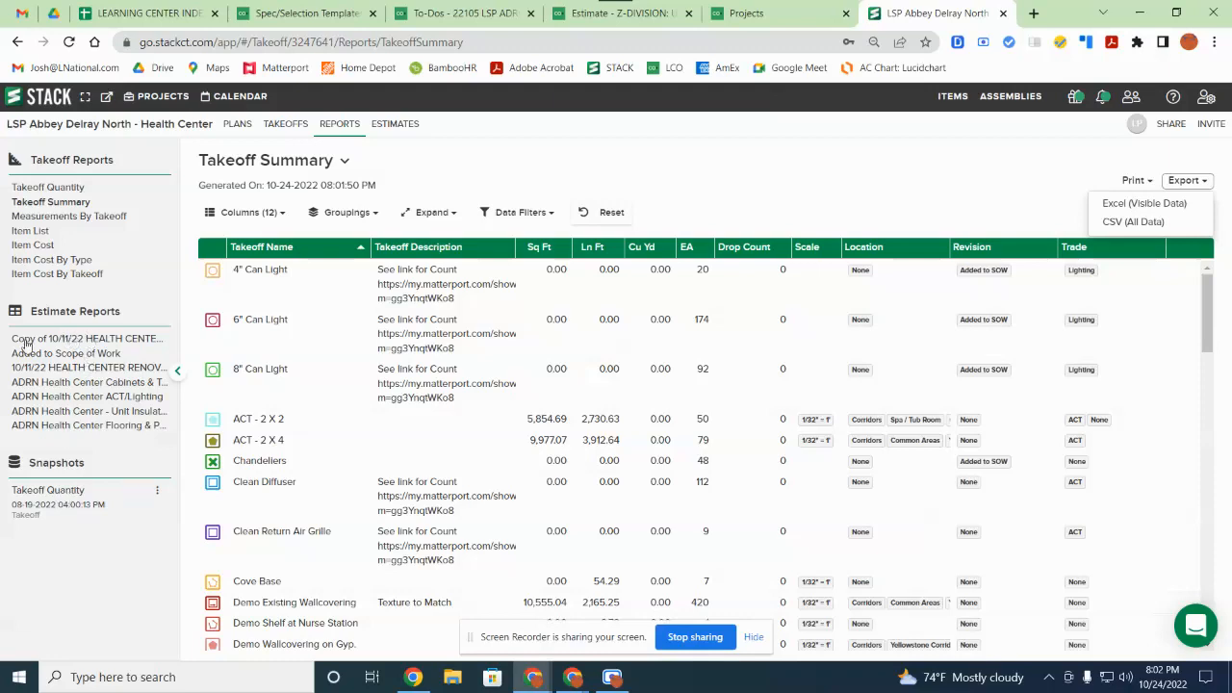
pyautogui.click(93, 384)
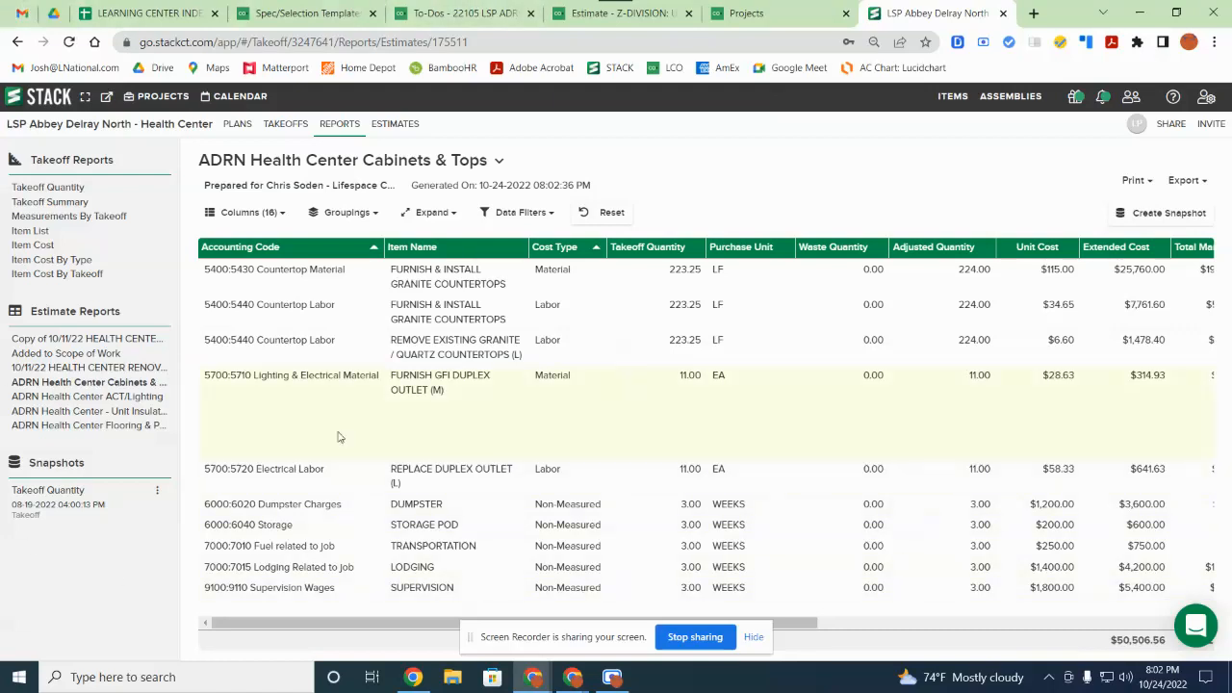
pyautogui.click(72, 187)
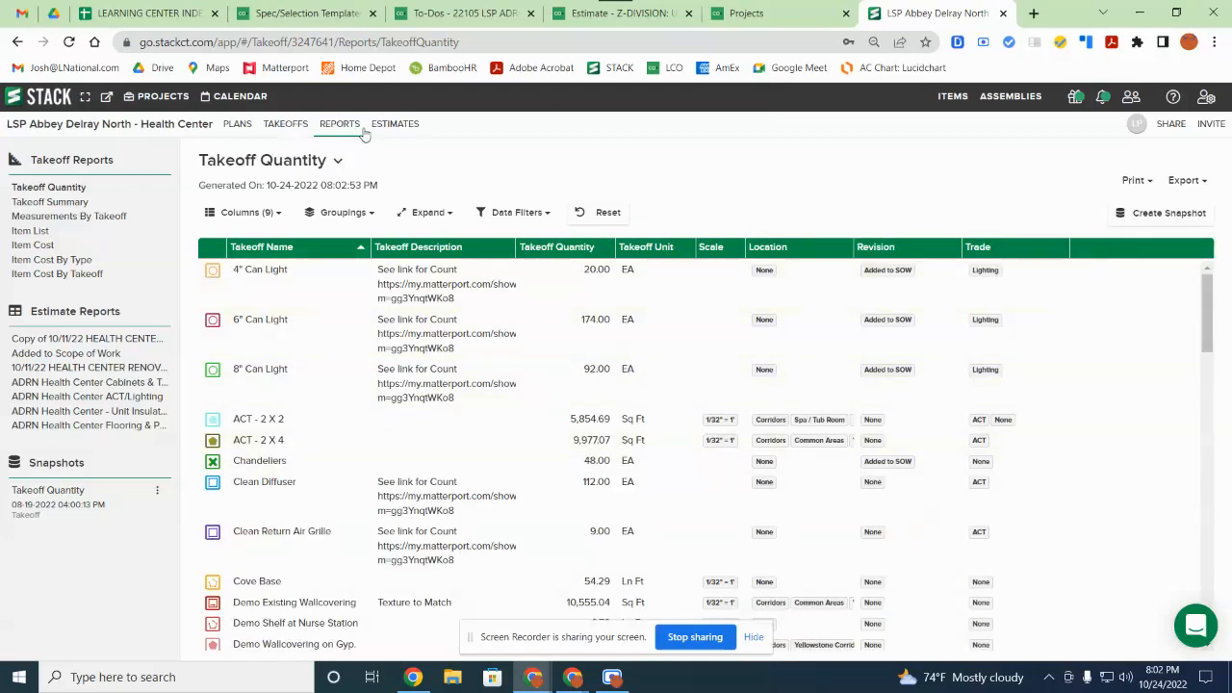
pyautogui.click(394, 125)
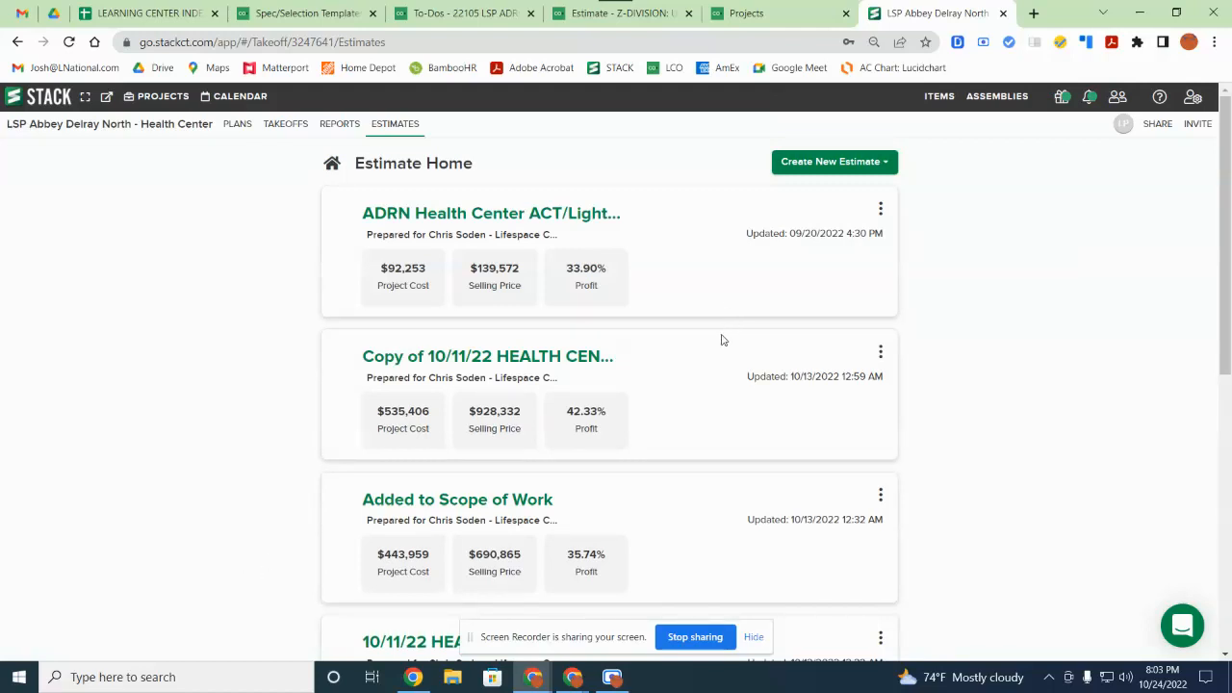
# Step: Open the 'Copy of 10/11/22 HEALTH CENTER' estimate from the Estimate Home cards
pyautogui.scroll(-2, 723, 340)
pyautogui.scroll(-2, 758, 325)
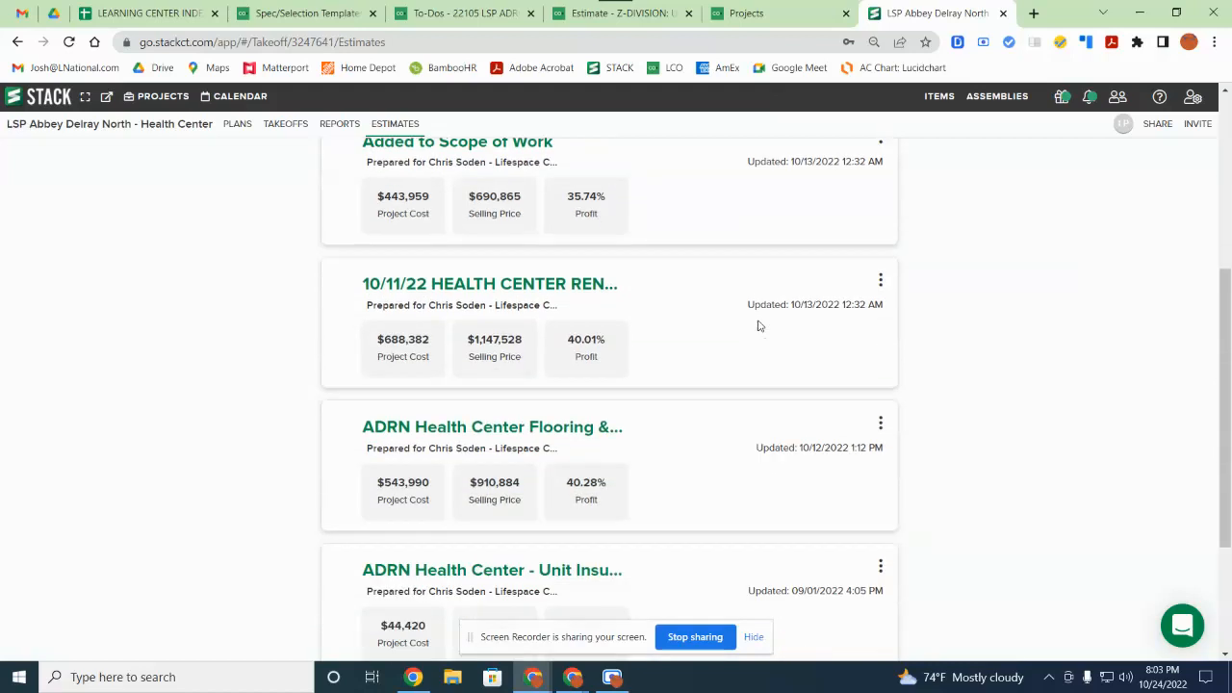
pyautogui.scroll(-1, 759, 326)
pyautogui.scroll(-2, 759, 325)
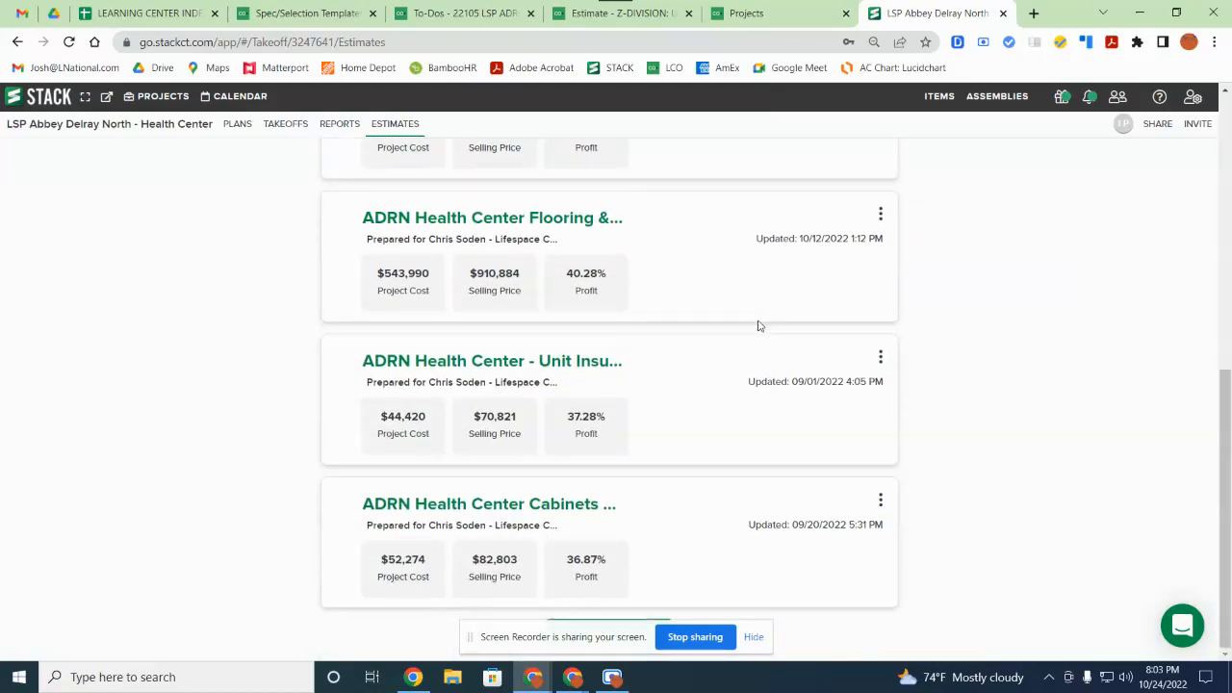
pyautogui.scroll(5, 758, 326)
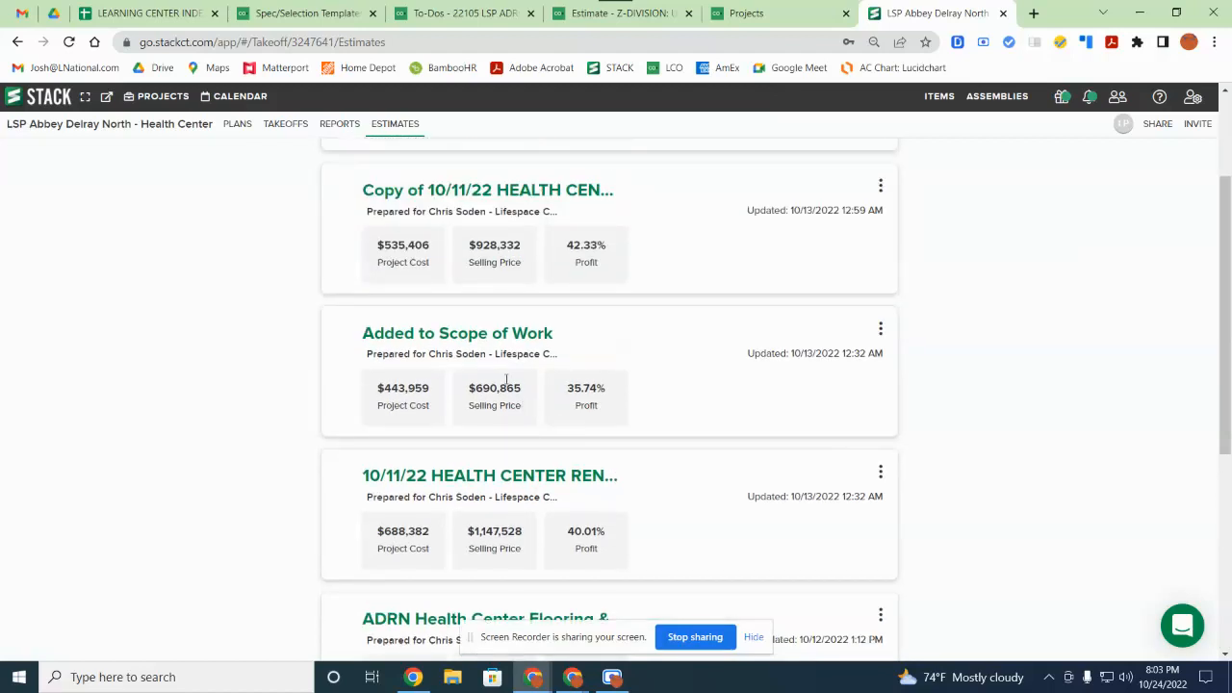
pyautogui.scroll(2, 578, 388)
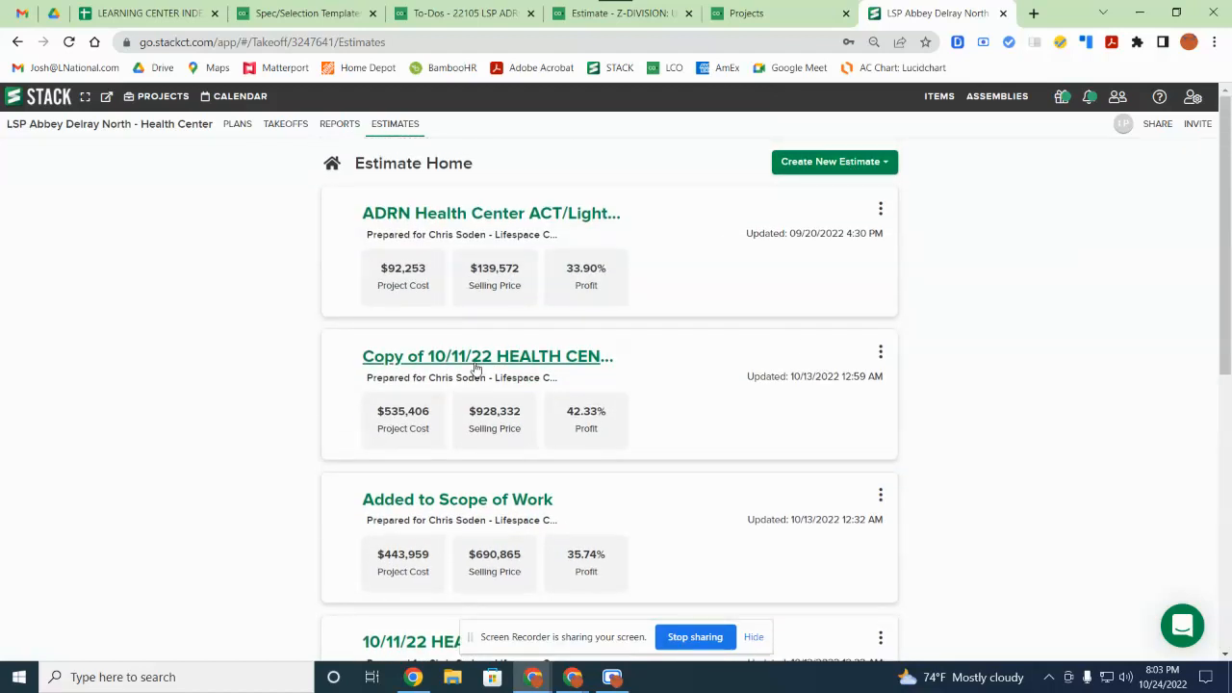
pyautogui.scroll(-1, 495, 357)
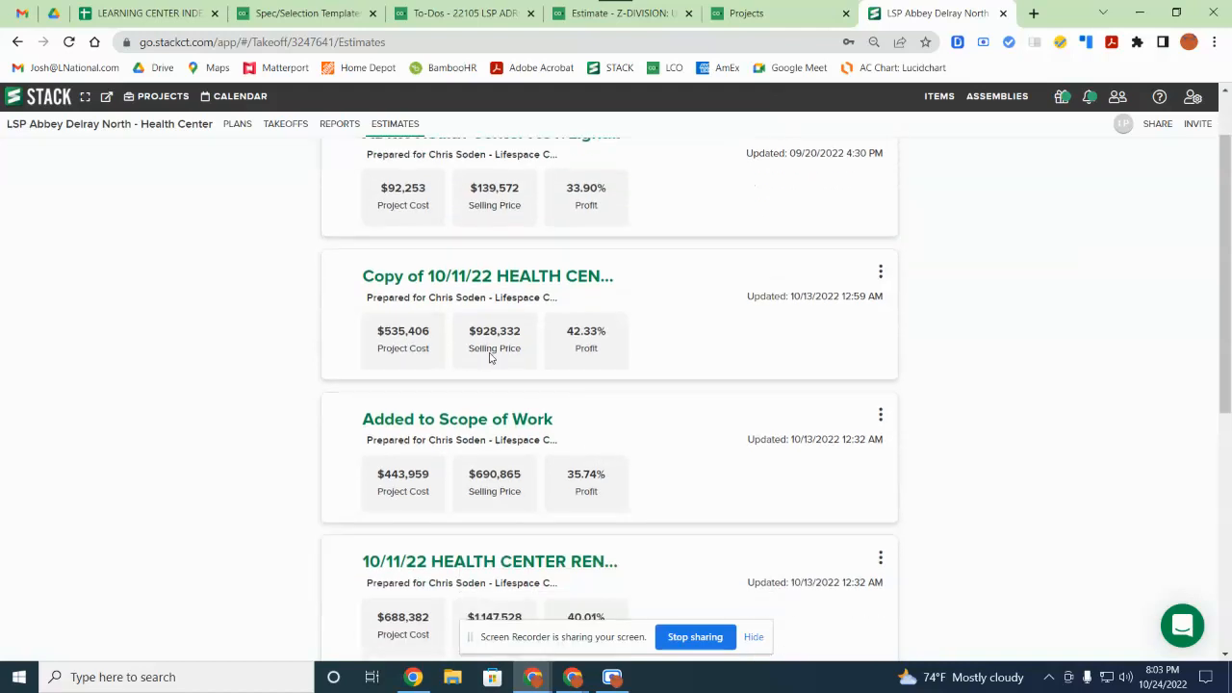
pyautogui.click(501, 277)
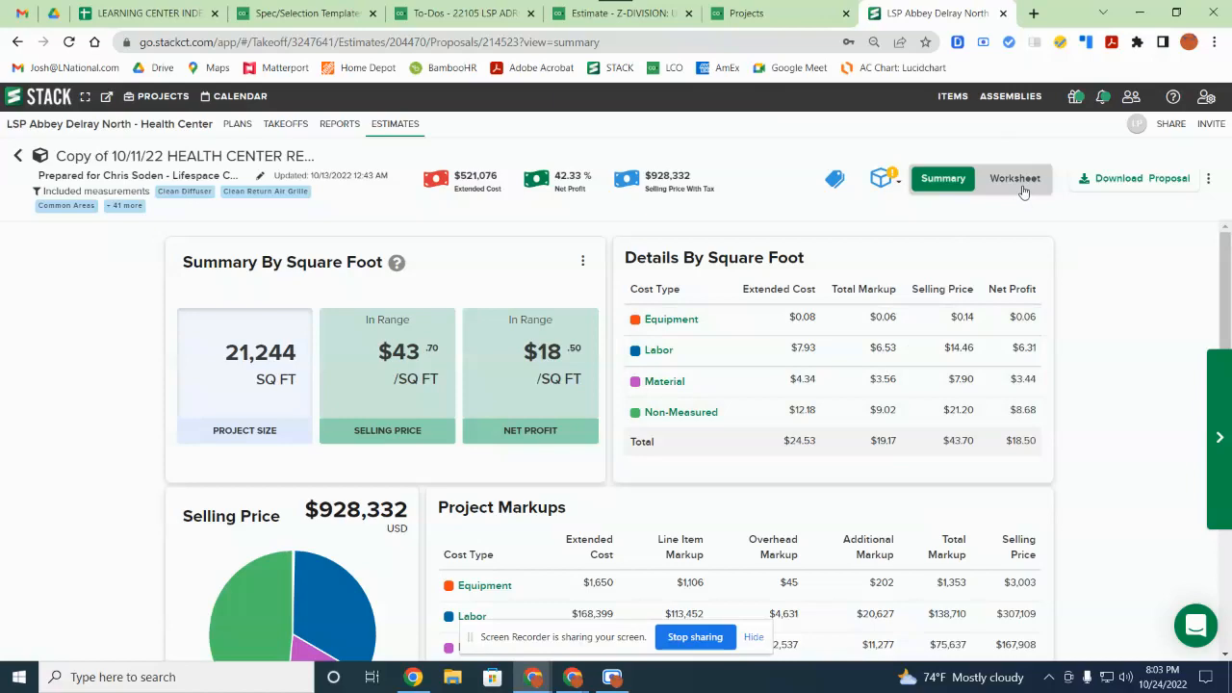
# Step: Show the Worksheet, list unattached takeoffs under Heads up!, and open R & R - Exit Sign
pyautogui.click(1025, 191)
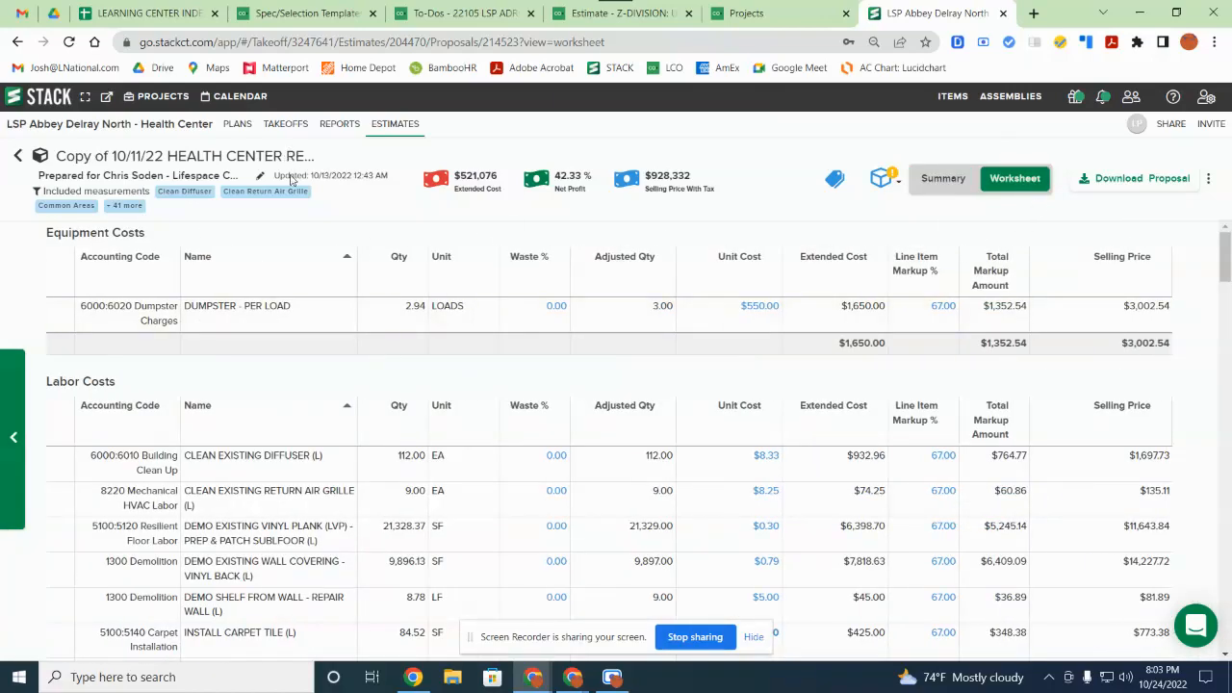
pyautogui.click(886, 185)
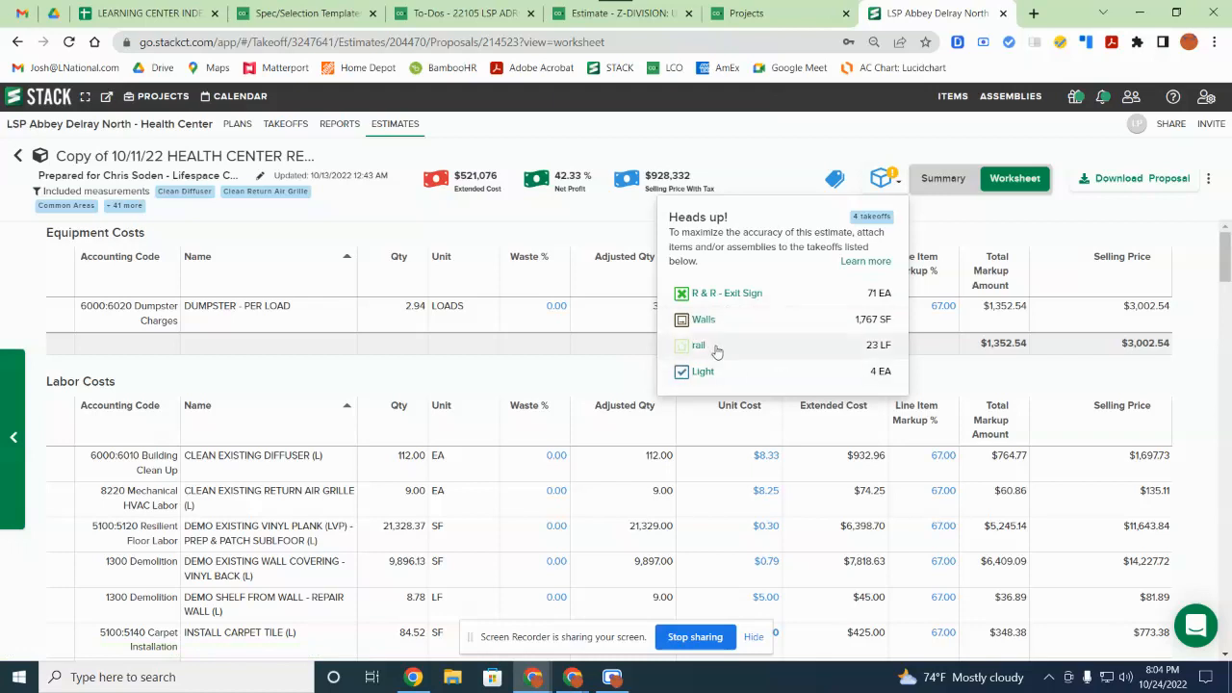
pyautogui.click(780, 300)
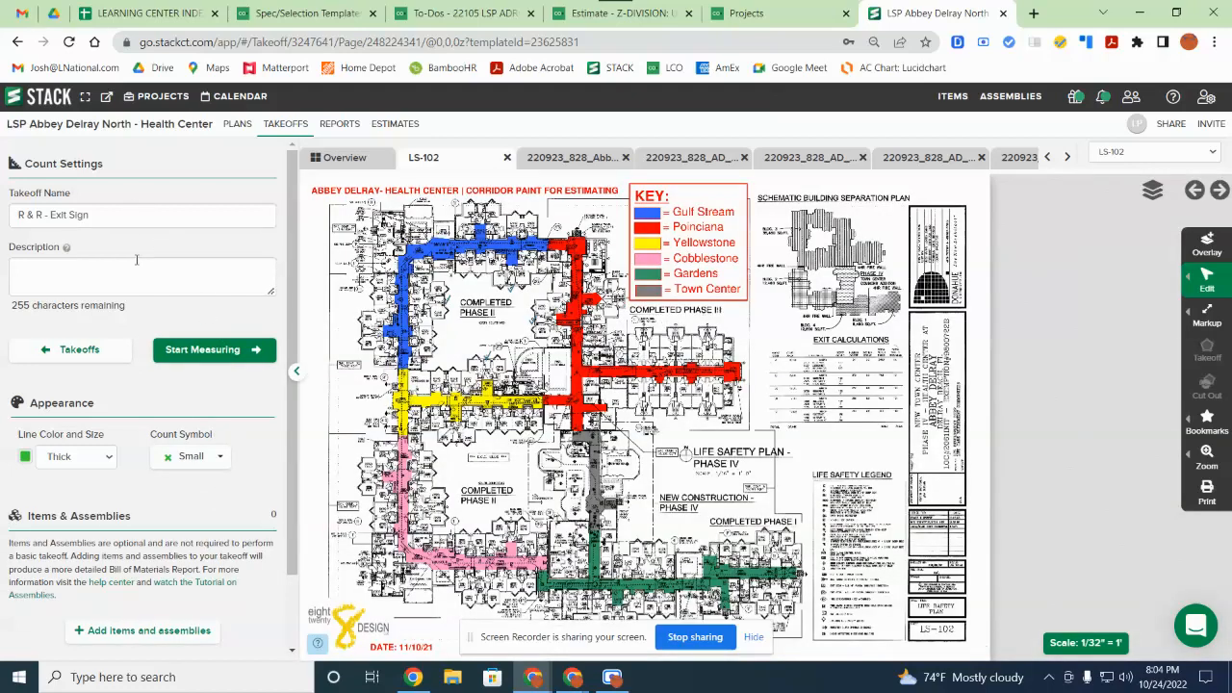
# Step: Open Add items and assemblies from the R & R - Exit Sign Count Settings panel
pyautogui.scroll(-1, 137, 260)
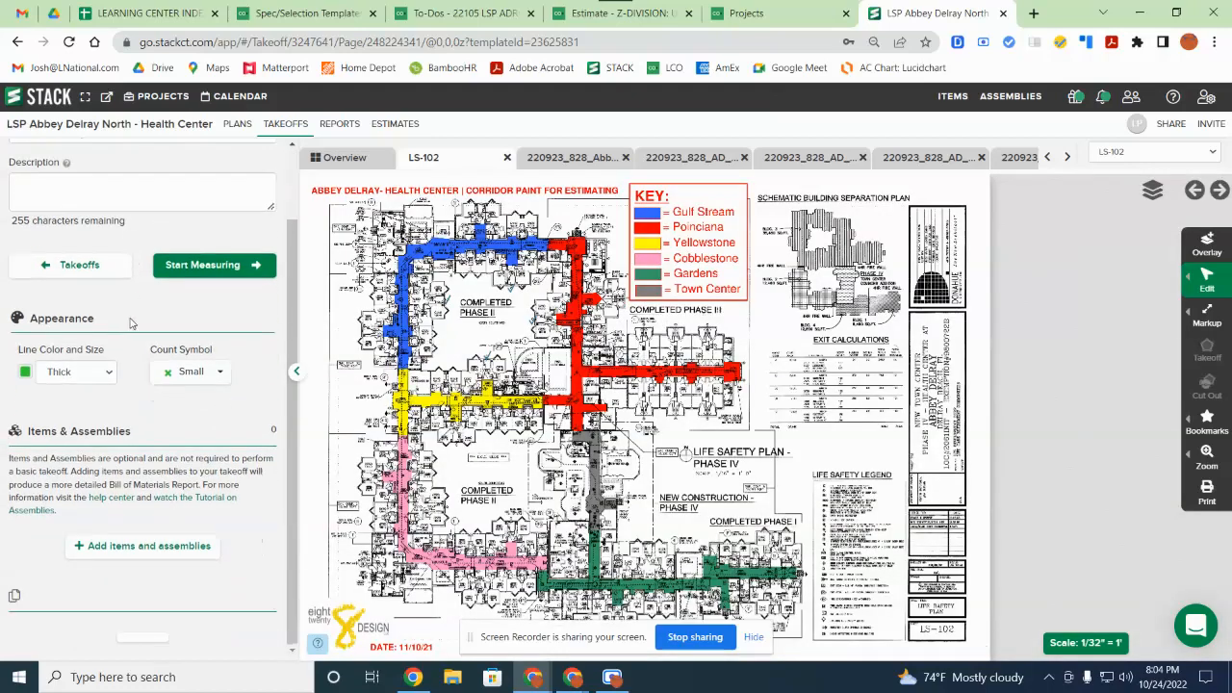
pyautogui.click(135, 547)
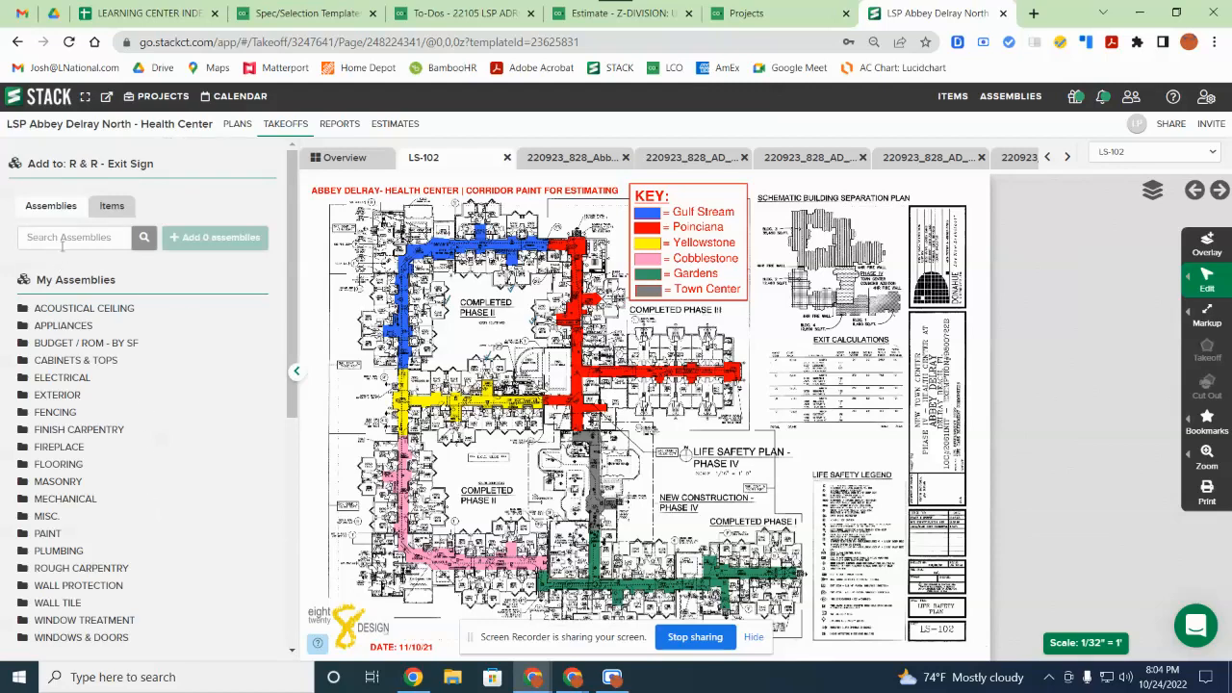
# Step: Search the assemblies, then the items, for 'exit'
pyautogui.click(62, 238)
pyautogui.write('exit')
pyautogui.press('Return')
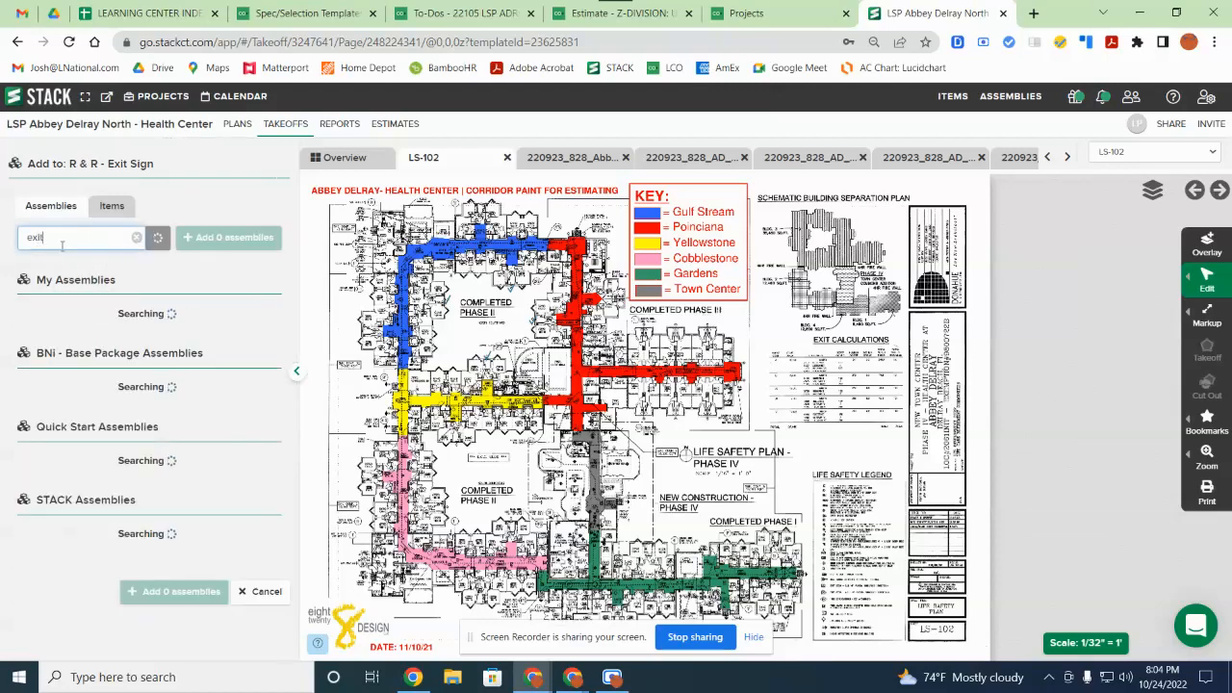
pyautogui.click(112, 205)
pyautogui.click(106, 233)
pyautogui.write('e')
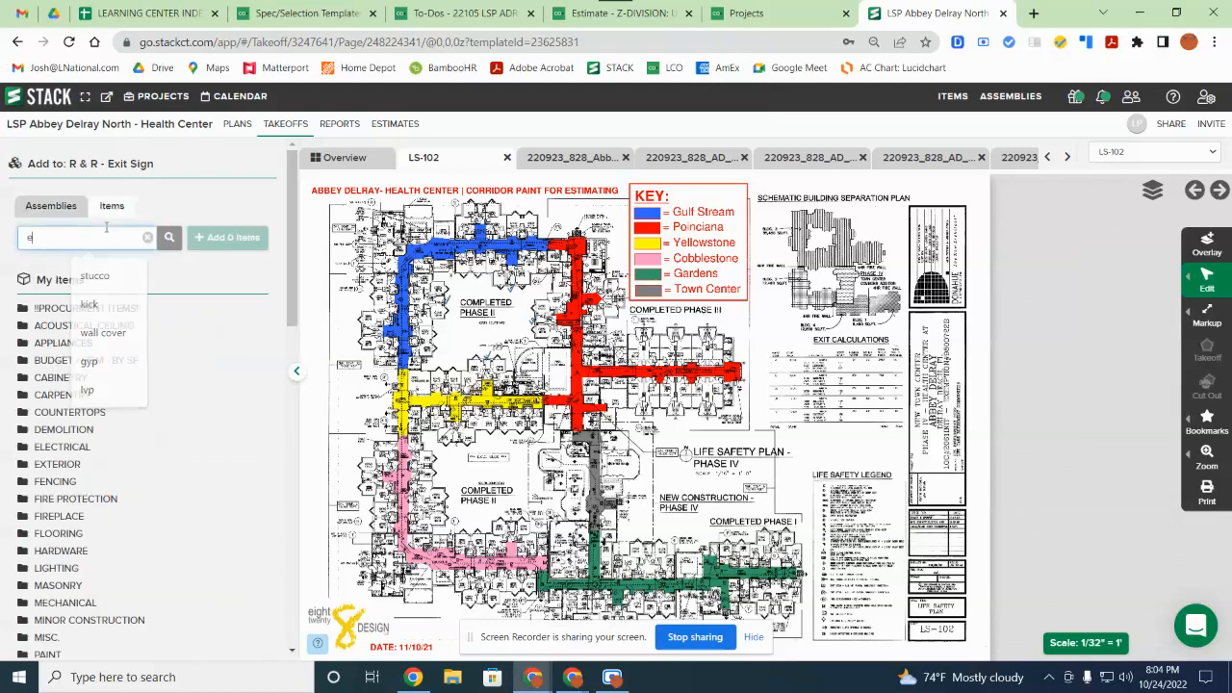
pyautogui.write('xit')
pyautogui.press('Return')
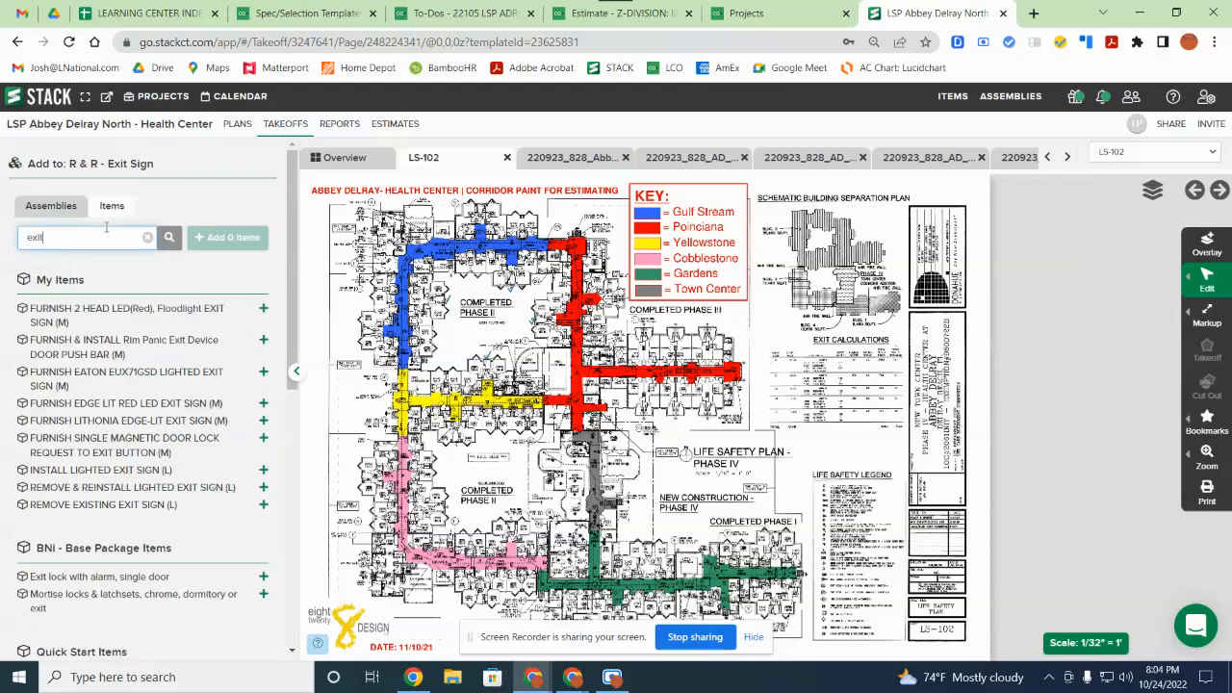
# Step: Attach the Install Lighted, Remove Existing and Furnish Edge Lit Red LED exit sign items
pyautogui.click(152, 474)
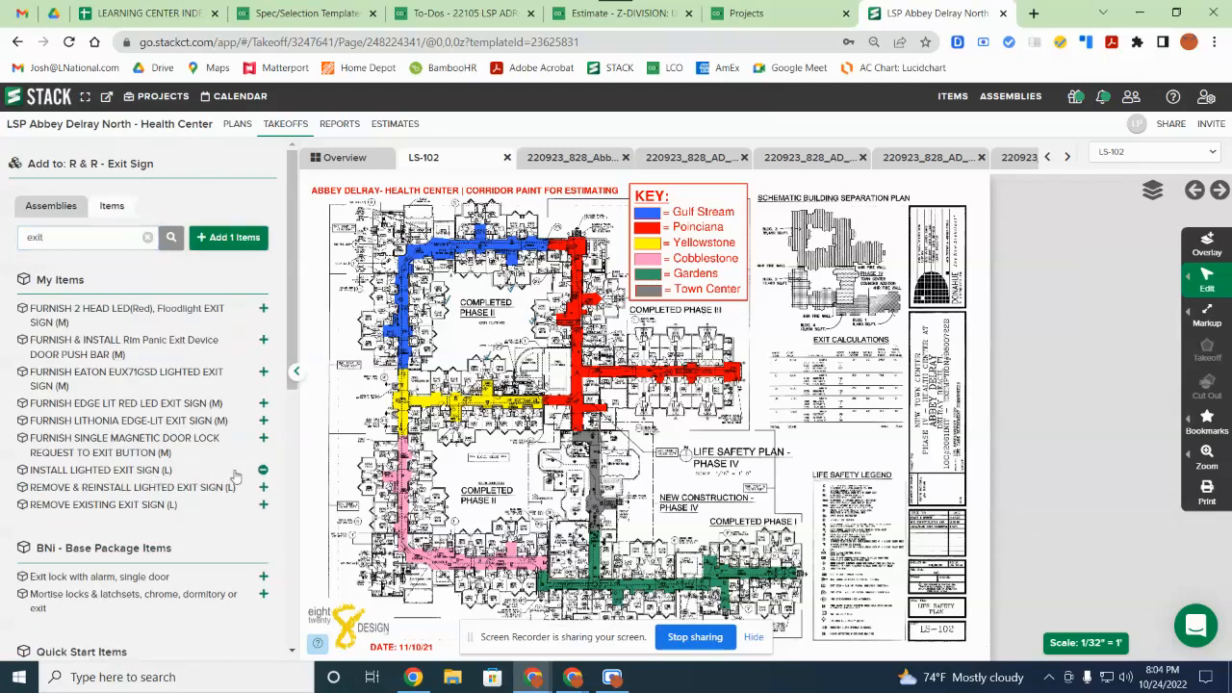
pyautogui.click(136, 506)
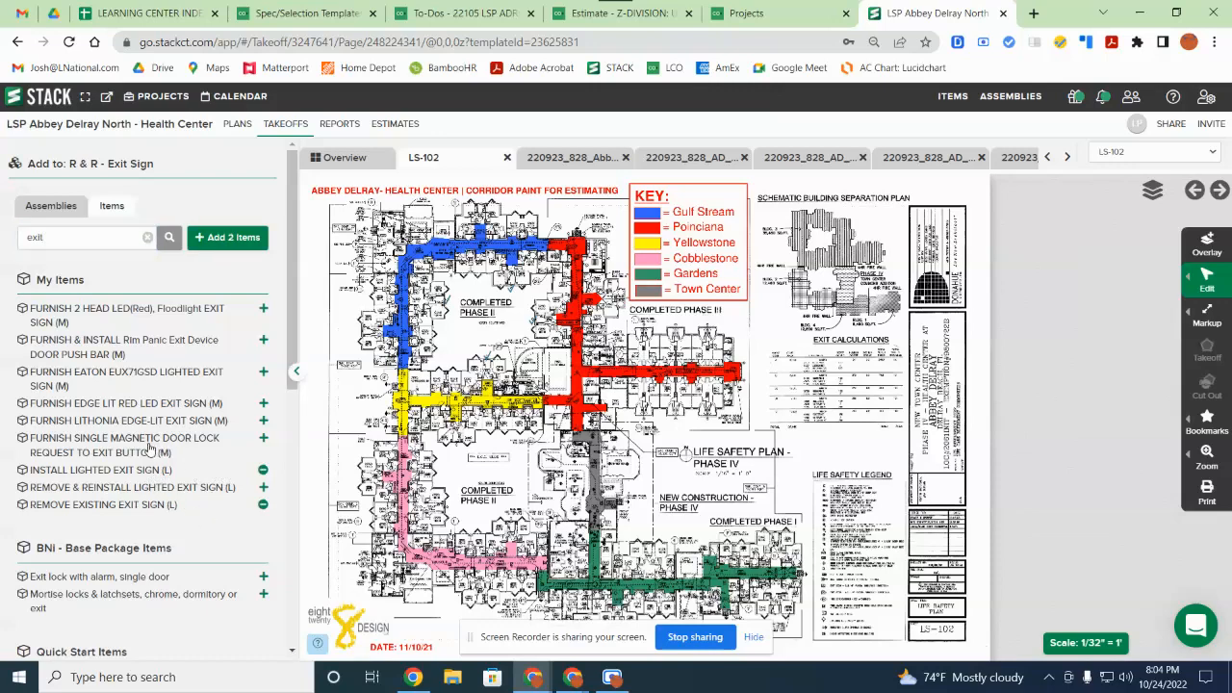
pyautogui.click(152, 407)
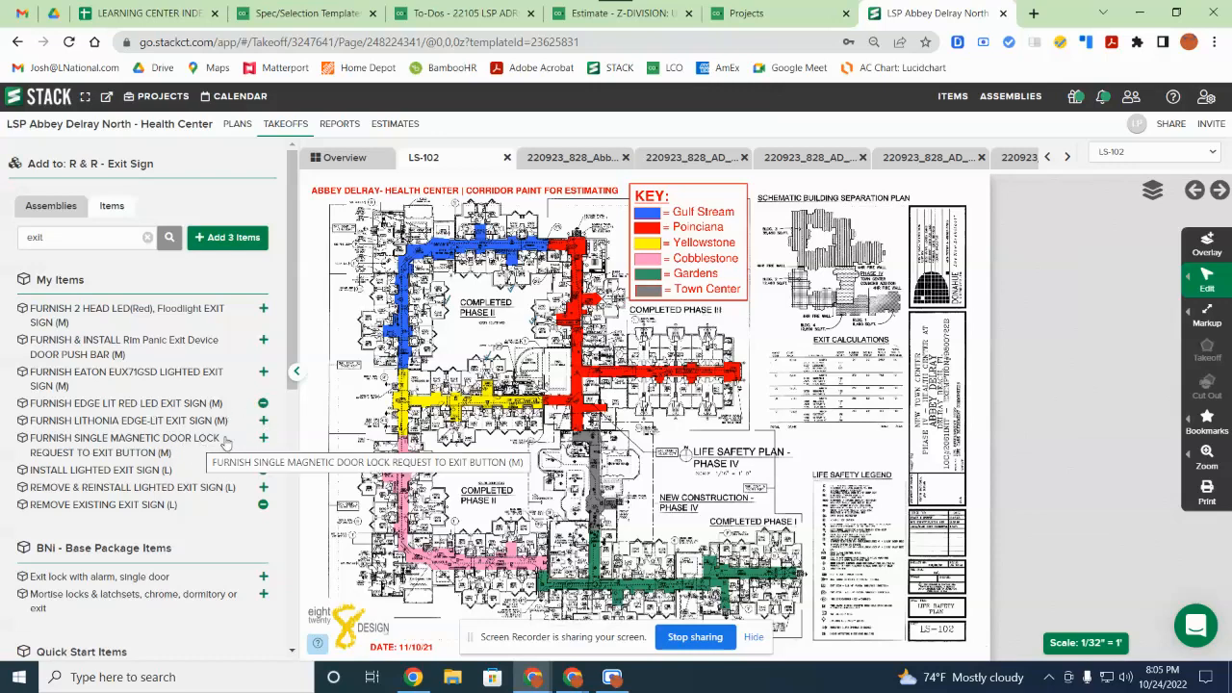
pyautogui.click(235, 252)
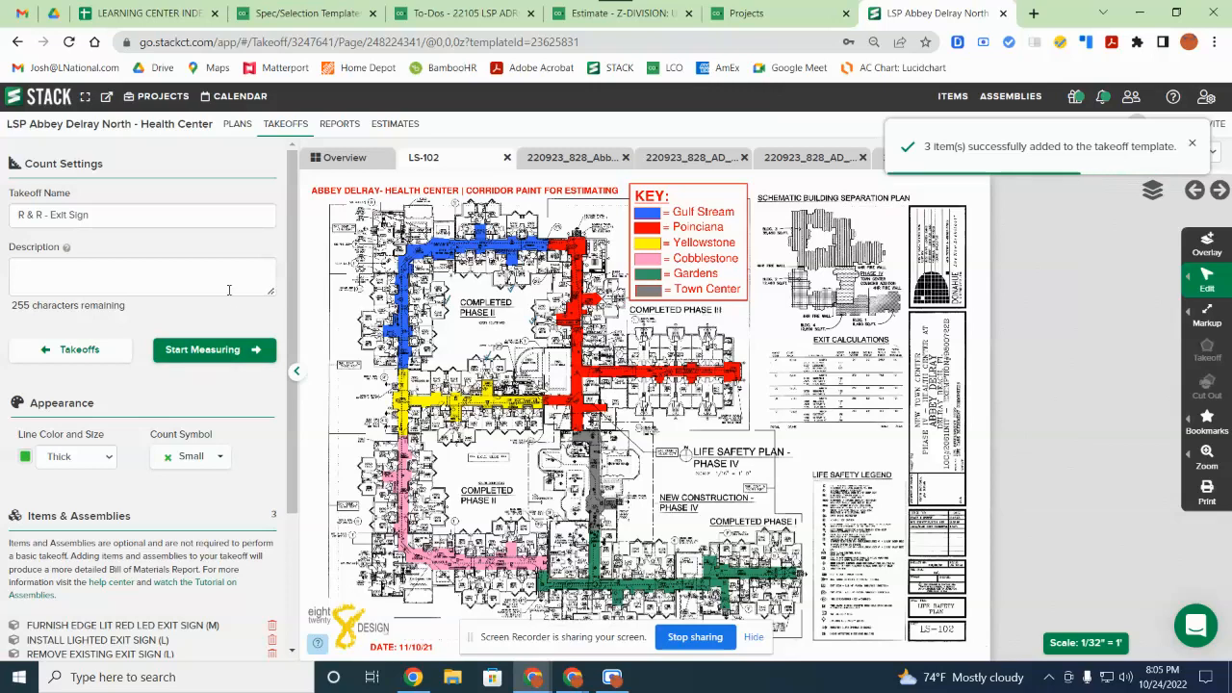
pyautogui.click(100, 357)
# Step: Reopen the copied Health Center estimate, scroll its worksheet cost lines, then switch to Summary
pyautogui.click(409, 124)
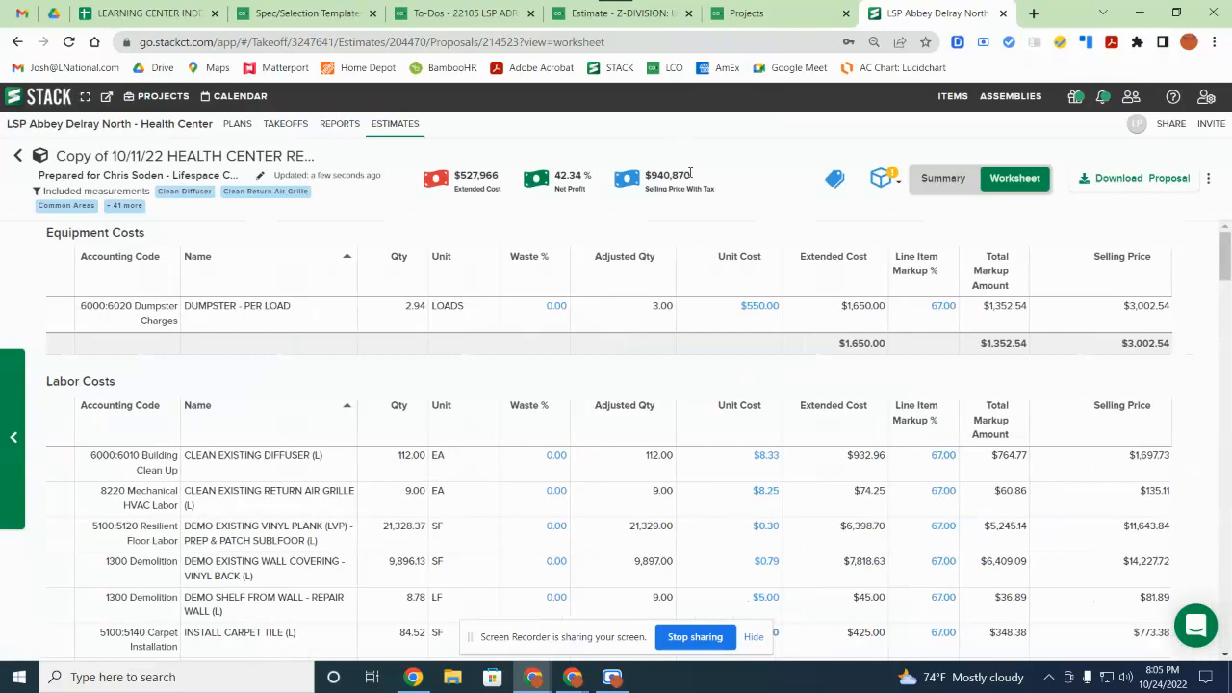
pyautogui.scroll(-3, 716, 468)
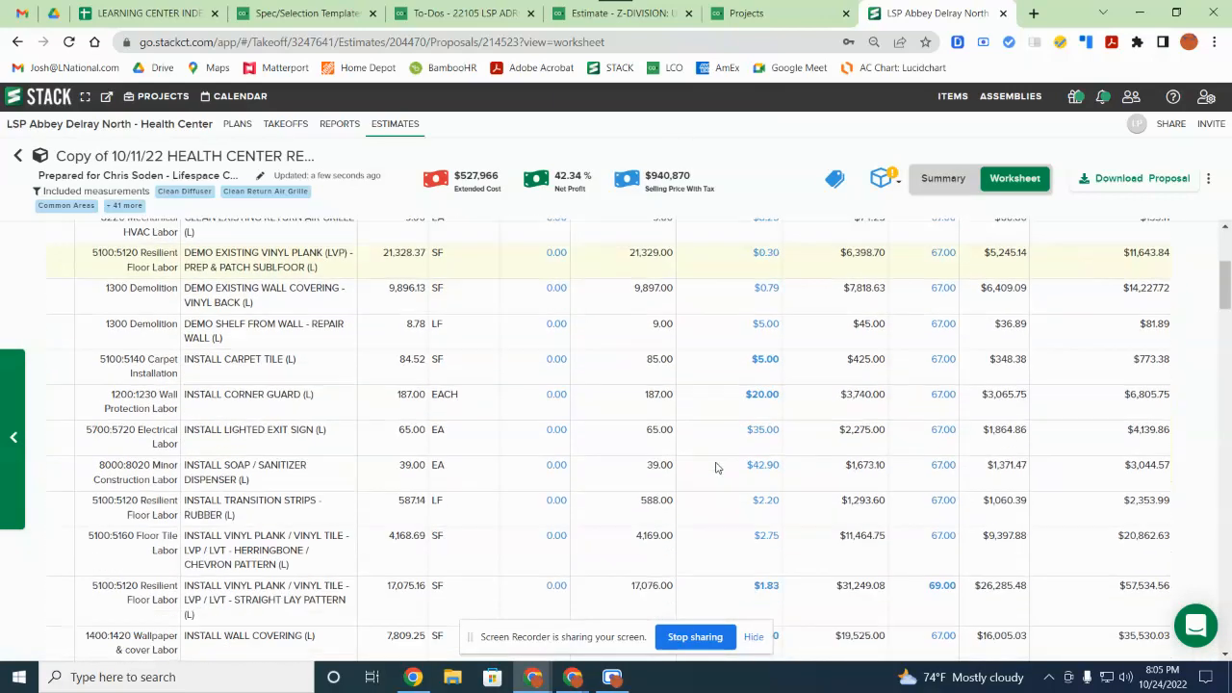
pyautogui.scroll(3, 716, 468)
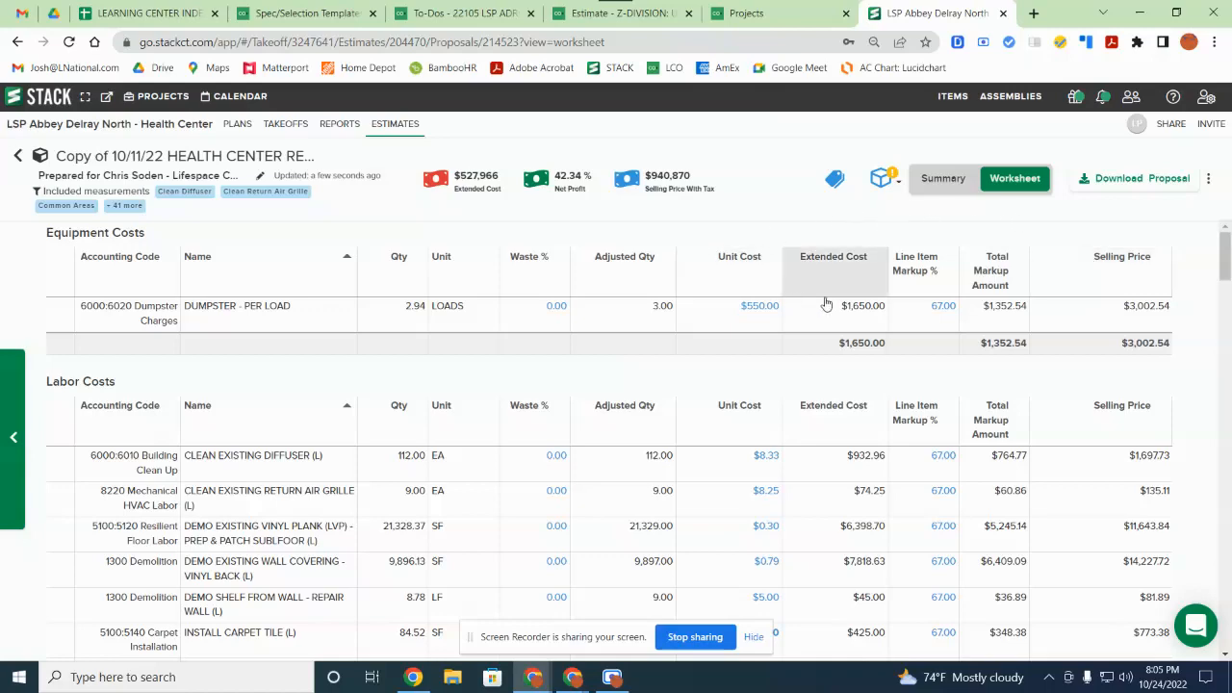
pyautogui.scroll(-1, 818, 417)
pyautogui.scroll(-7, 799, 404)
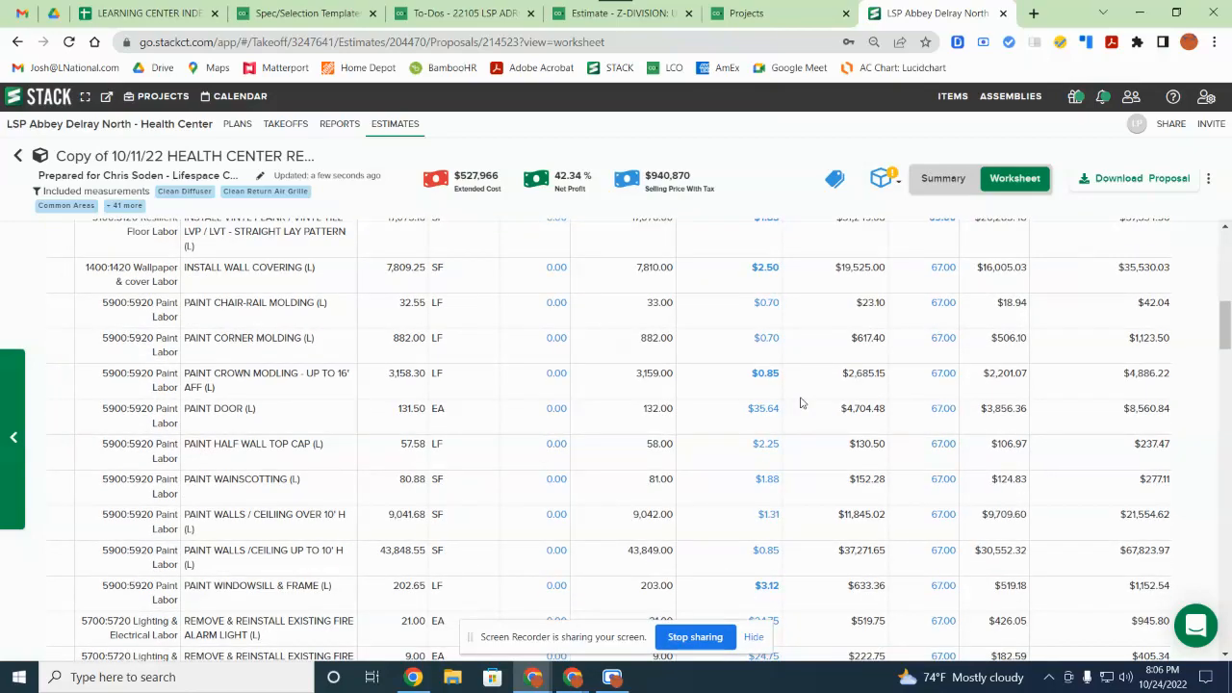
pyautogui.scroll(-2, 800, 404)
pyautogui.scroll(5, 800, 403)
pyautogui.scroll(3, 800, 403)
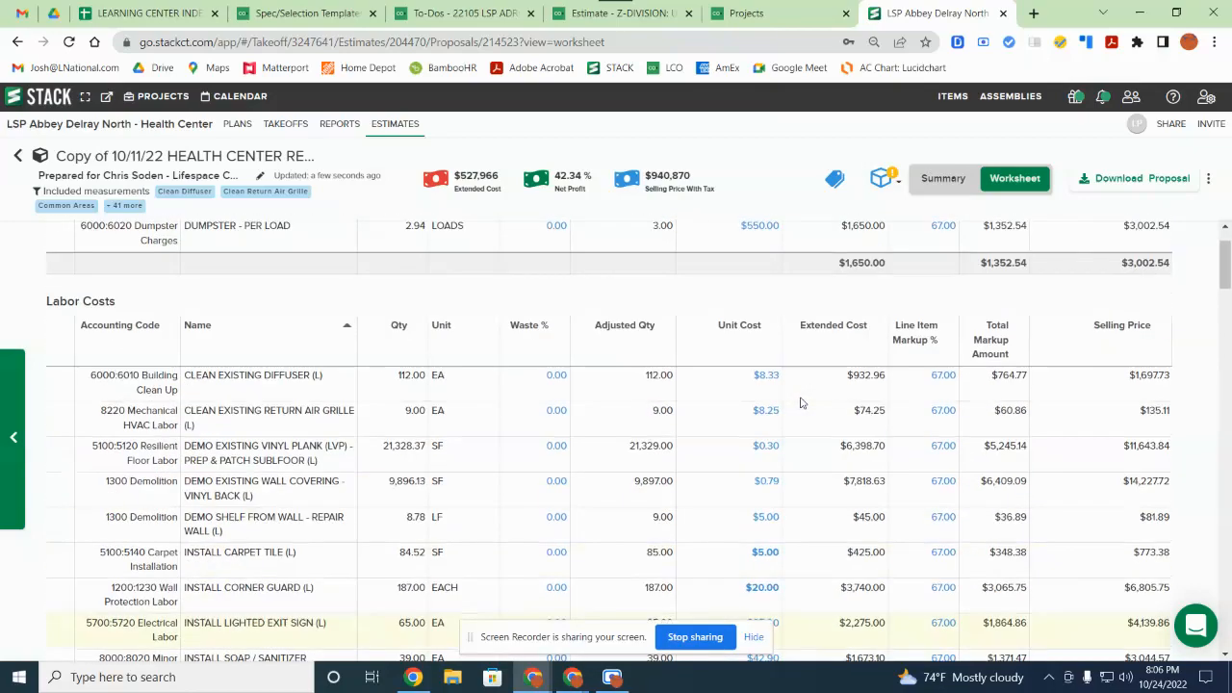
pyautogui.scroll(-5, 800, 403)
pyautogui.scroll(-6, 800, 403)
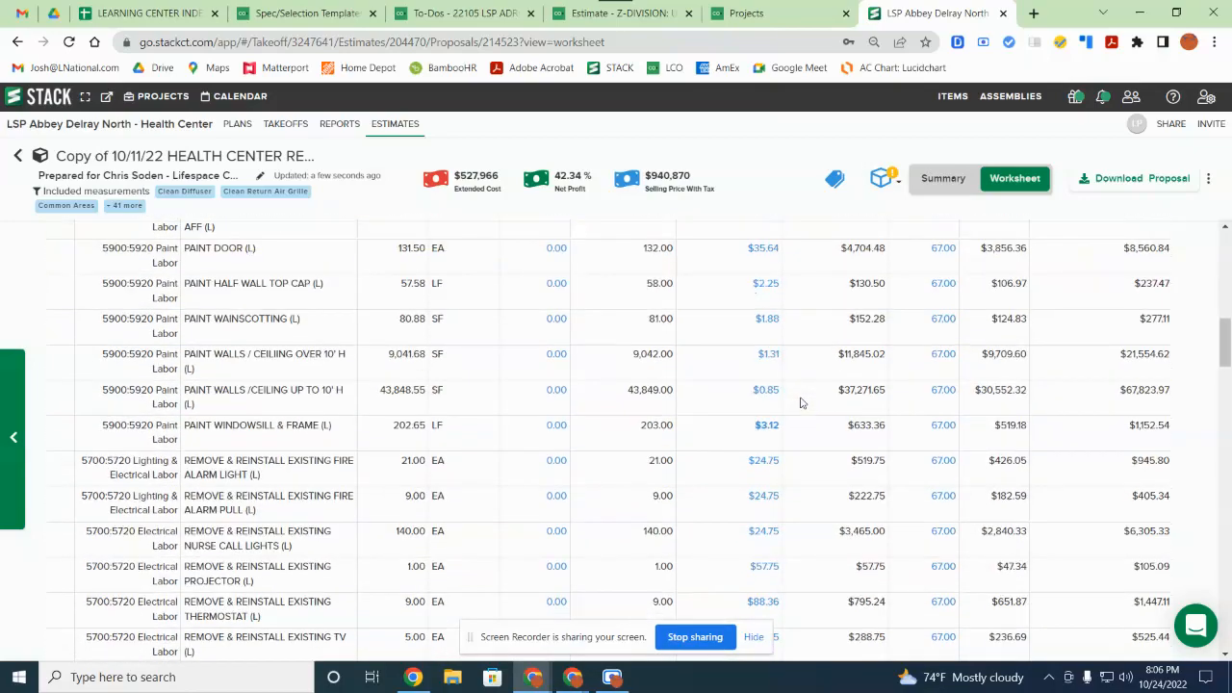
pyautogui.scroll(-2, 800, 404)
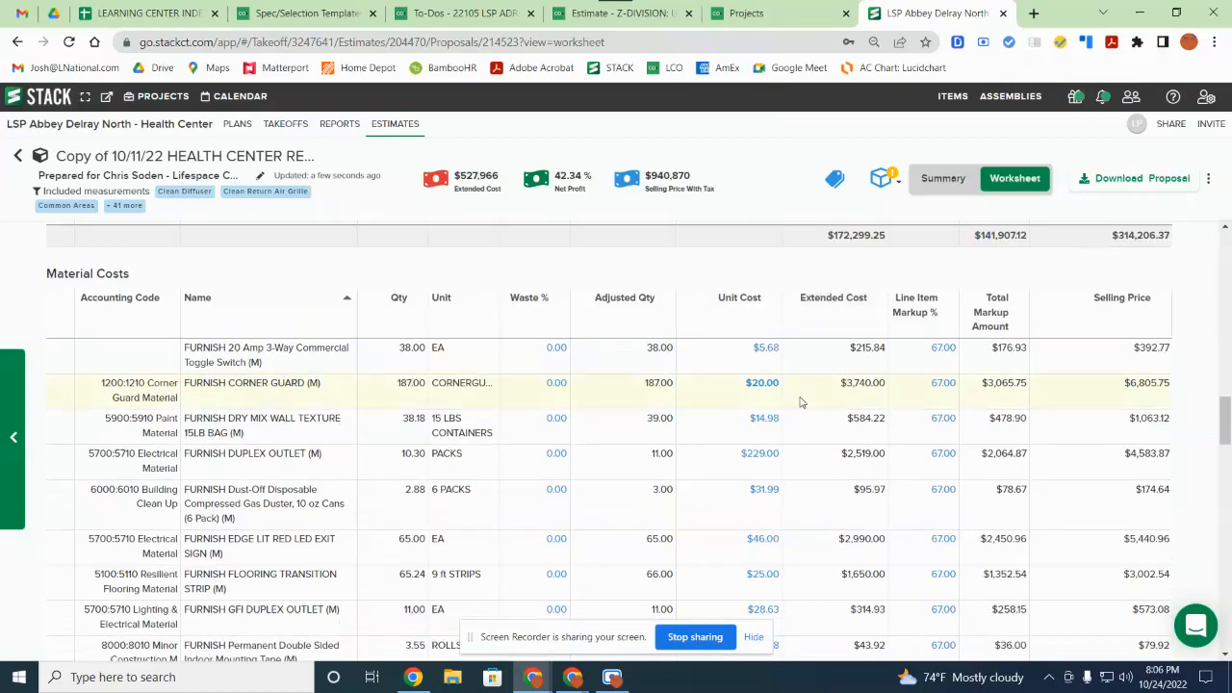
pyautogui.scroll(-5, 800, 406)
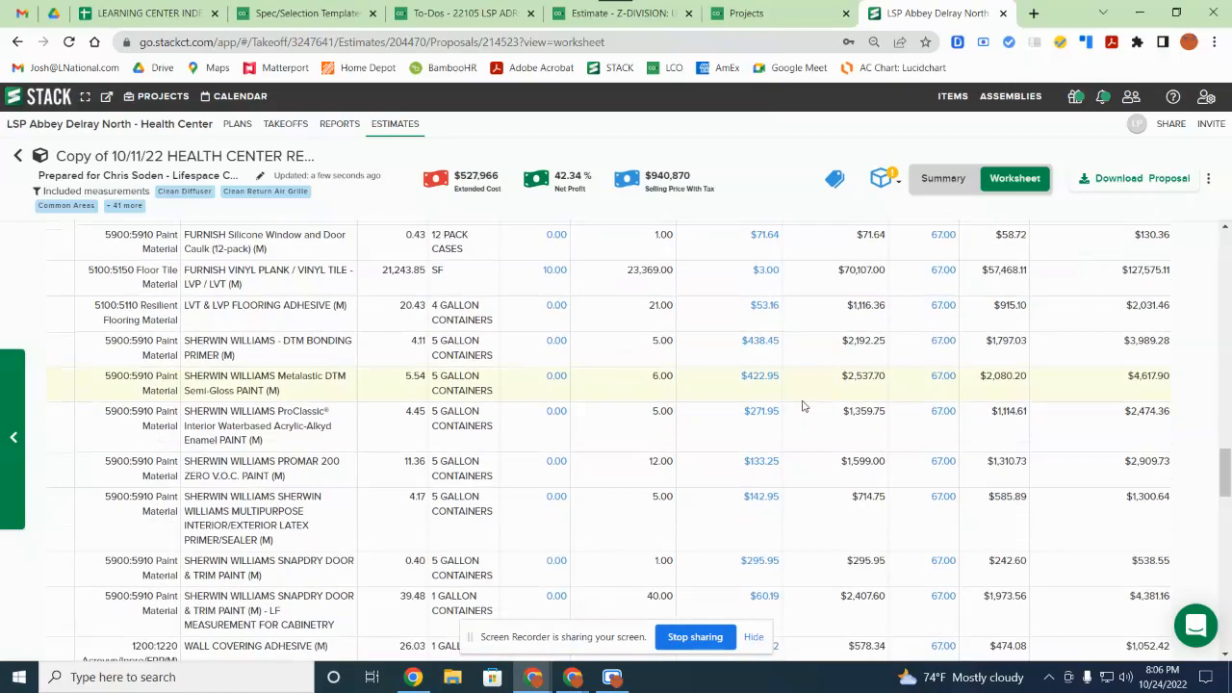
pyautogui.scroll(3, 529, 440)
pyautogui.scroll(4, 501, 445)
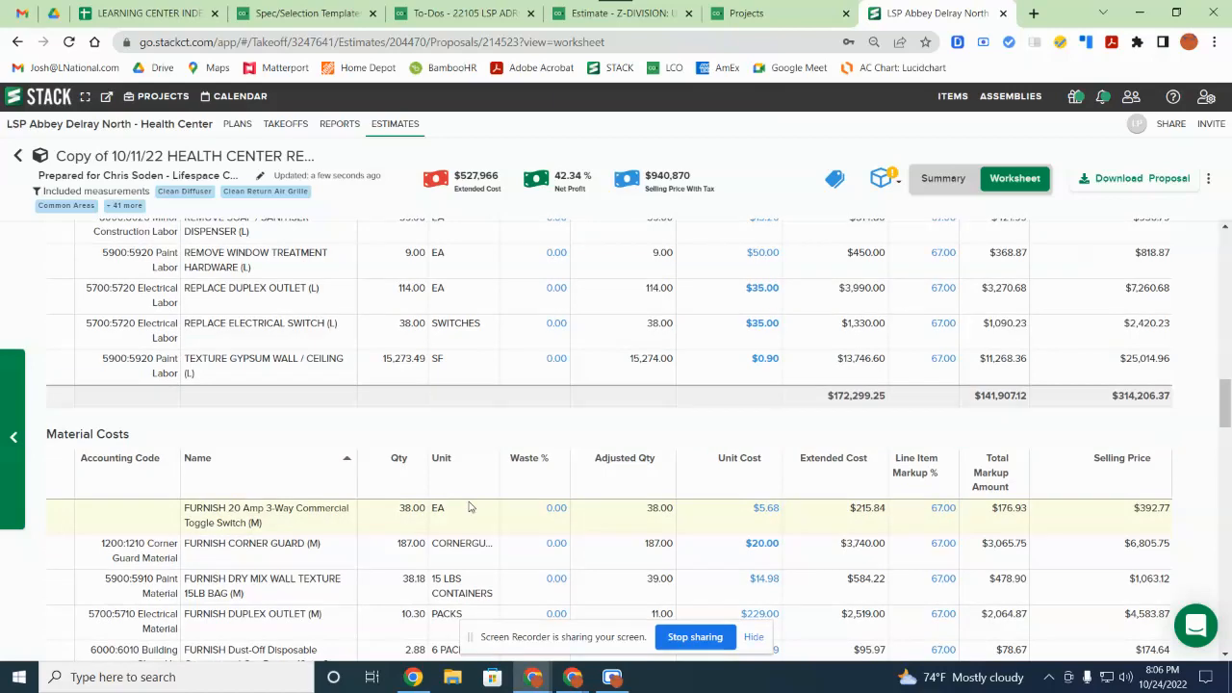
pyautogui.scroll(-2, 472, 505)
pyautogui.scroll(-2, 472, 491)
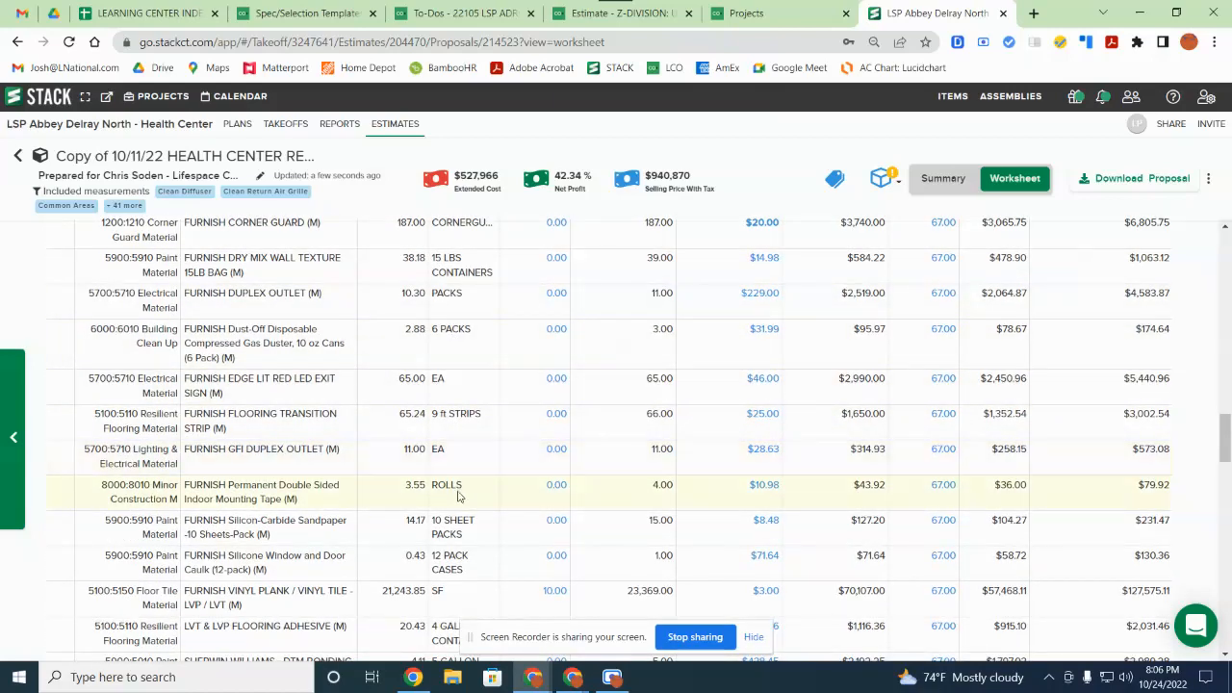
pyautogui.scroll(-2, 460, 511)
pyautogui.scroll(-3, 460, 521)
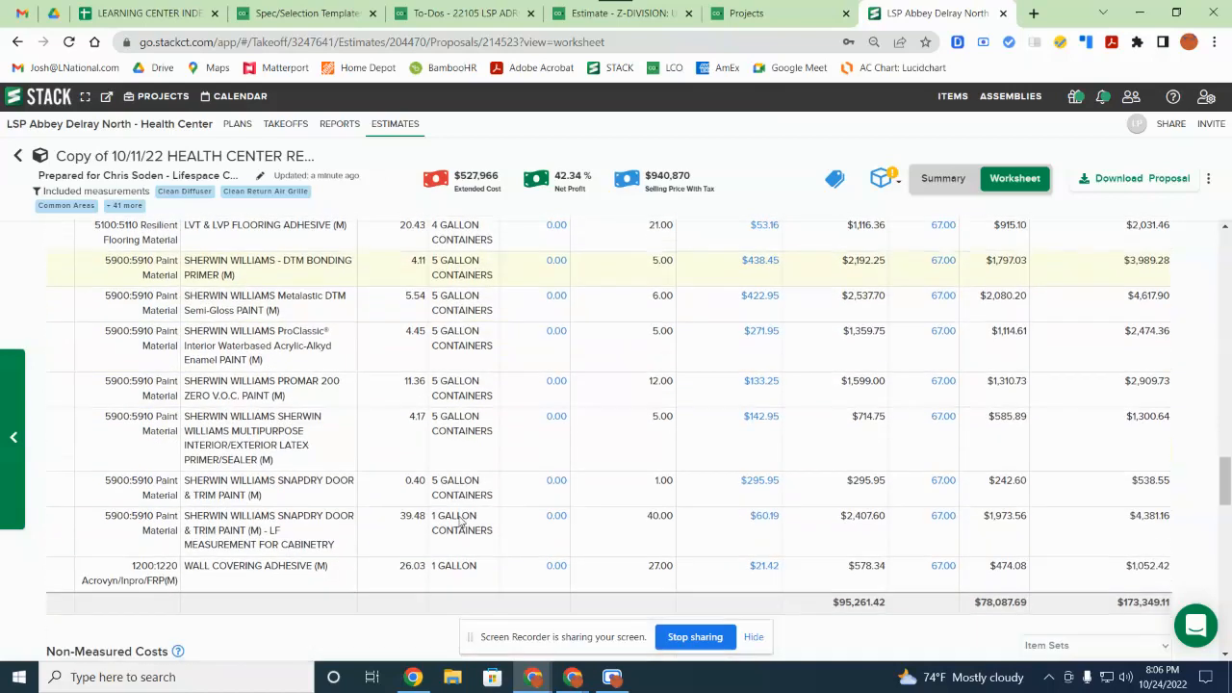
pyautogui.scroll(-7, 460, 520)
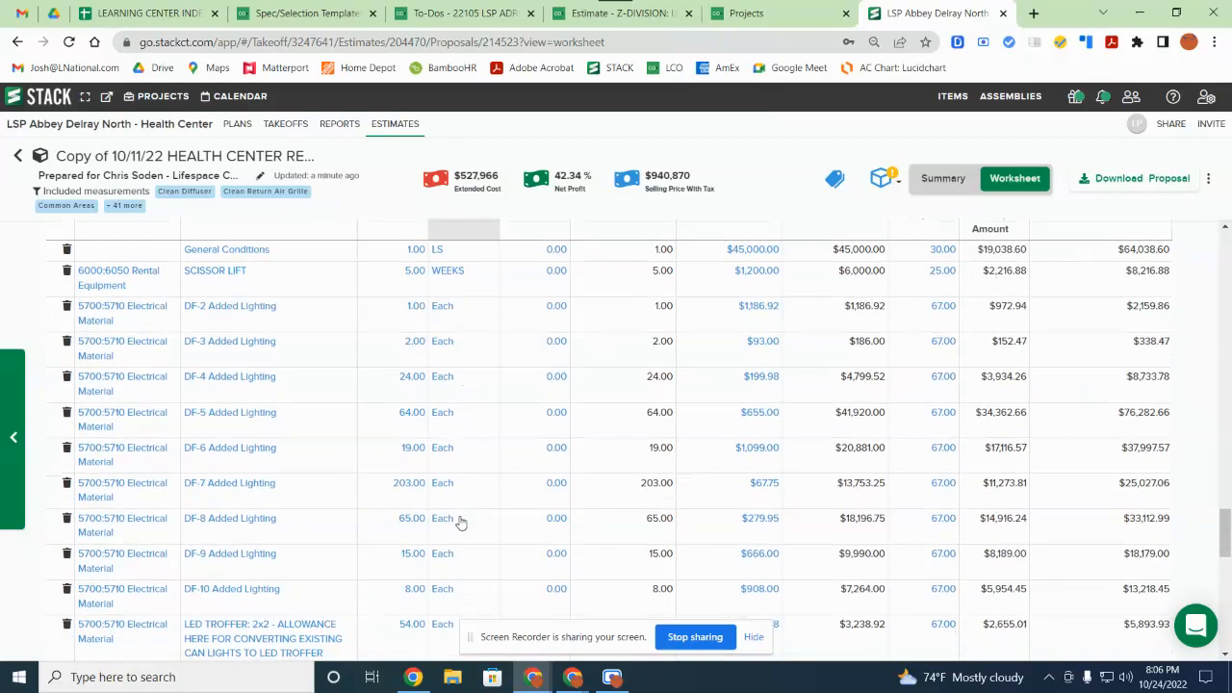
pyautogui.click(13, 441)
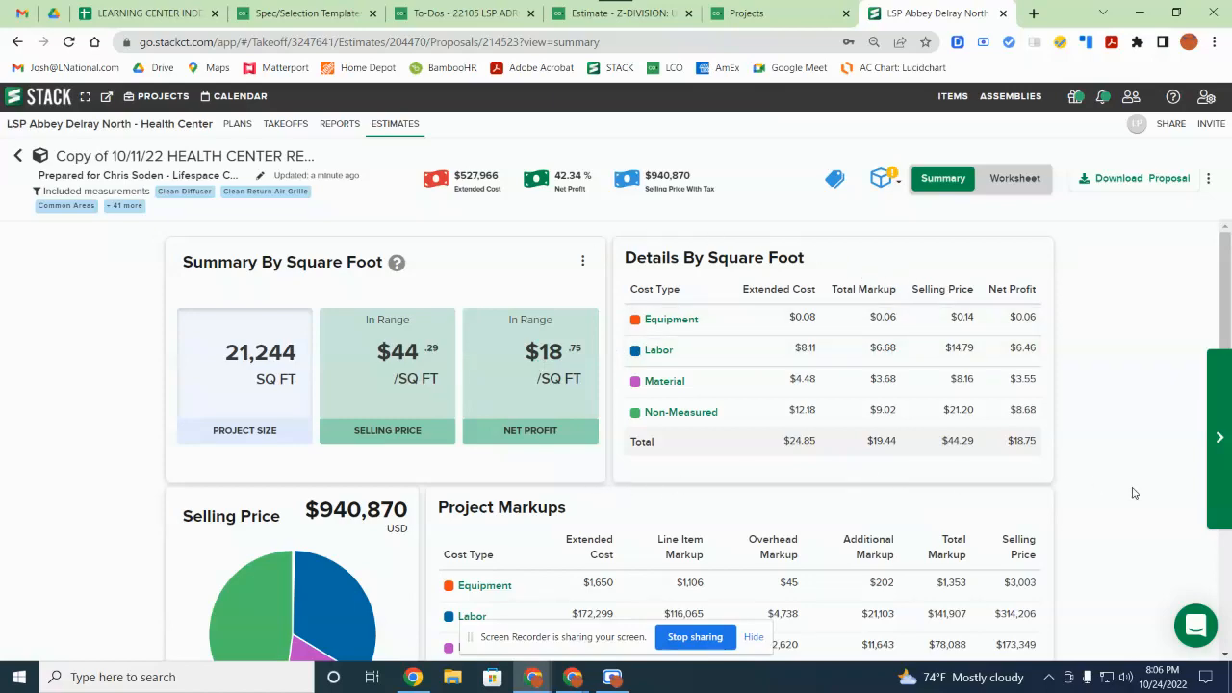
pyautogui.scroll(-3, 1133, 493)
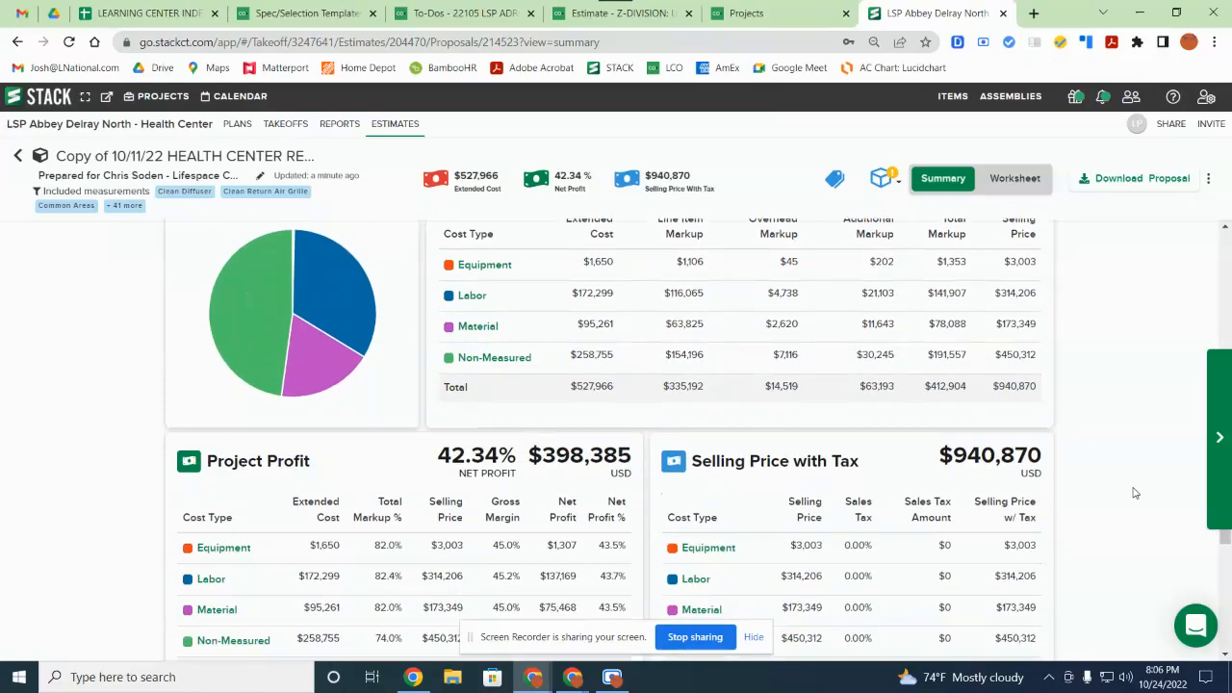
pyautogui.scroll(-3, 1134, 493)
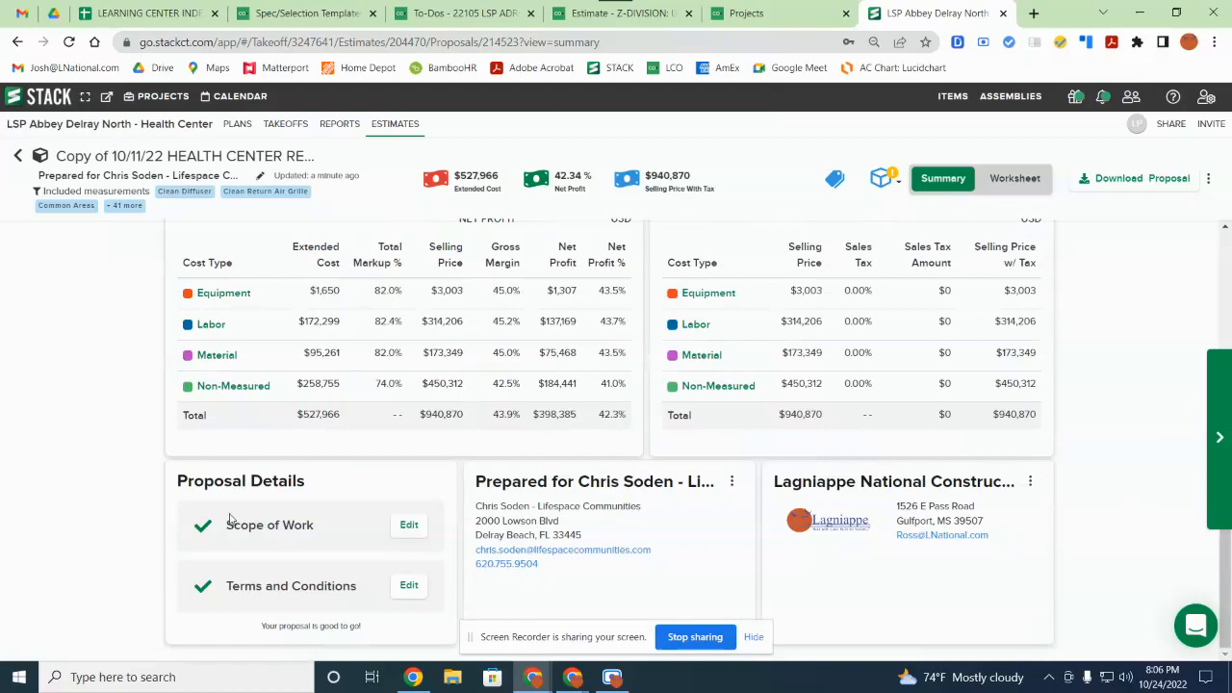
pyautogui.click(409, 529)
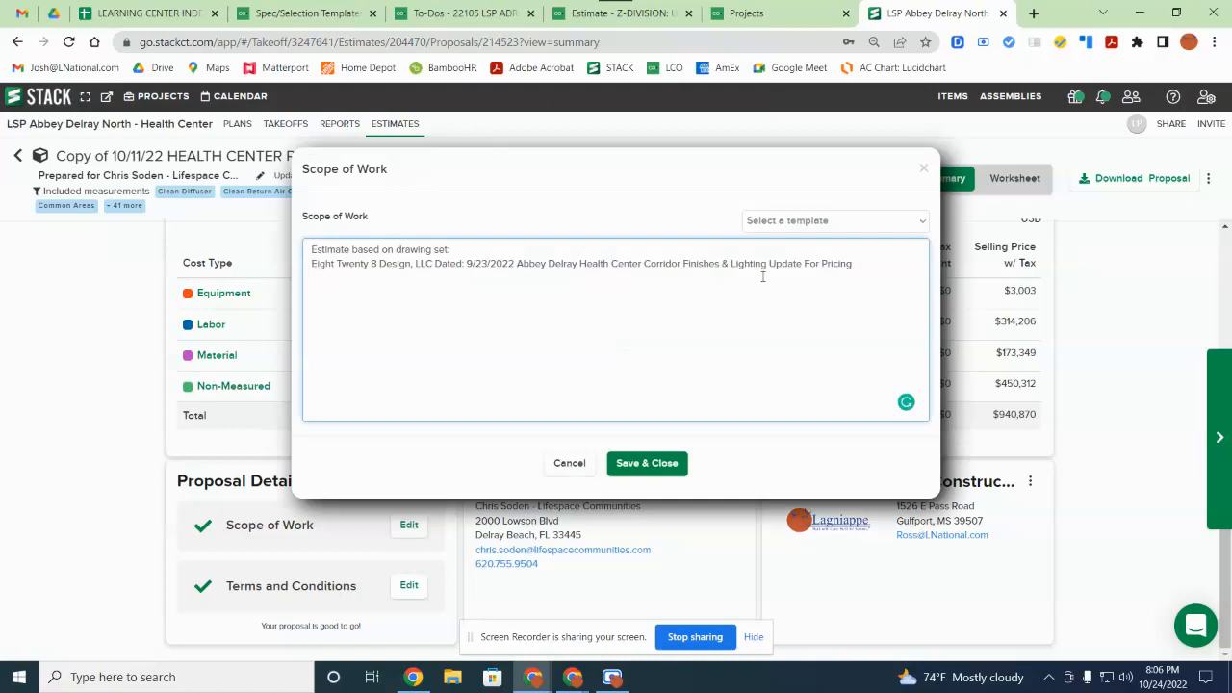
pyautogui.click(569, 465)
pyautogui.click(409, 586)
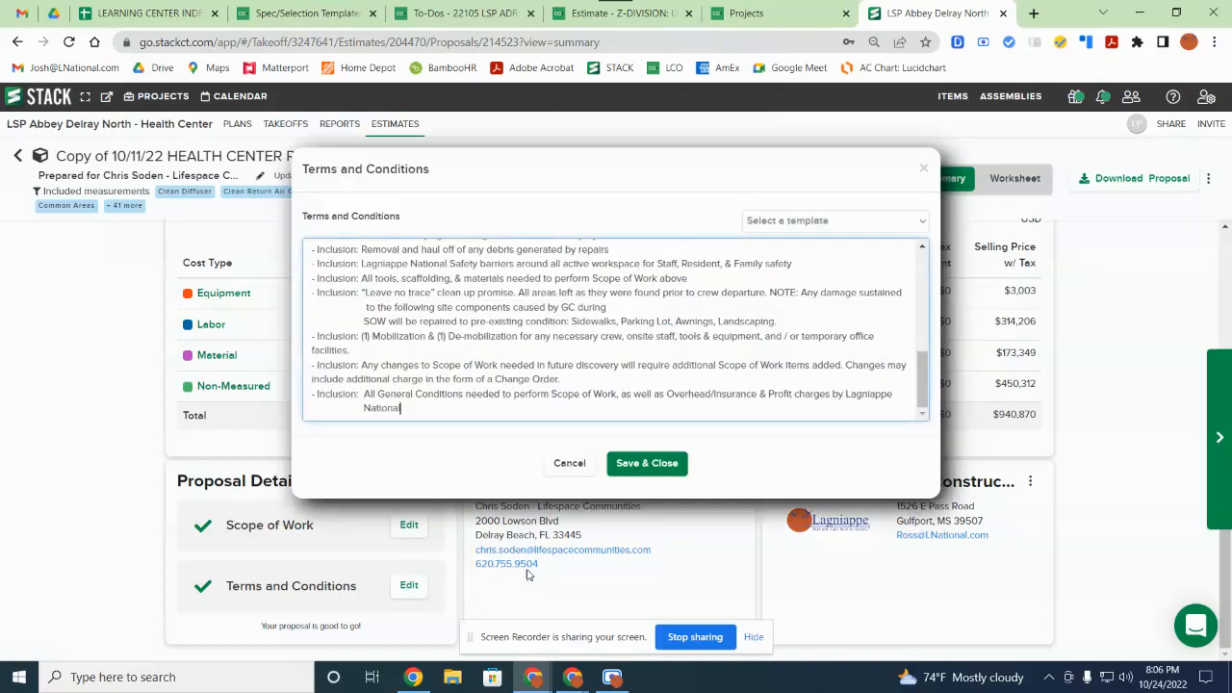
pyautogui.scroll(2, 393, 332)
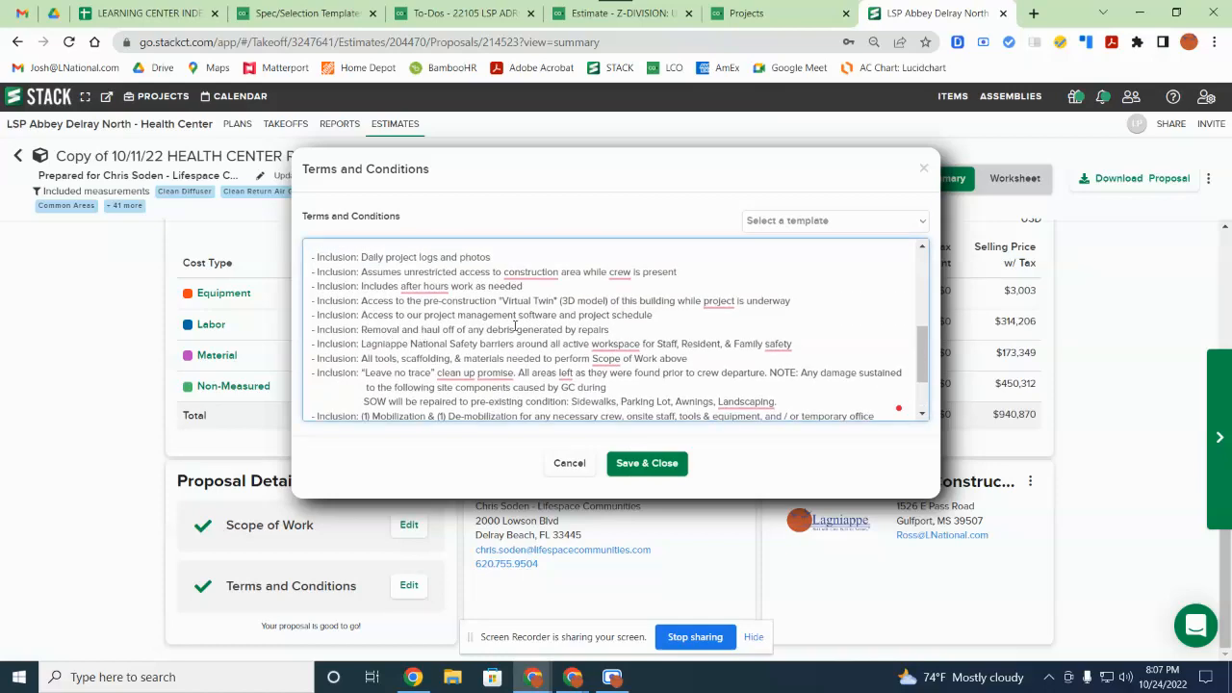
pyautogui.scroll(3, 534, 327)
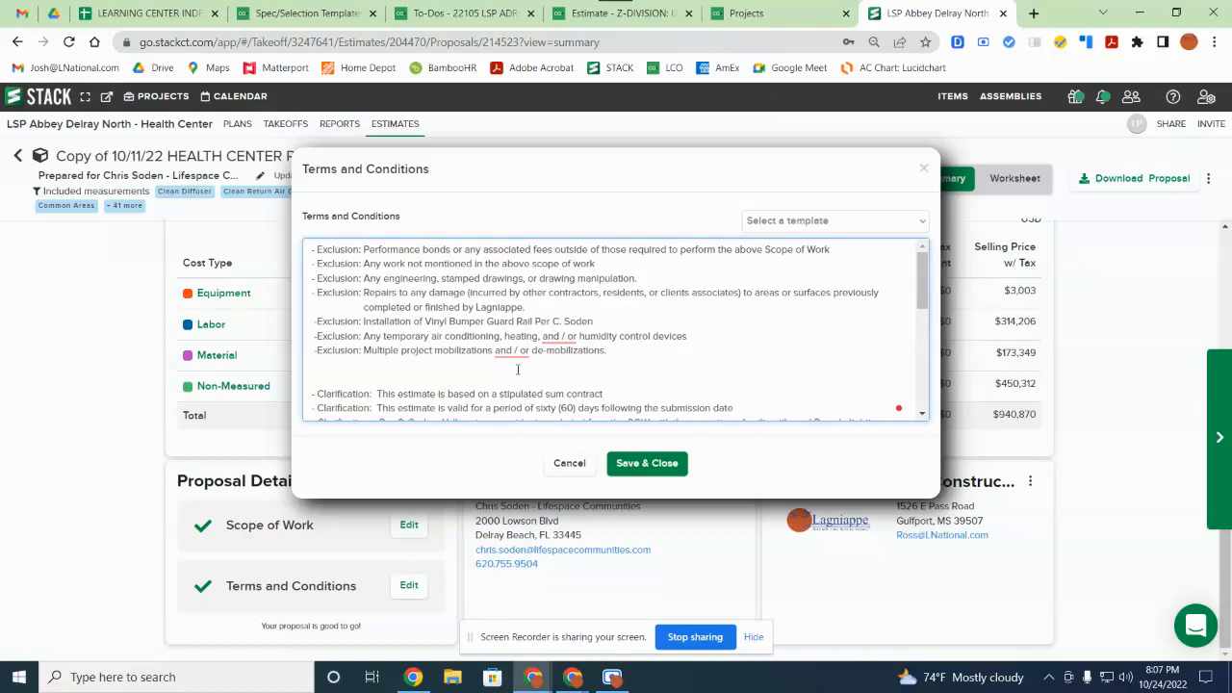
pyautogui.click(660, 464)
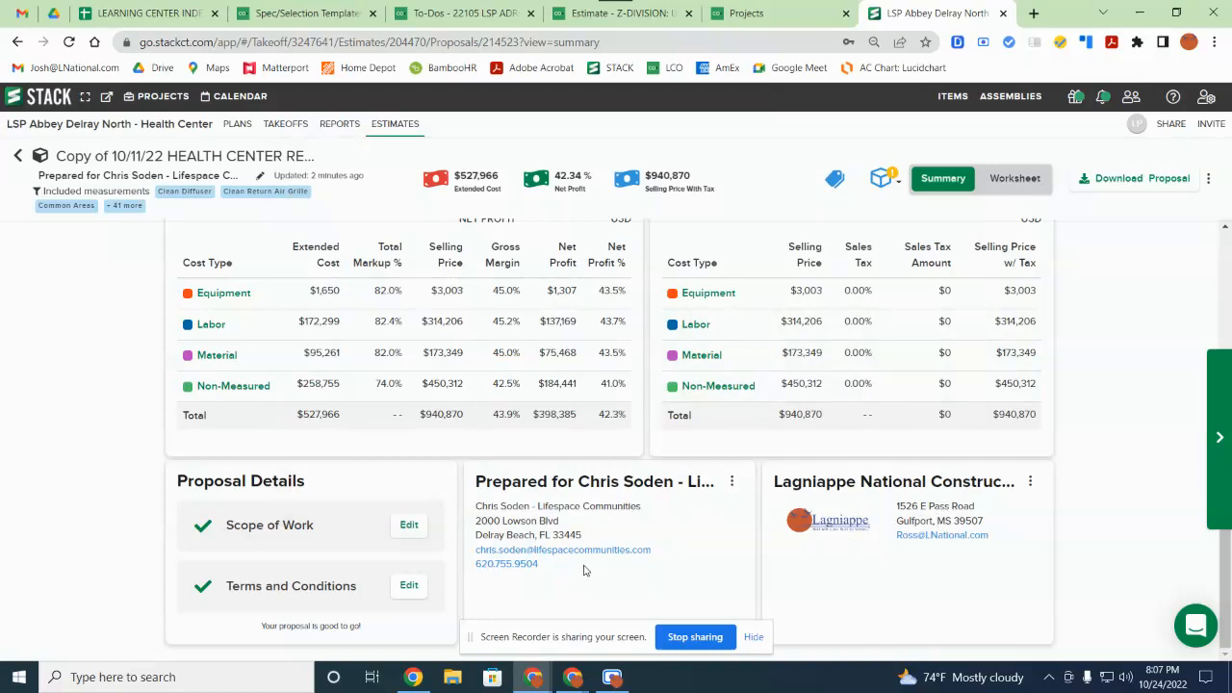
pyautogui.click(1031, 482)
# Step: Set the proposal trade name to Lagniappe National Construction, LLC
pyautogui.click(1003, 505)
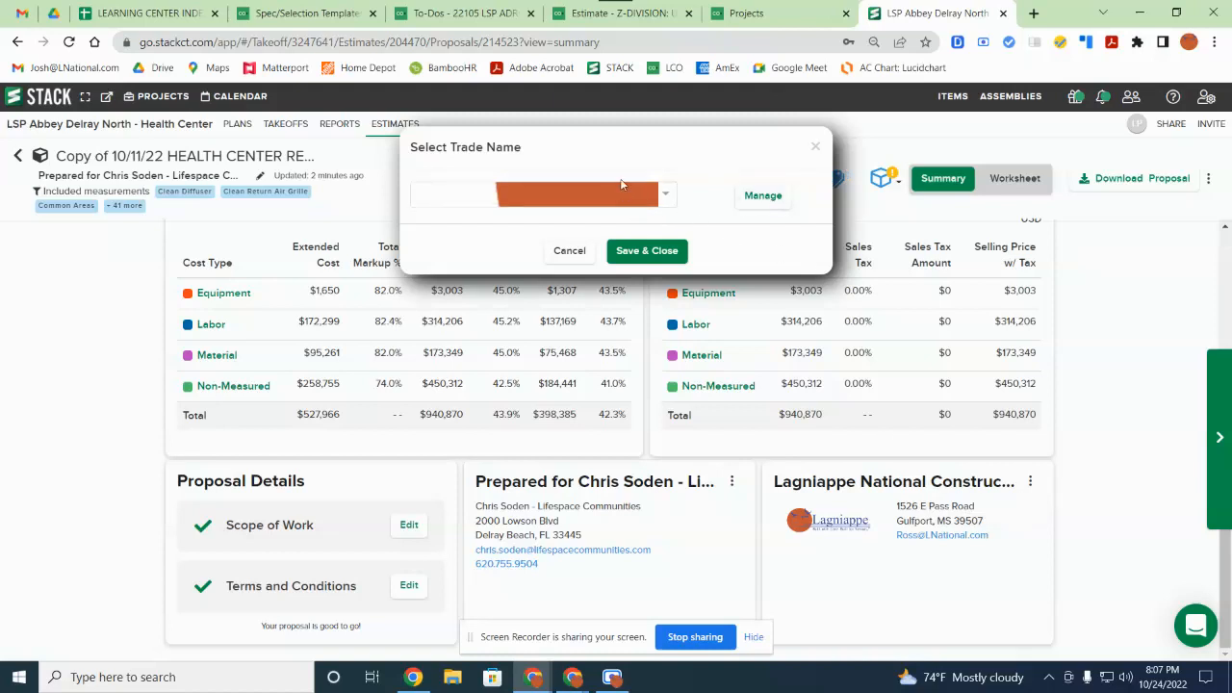
pyautogui.click(666, 195)
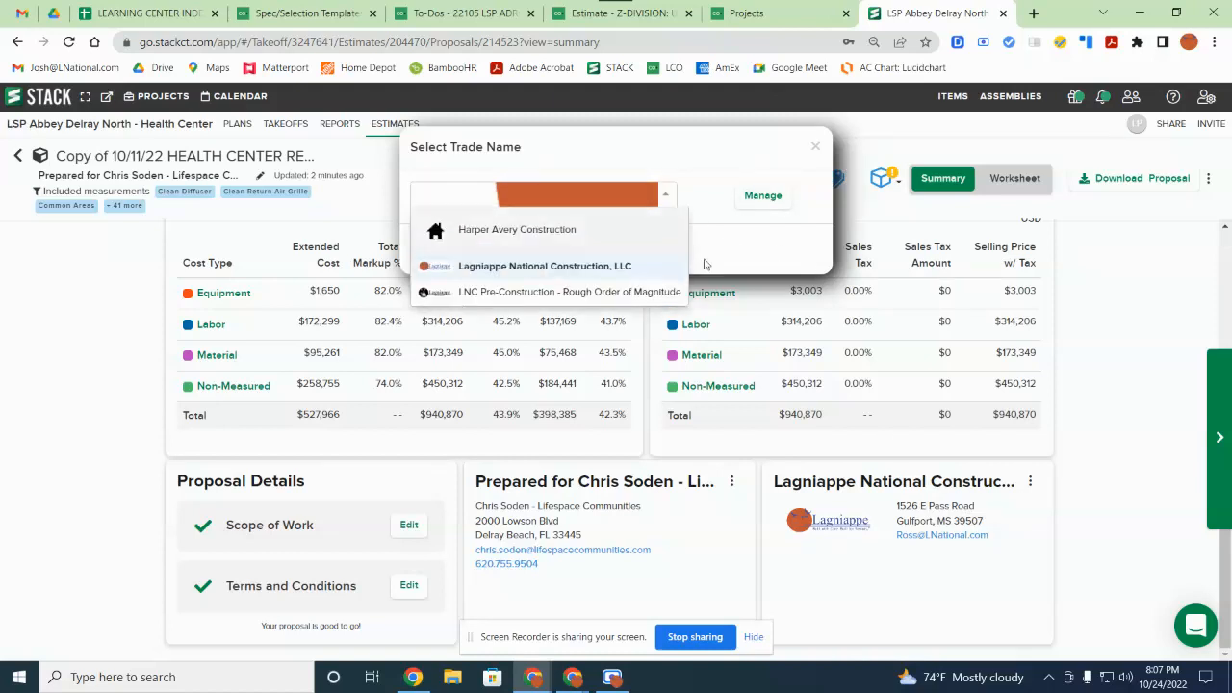
pyautogui.click(566, 275)
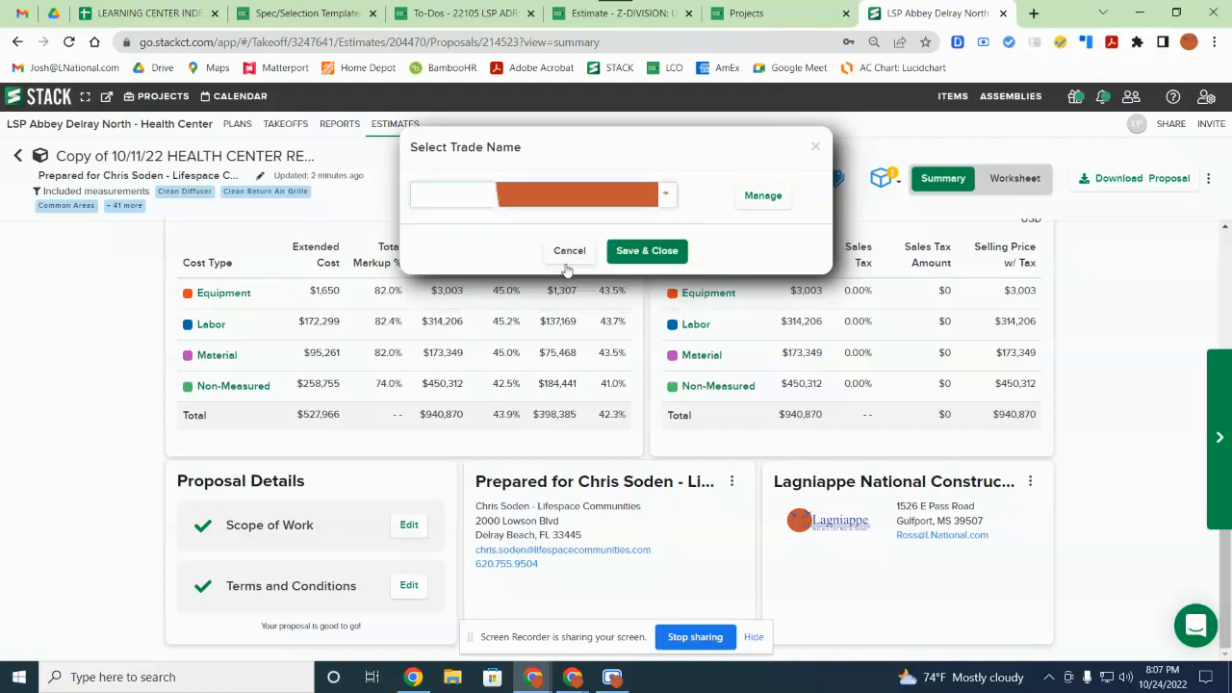
pyautogui.click(658, 255)
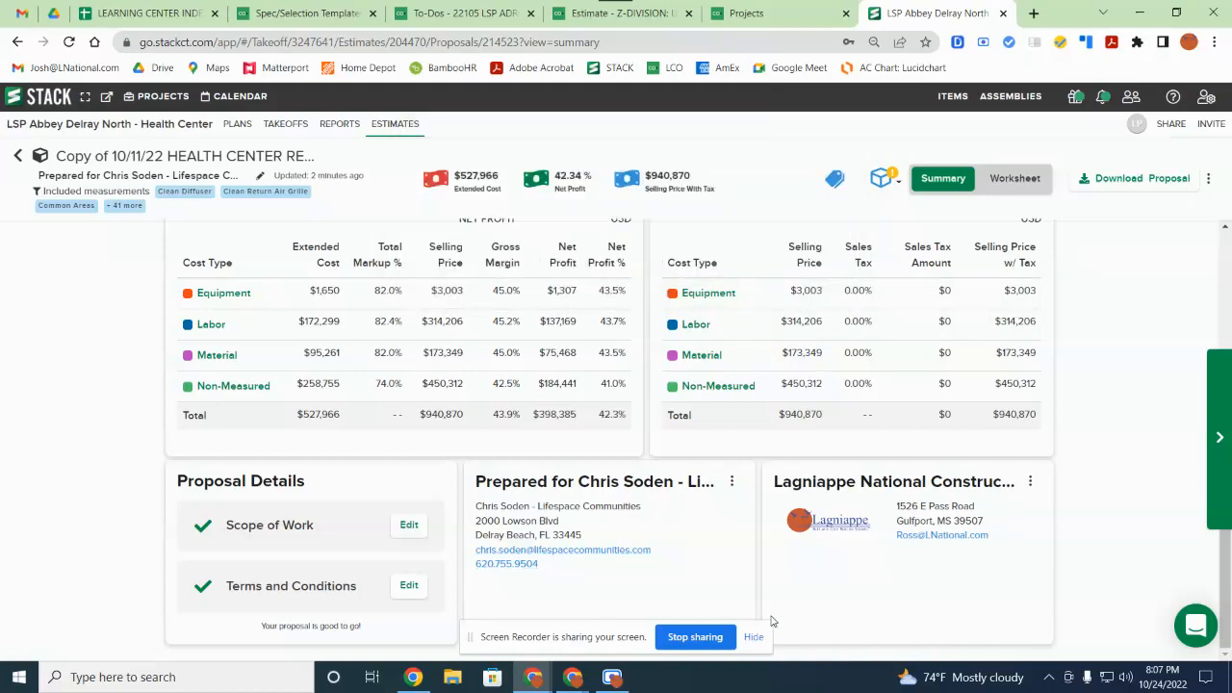
# Step: Switch to the worksheet and scroll up to the Equipment Costs and Labor Costs tables
pyautogui.scroll(2, 714, 583)
pyautogui.scroll(-2, 713, 583)
pyautogui.scroll(6, 621, 523)
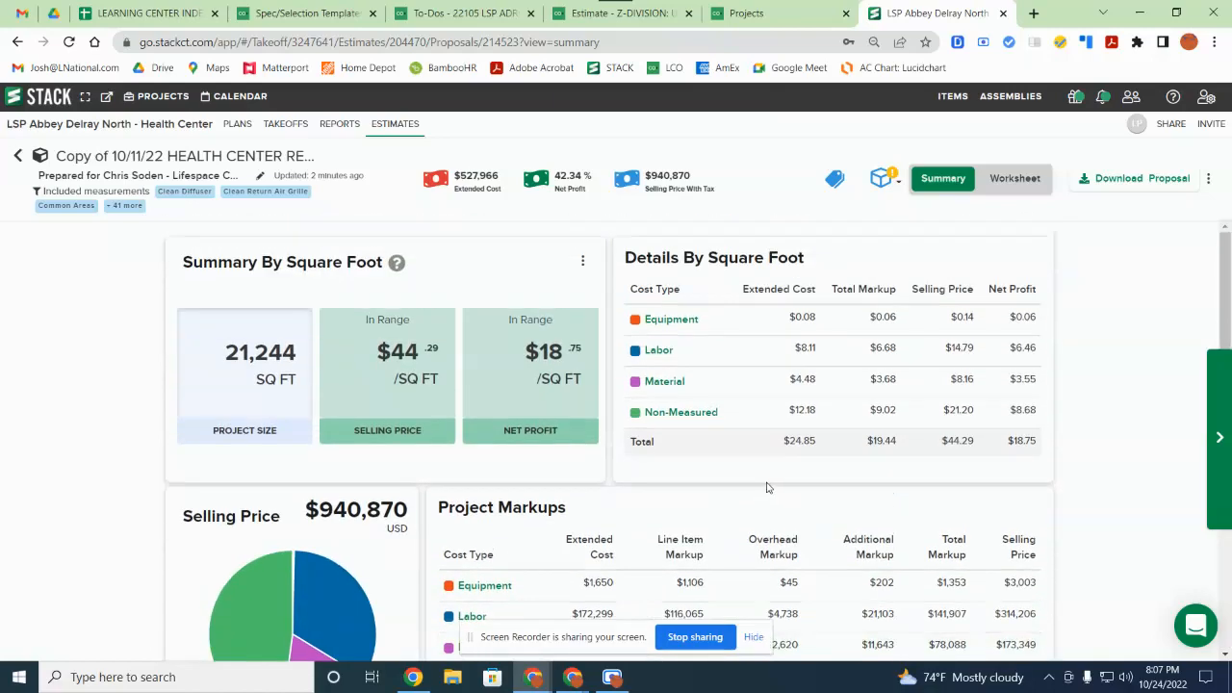
pyautogui.click(1024, 183)
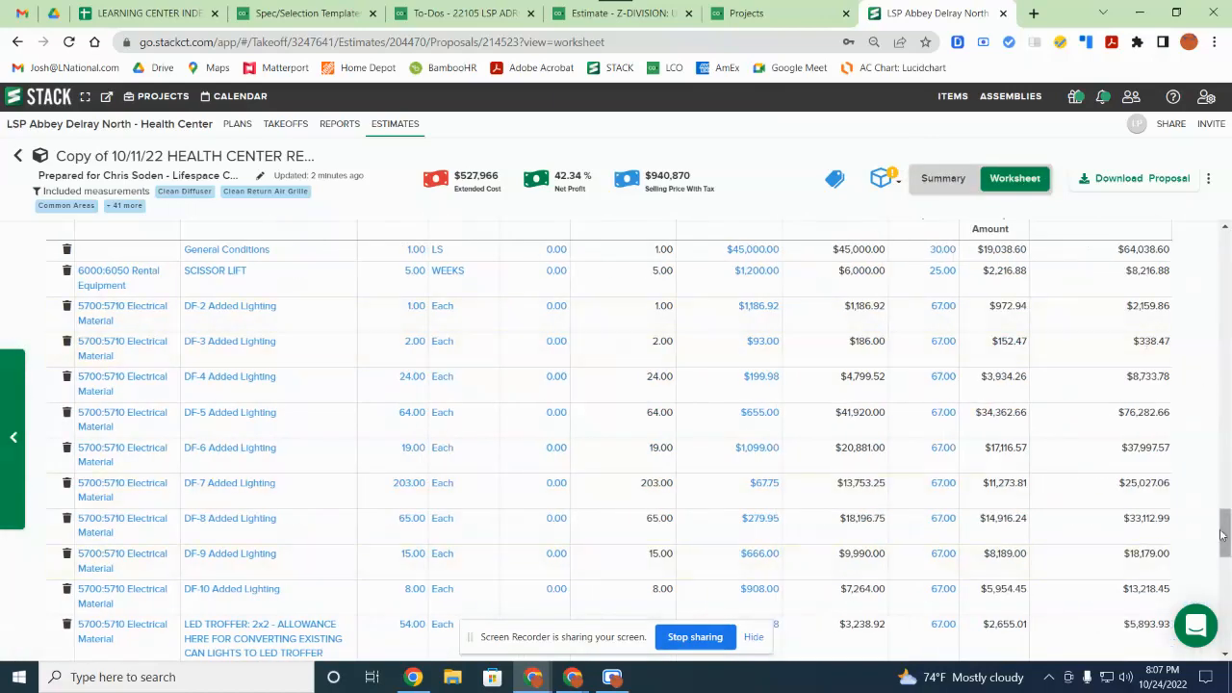
pyautogui.scroll(-8, 1221, 539)
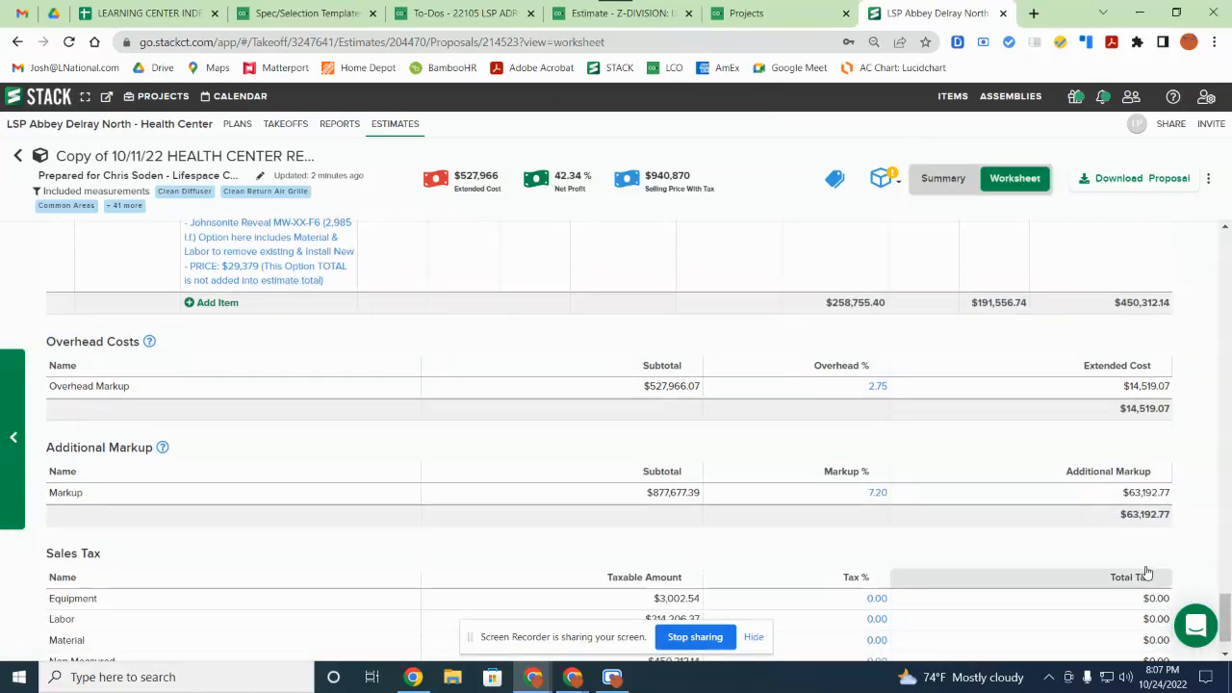
pyautogui.scroll(10, 707, 539)
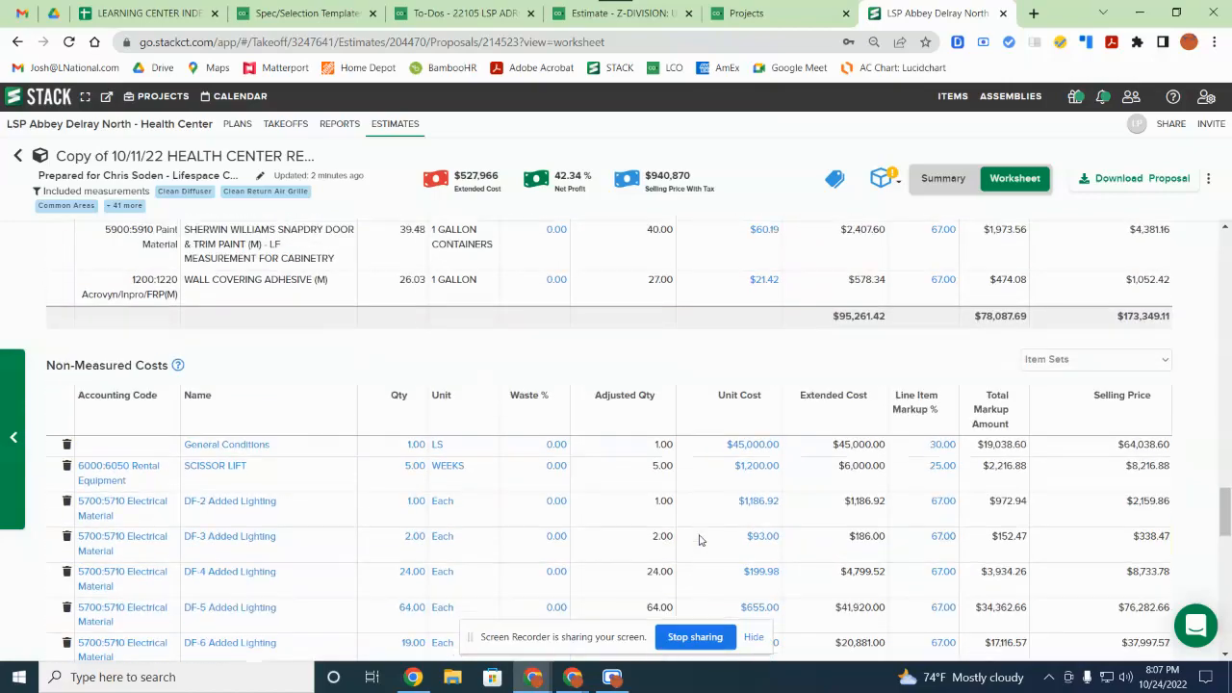
pyautogui.scroll(10, 702, 541)
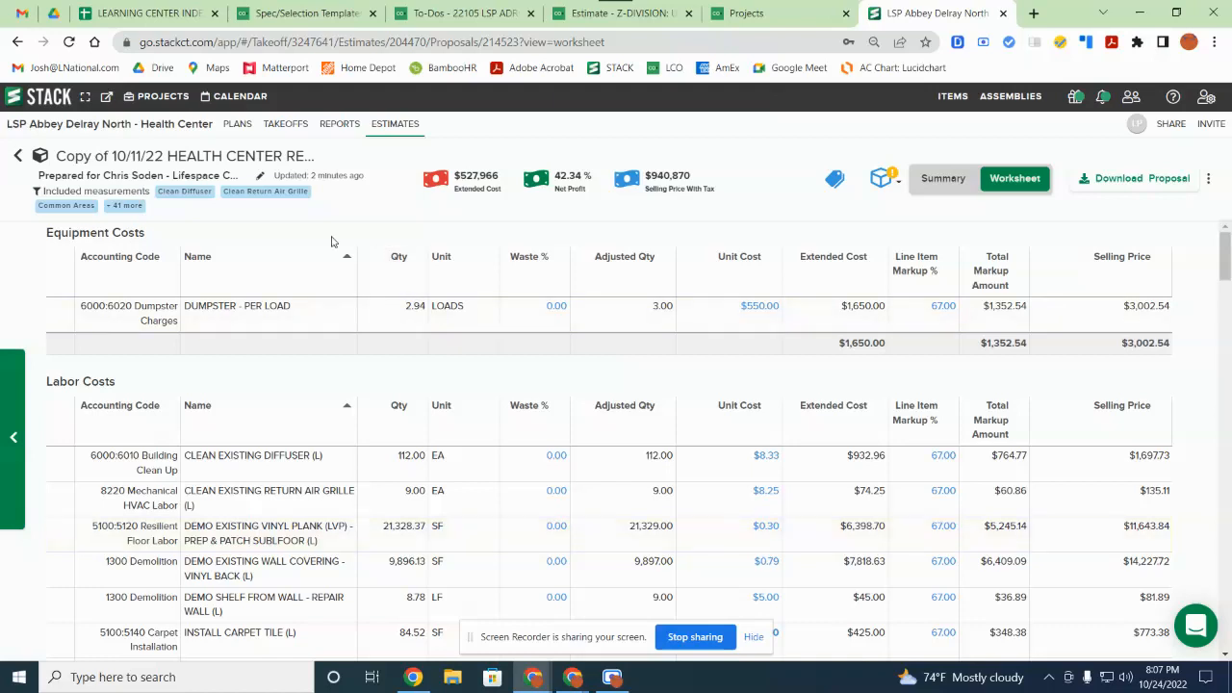
pyautogui.click(284, 196)
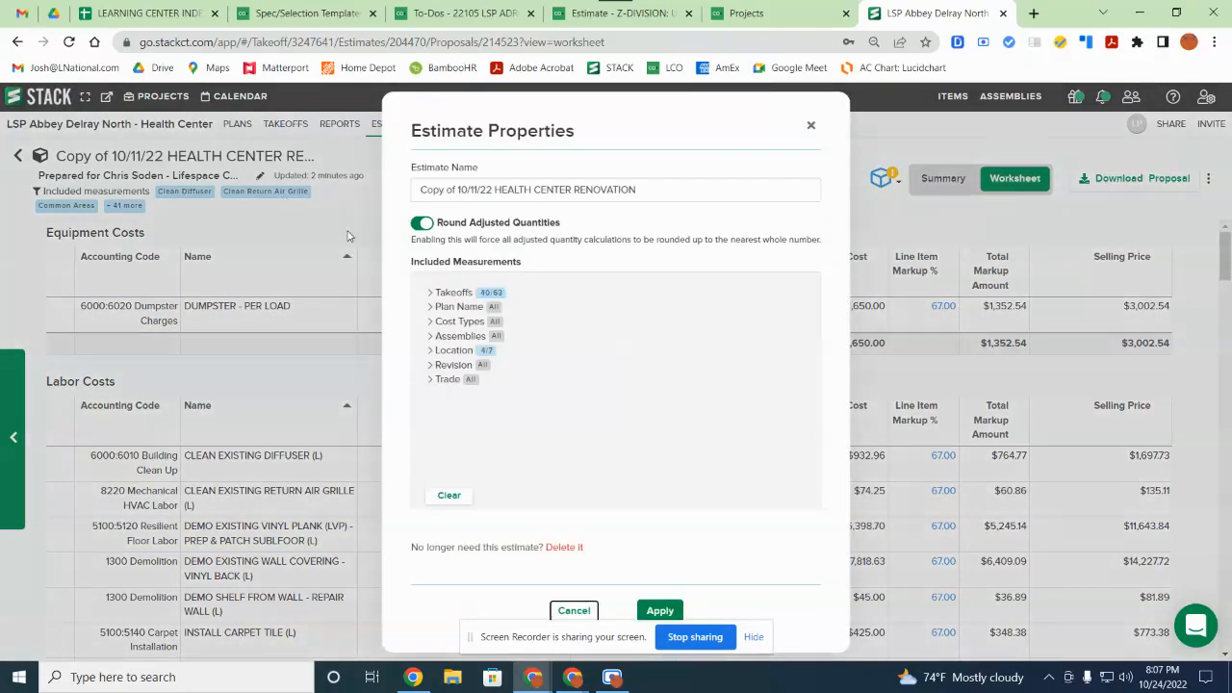
pyautogui.click(452, 293)
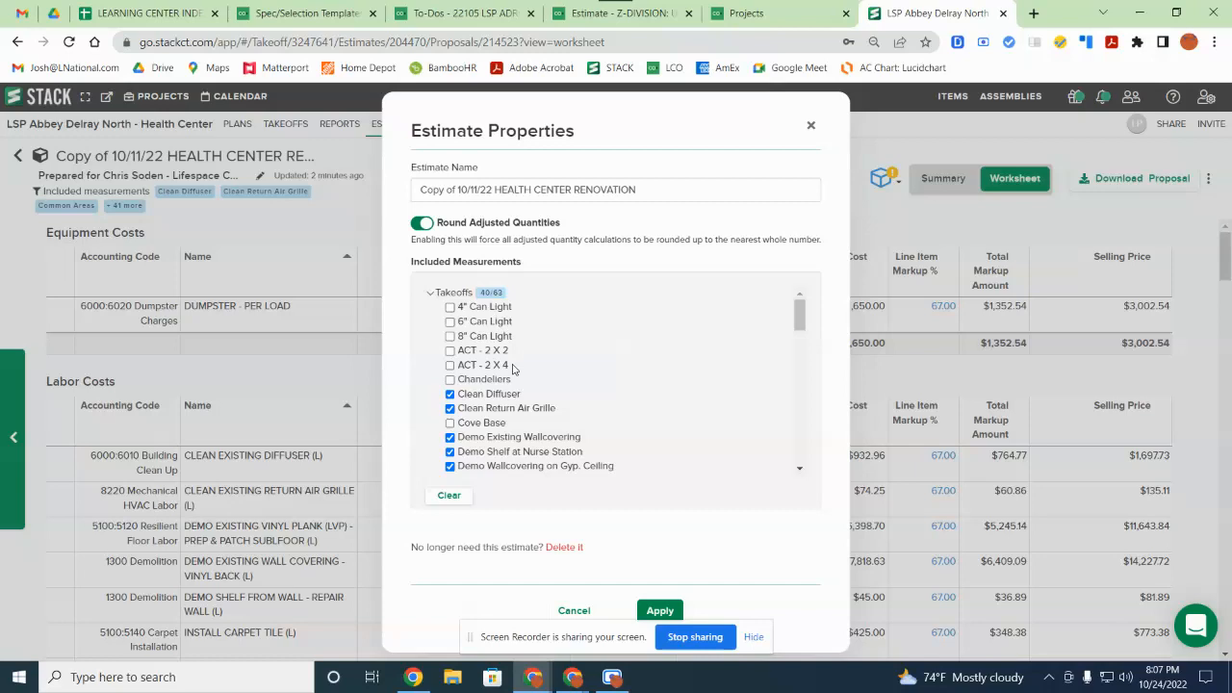
pyautogui.scroll(-1, 513, 369)
pyautogui.scroll(-4, 513, 368)
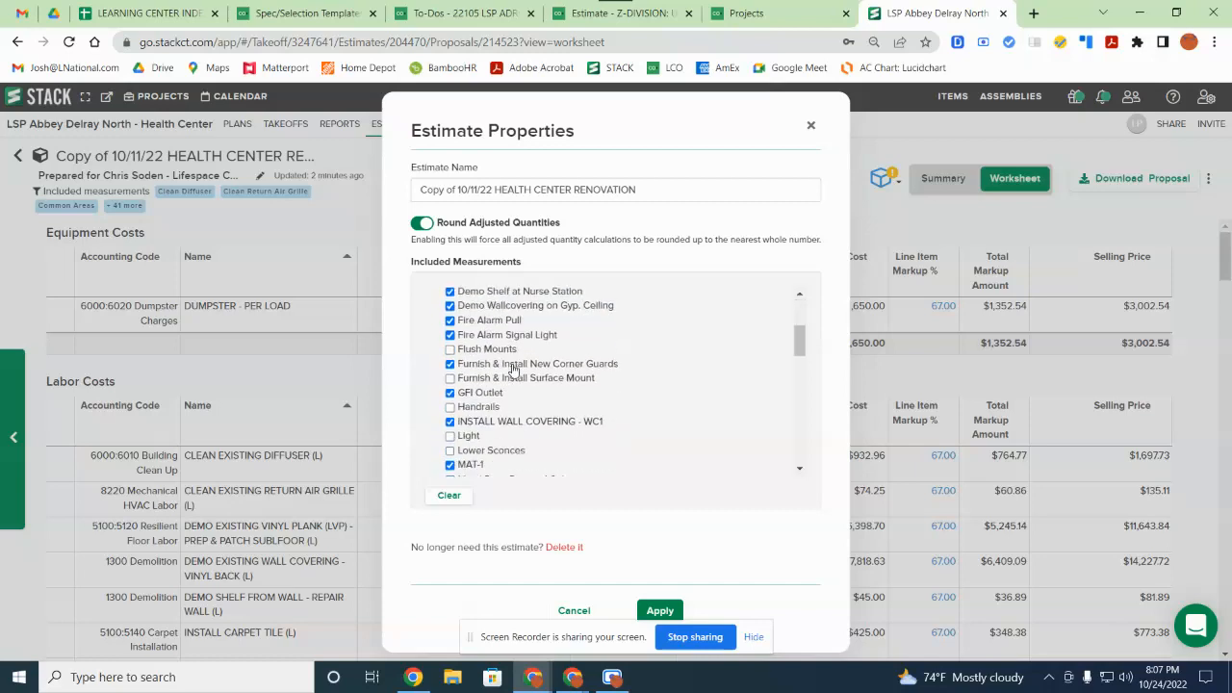
pyautogui.scroll(-6, 513, 369)
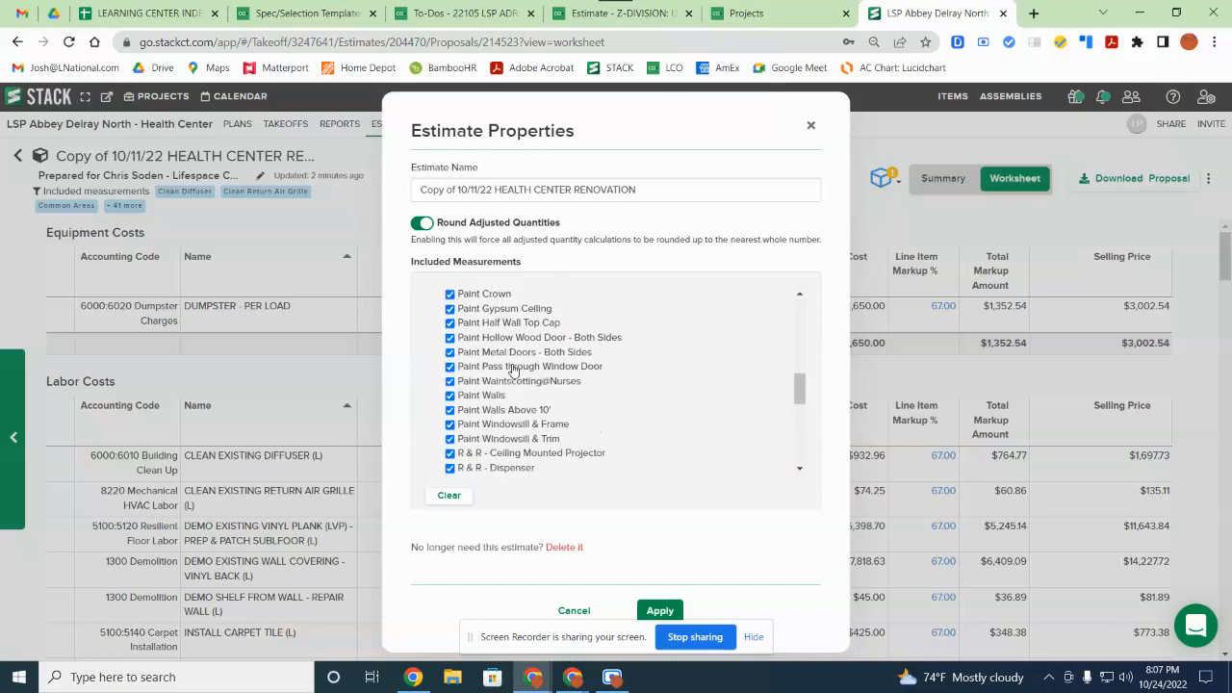
pyautogui.scroll(-3, 513, 369)
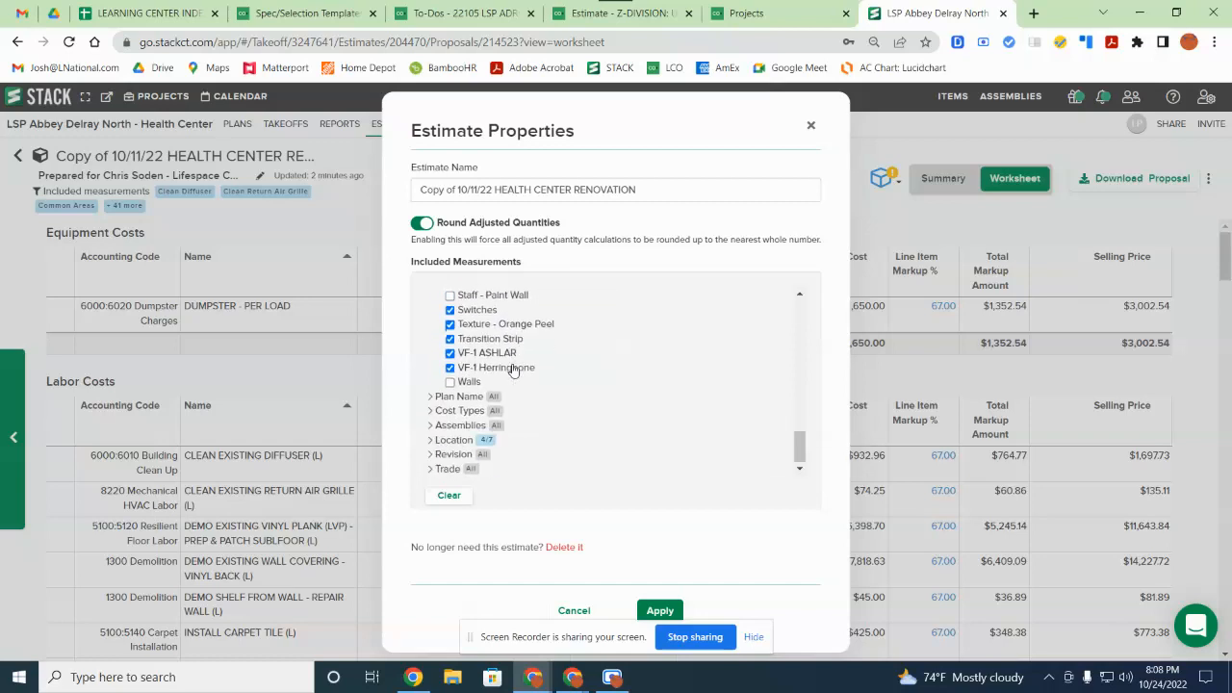
pyautogui.scroll(3, 540, 395)
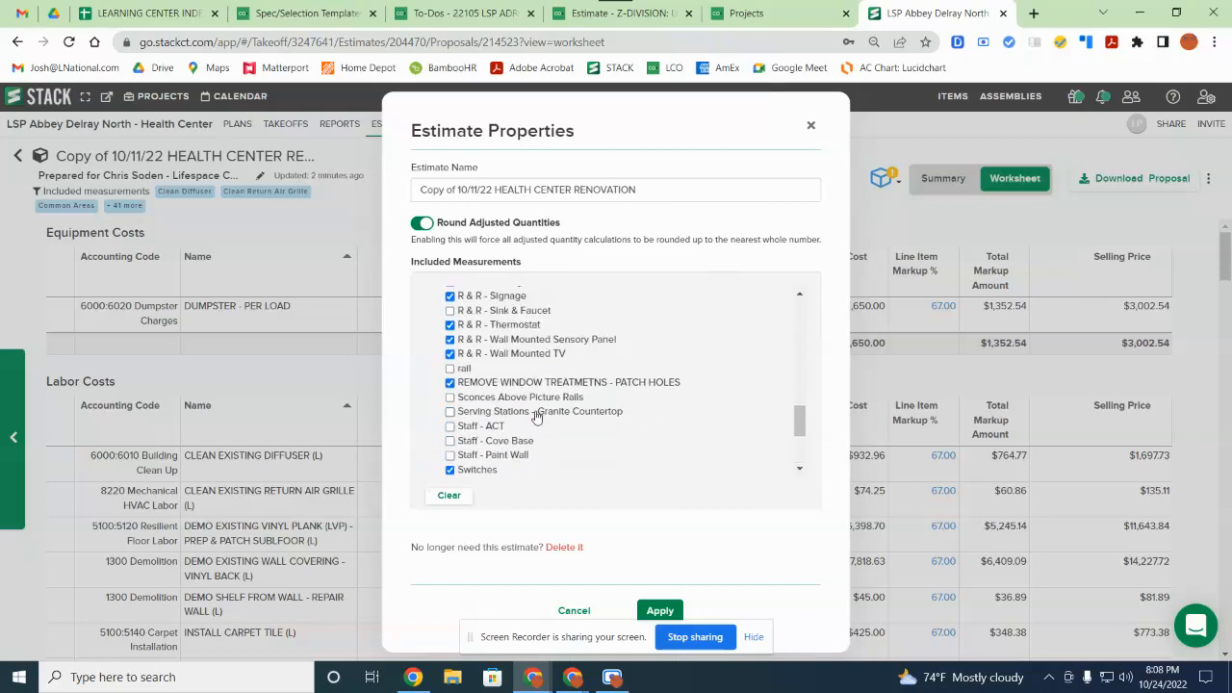
pyautogui.scroll(3, 501, 453)
pyautogui.scroll(1, 493, 460)
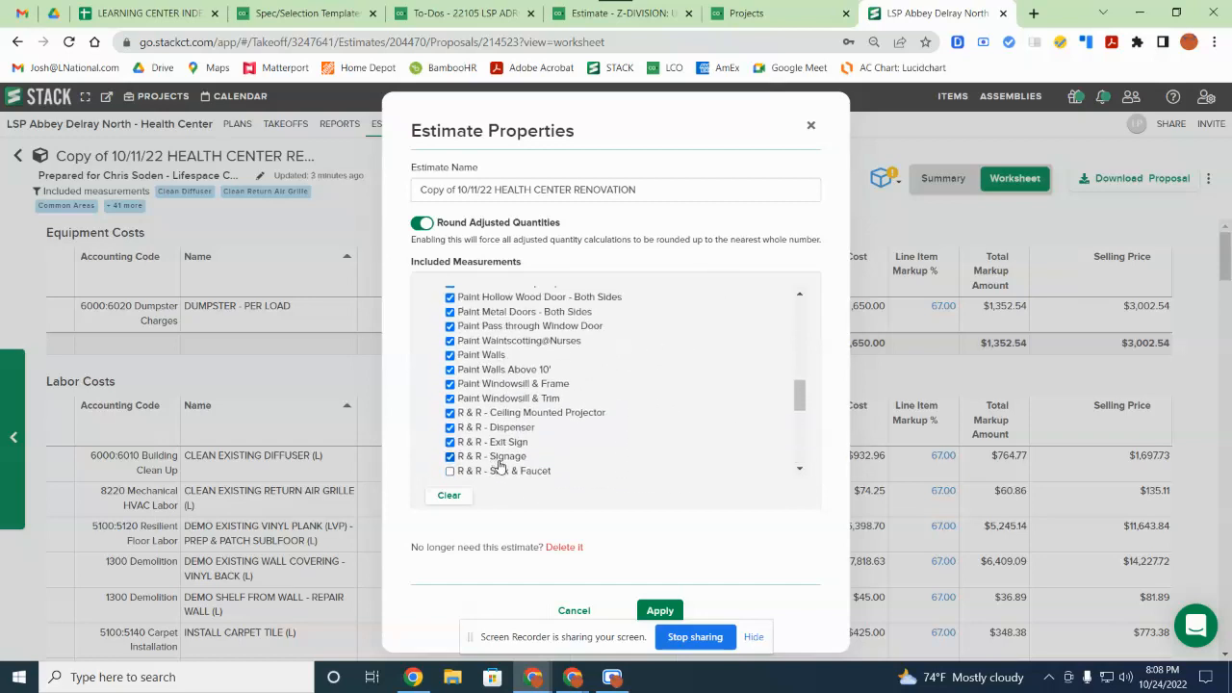
pyautogui.scroll(2, 515, 460)
pyautogui.scroll(3, 459, 410)
pyautogui.scroll(2, 459, 408)
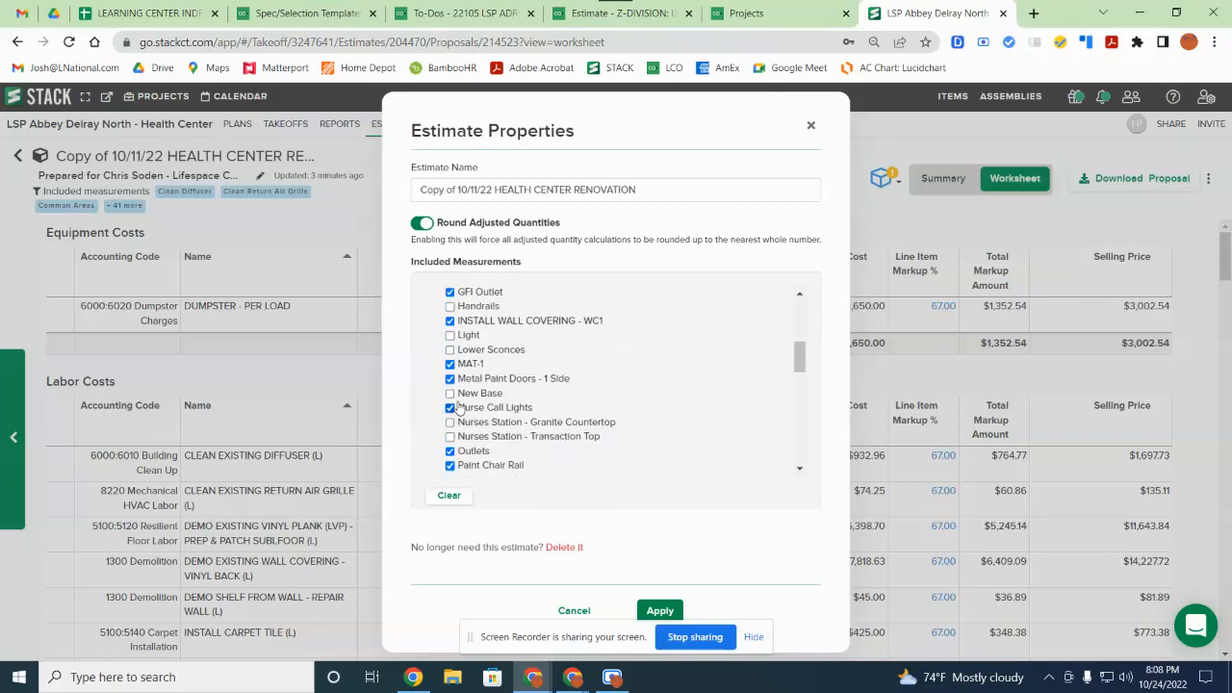
pyautogui.scroll(4, 466, 352)
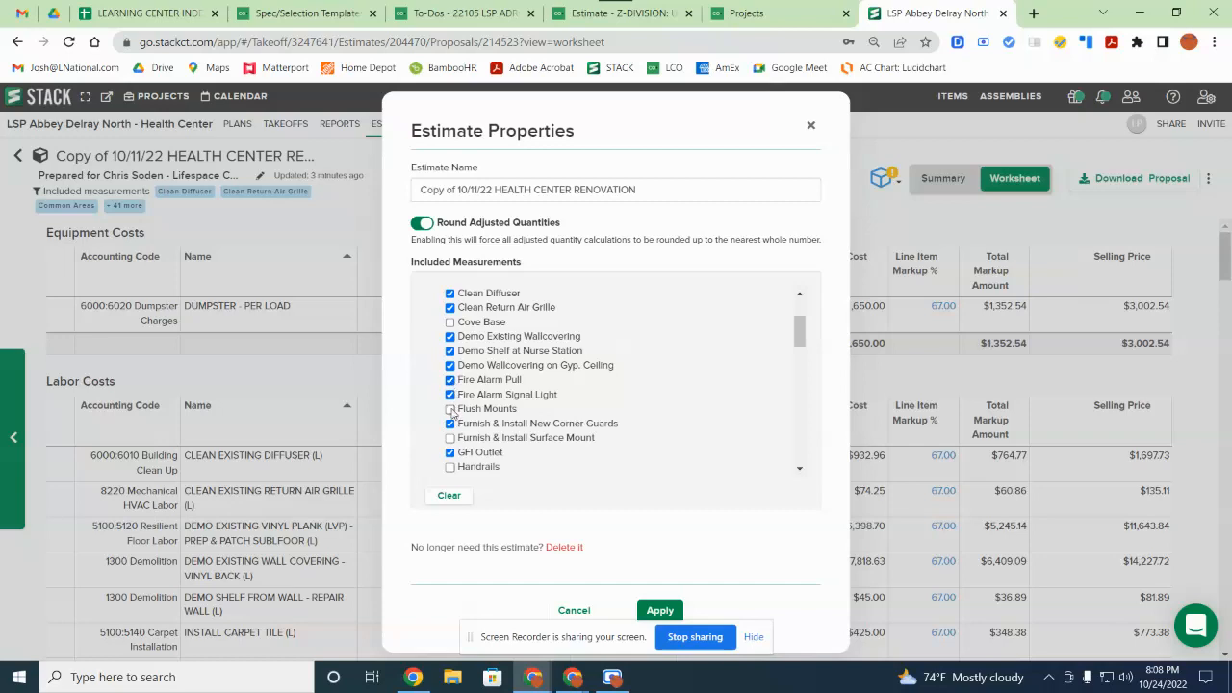
pyautogui.scroll(-1, 500, 390)
pyautogui.scroll(-15, 500, 389)
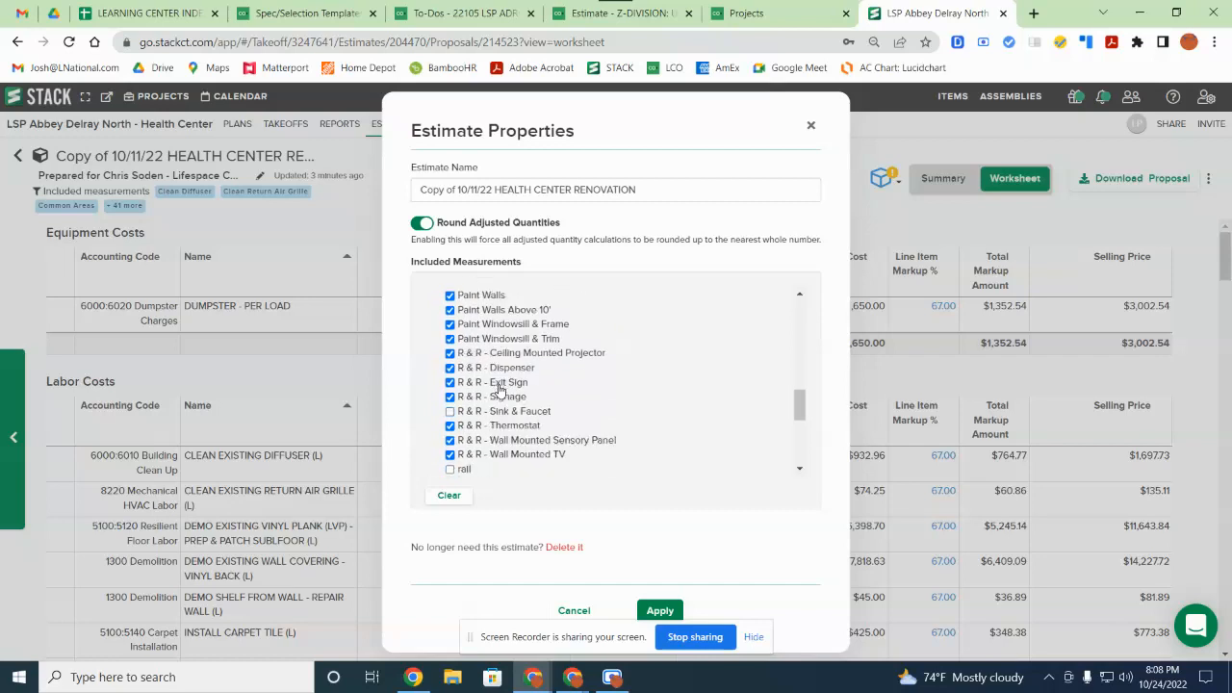
pyautogui.click(661, 612)
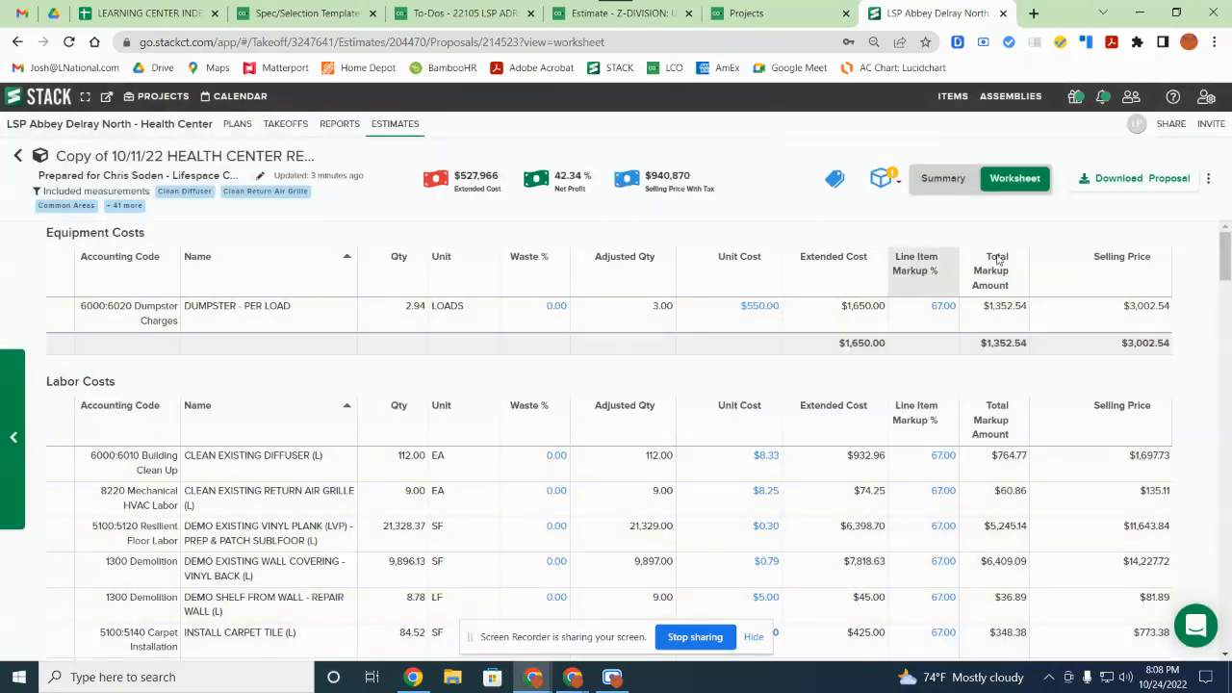
# Step: Download the proposal with line item details included, then close the Download Proposal dialog
pyautogui.click(1170, 178)
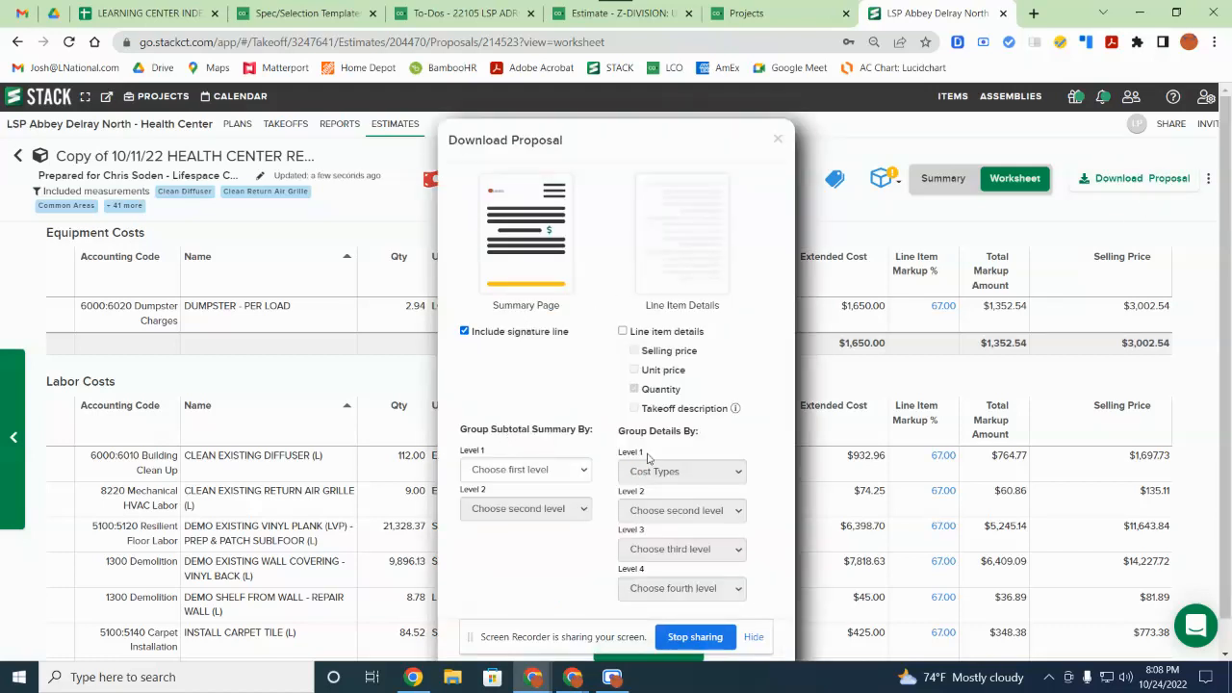
pyautogui.click(623, 331)
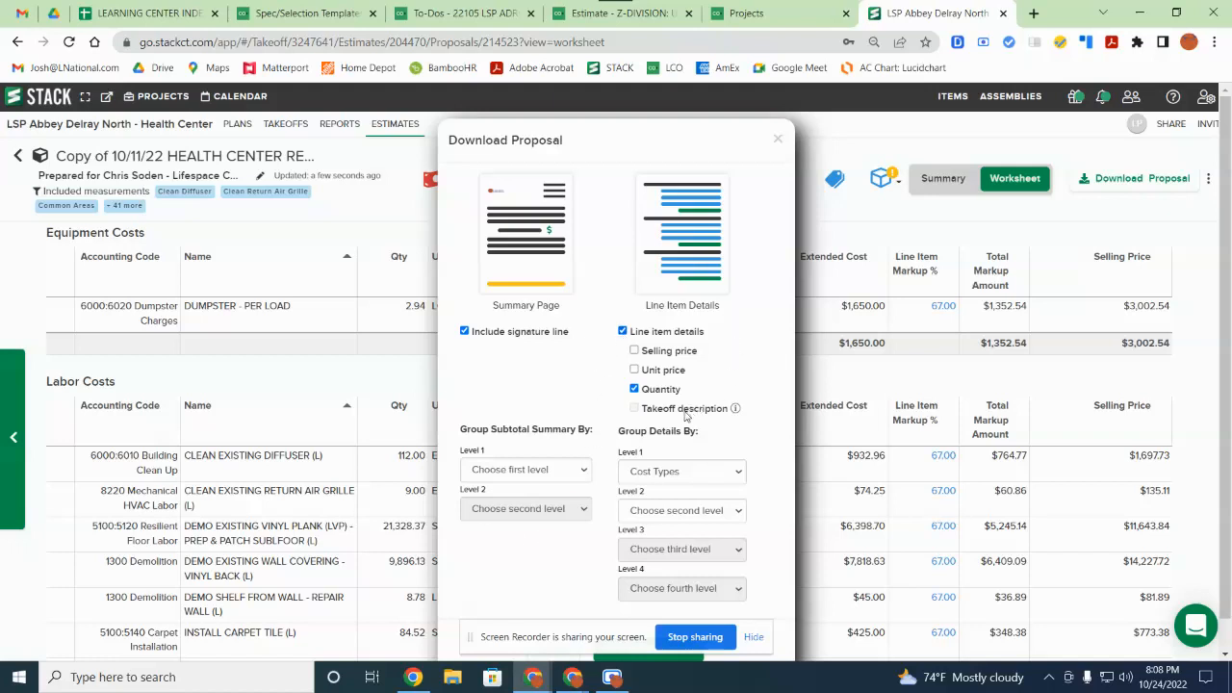
pyautogui.scroll(-1, 617, 428)
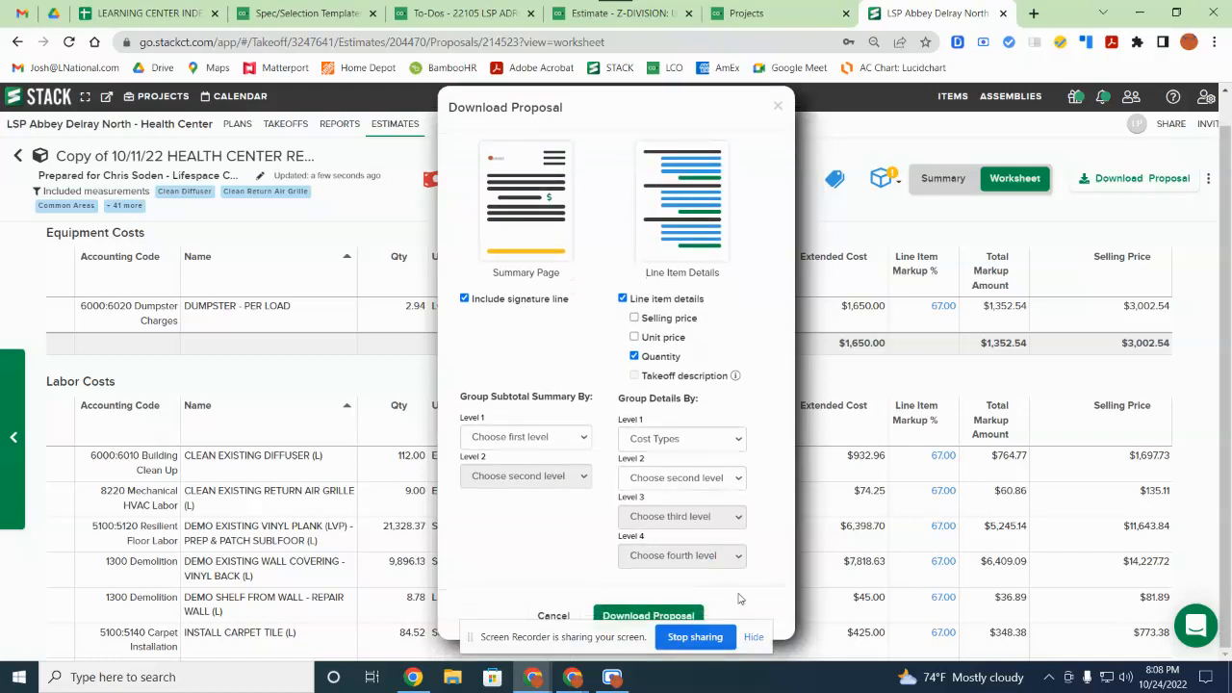
pyautogui.click(627, 616)
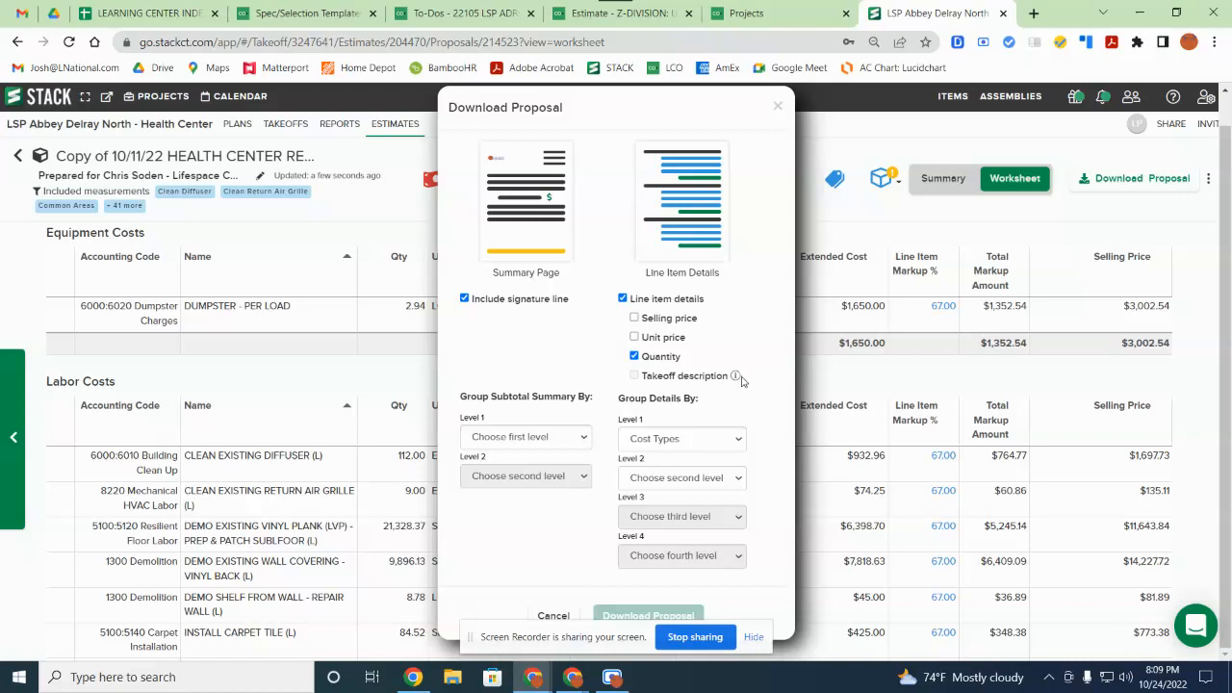
pyautogui.scroll(1, 745, 380)
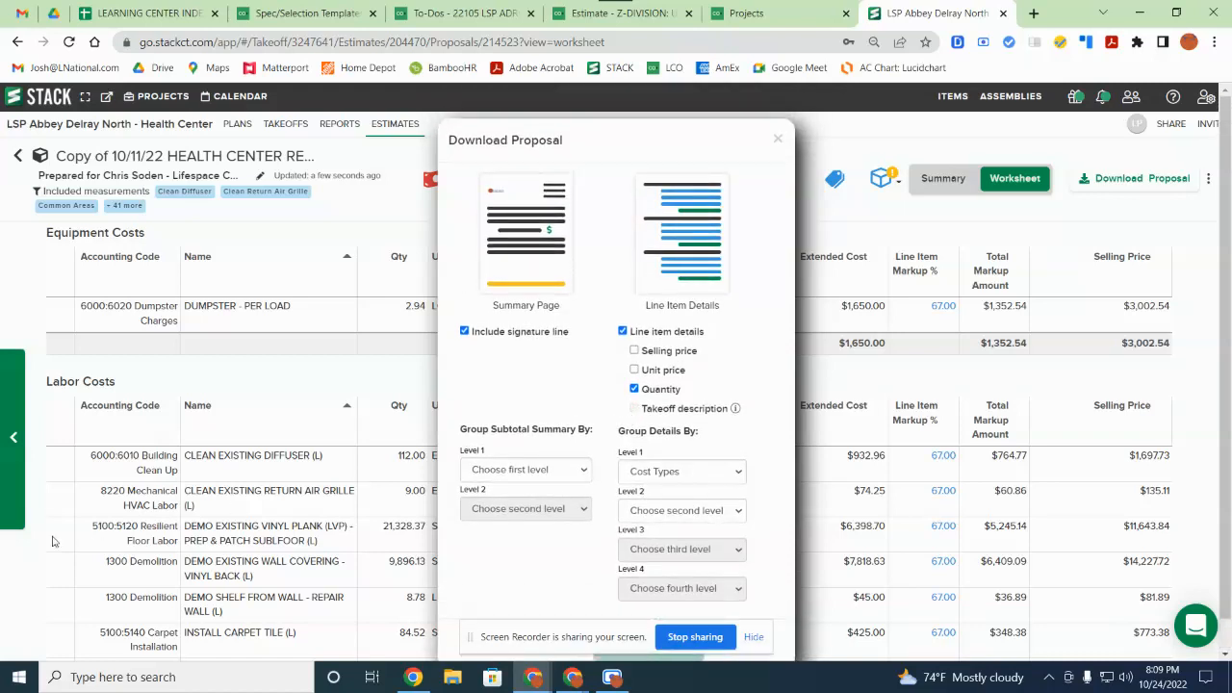
pyautogui.scroll(-1, 552, 474)
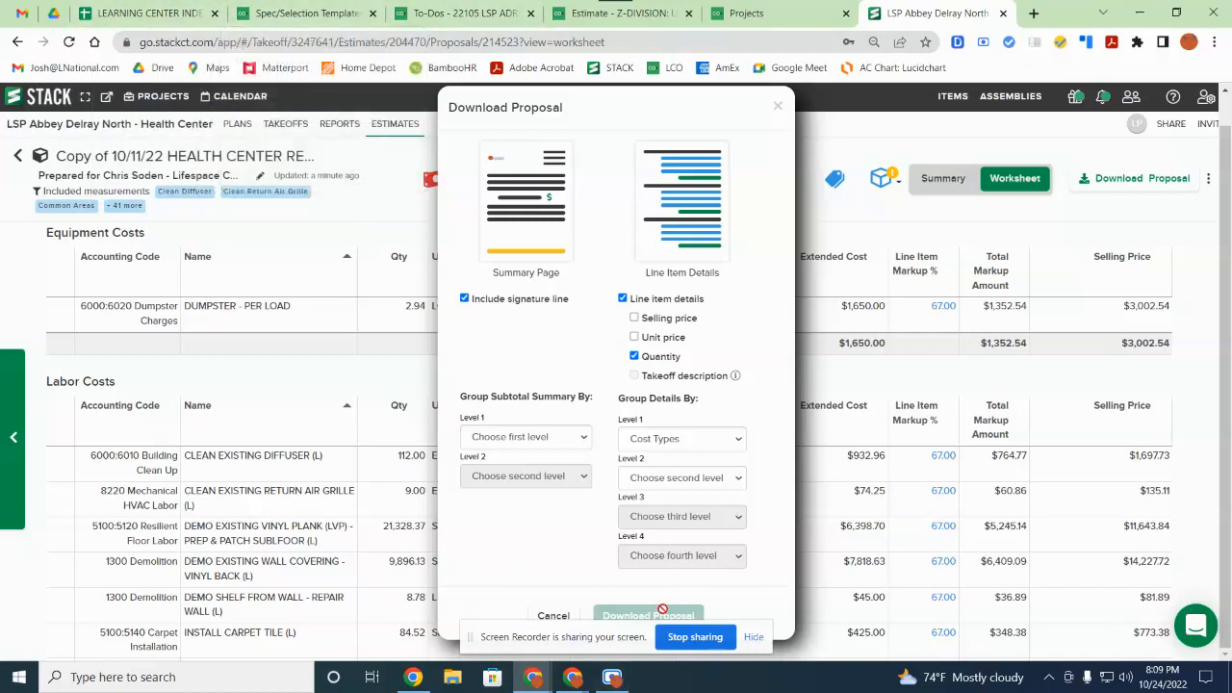
pyautogui.click(778, 107)
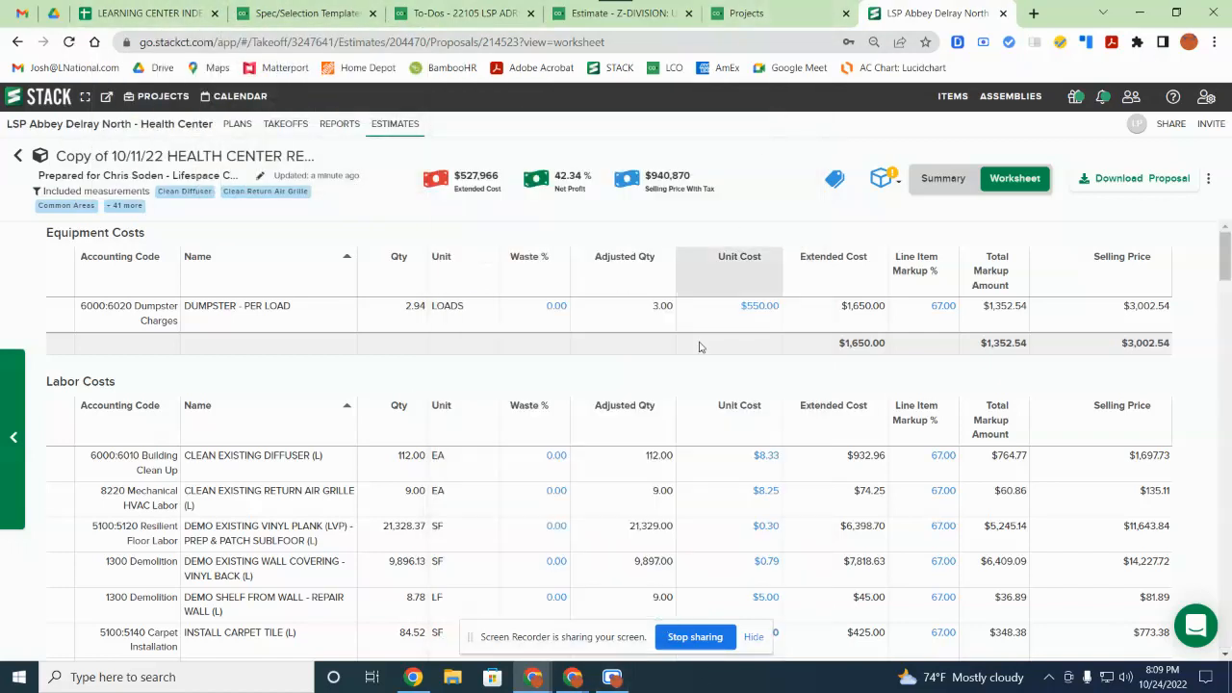
# Step: Close the To-Dos, spec selection template, Z-Division estimate and Projects browser tabs
pyautogui.click(1136, 178)
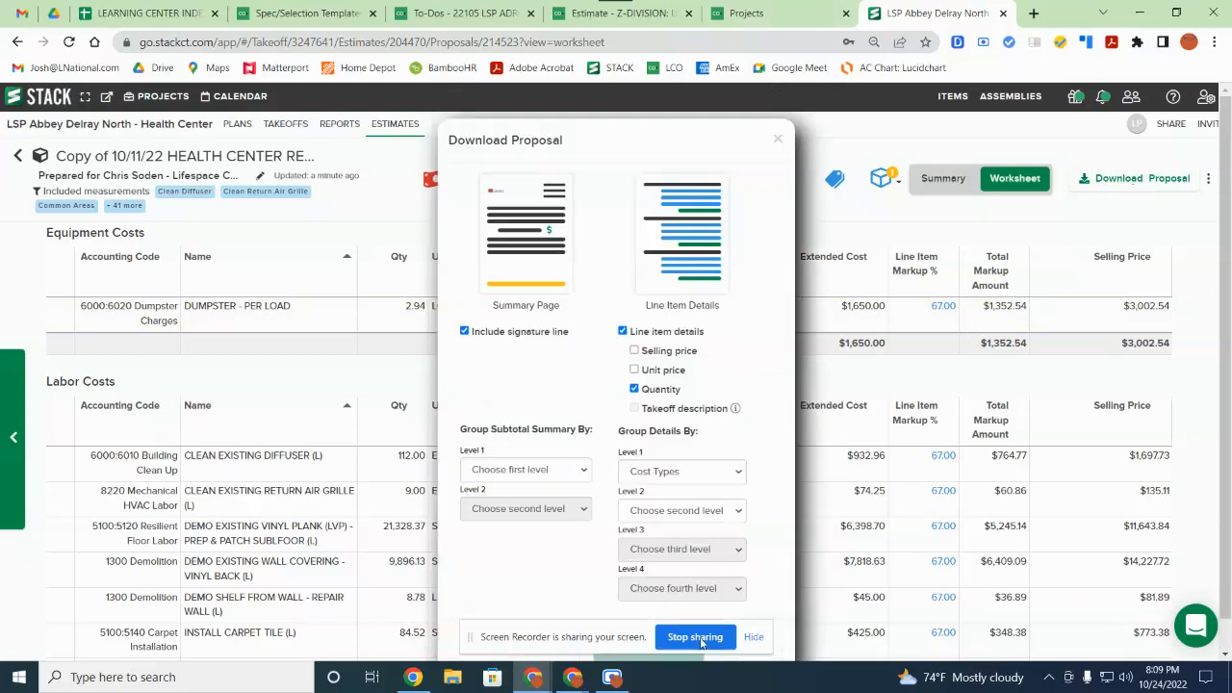
pyautogui.click(532, 15)
pyautogui.click(374, 15)
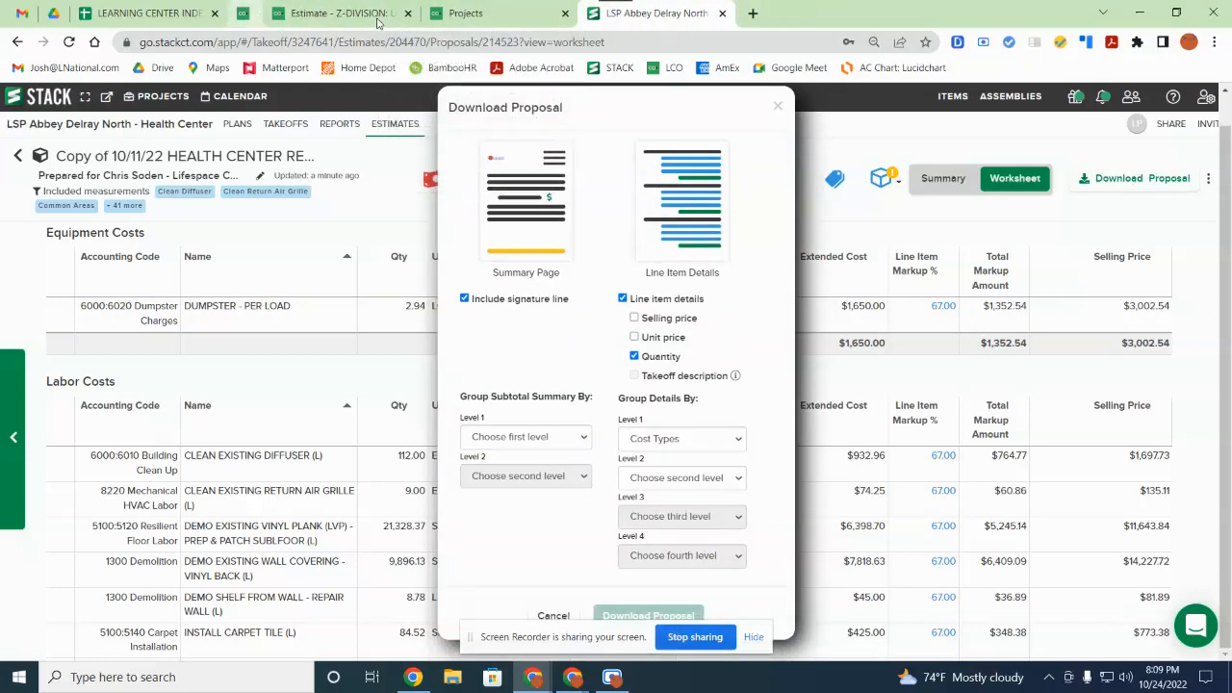
pyautogui.click(375, 14)
pyautogui.click(374, 14)
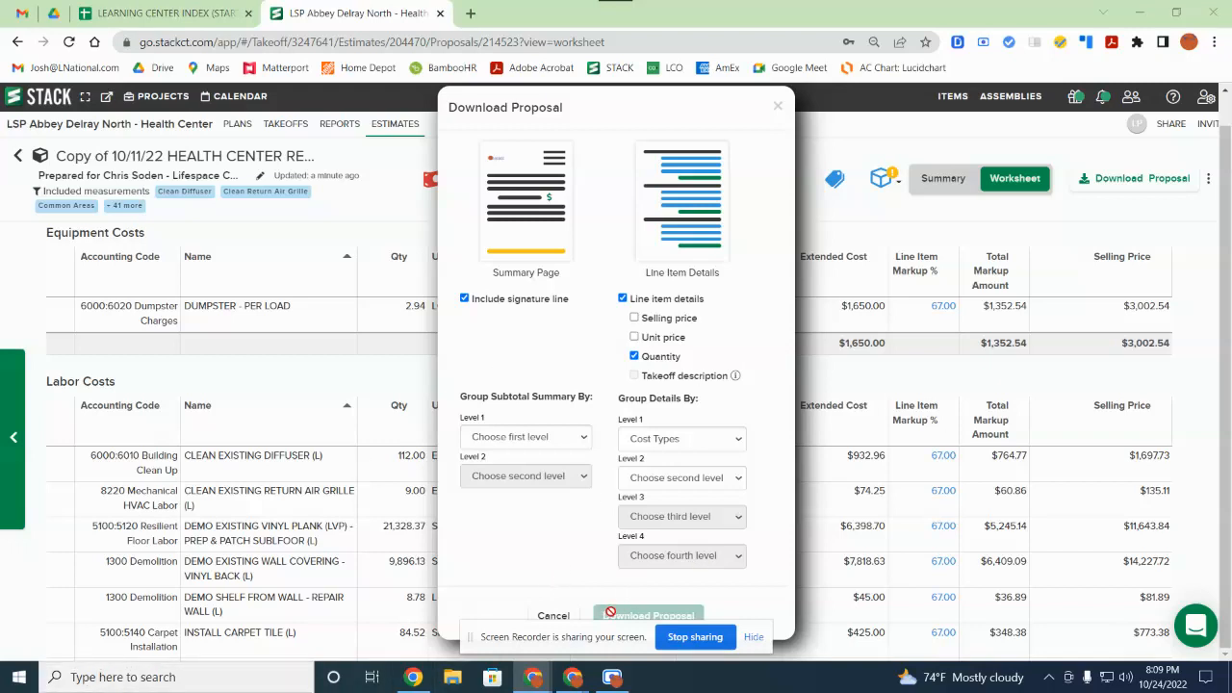
# Step: Cancel the proposal download, then open and dismiss the estimate actions menu twice
pyautogui.click(552, 616)
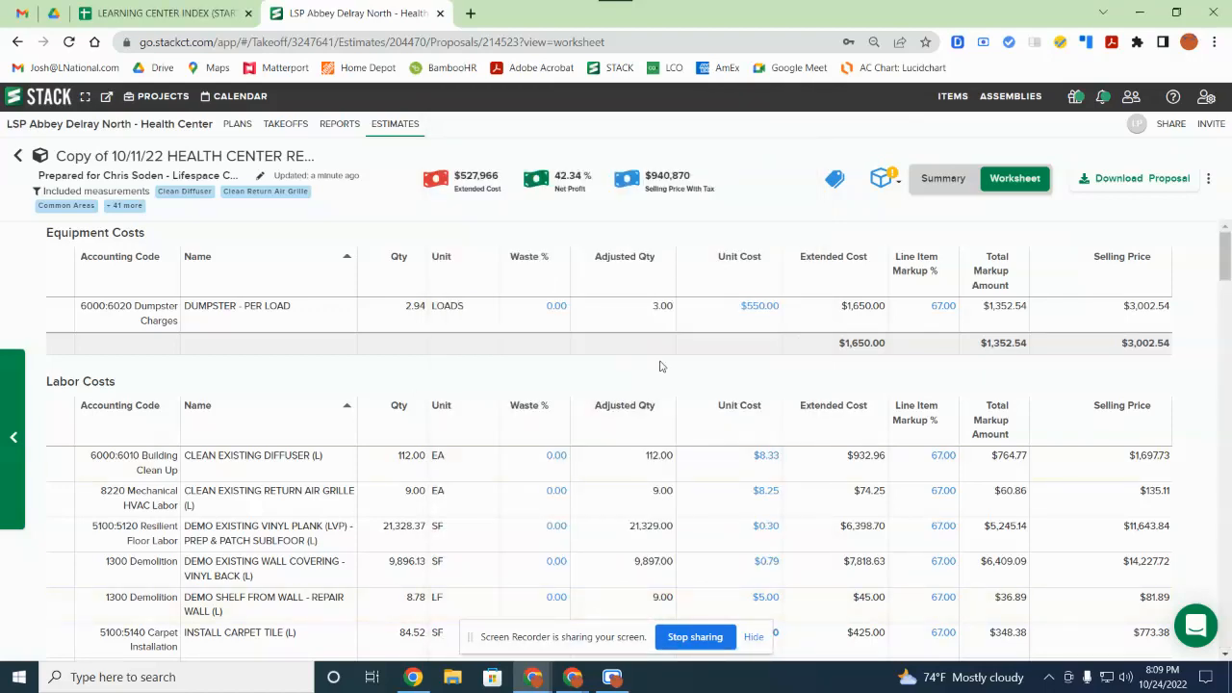
pyautogui.scroll(-5, 1050, 566)
pyautogui.scroll(6, 1049, 566)
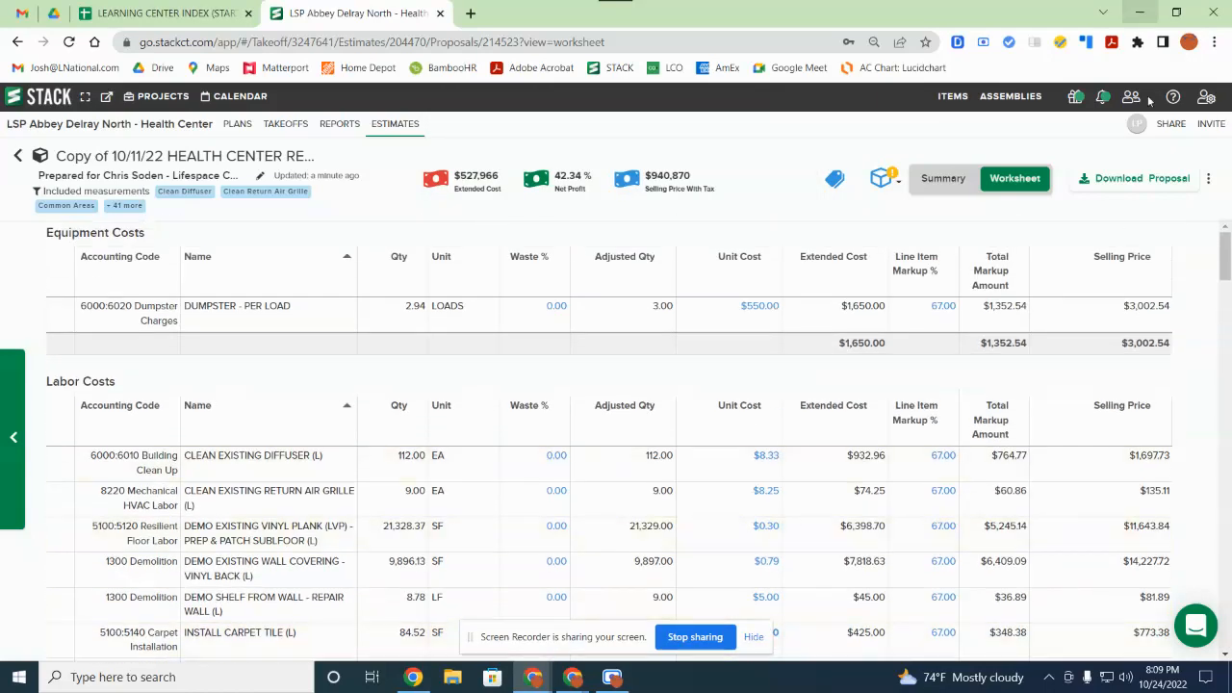
pyautogui.click(1210, 179)
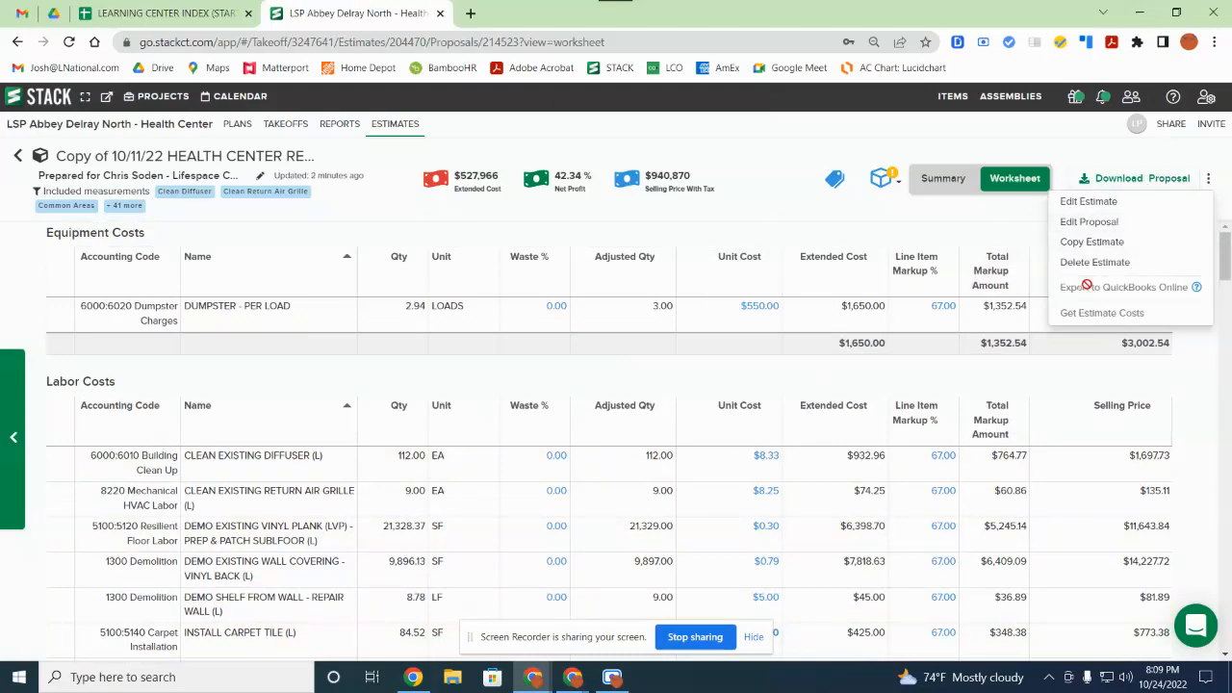
pyautogui.click(1027, 206)
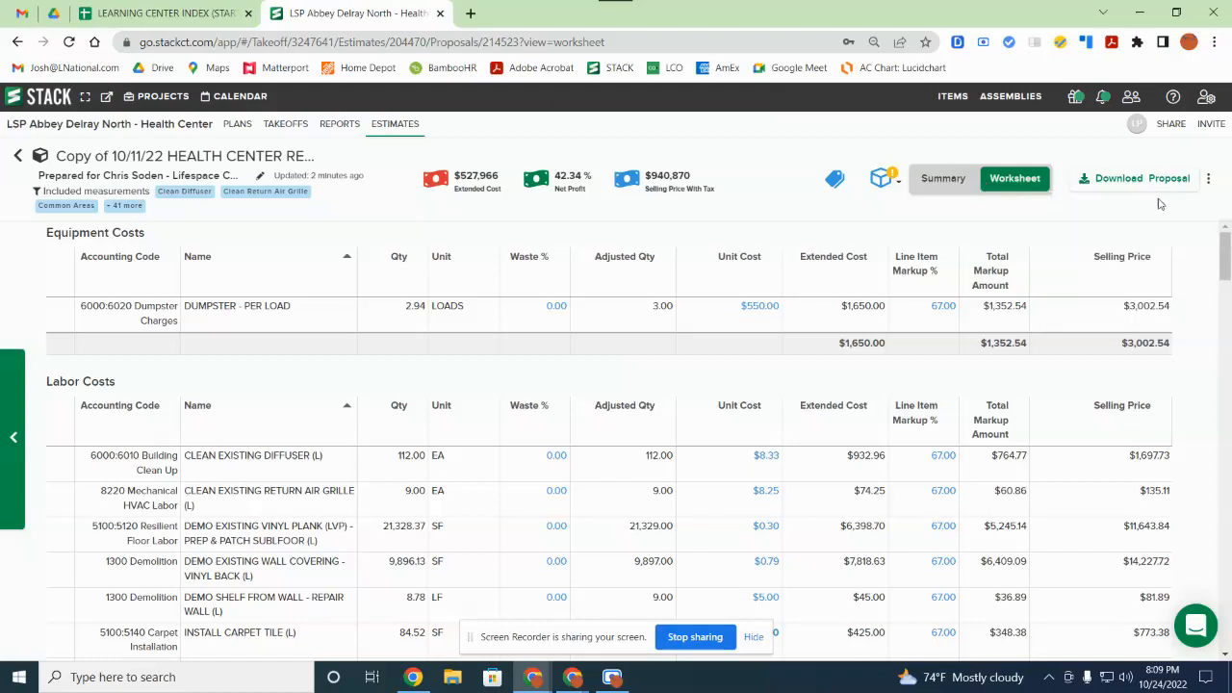
pyautogui.click(1208, 188)
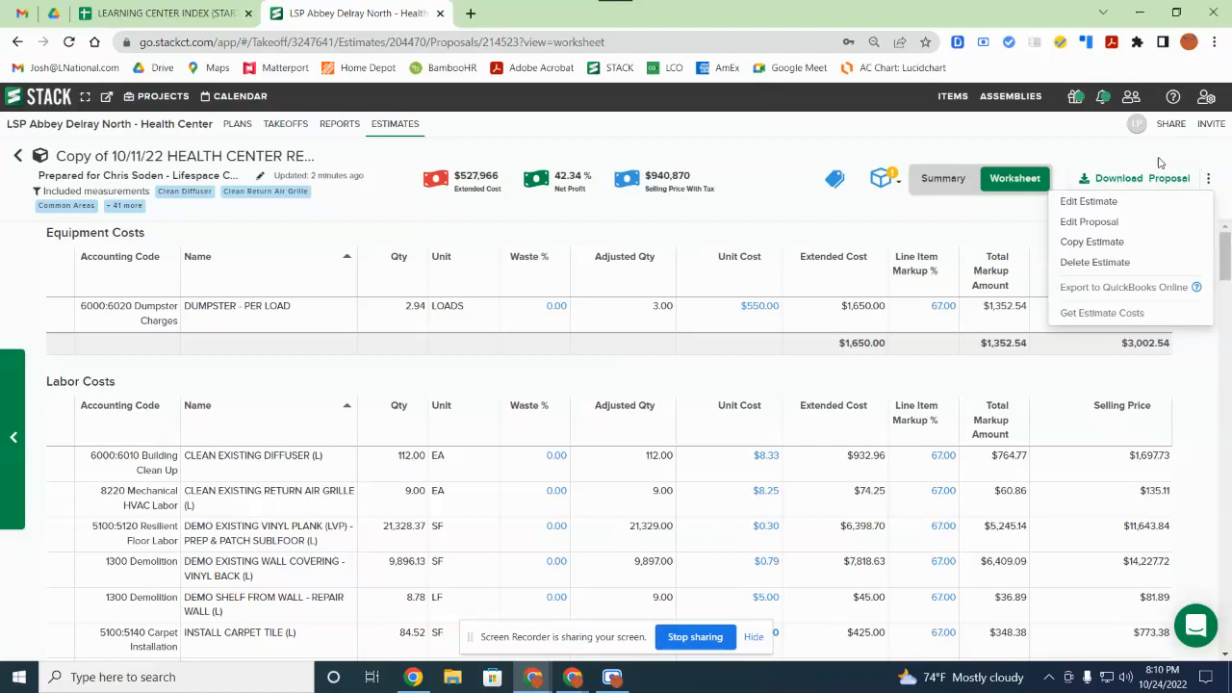
pyautogui.click(1065, 167)
# Step: Go to the project's Reports section to load the Takeoff Quantity report
pyautogui.scroll(-15, 612, 421)
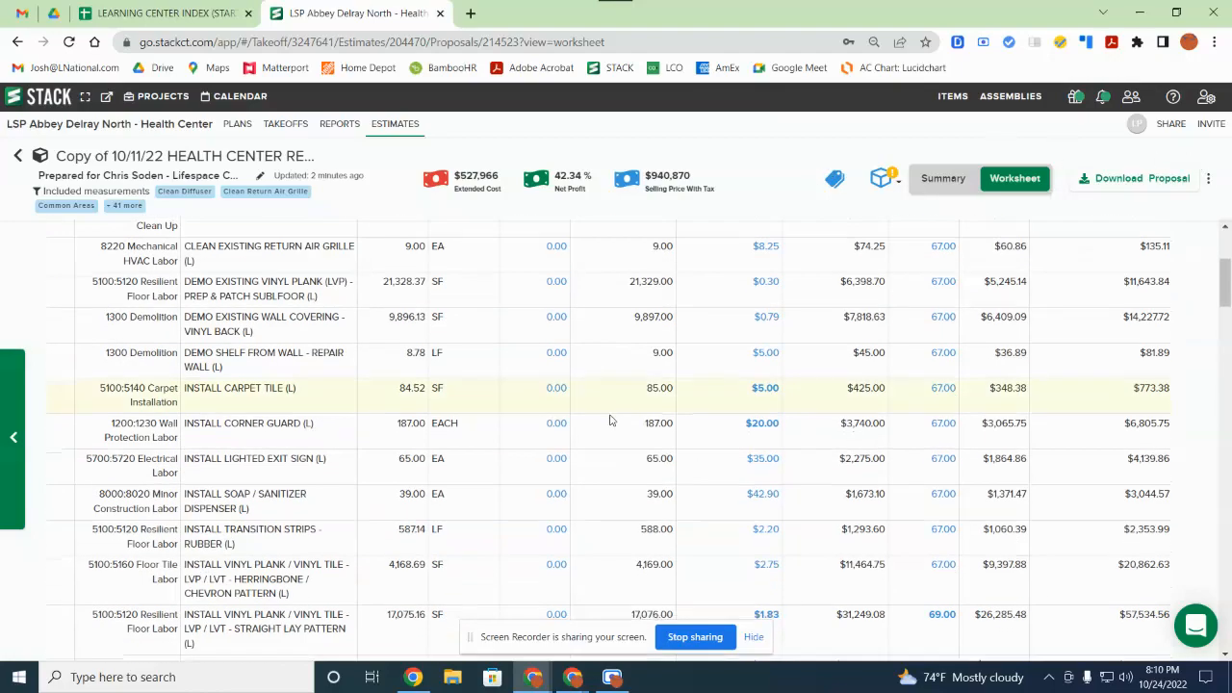
pyautogui.scroll(-5, 610, 421)
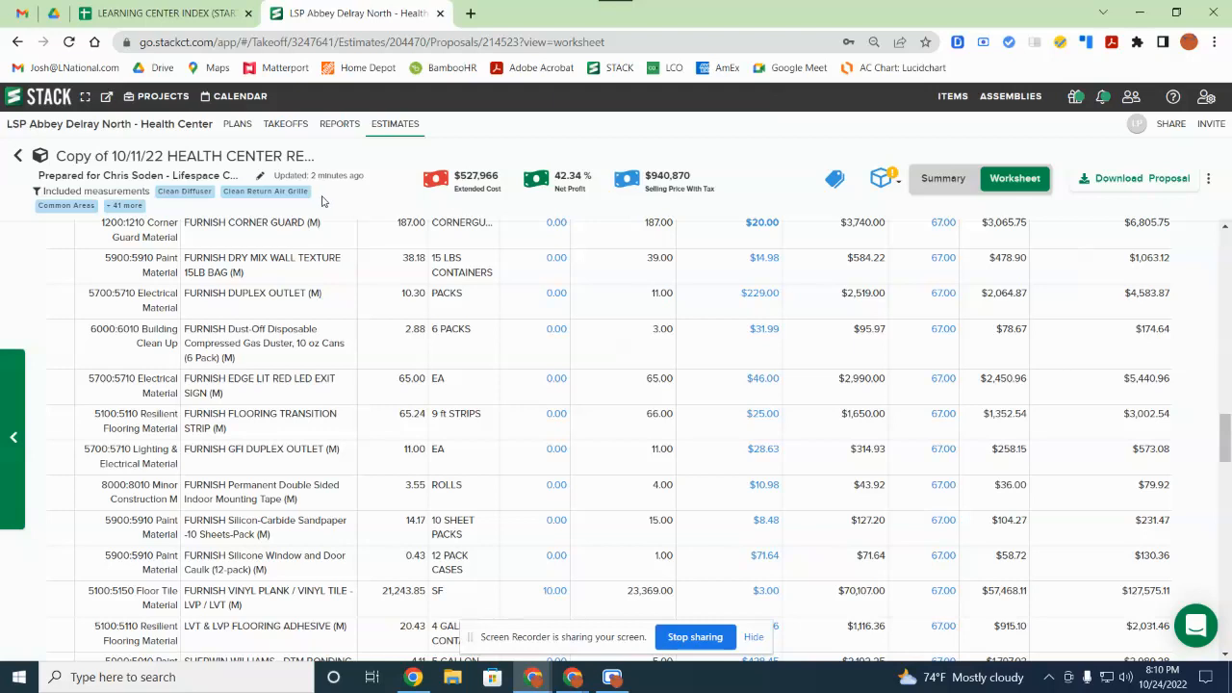
pyautogui.click(335, 127)
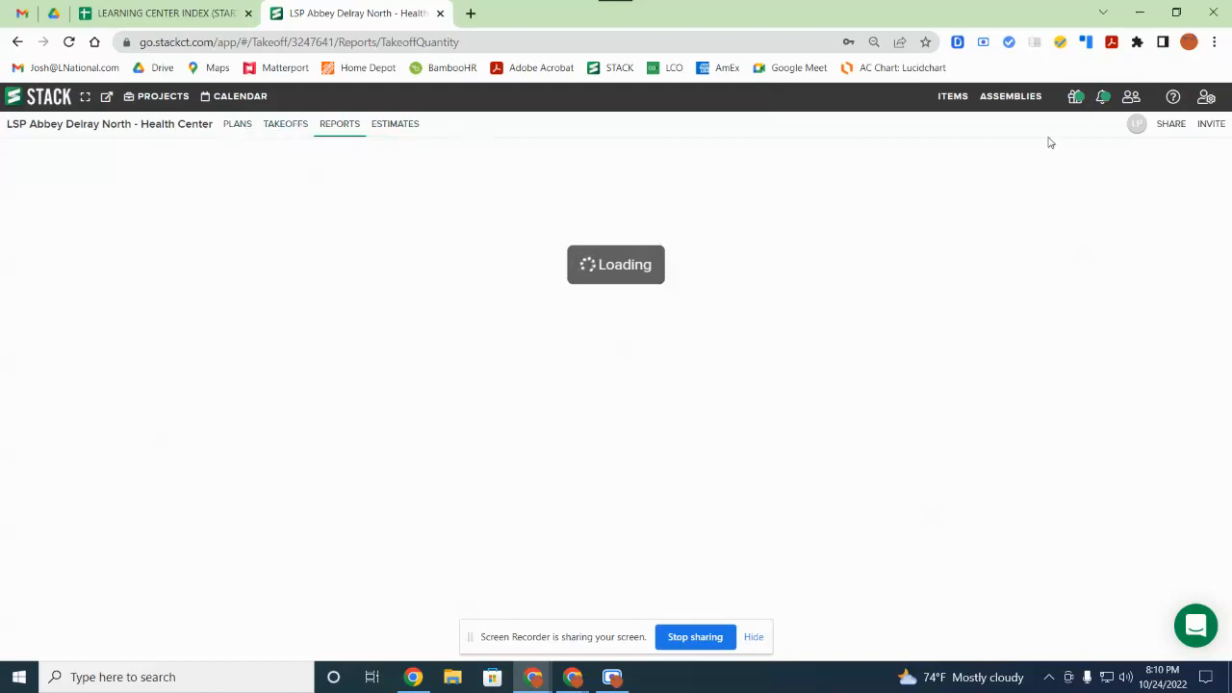
# Step: Open the Items library, focus Search Items, and browse the My Items folders
pyautogui.click(951, 99)
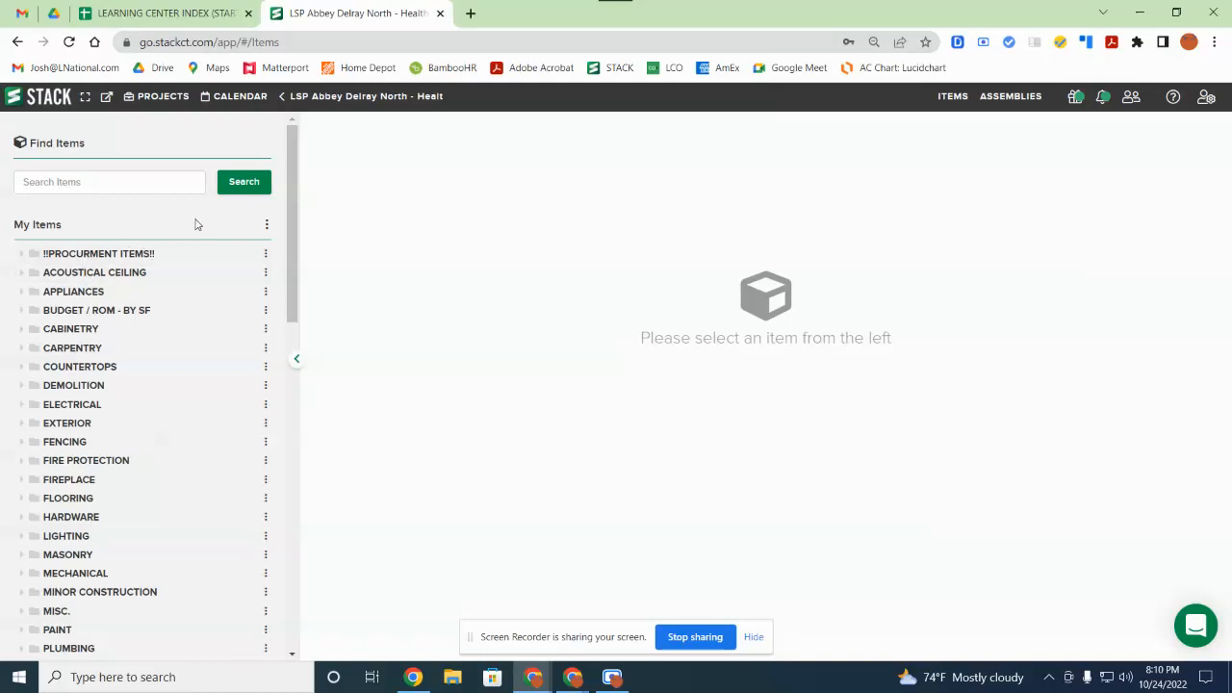
pyautogui.click(187, 181)
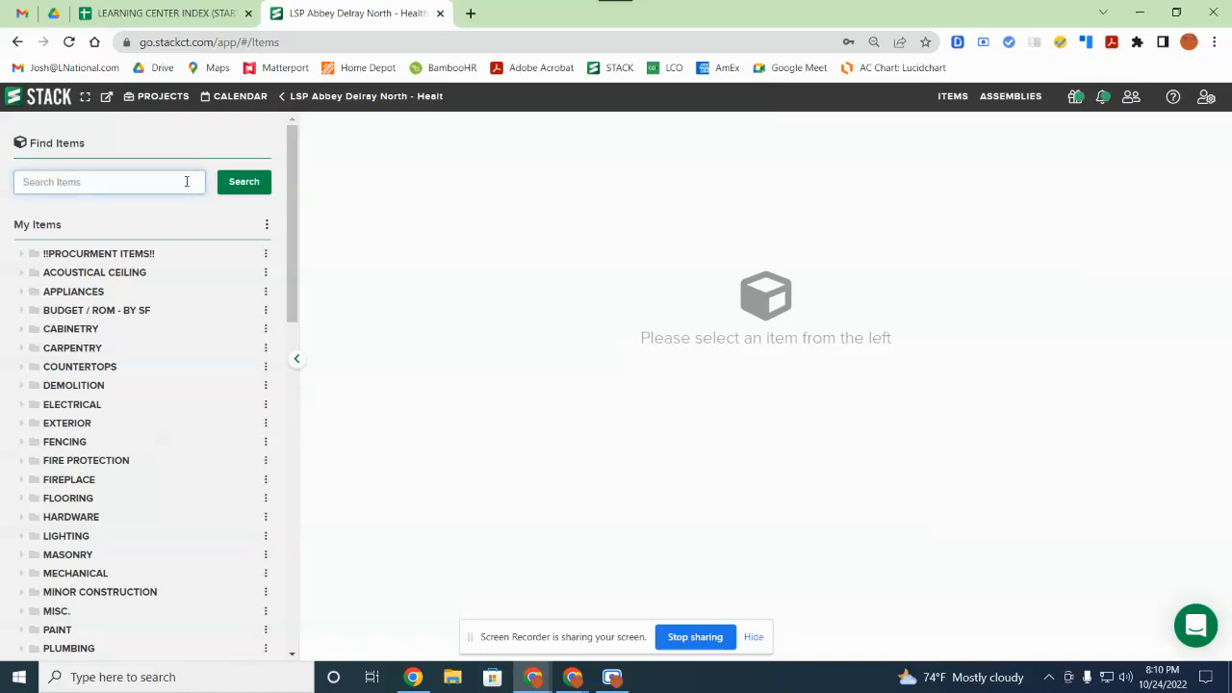
pyautogui.scroll(-5, 121, 442)
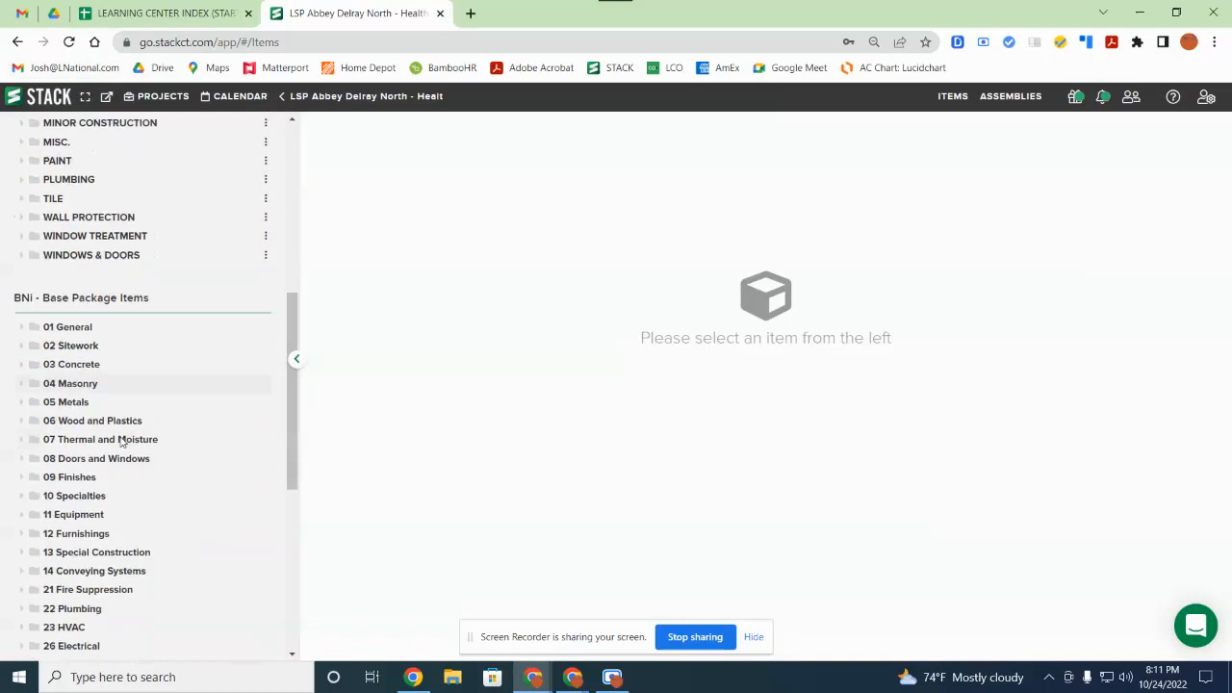
pyautogui.scroll(3, 125, 385)
pyautogui.scroll(2, 92, 342)
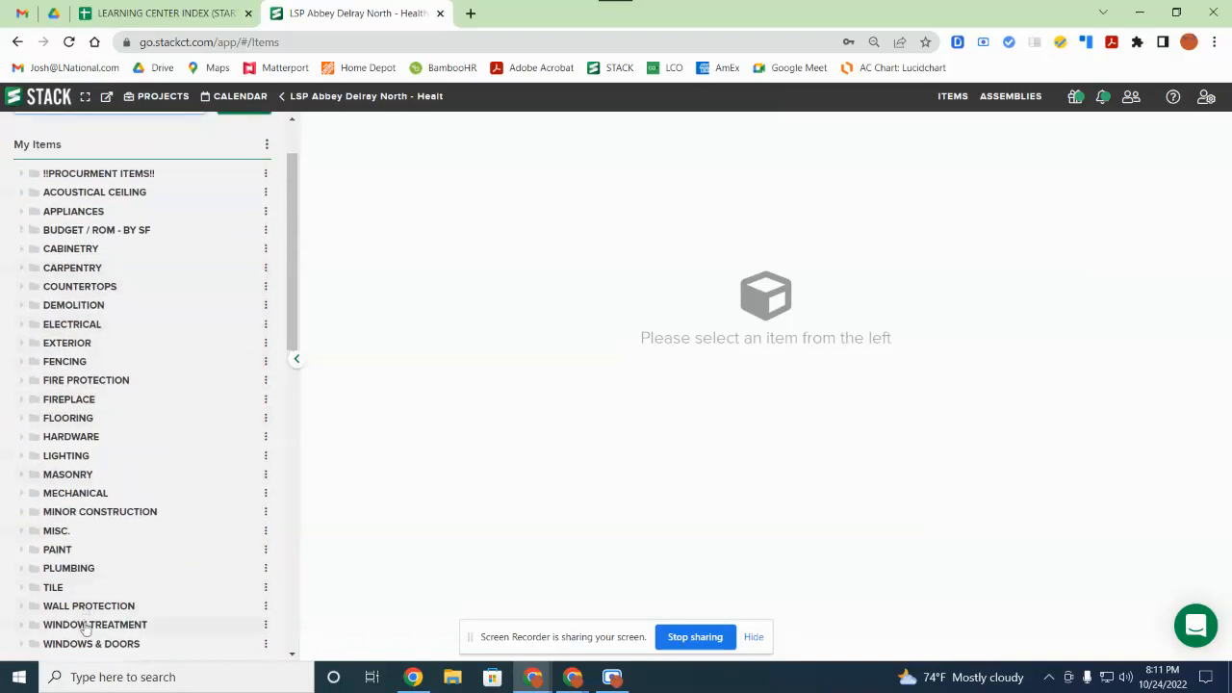
pyautogui.scroll(1, 145, 173)
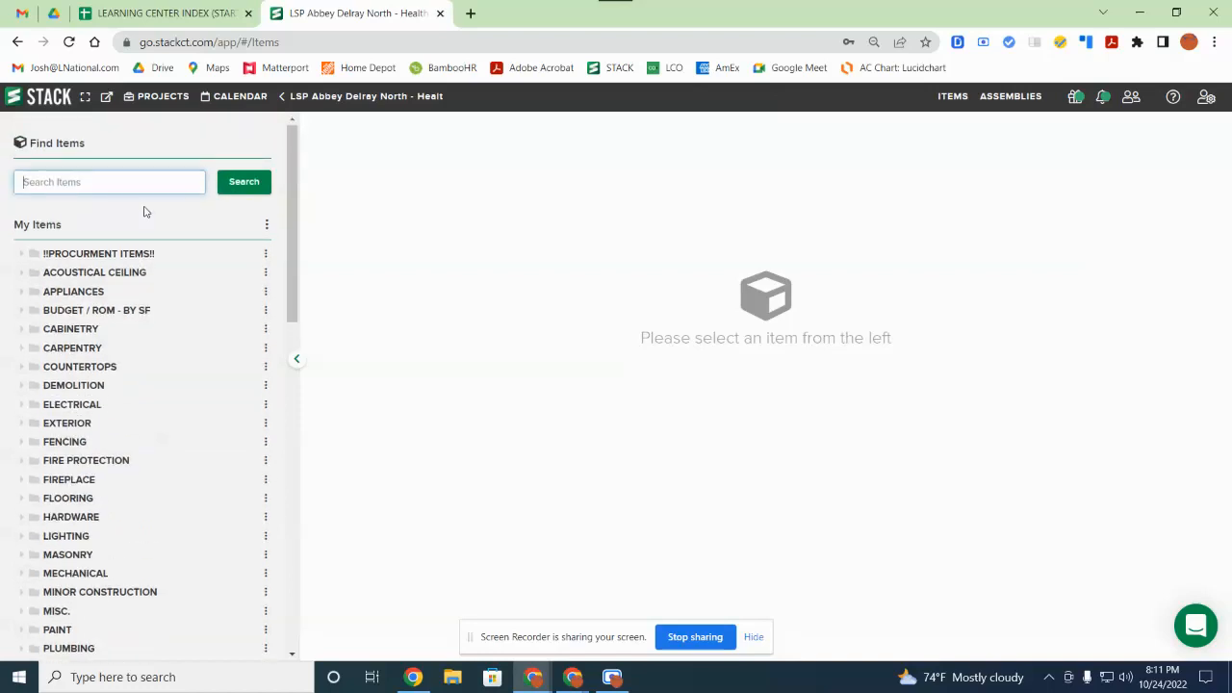
# Step: Search items for 'sher' and open the Sherwin Williams multipurpose primer item
pyautogui.write('sherwin')
pyautogui.press('Return')
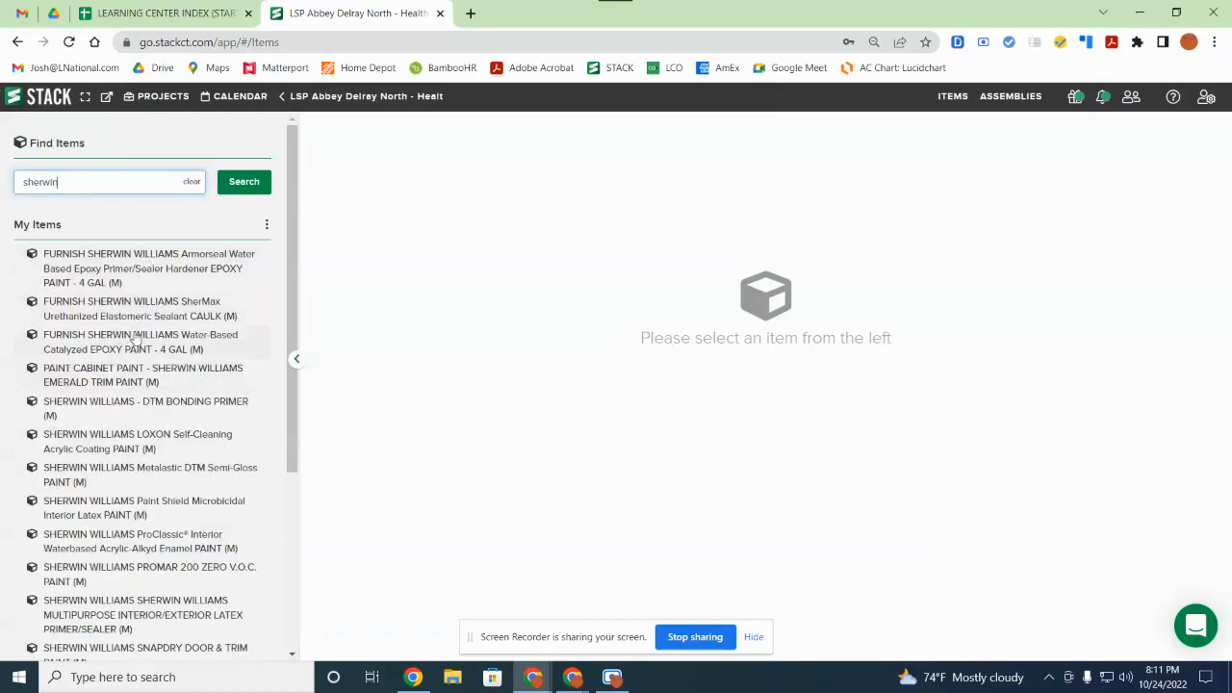
pyautogui.scroll(-3, 132, 387)
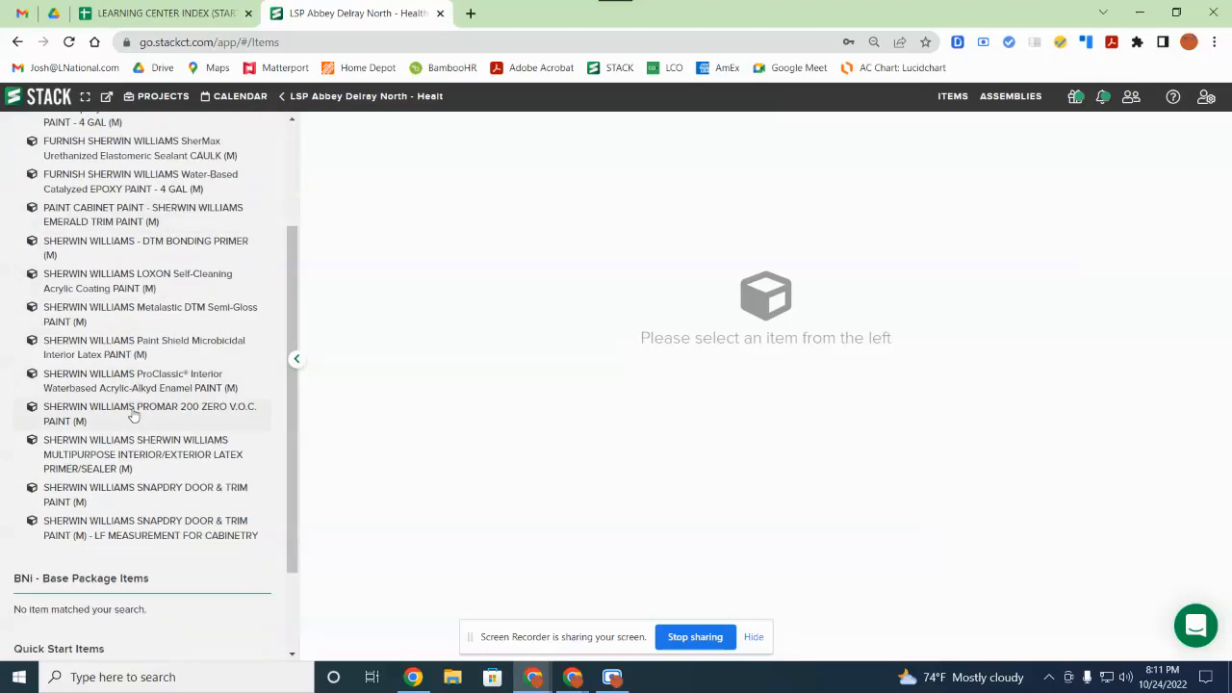
pyautogui.click(135, 464)
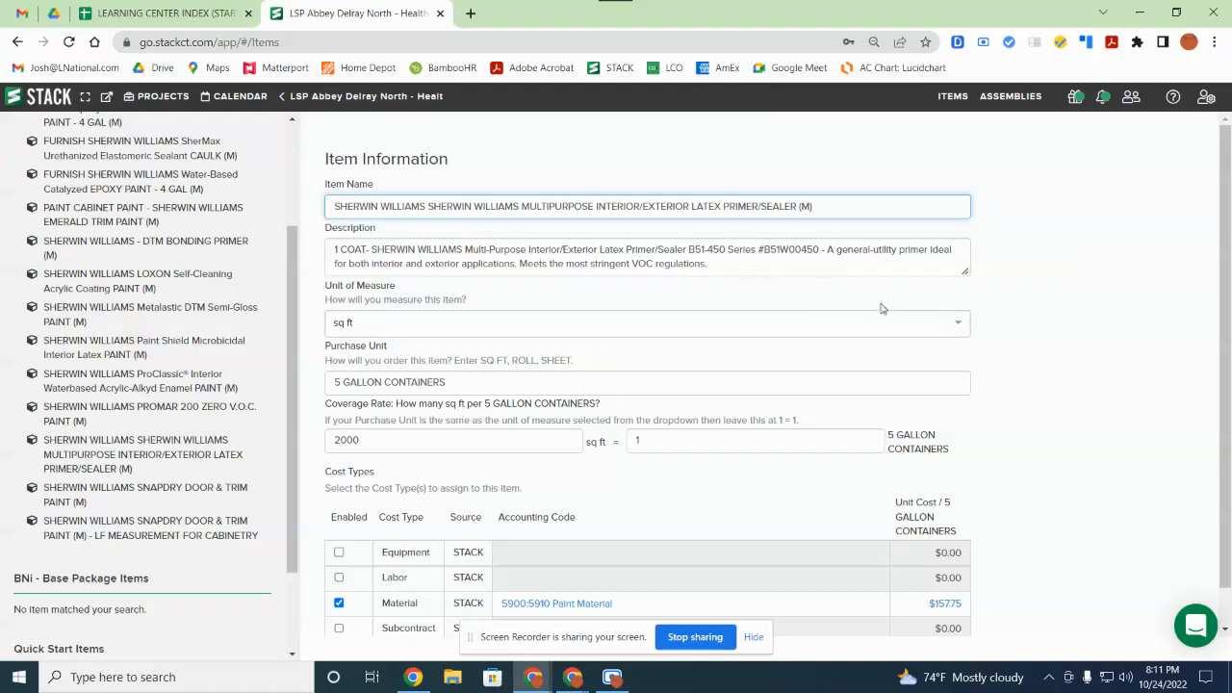
# Step: Review the primer's details ($157.75, 2000 sq ft per 5 gal), then enter 'paint' as the search
pyautogui.scroll(-1, 820, 349)
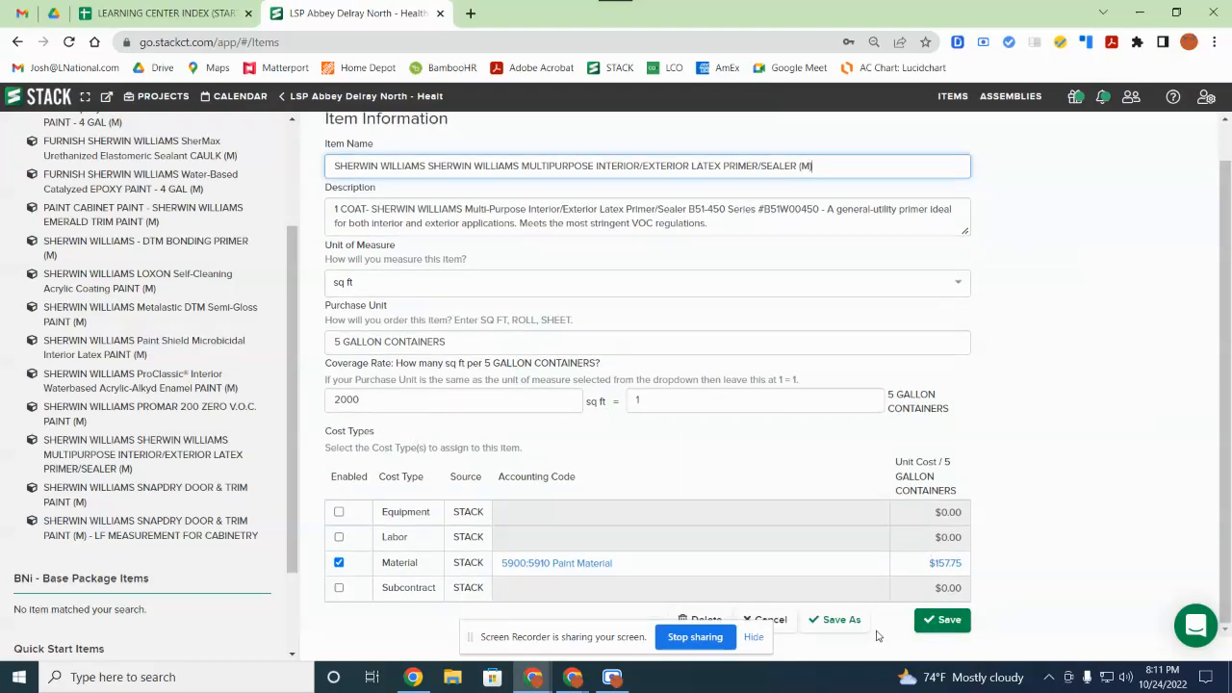
pyautogui.scroll(2, 110, 275)
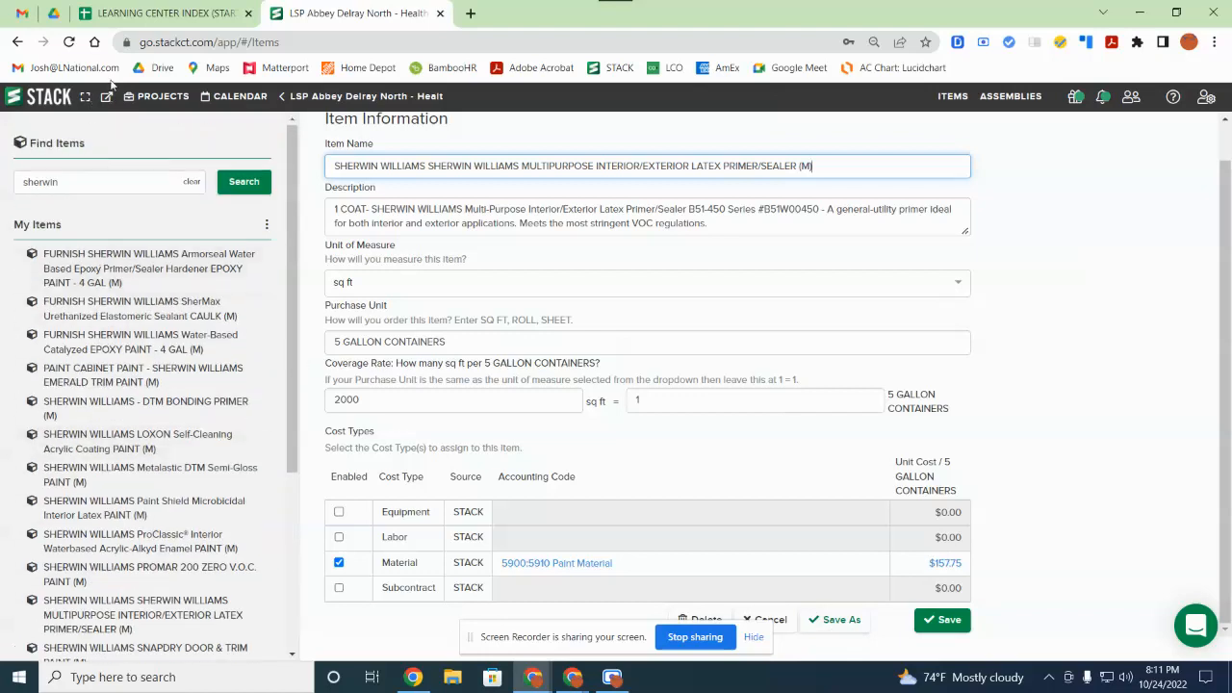
pyautogui.click(188, 181)
pyautogui.write('p')
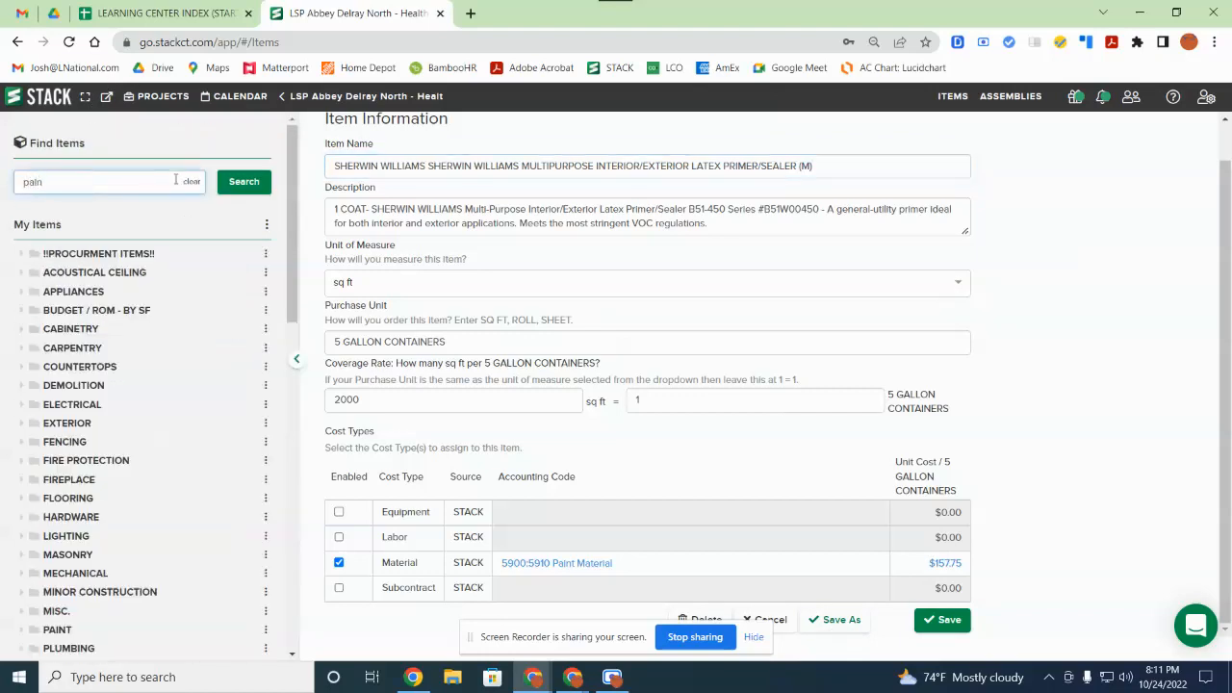
pyautogui.write('aint')
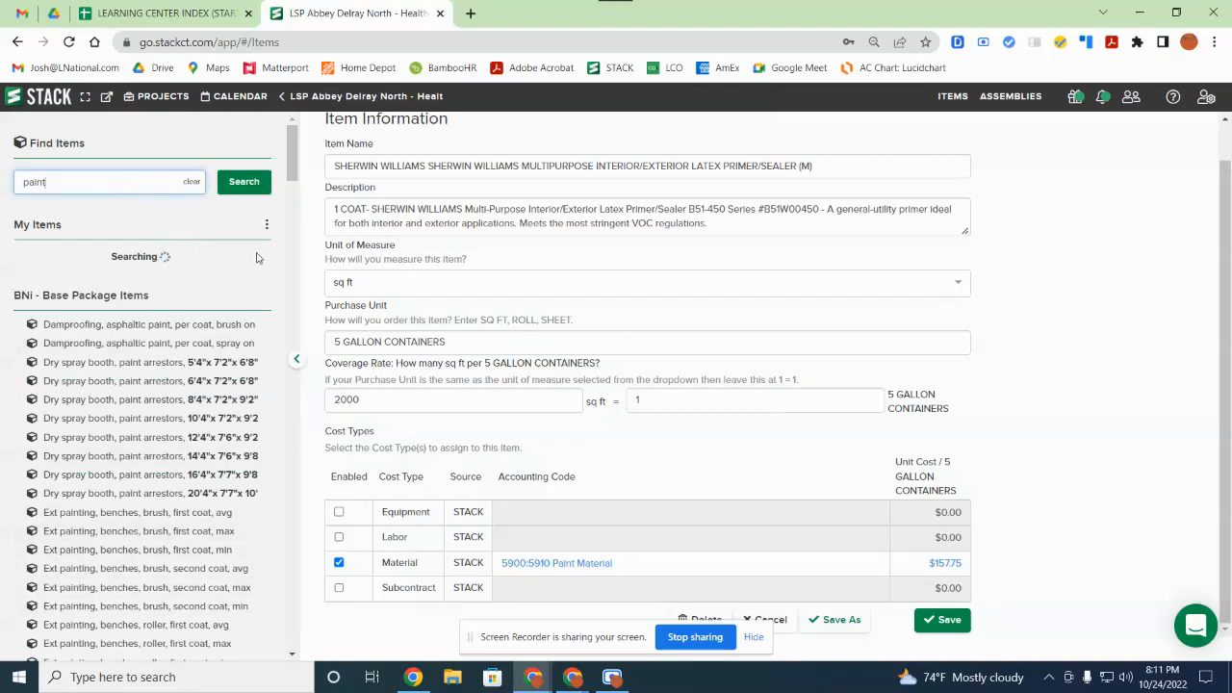
# Step: Discard the item form and open PAINT WALLS /CEILING UP TO 10' H (L) from a 'paint wall' search
pyautogui.click(768, 619)
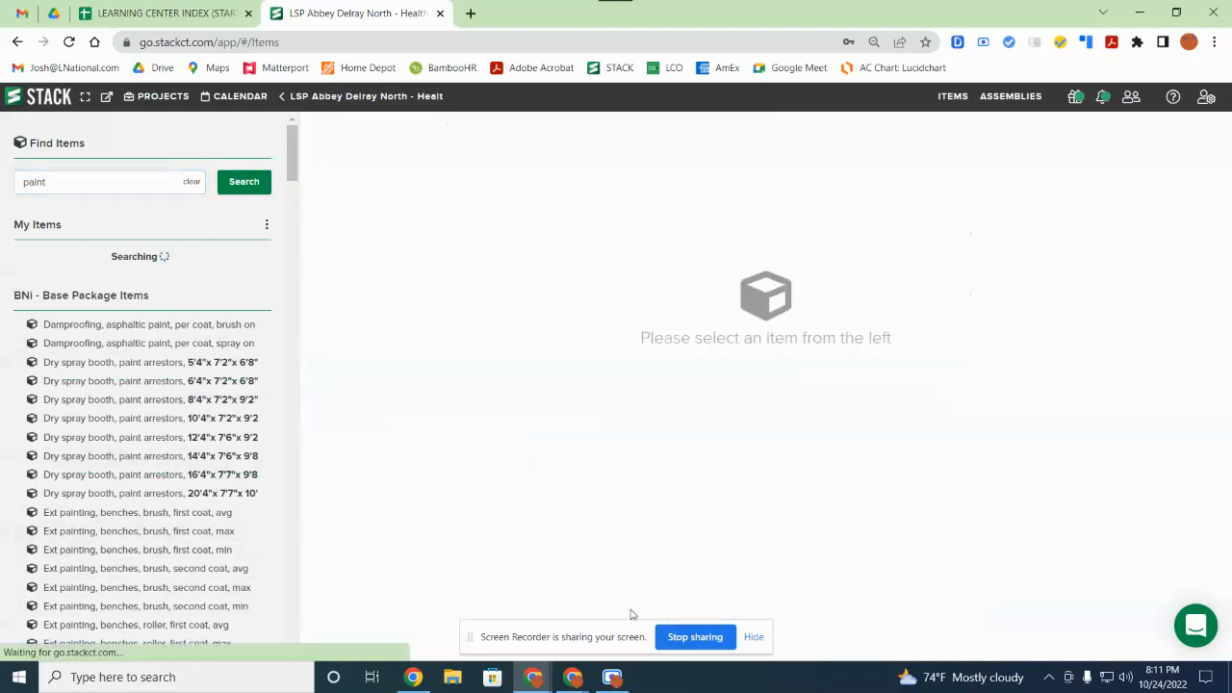
pyautogui.click(222, 184)
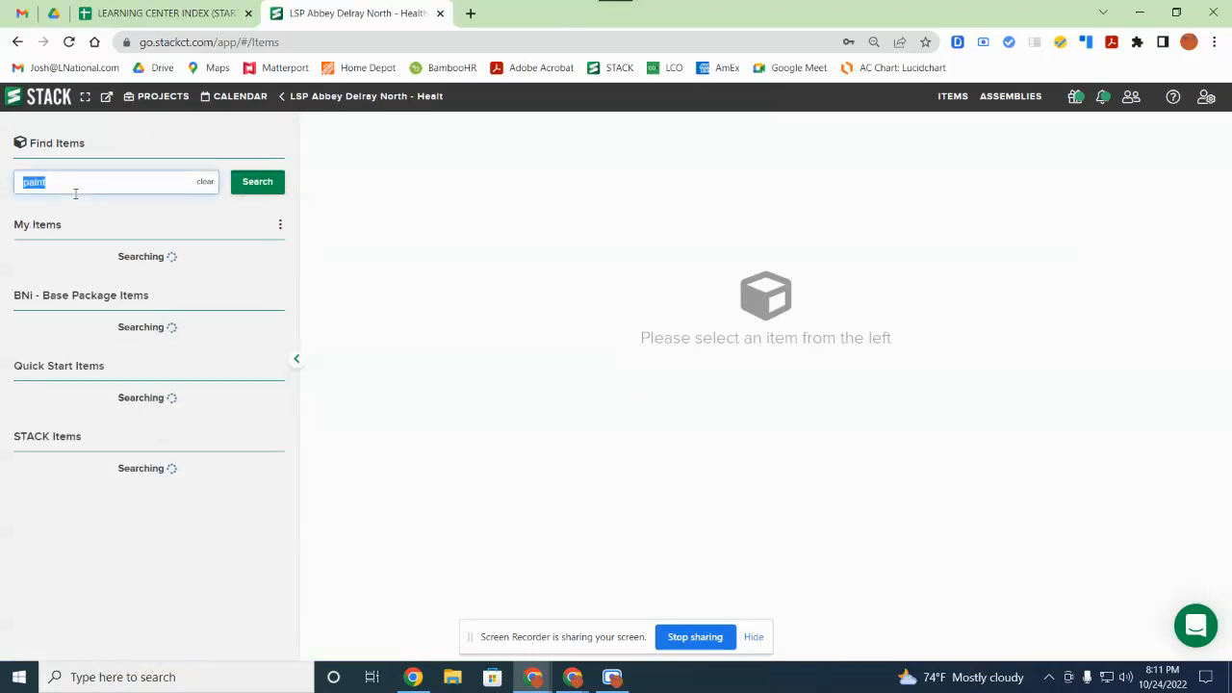
pyautogui.write('paint wall')
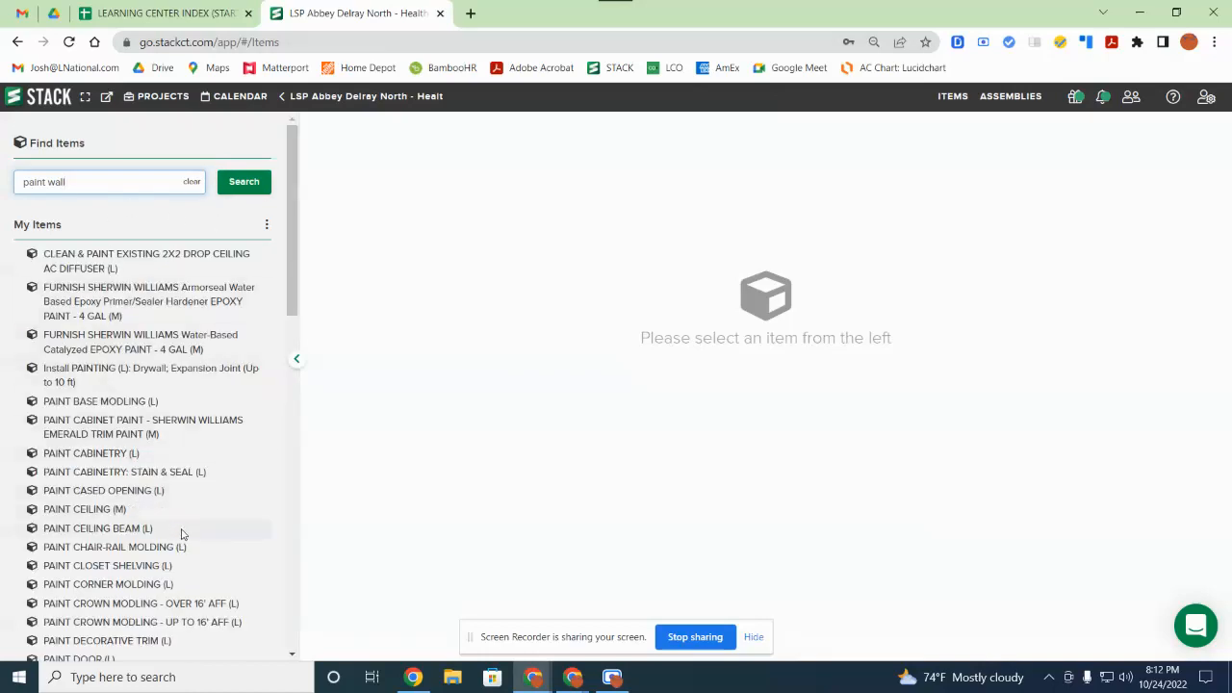
pyautogui.scroll(-1, 185, 536)
pyautogui.scroll(-5, 185, 535)
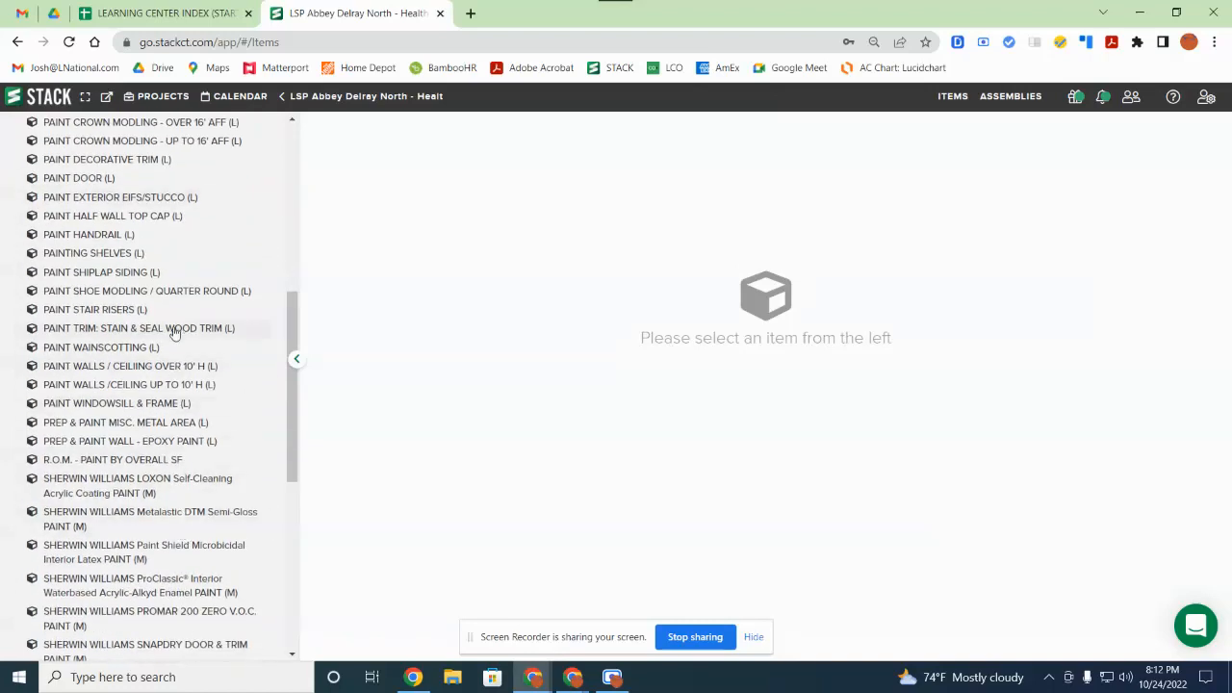
pyautogui.click(171, 391)
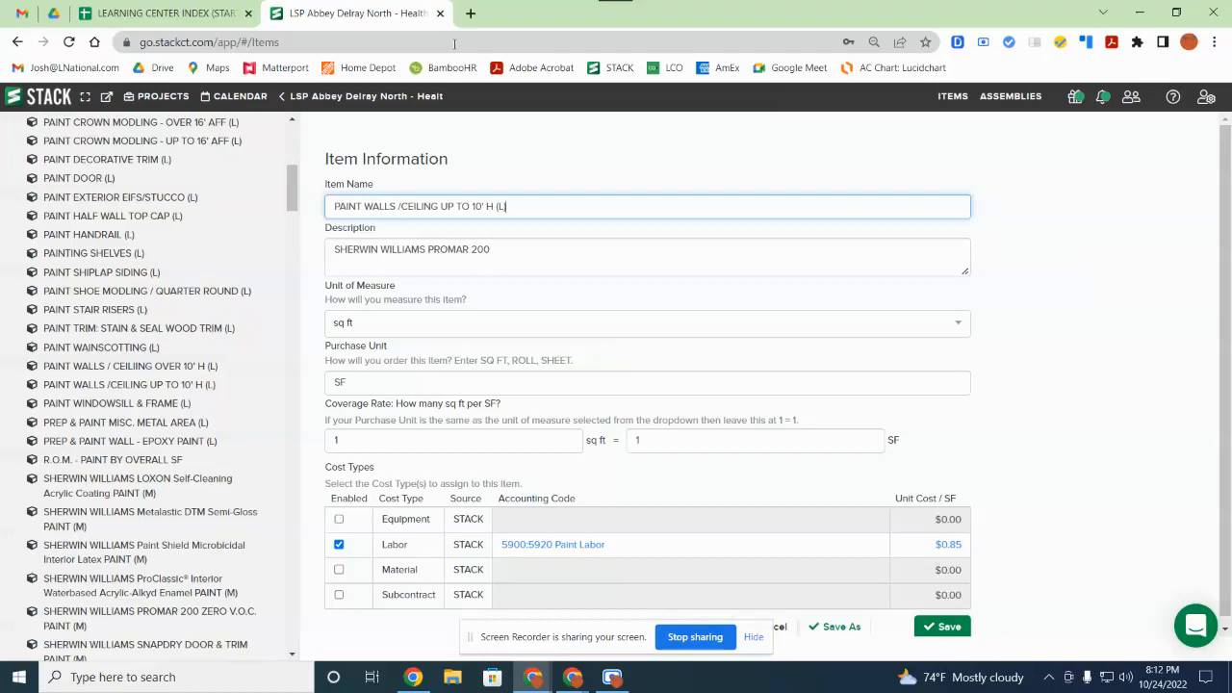
# Step: Review the paint walls labor item, then switch to the Assemblies library
pyautogui.write(')')
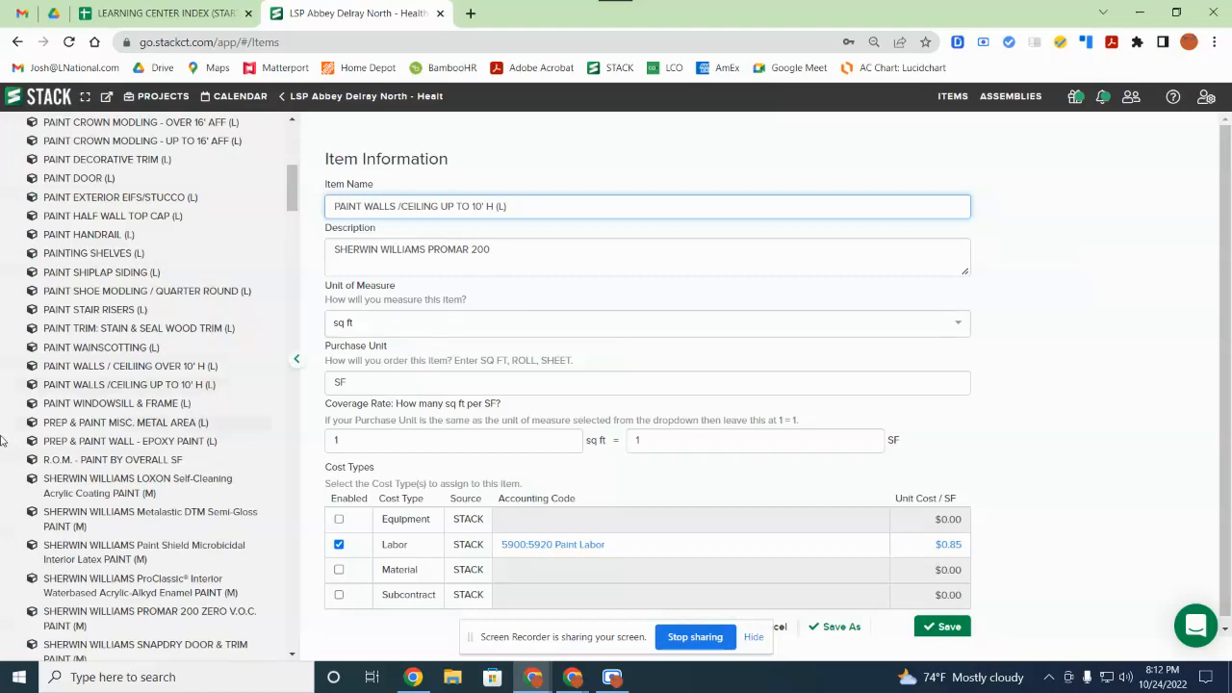
pyautogui.scroll(5, 101, 426)
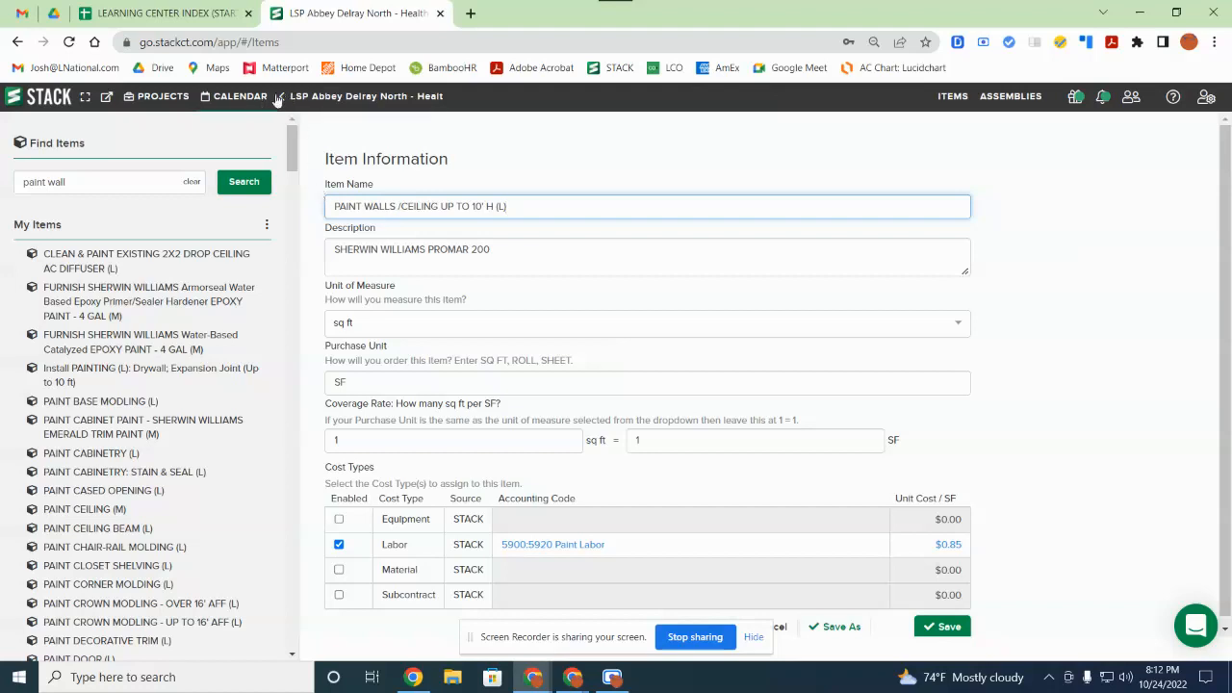
pyautogui.click(1009, 96)
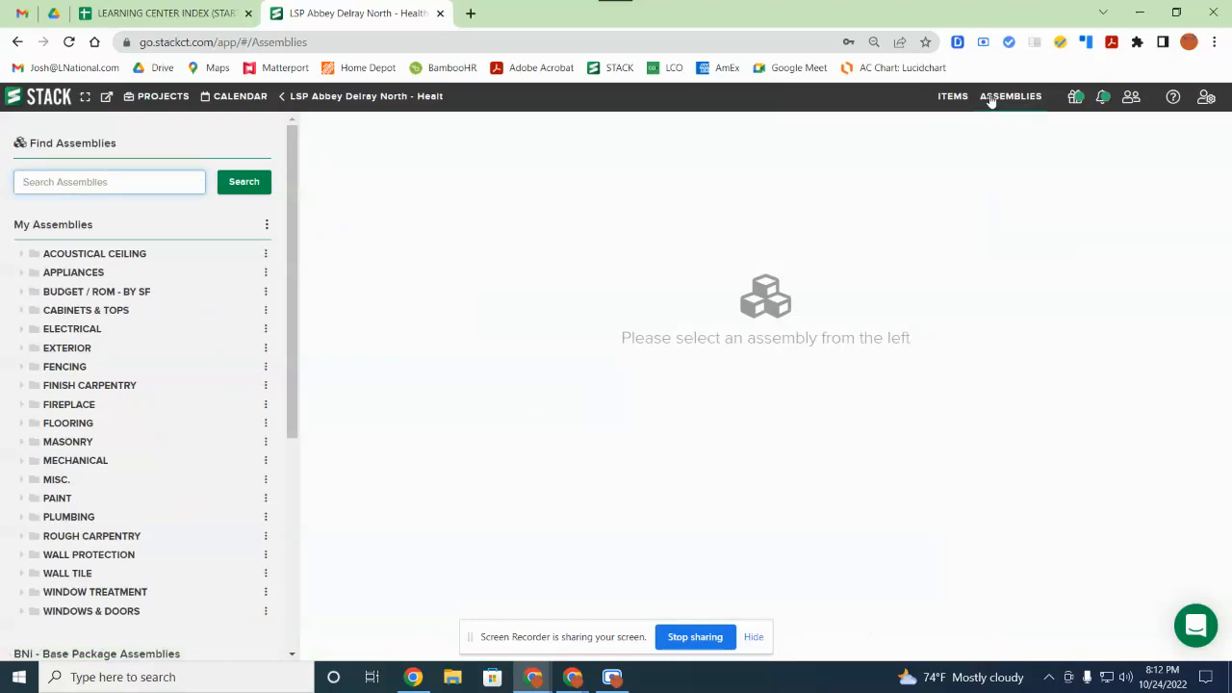
# Step: Search assemblies for paint wall and open PRIME & PAINT WALL / CEILING
pyautogui.click(37, 190)
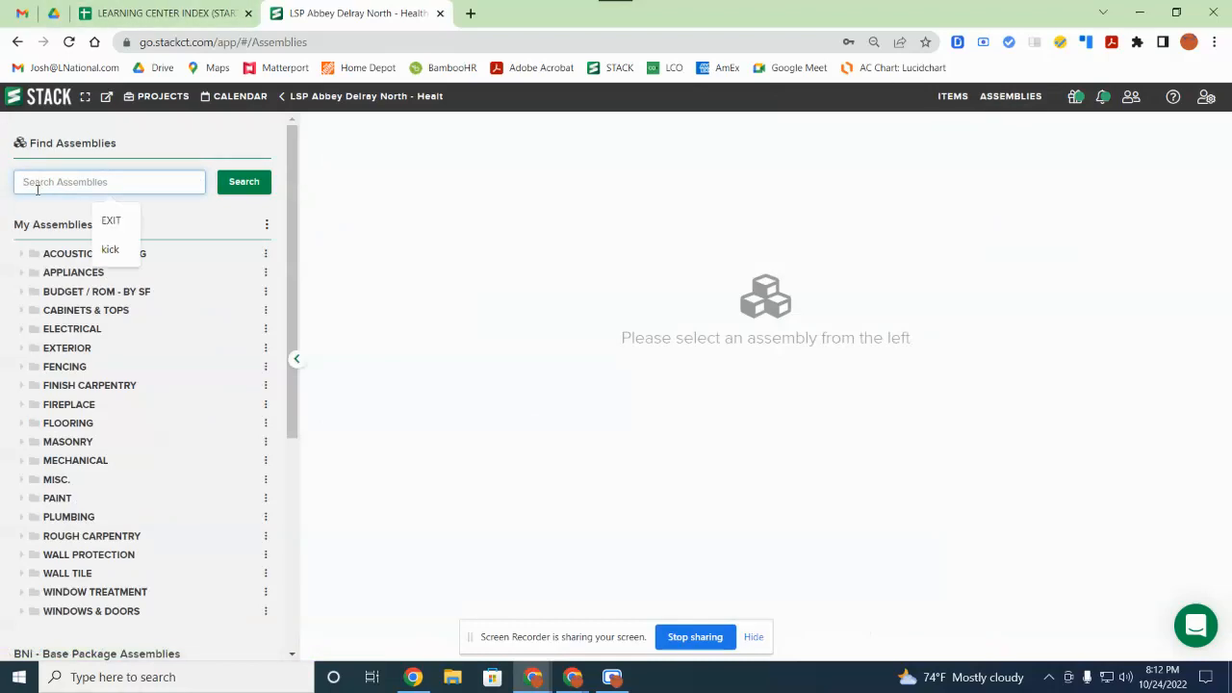
pyautogui.write('pa')
pyautogui.write('inht')
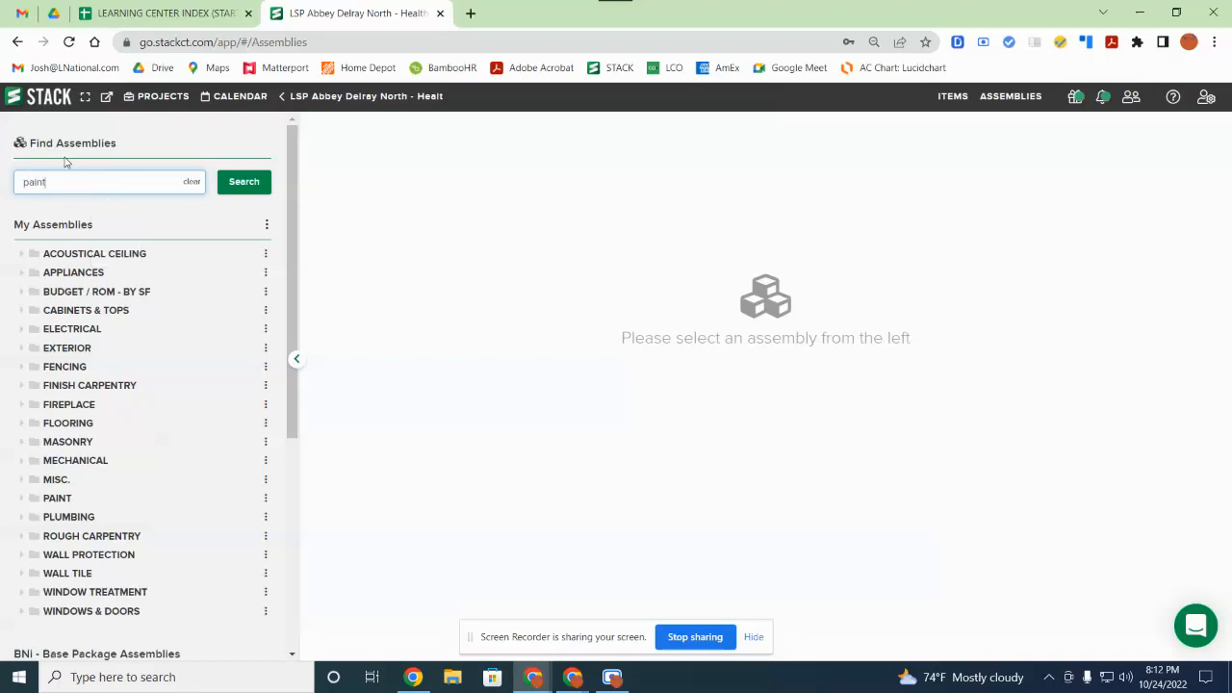
pyautogui.write('ll')
pyautogui.press('Return')
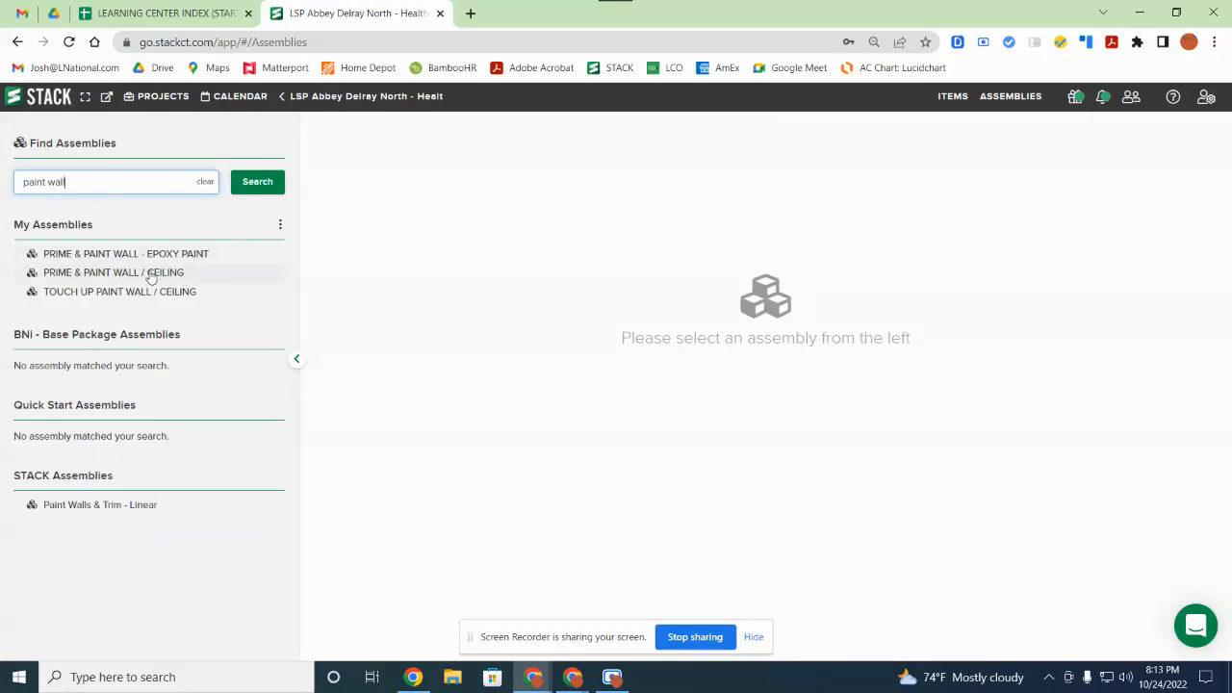
pyautogui.click(151, 276)
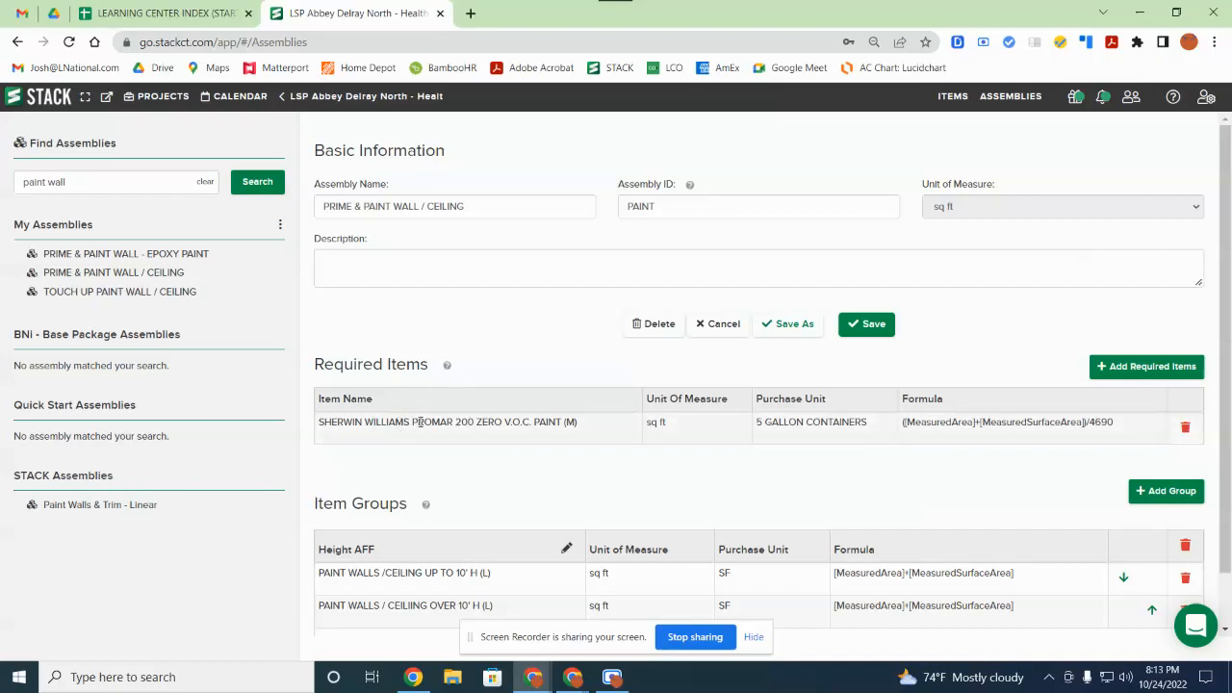
# Step: Review the assembly form and bring up the Add Required Items dialog
pyautogui.scroll(-1, 414, 423)
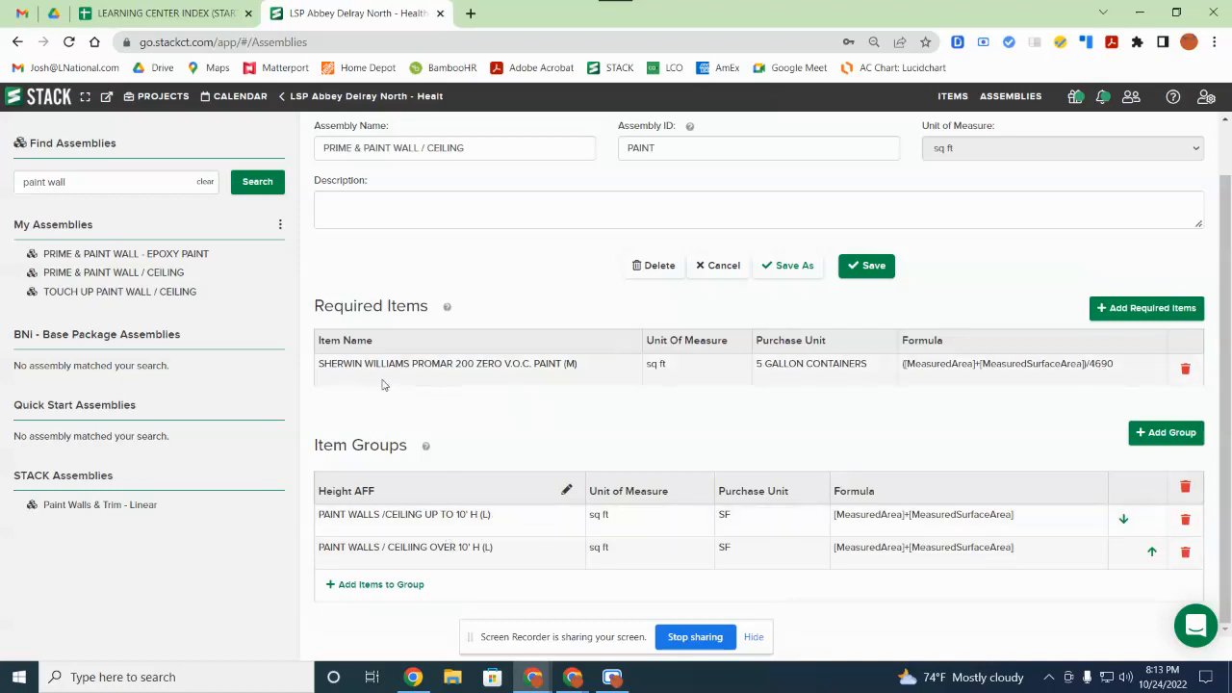
pyautogui.scroll(1, 369, 378)
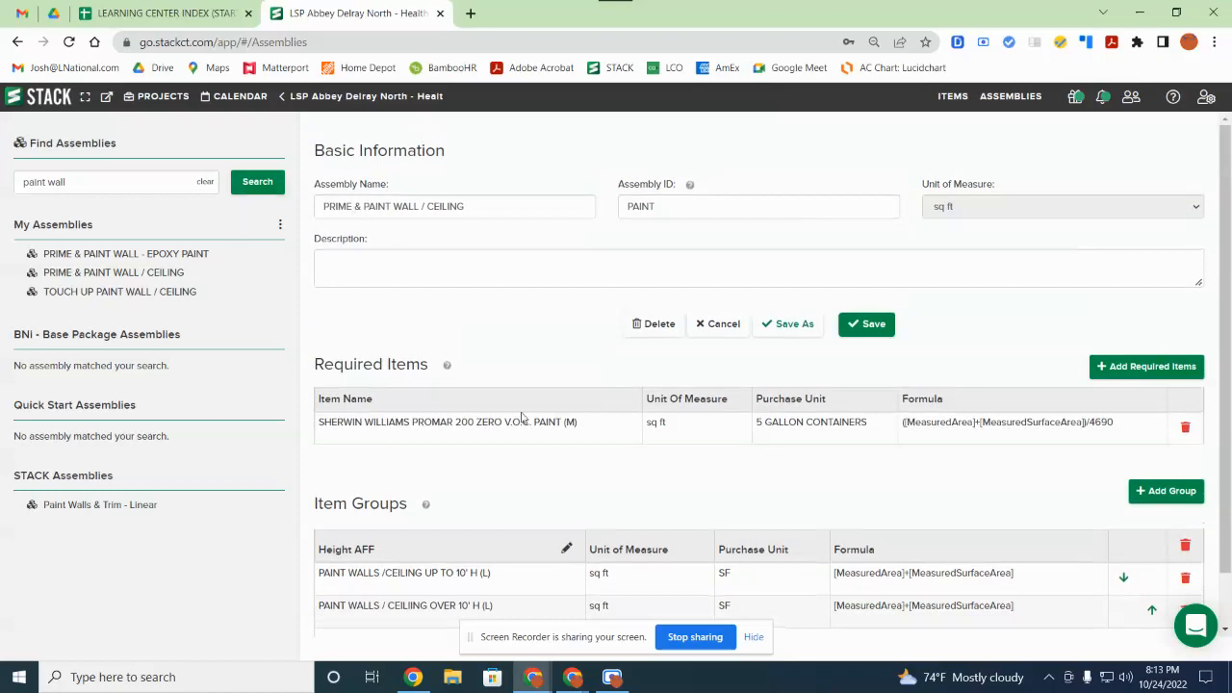
pyautogui.scroll(-1, 674, 475)
pyautogui.click(1132, 318)
# Step: Search 'Primer' and add the Sherwin Williams multipurpose primer as a required item
pyautogui.click(647, 187)
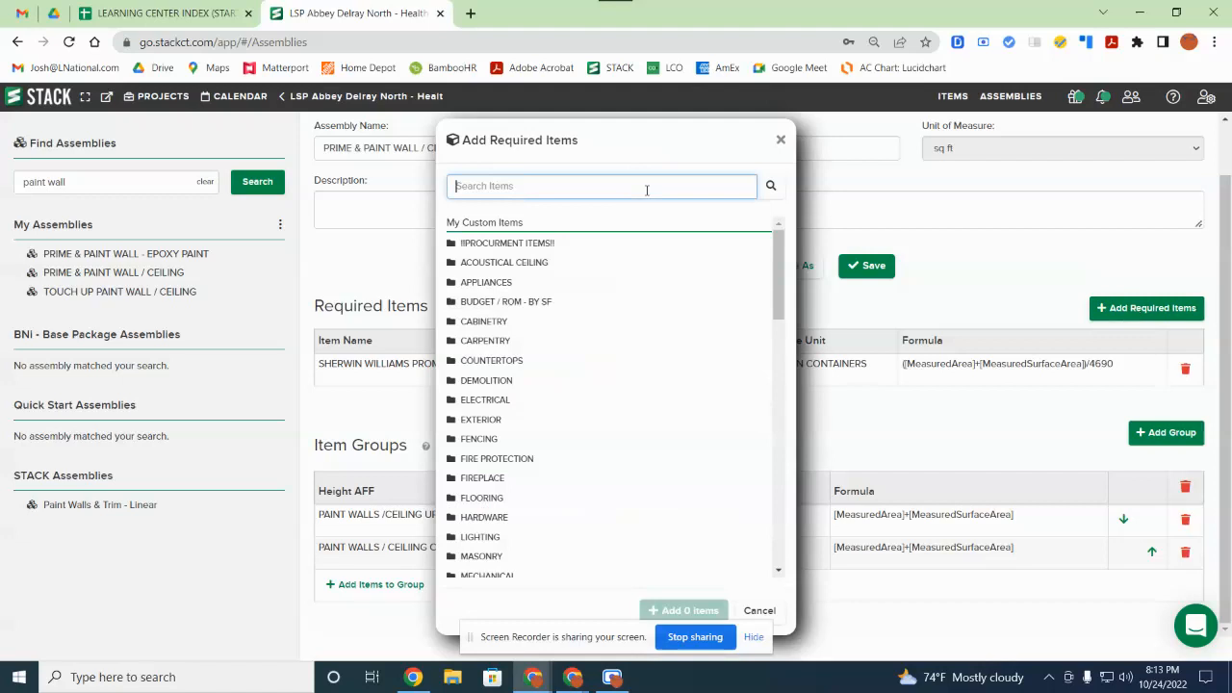
pyautogui.write('Primer')
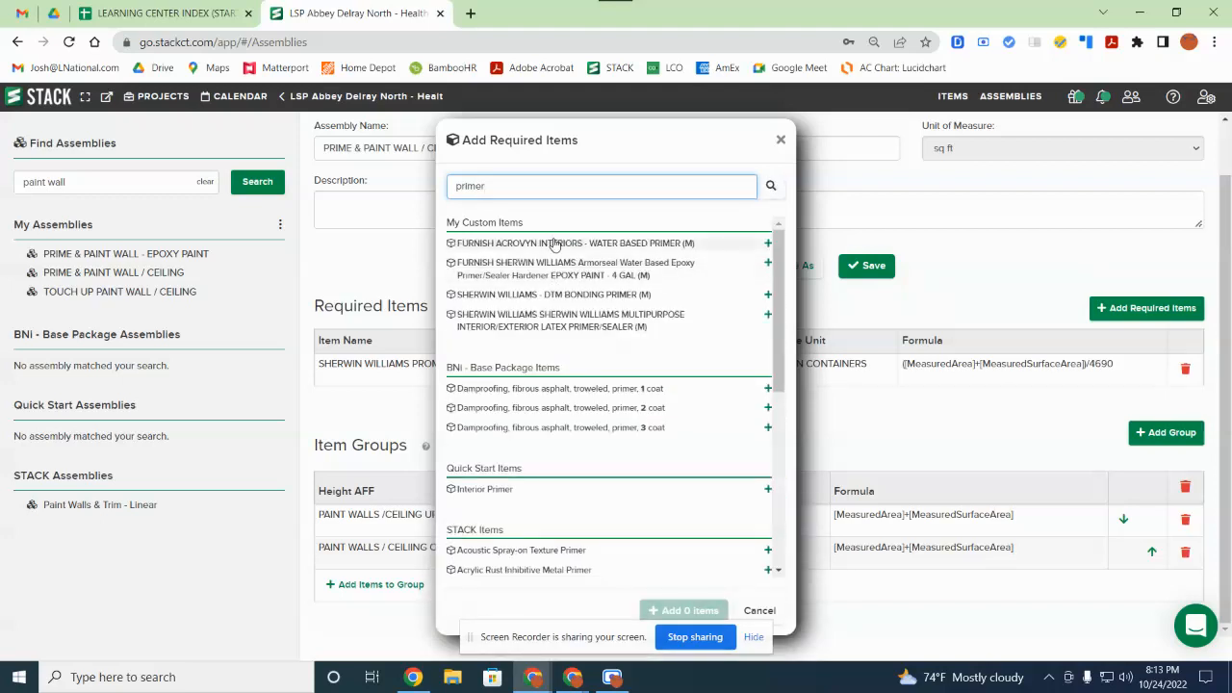
pyautogui.click(576, 328)
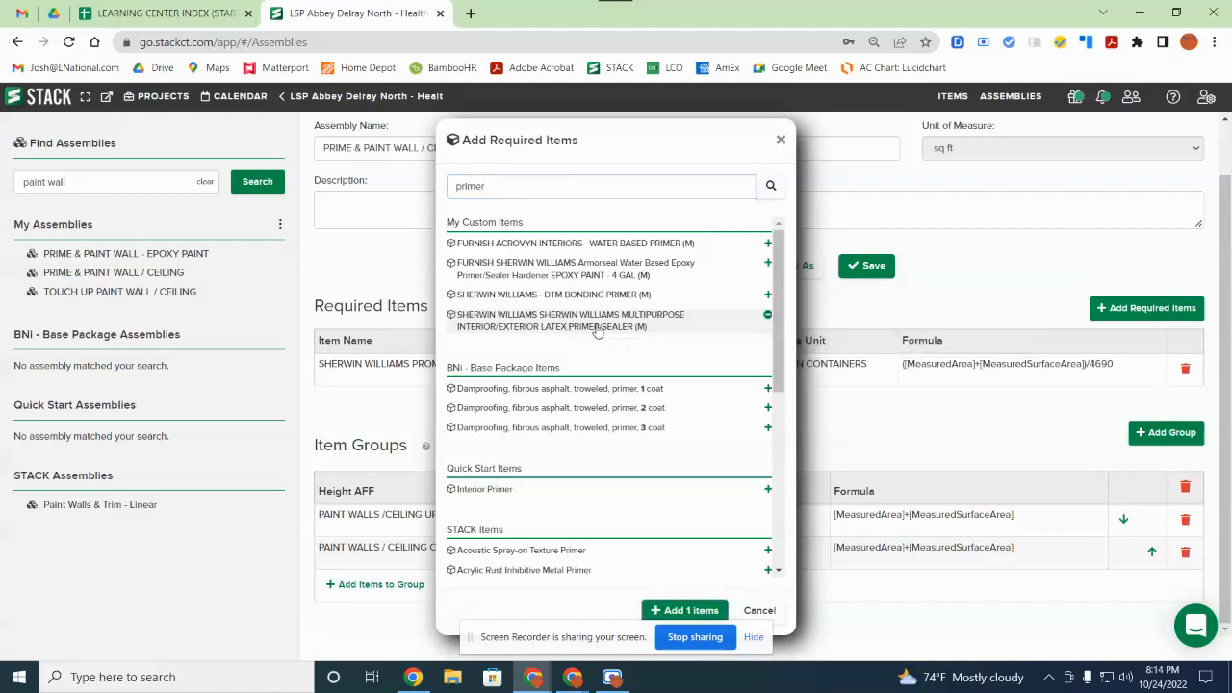
pyautogui.click(655, 611)
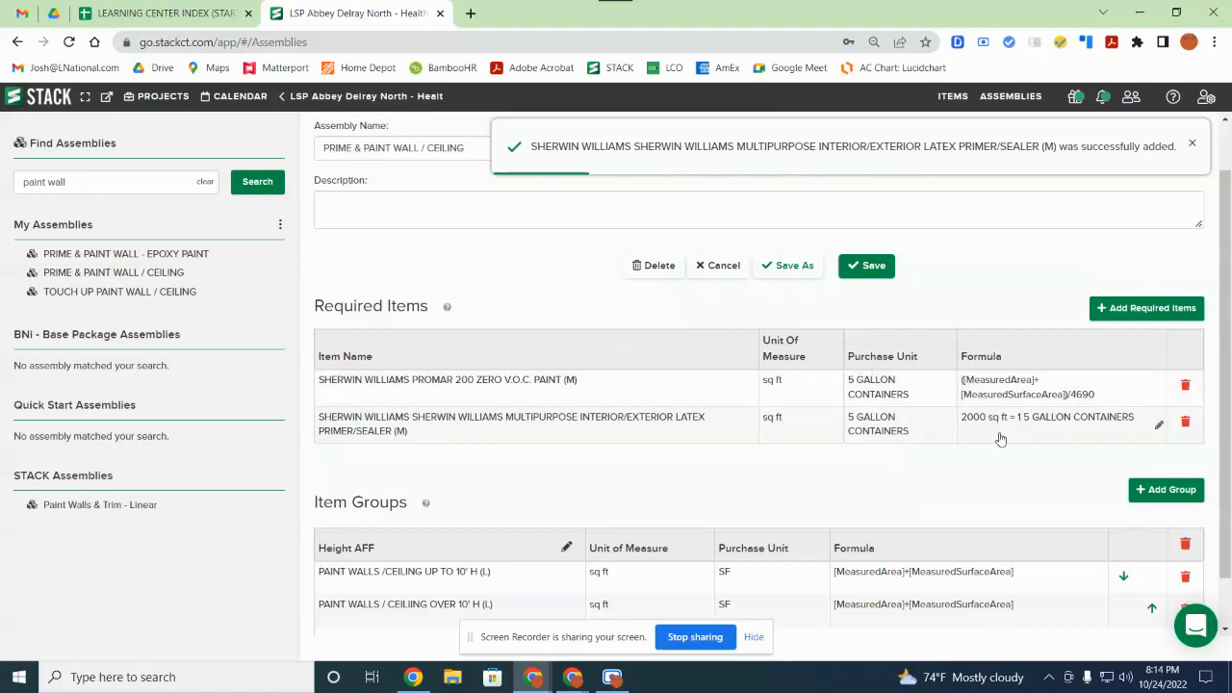
# Step: Save the PRIME & PAINT WALL / CEILING assembly and review its required items and groups
pyautogui.scroll(1, 476, 405)
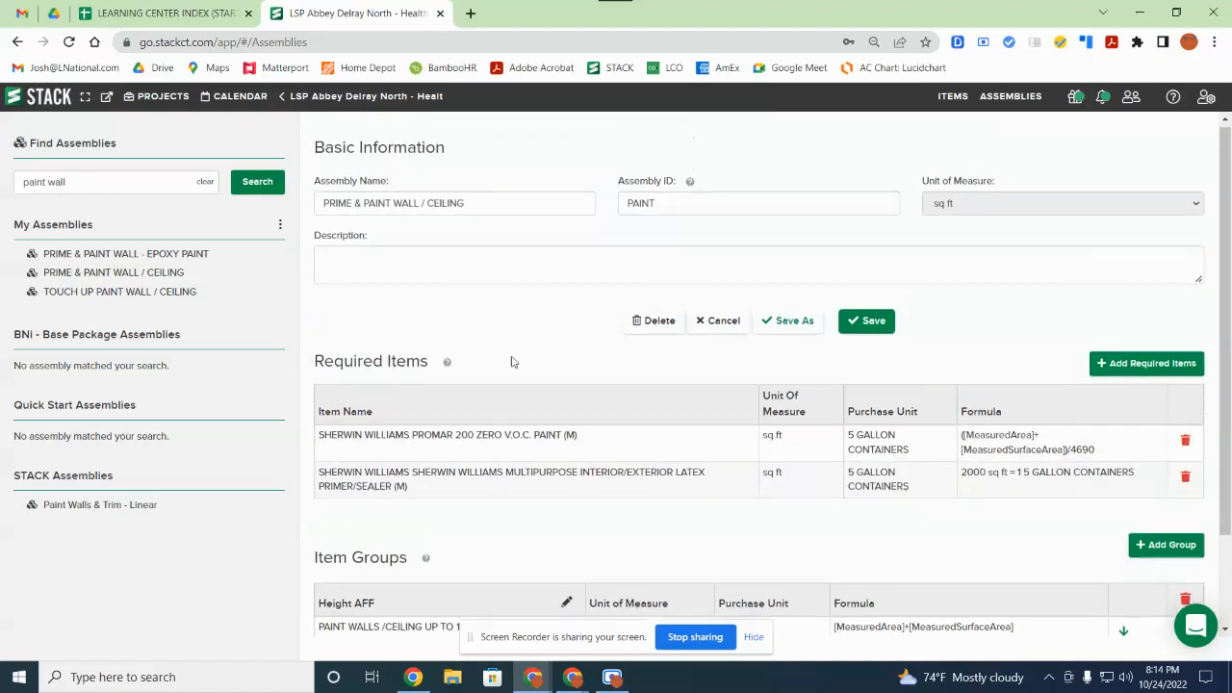
pyautogui.scroll(-2, 390, 476)
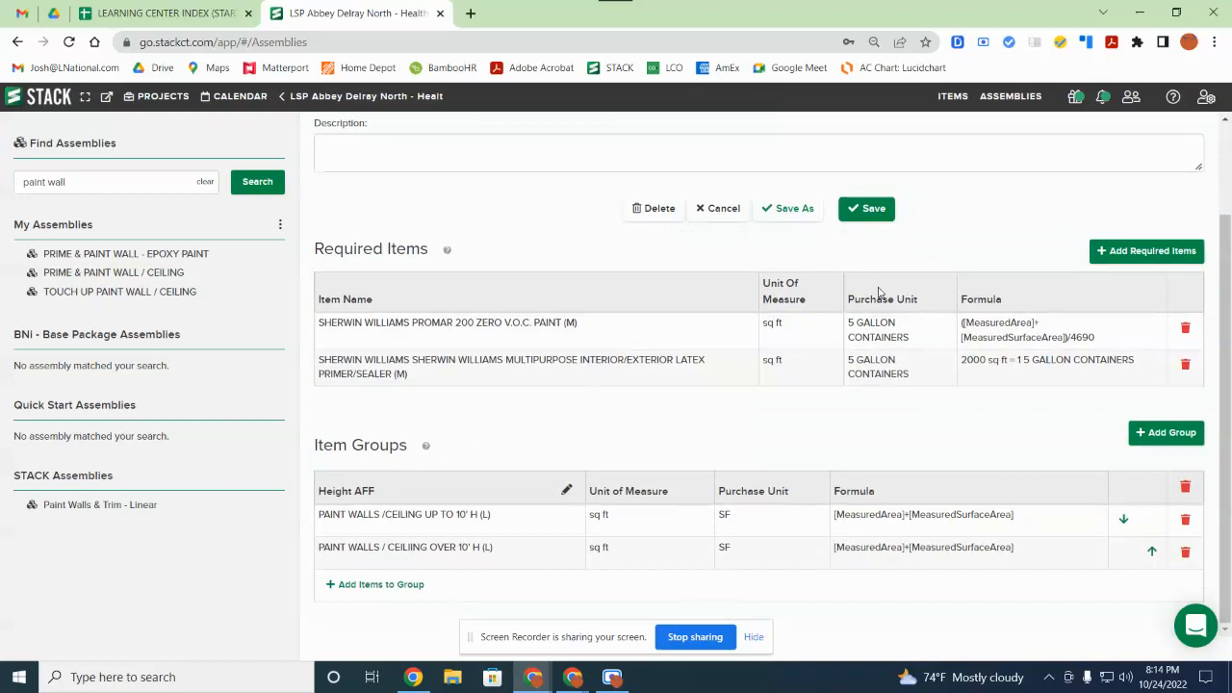
pyautogui.click(874, 212)
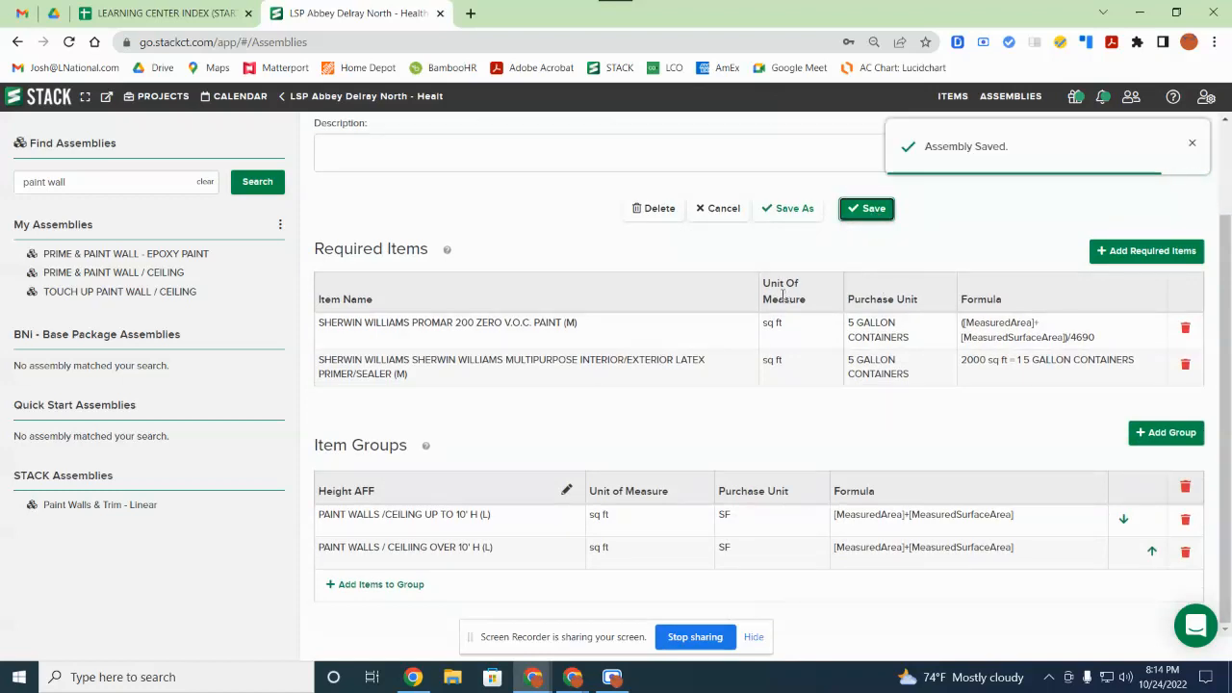
pyautogui.scroll(2, 564, 476)
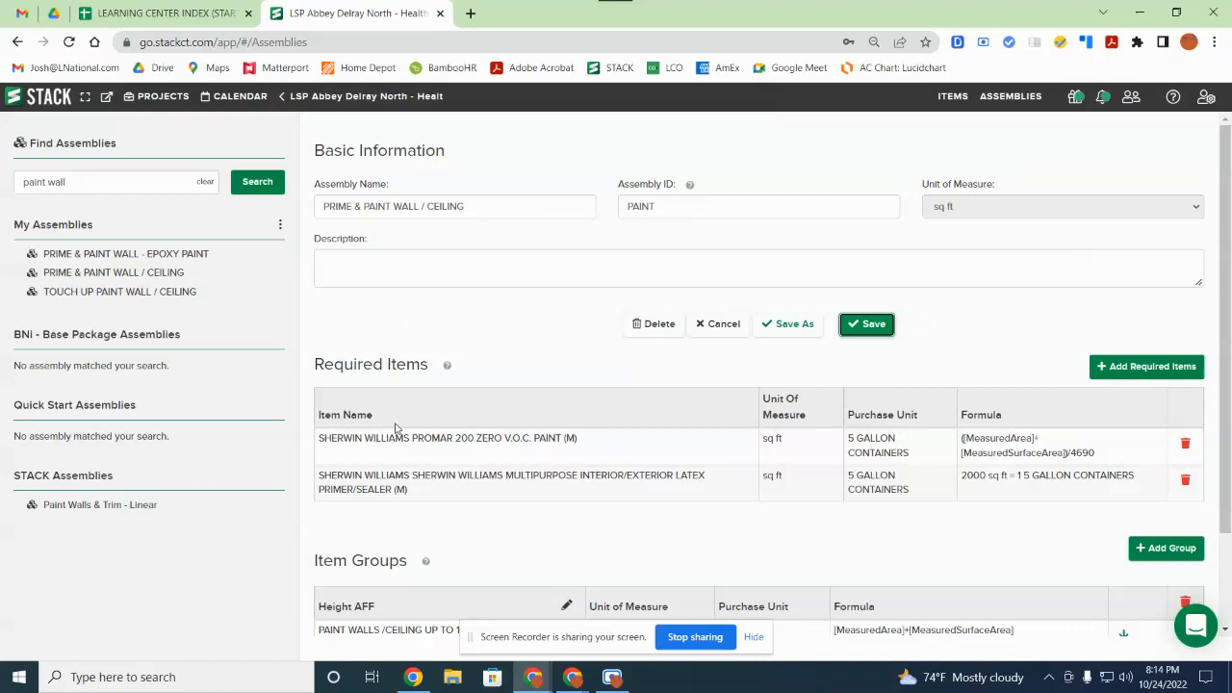
pyautogui.scroll(-1, 440, 433)
pyautogui.scroll(1, 445, 433)
pyautogui.scroll(-1, 452, 476)
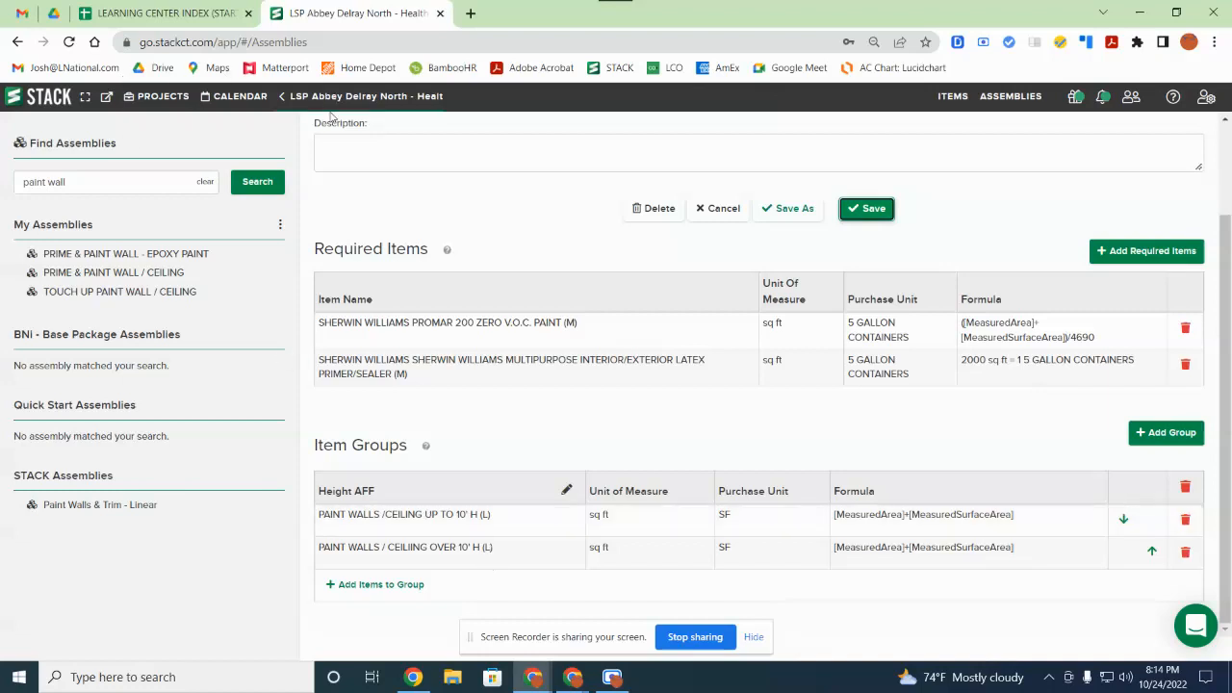
pyautogui.scroll(1, 389, 159)
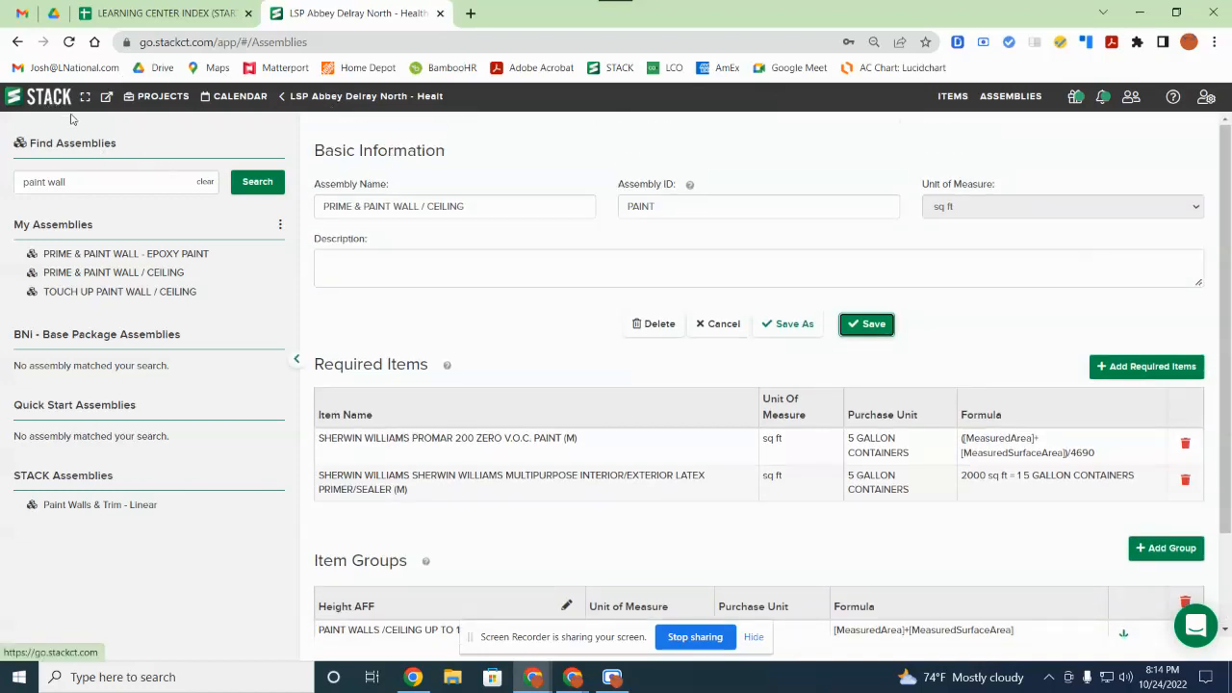
# Step: Return to LSP Abbey Delray North and browse My Library takeoffs like Paint Walls
pyautogui.click(290, 95)
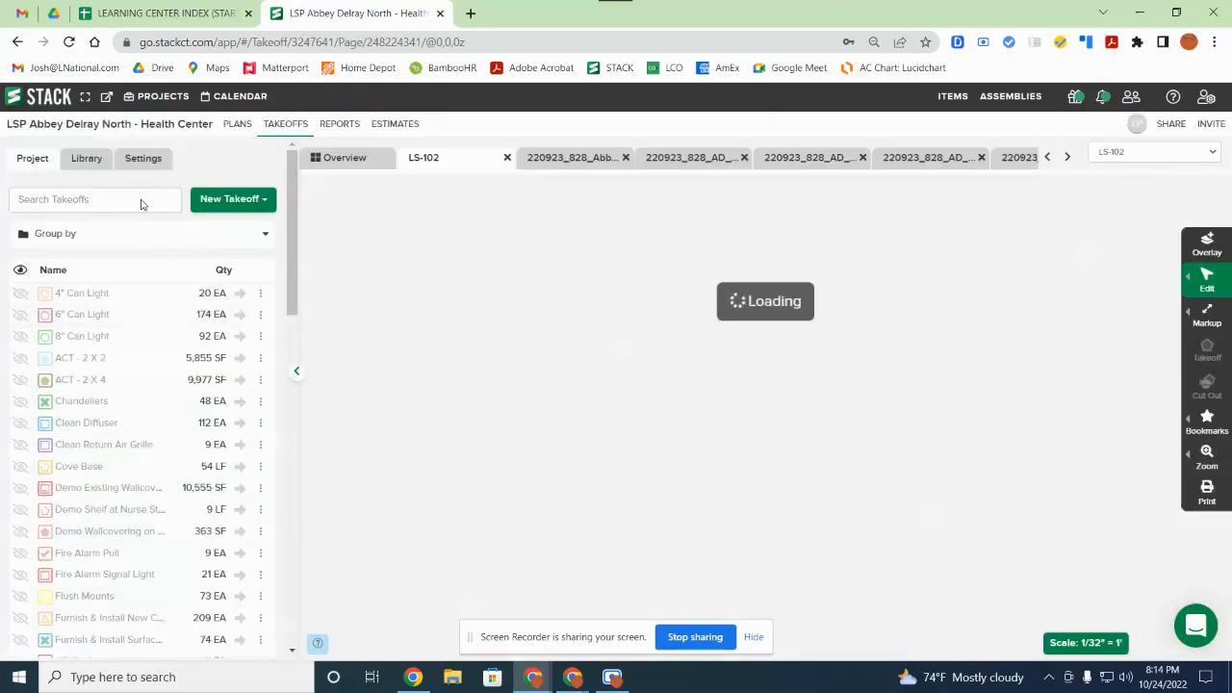
pyautogui.click(147, 202)
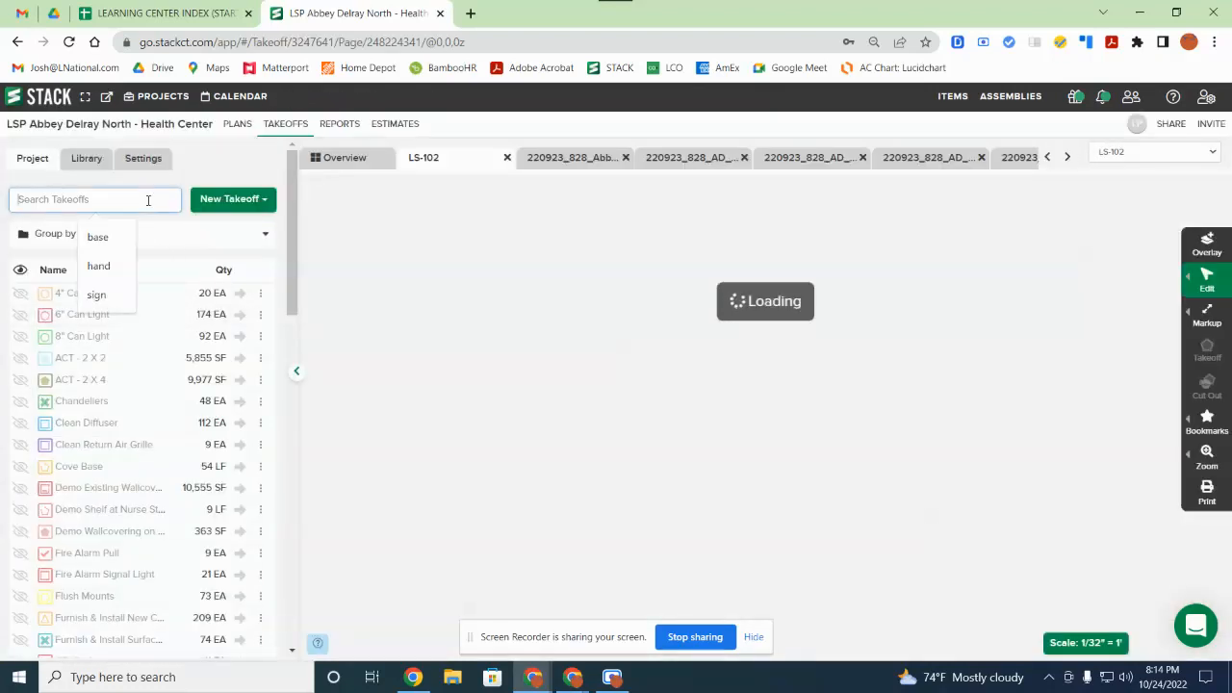
pyautogui.click(87, 159)
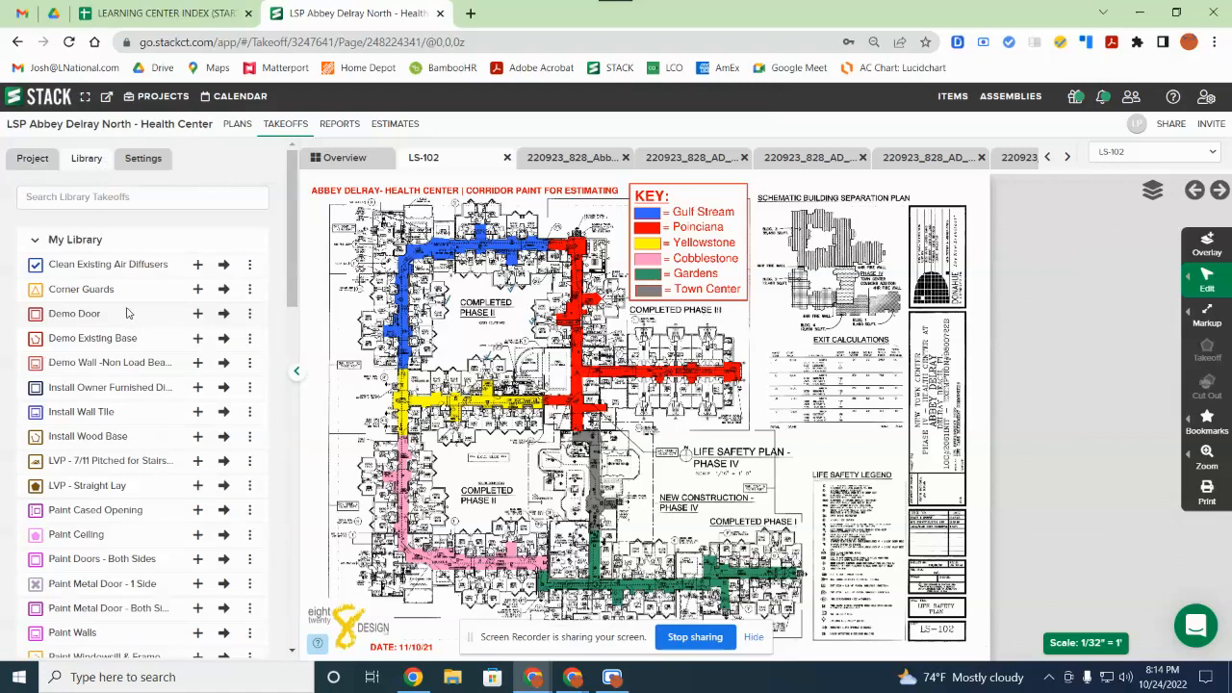
pyautogui.scroll(-4, 126, 313)
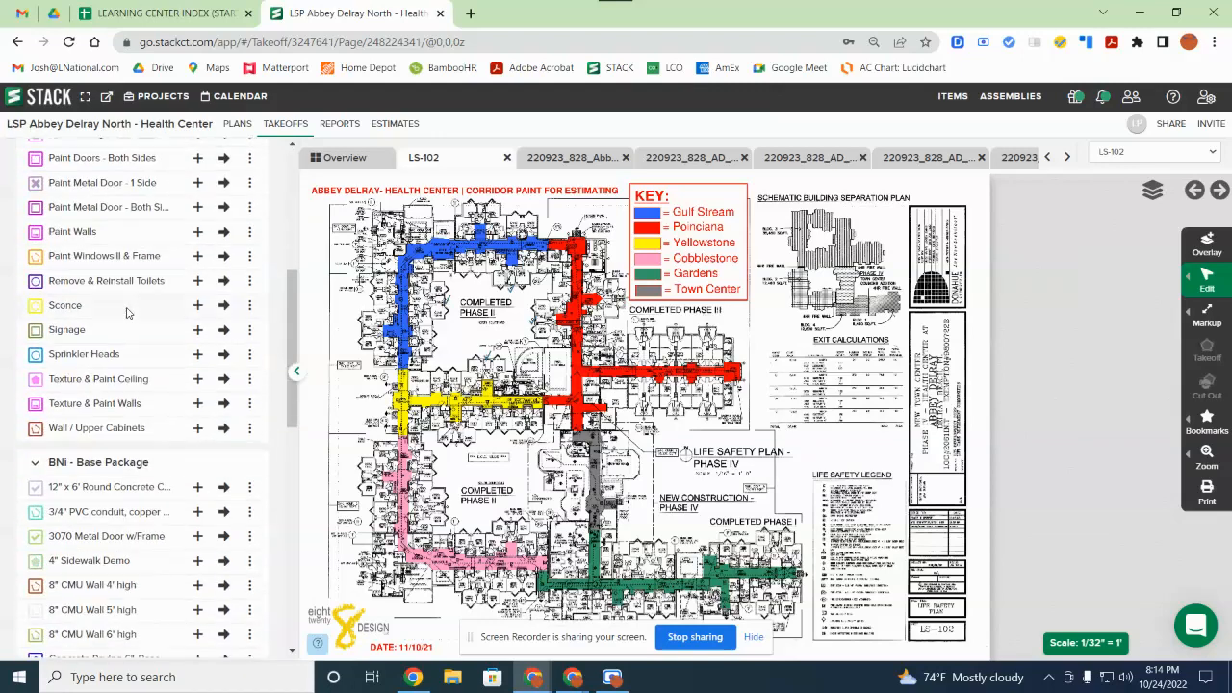
pyautogui.scroll(3, 126, 313)
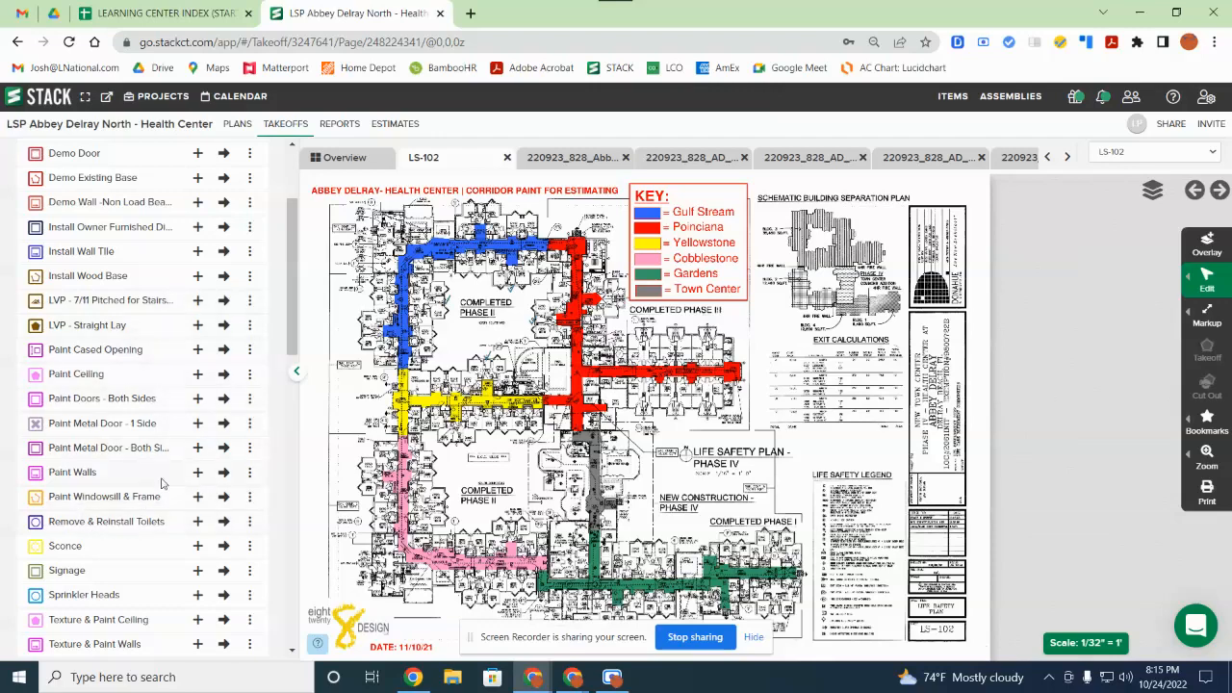
pyautogui.scroll(-2, 77, 477)
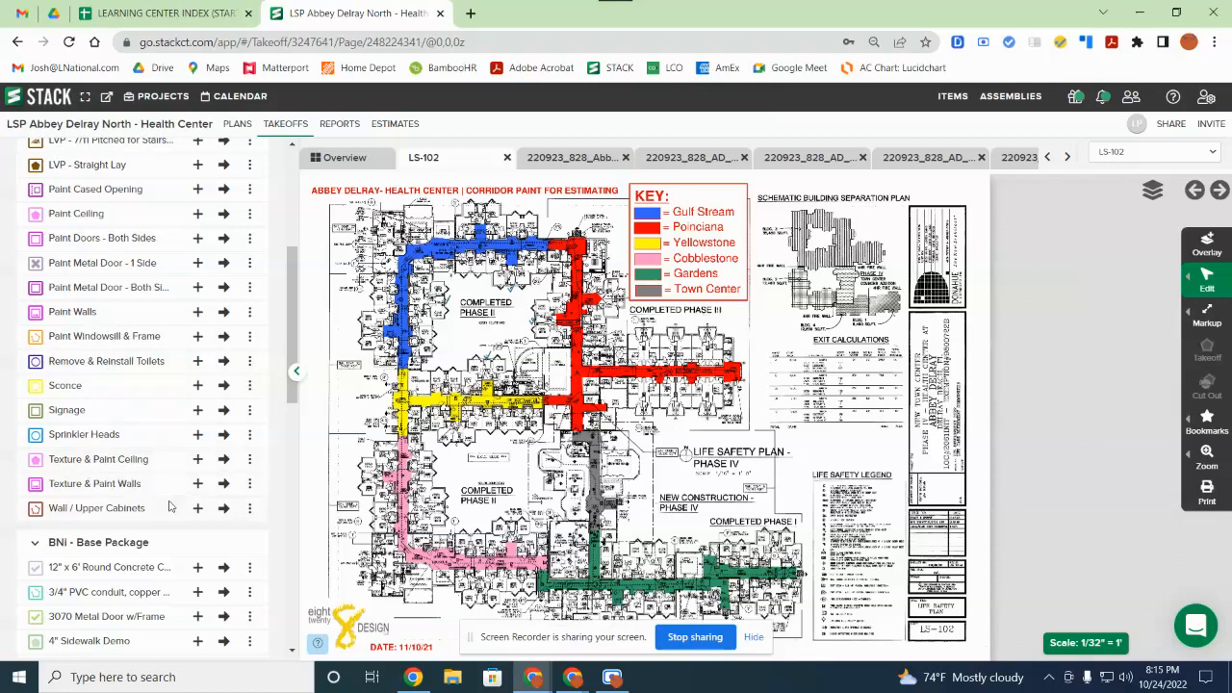
pyautogui.scroll(5, 89, 535)
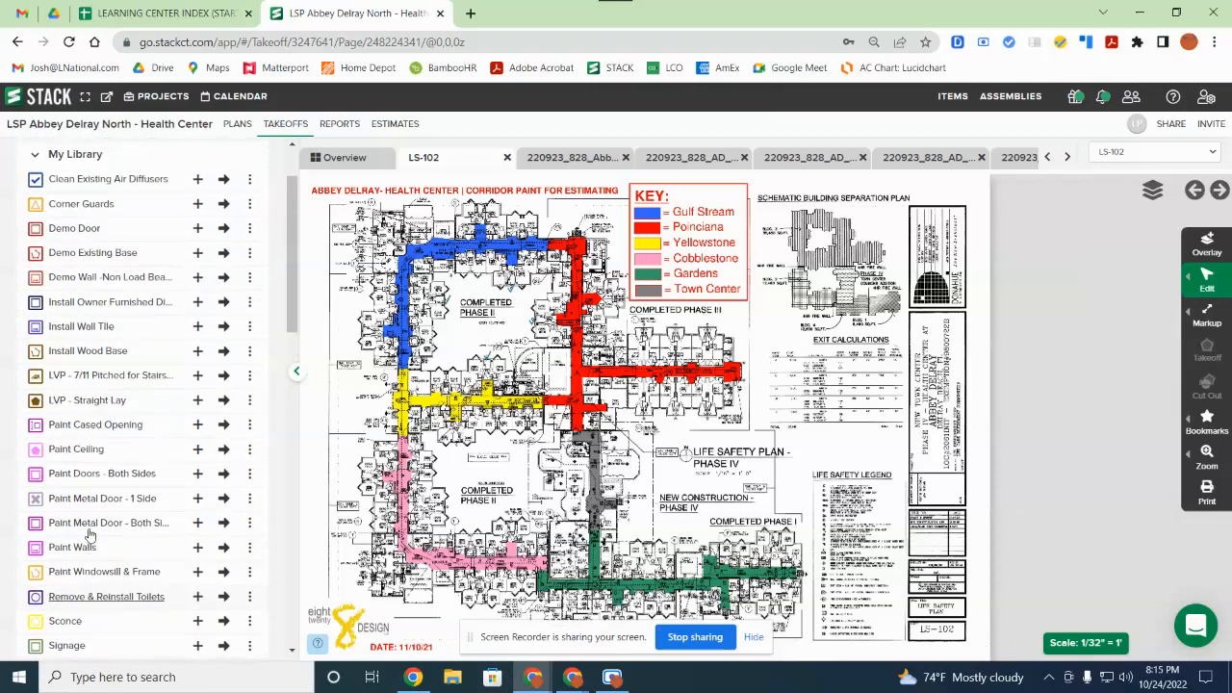
pyautogui.scroll(2, 104, 366)
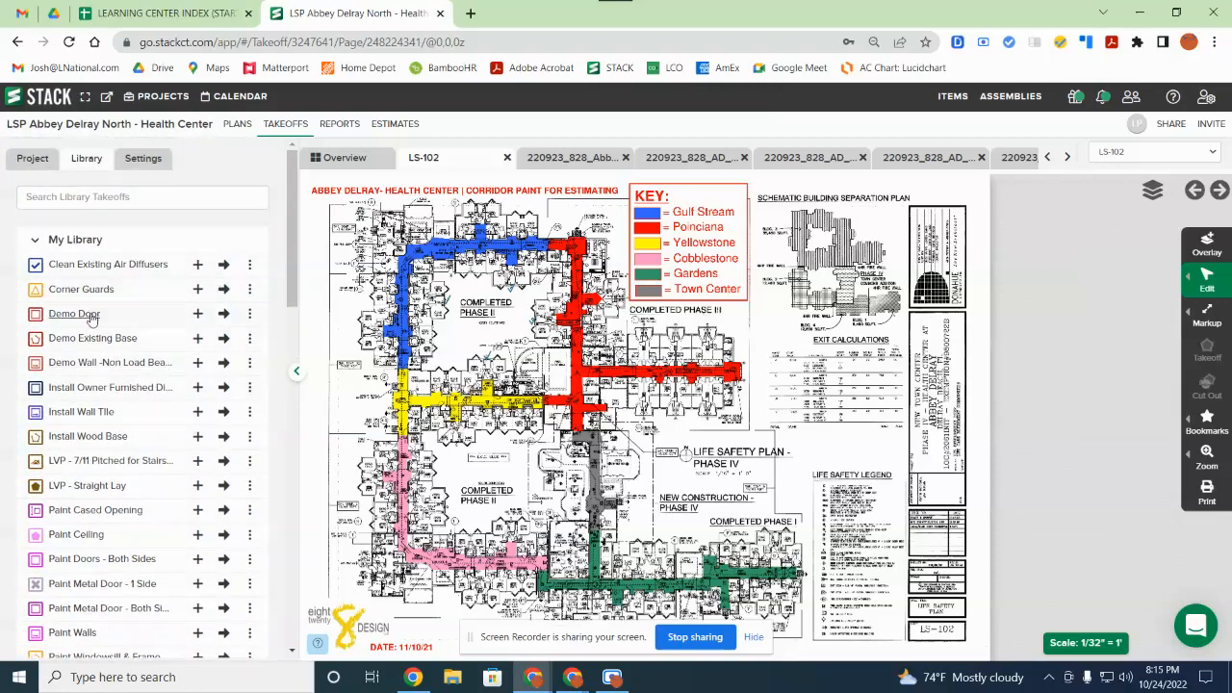
pyautogui.scroll(-5, 125, 336)
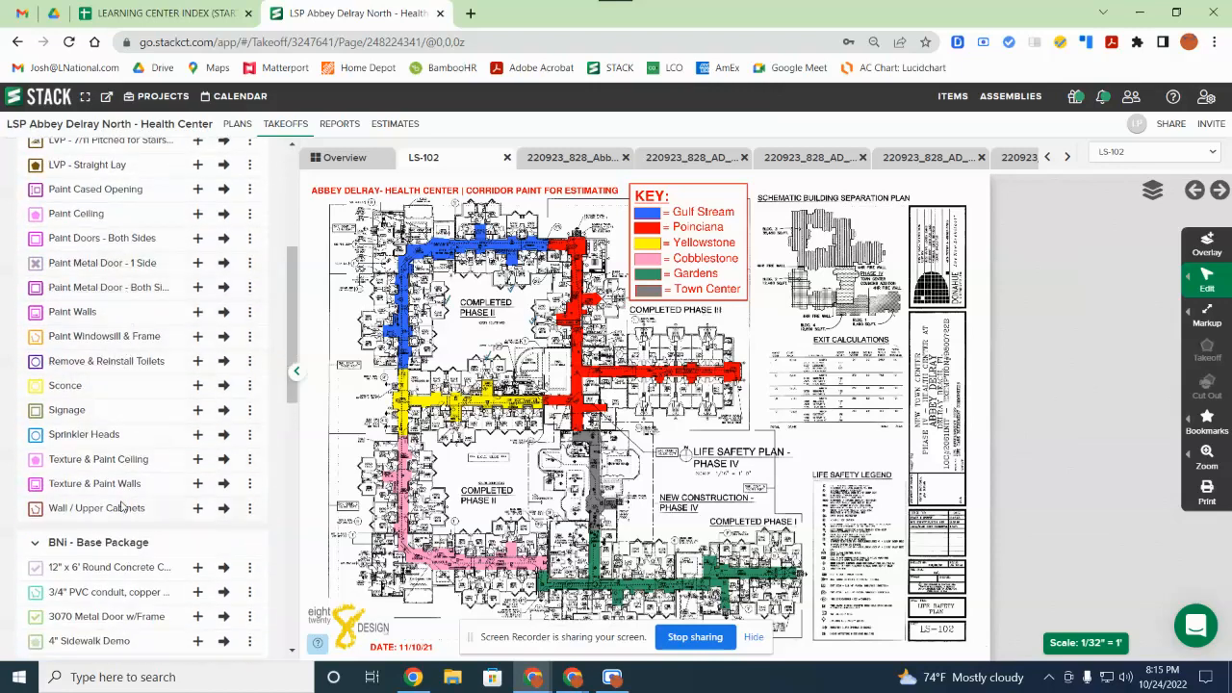
pyautogui.scroll(5, 132, 408)
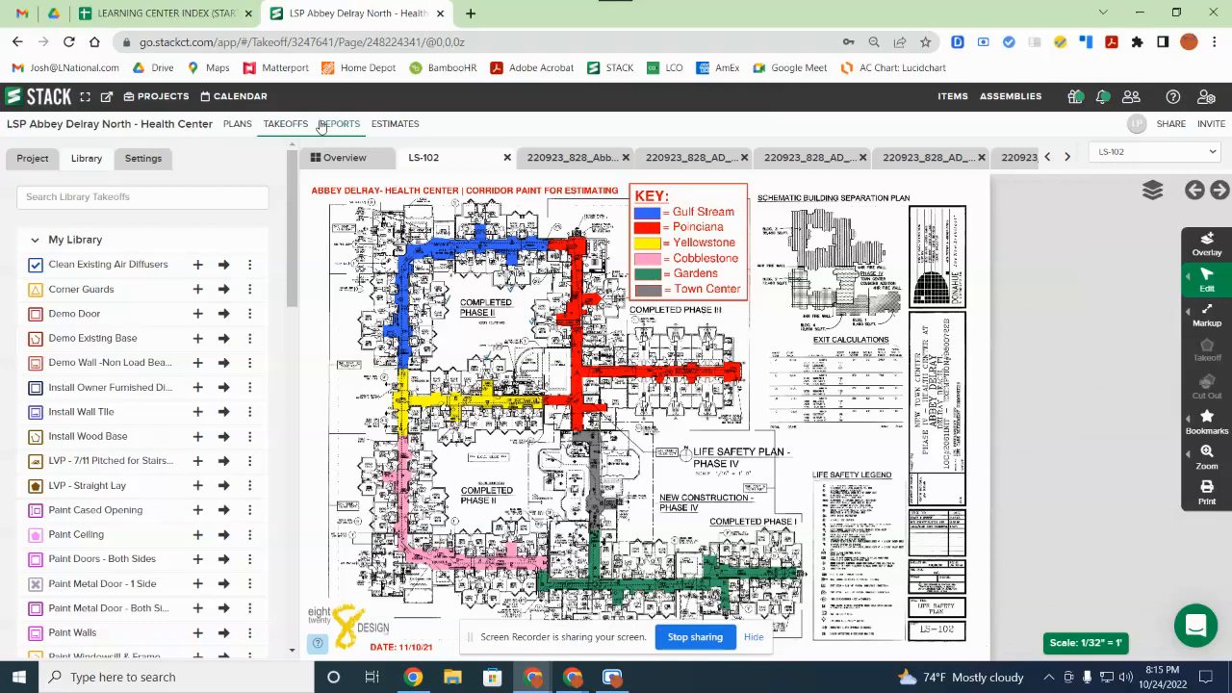
# Step: Switch to Plans, zoom into the LS-102 Life Safety Plan area, and focus Find Pages
pyautogui.click(238, 124)
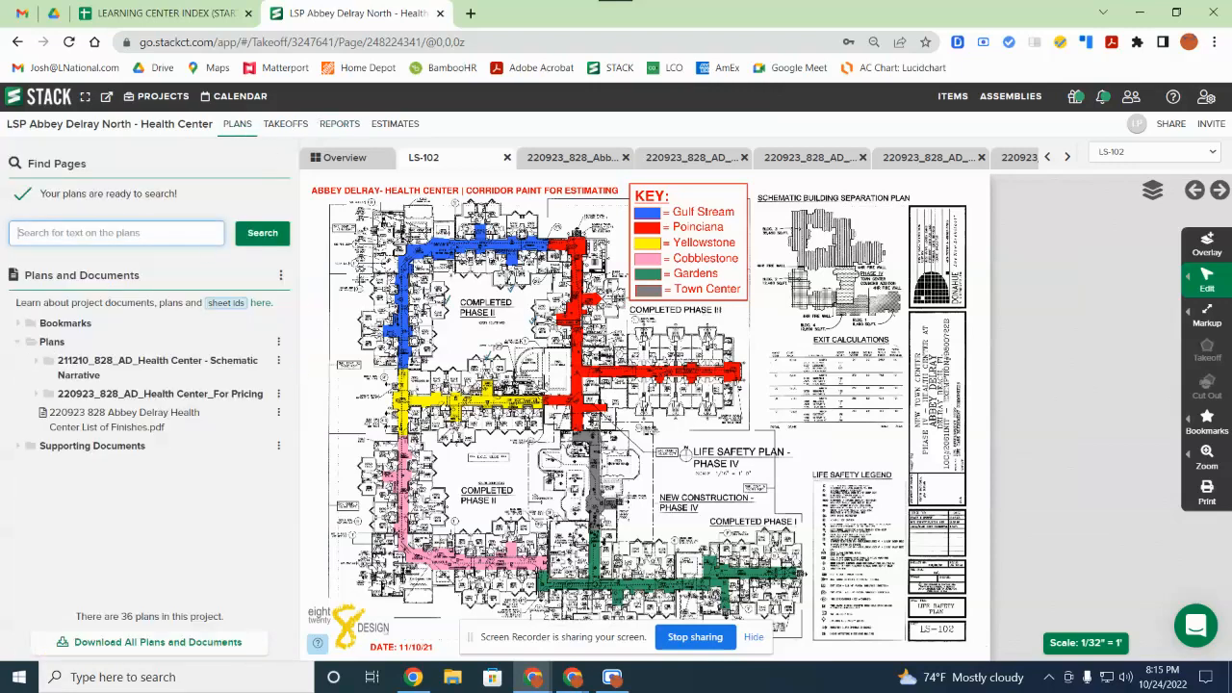
pyautogui.scroll(3, 728, 375)
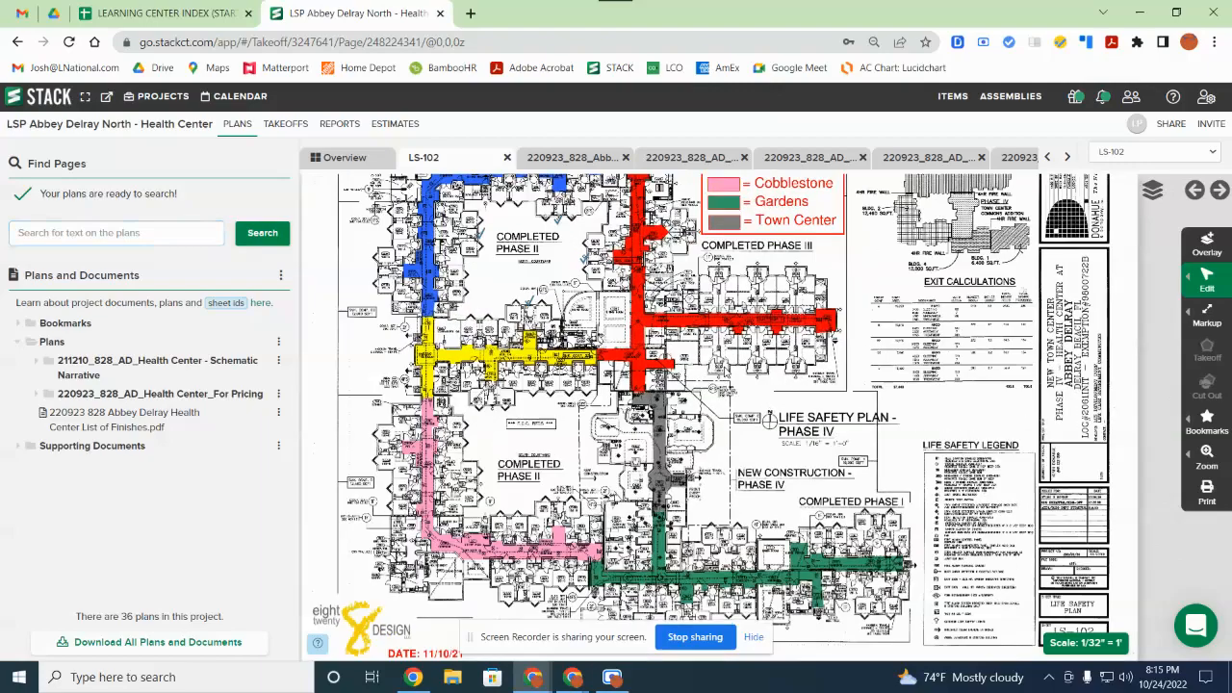
pyautogui.scroll(3, 776, 382)
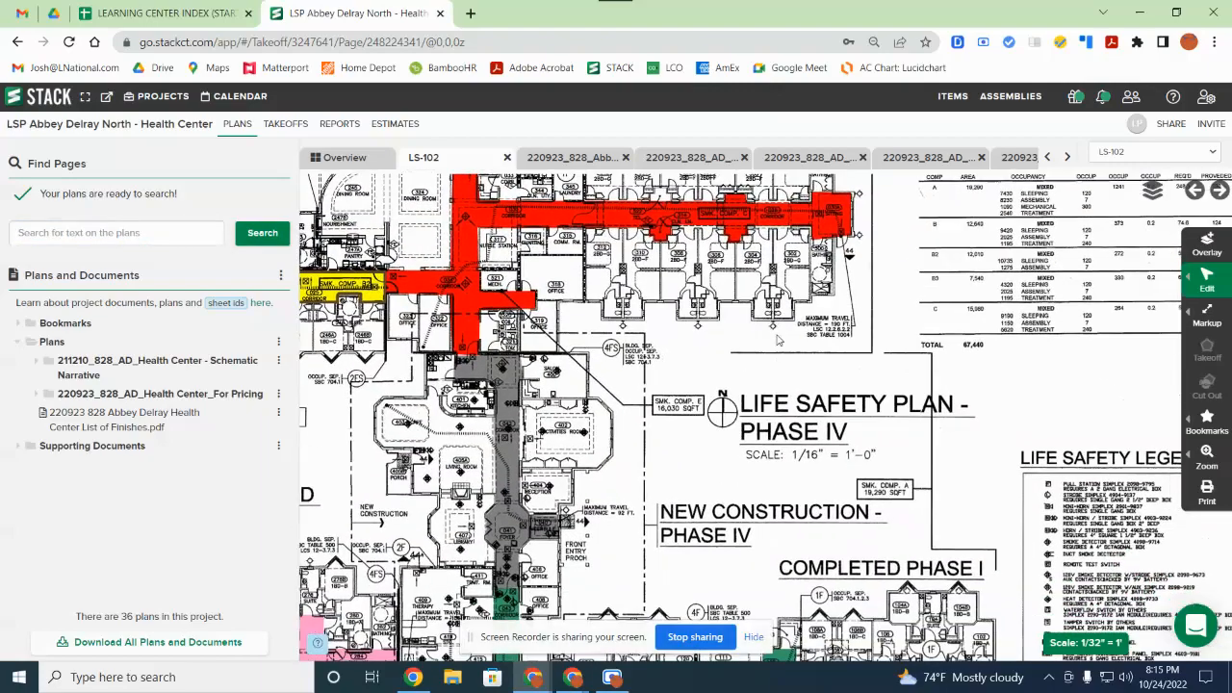
pyautogui.click(214, 232)
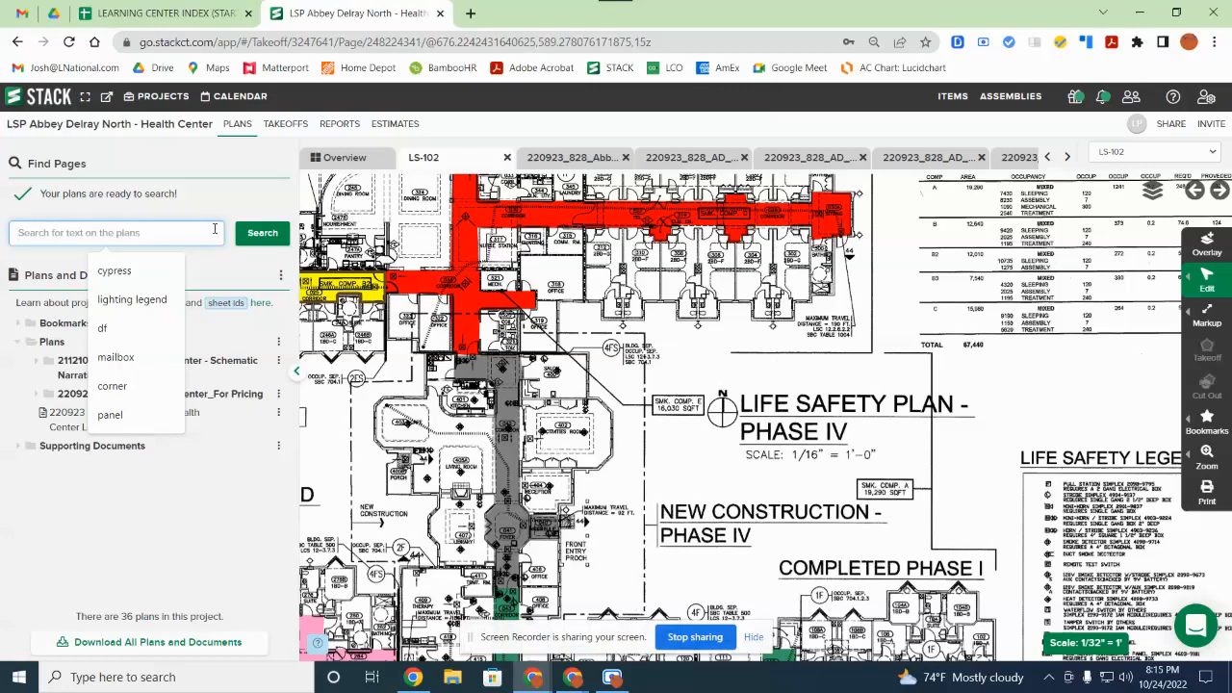
# Step: Search the plans for Life Safety and step through the LS-102 matches
pyautogui.write('Life Safety')
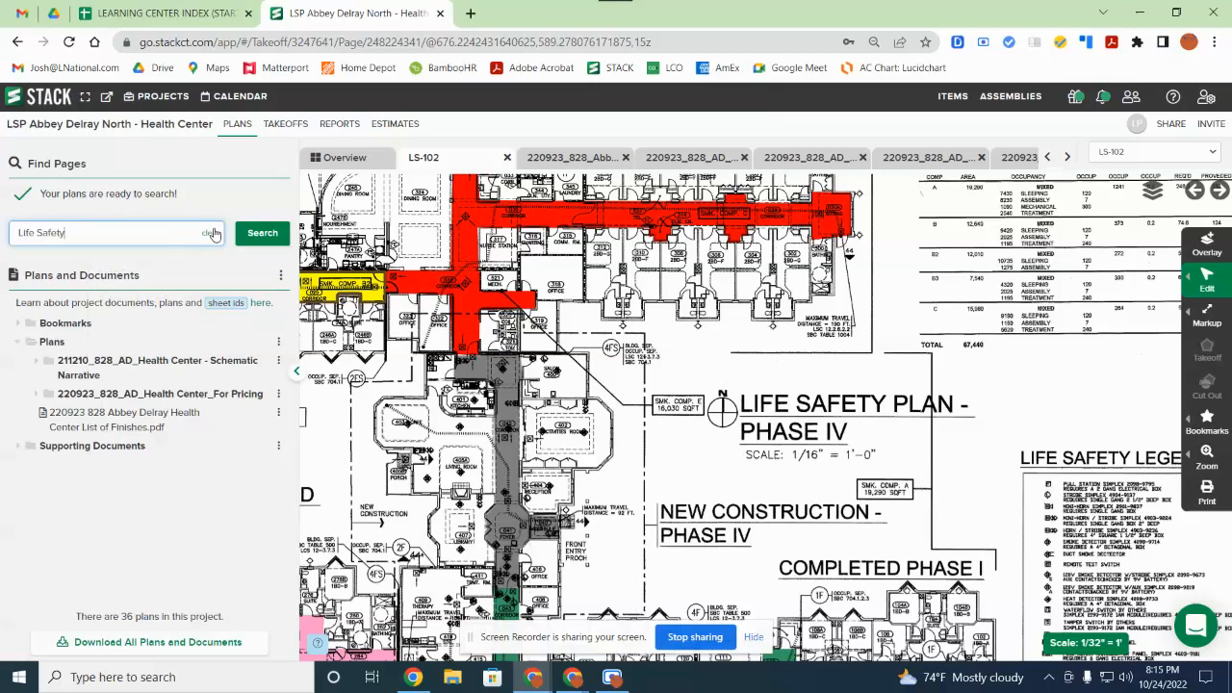
pyautogui.click(249, 247)
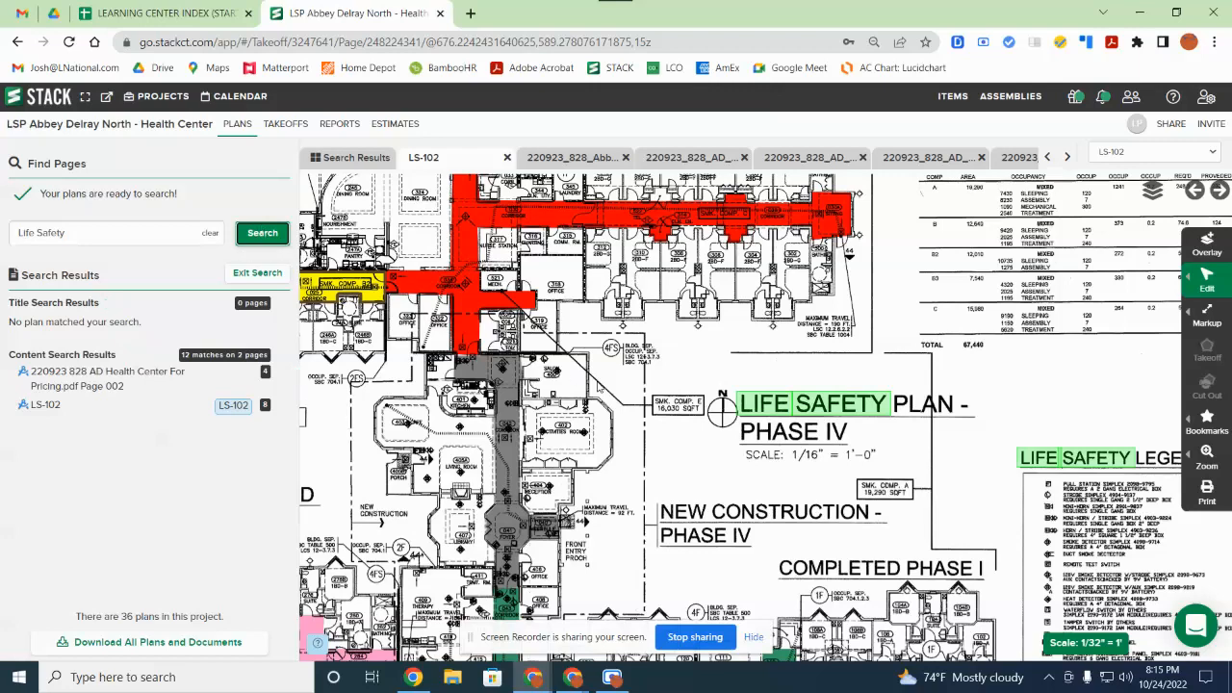
pyautogui.click(267, 375)
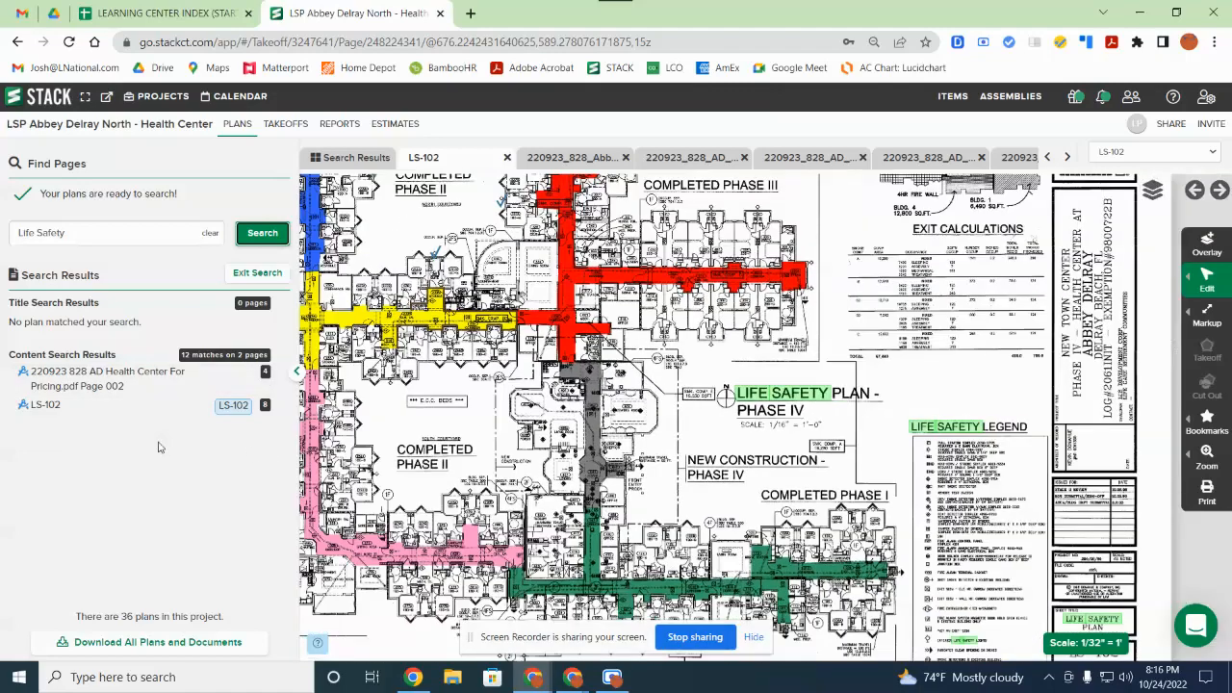
pyautogui.click(265, 382)
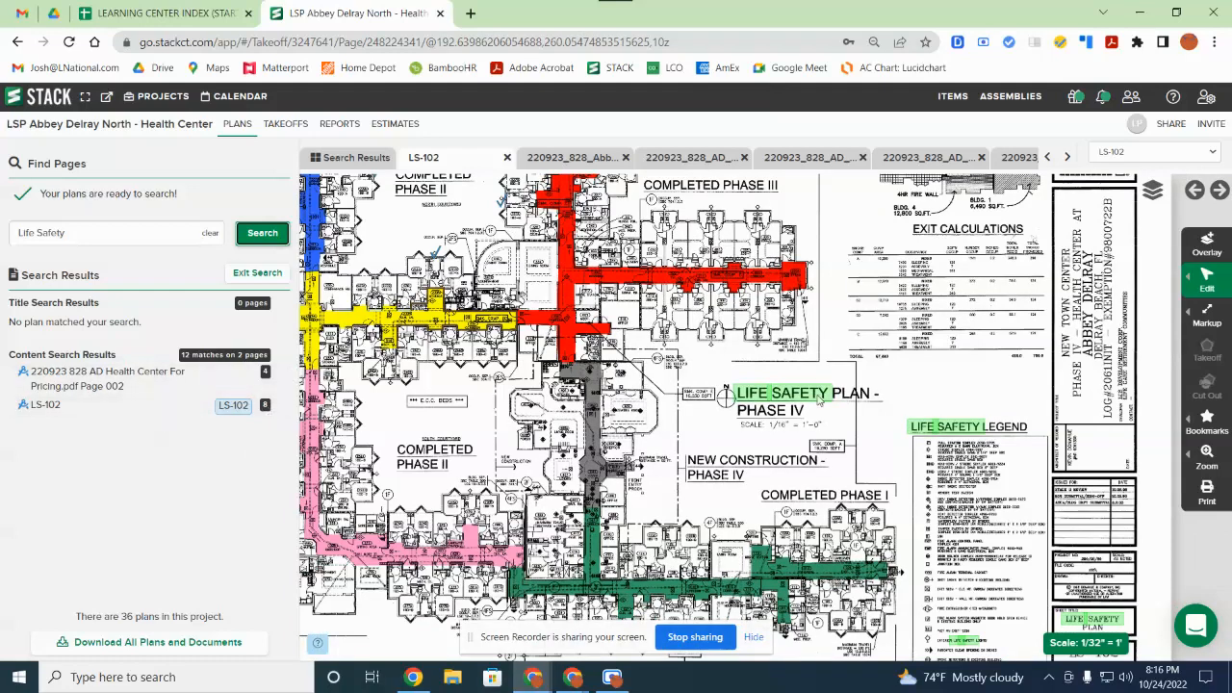
# Step: Zoom and pan LS-102 to the corridor plan, Exit Calculations and Completed Phase III
pyautogui.scroll(-3, 819, 396)
pyautogui.moveTo(689, 321); pyautogui.dragTo(691, 446)
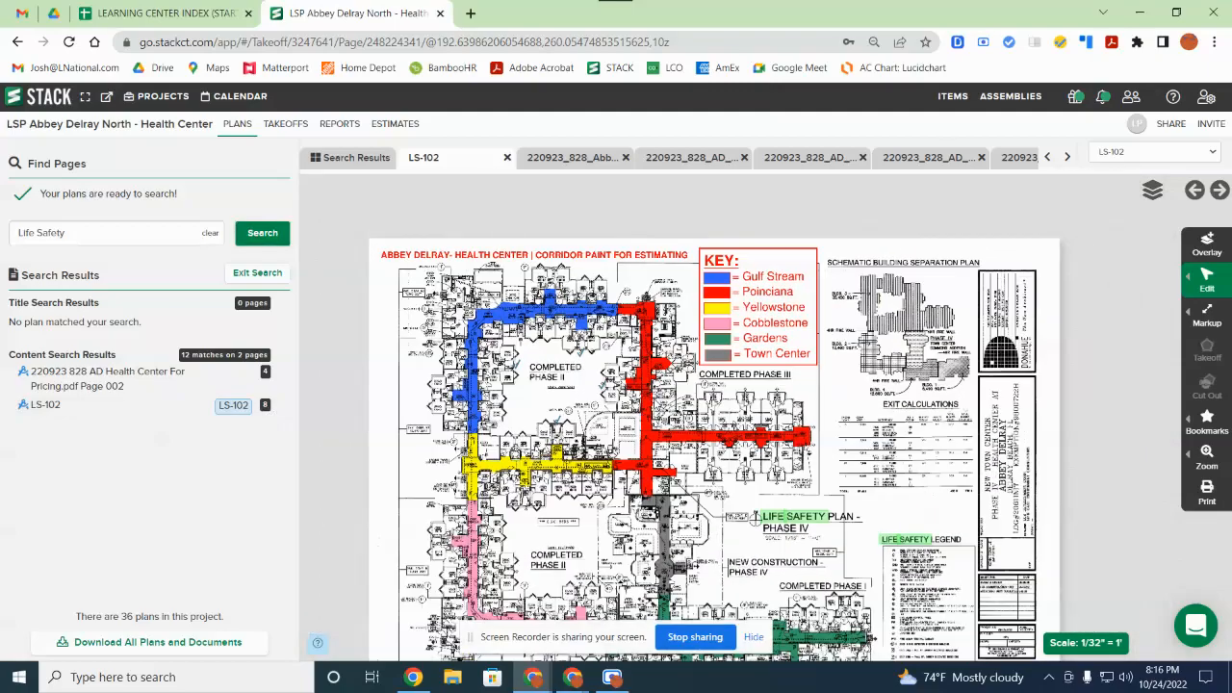
pyautogui.scroll(3, 900, 447)
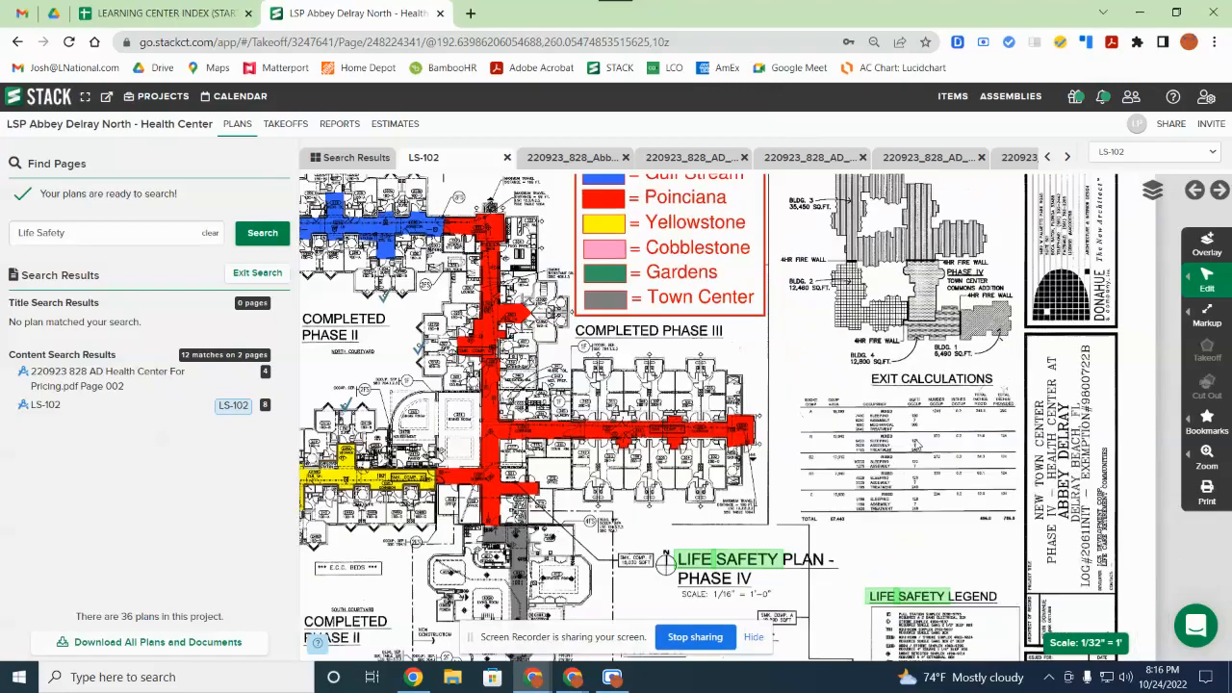
pyautogui.scroll(3, 916, 445)
pyautogui.moveTo(936, 429); pyautogui.dragTo(797, 426)
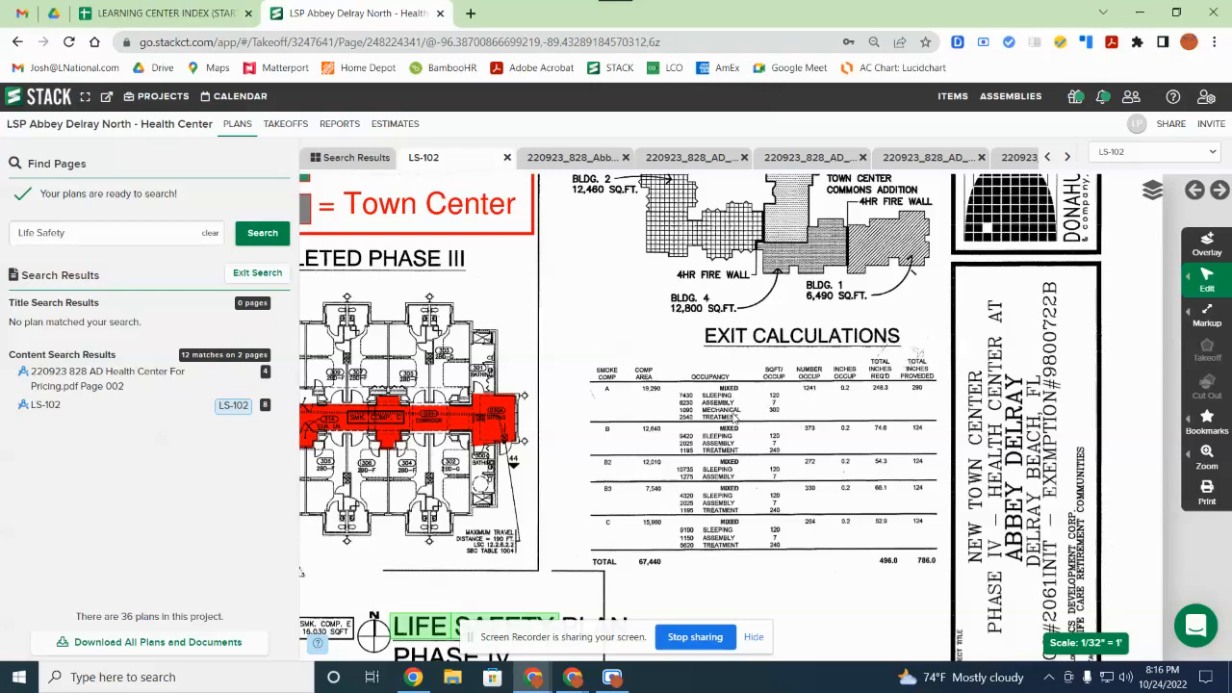
pyautogui.moveTo(470, 347); pyautogui.dragTo(702, 415)
# Step: Browse the Life Safety results as plan thumbnails, then exit the search to the full plans overview
pyautogui.click(356, 158)
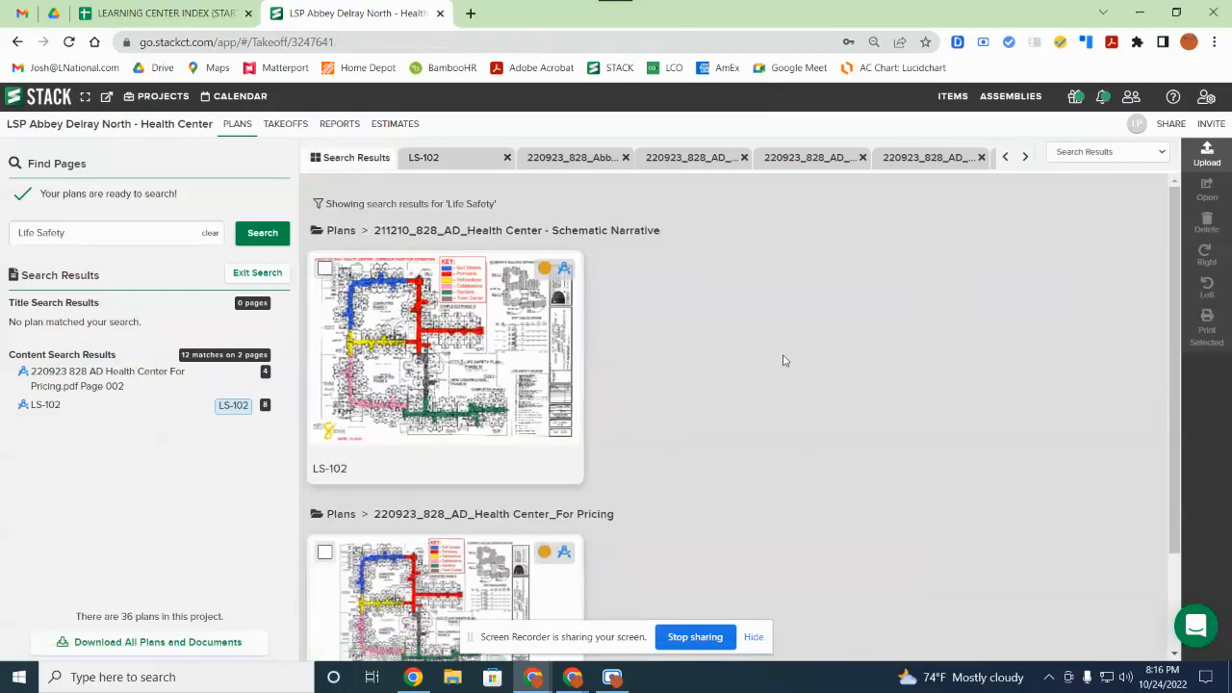
pyautogui.scroll(-2, 443, 346)
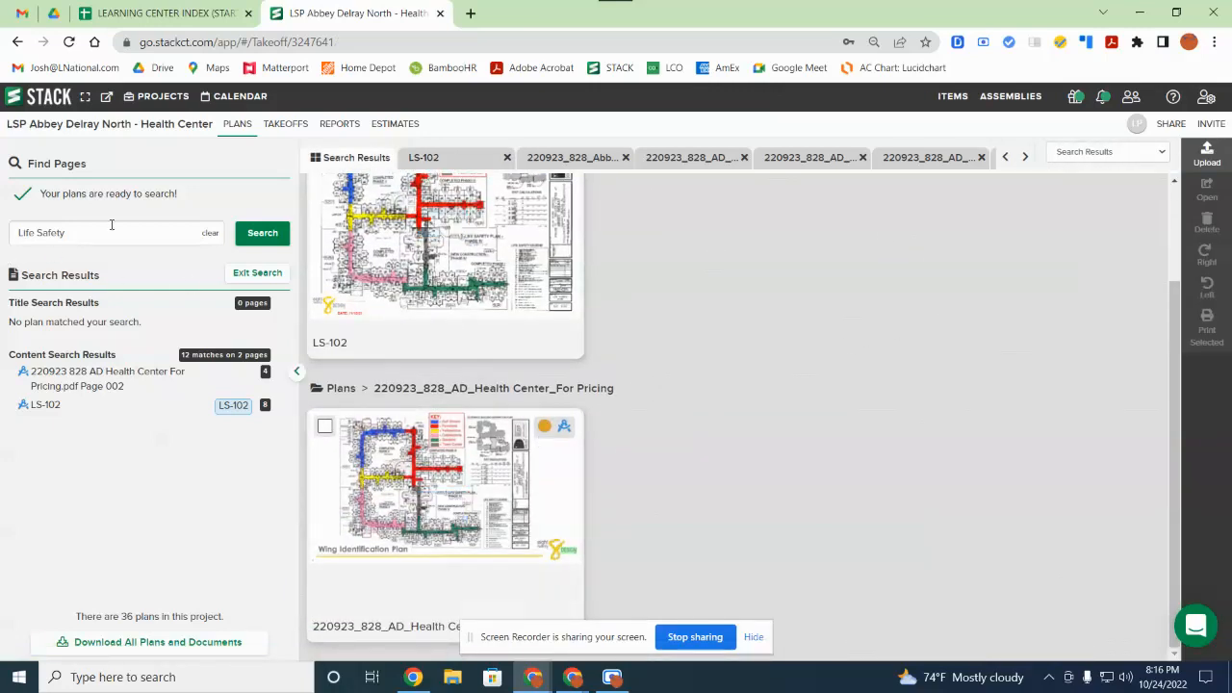
pyautogui.scroll(2, 440, 221)
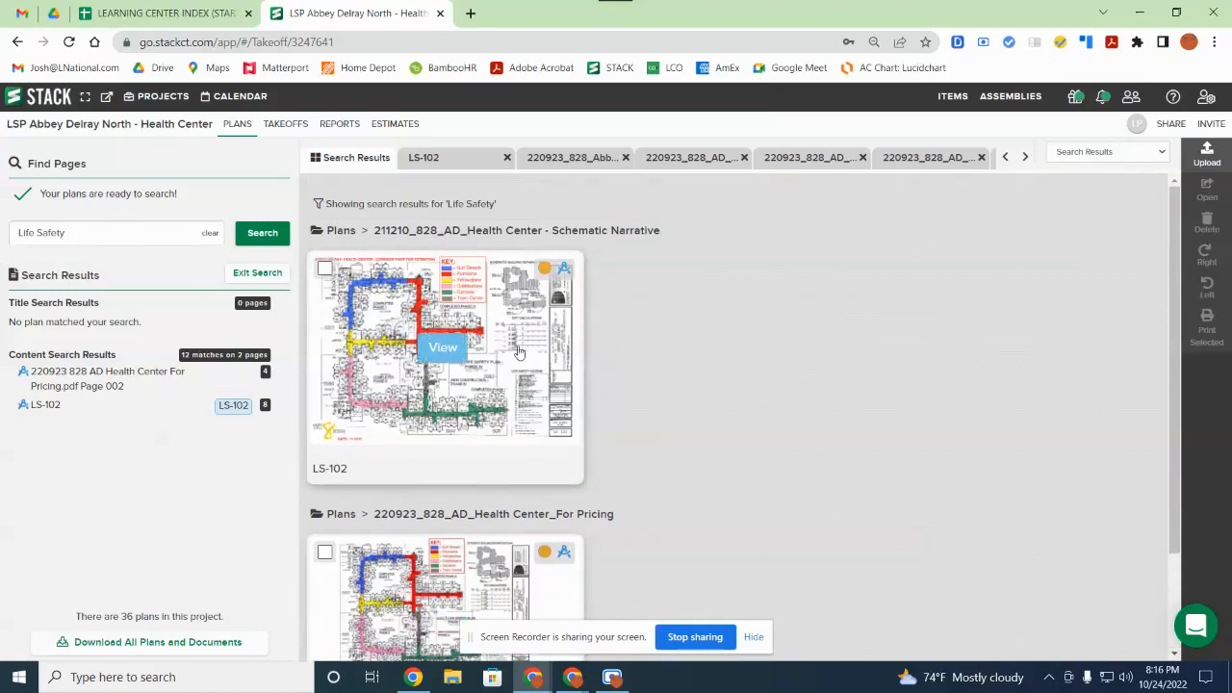
pyautogui.scroll(-2, 414, 385)
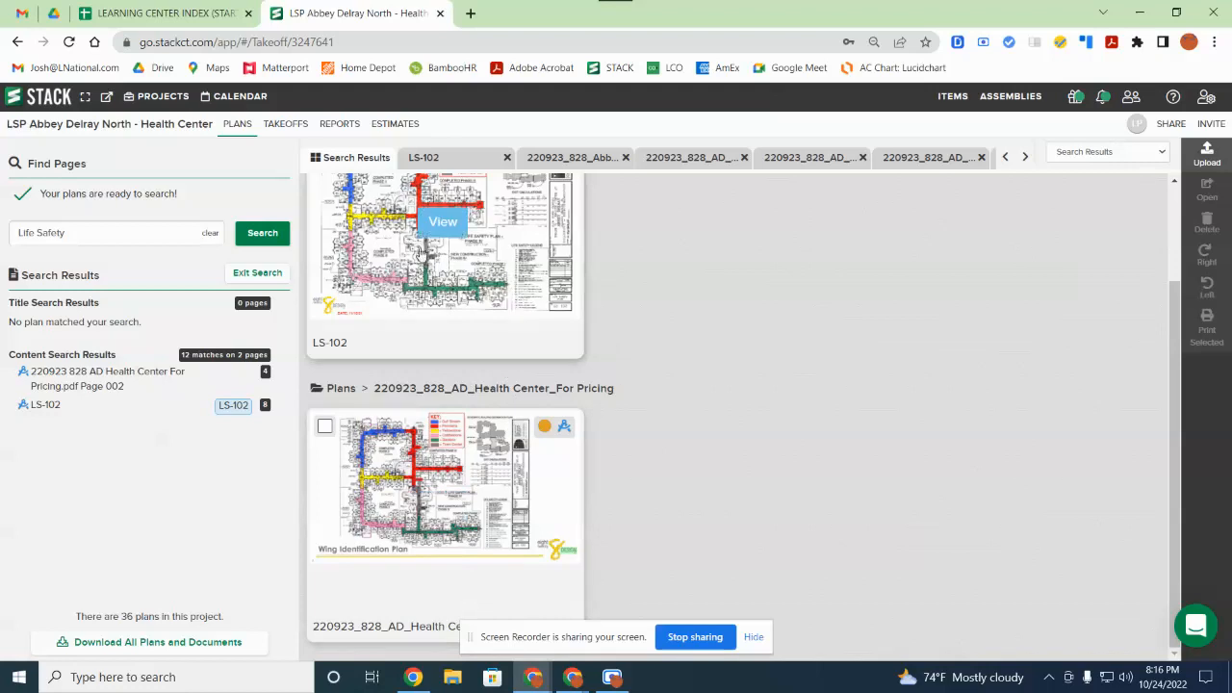
pyautogui.click(256, 273)
pyautogui.scroll(10, 539, 323)
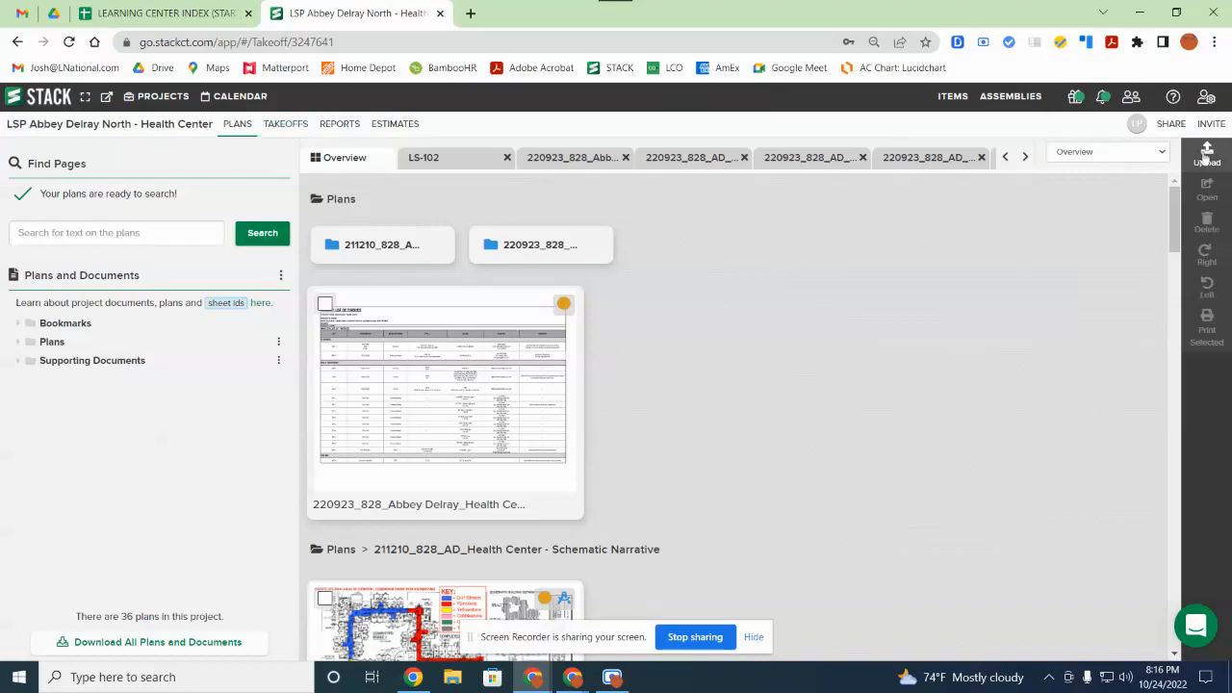
# Step: View and close the project Share window and the takeoff Invite window
pyautogui.click(1171, 125)
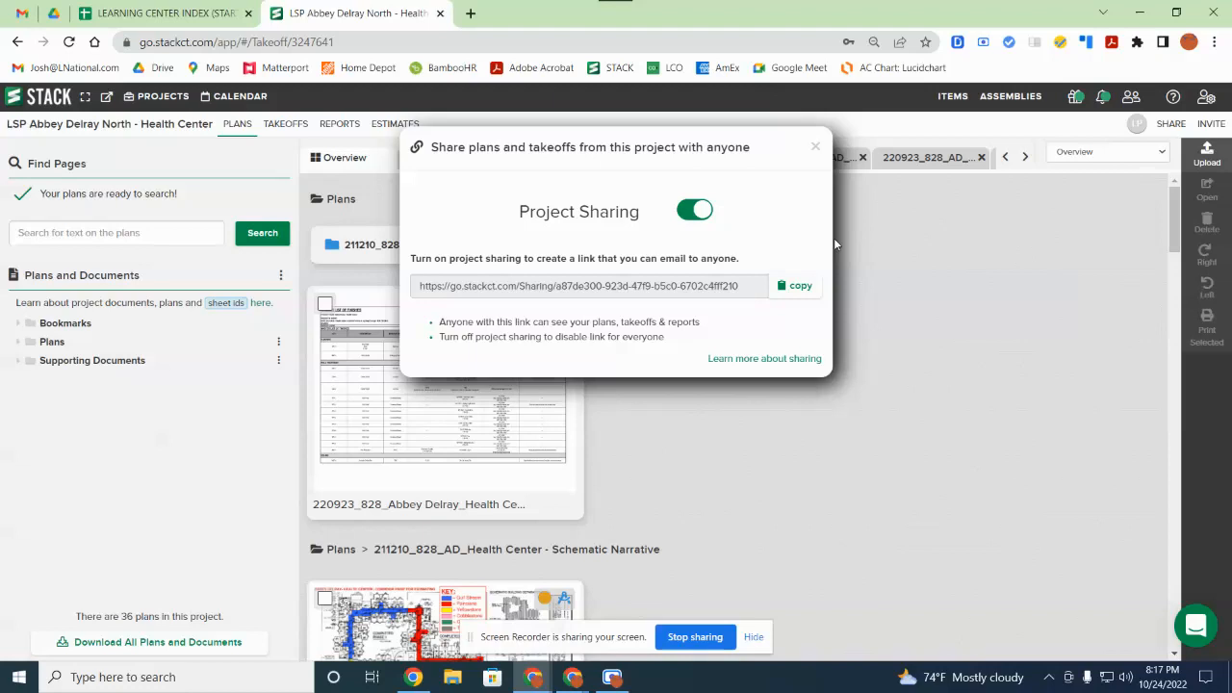
pyautogui.click(817, 146)
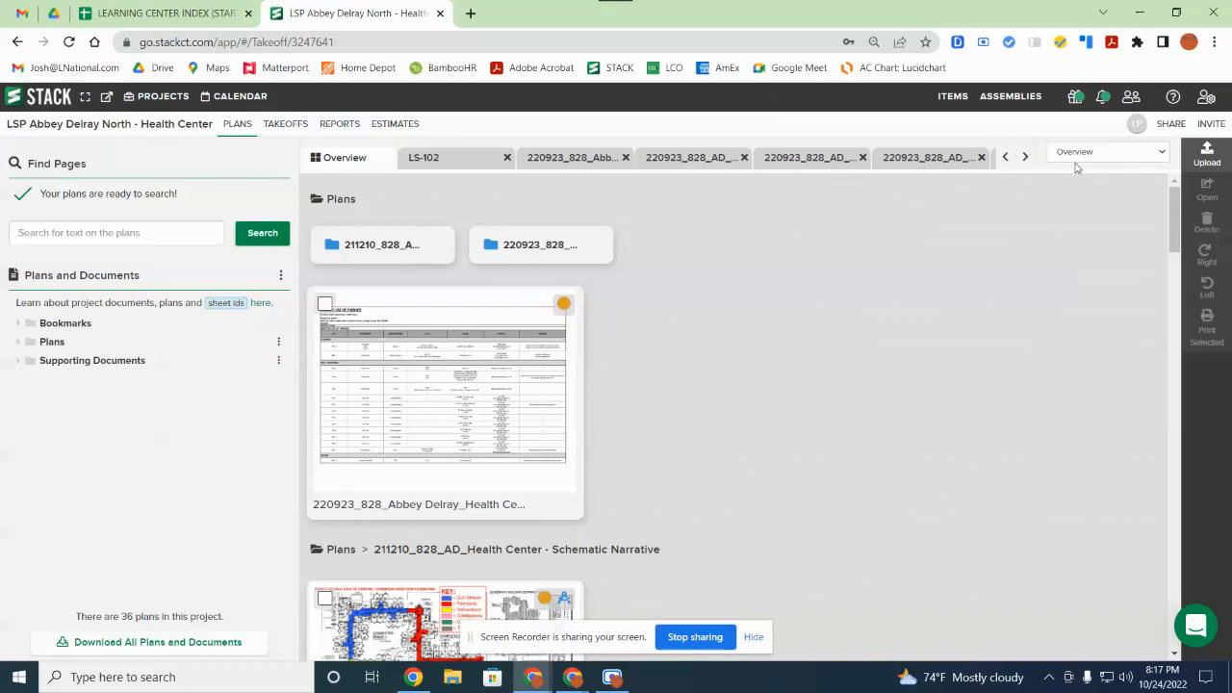
pyautogui.click(1215, 125)
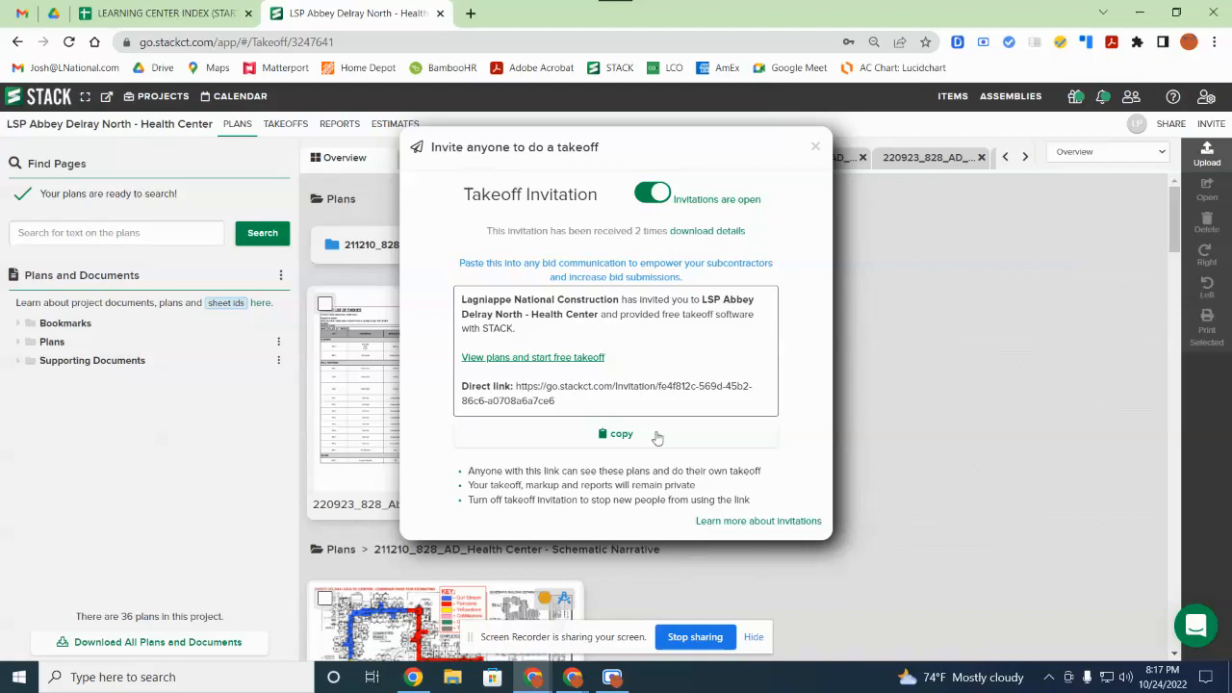
pyautogui.click(814, 147)
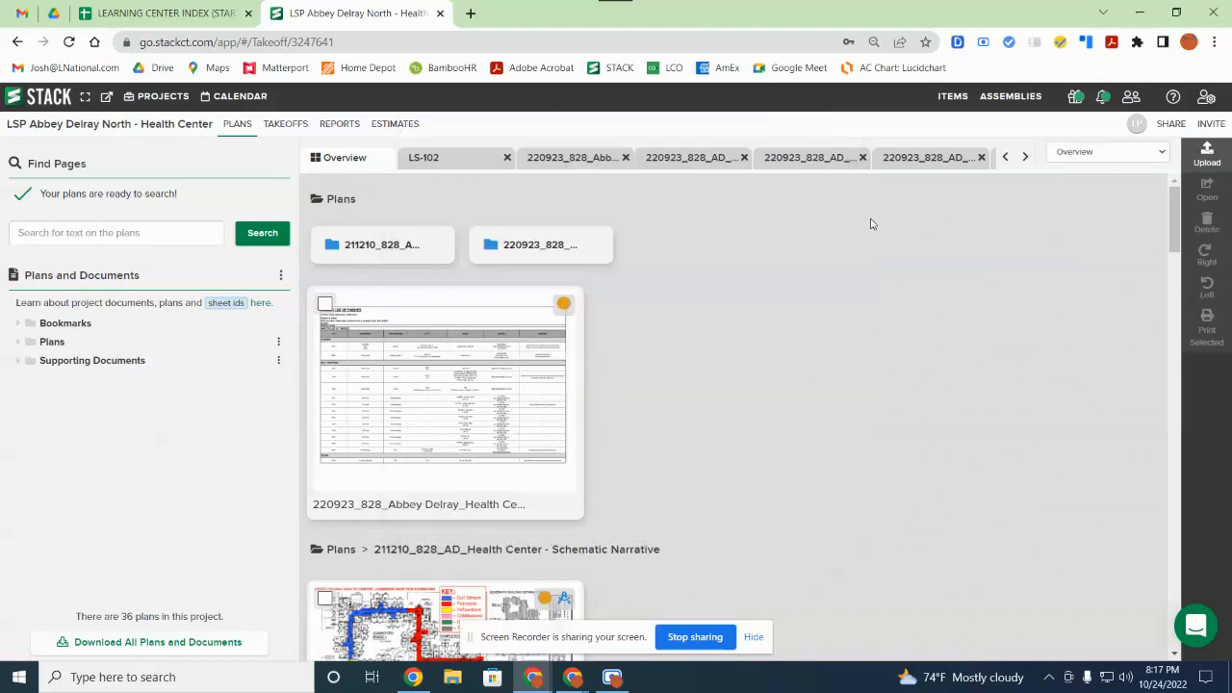
# Step: Return from the plans overview to the list of all projects
pyautogui.scroll(-3, 1095, 317)
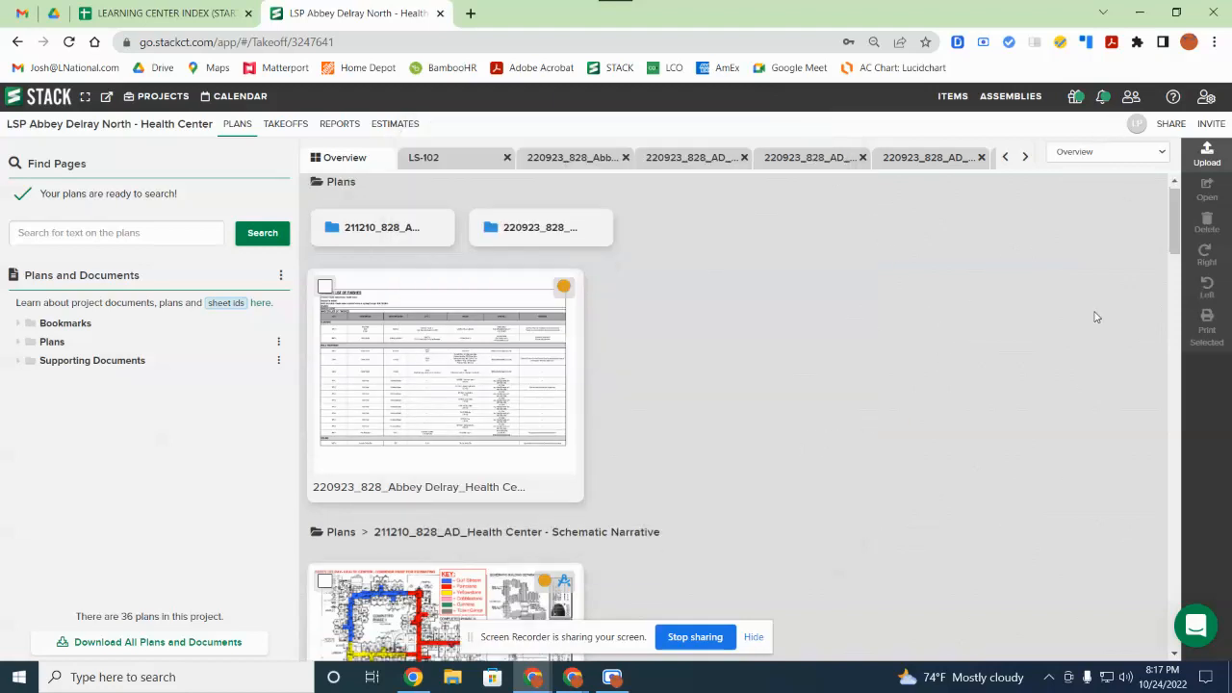
pyautogui.scroll(3, 1101, 231)
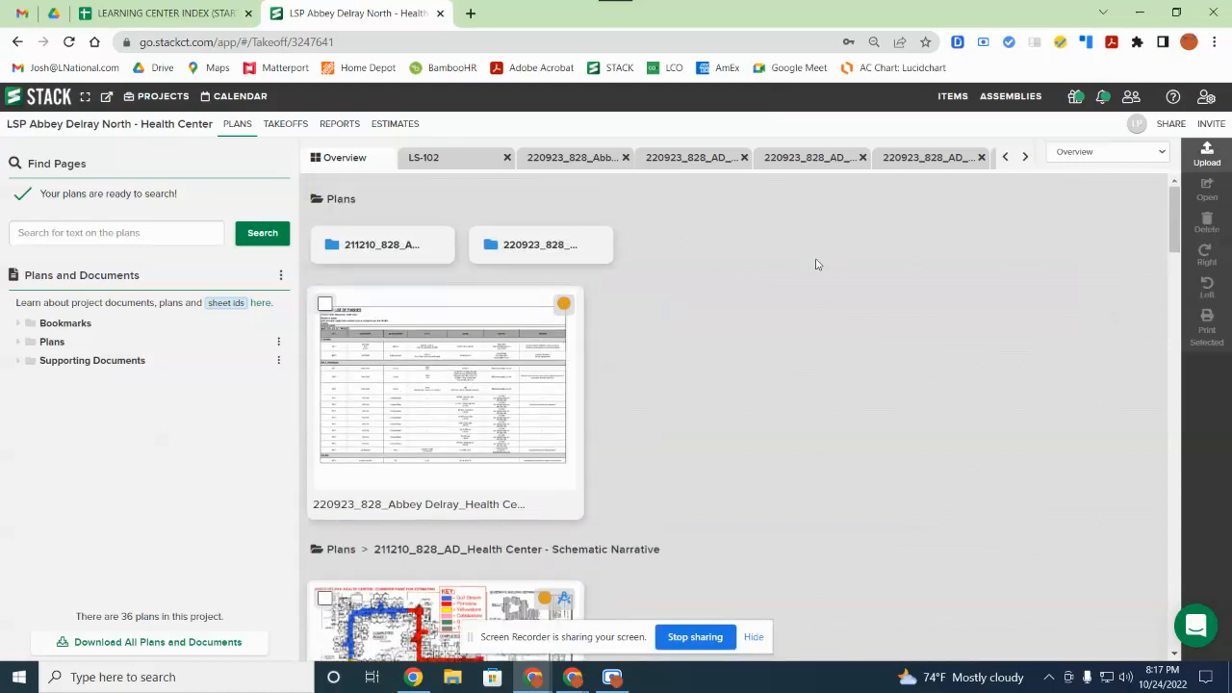
pyautogui.click(58, 101)
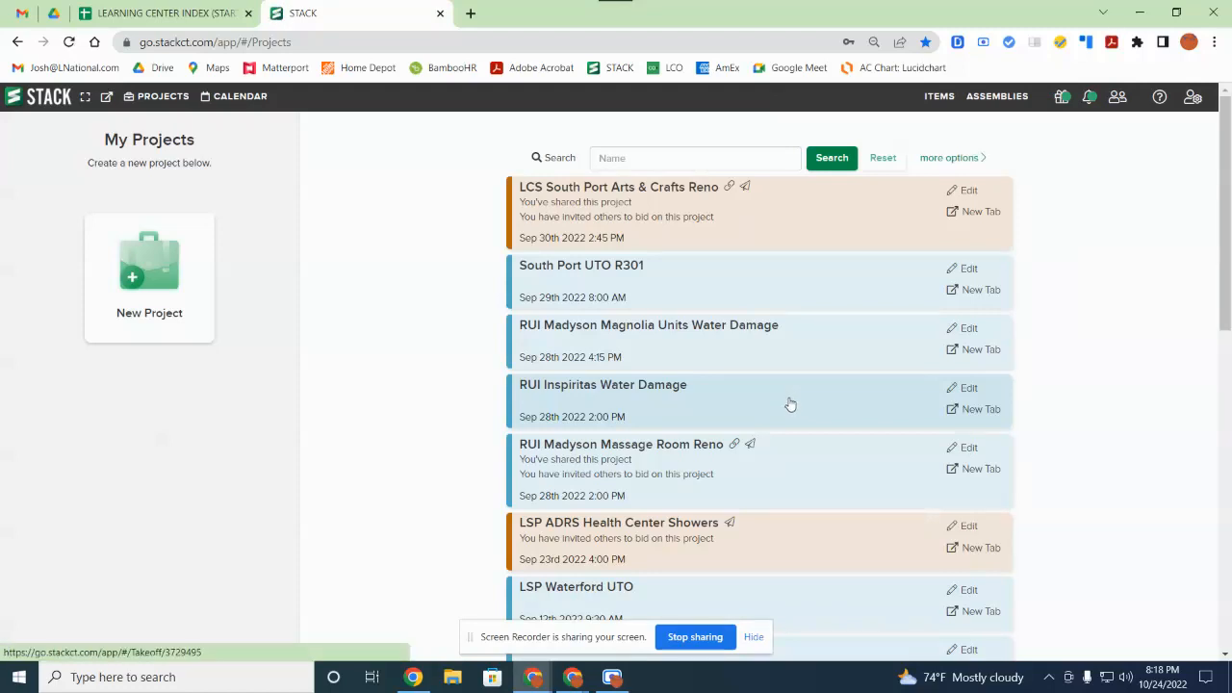
# Step: Scroll through the My Projects list from LCS South Port Arts & Crafts Reno to LSP Waterford UTO
pyautogui.scroll(-3, 790, 404)
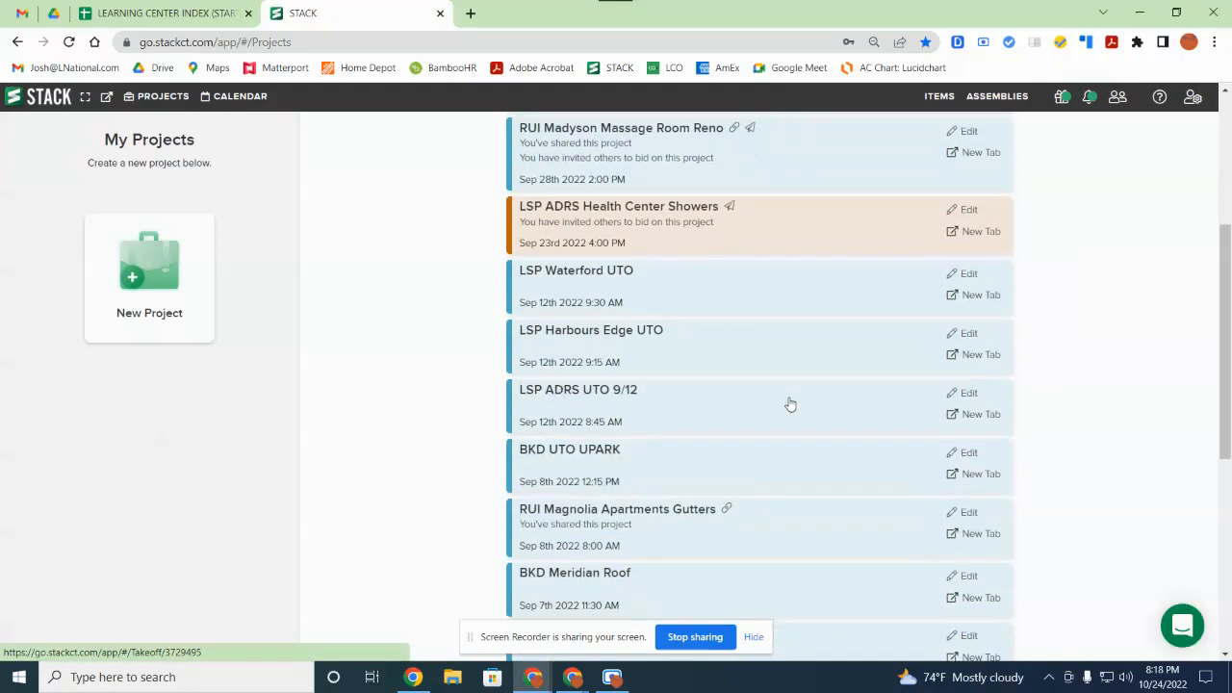
pyautogui.scroll(3, 1162, 237)
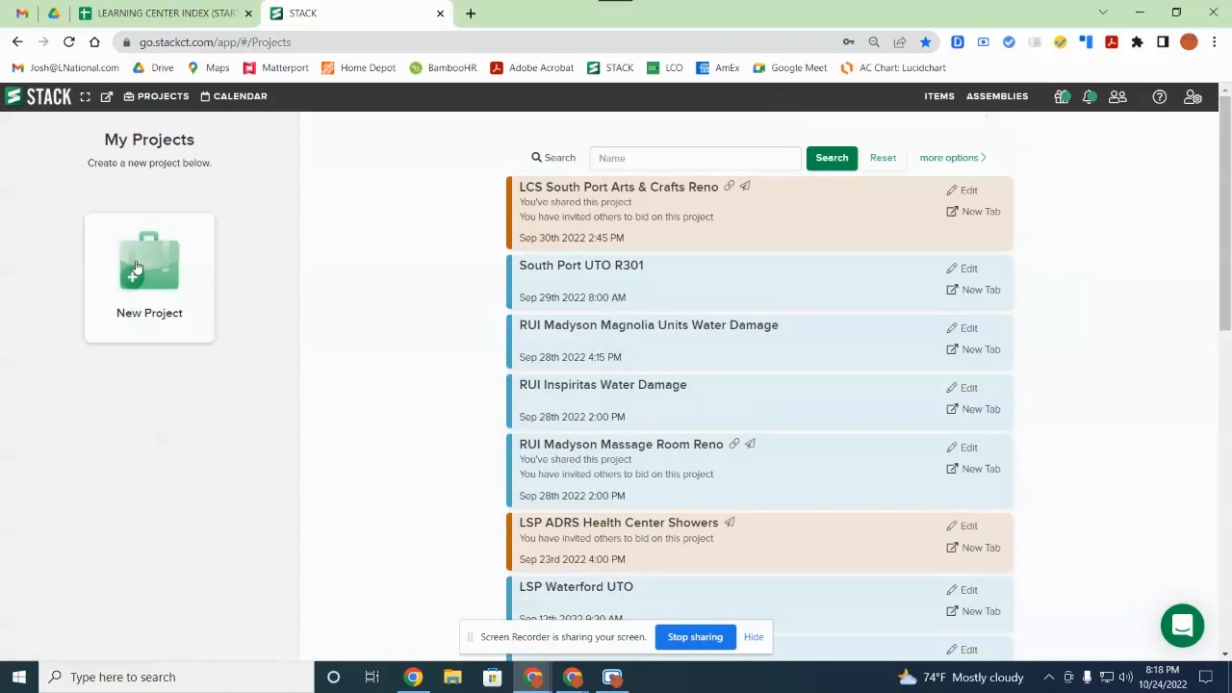
# Step: Start a new project named 'Brookdale Text' with bid date 11/08/2022
pyautogui.click(137, 268)
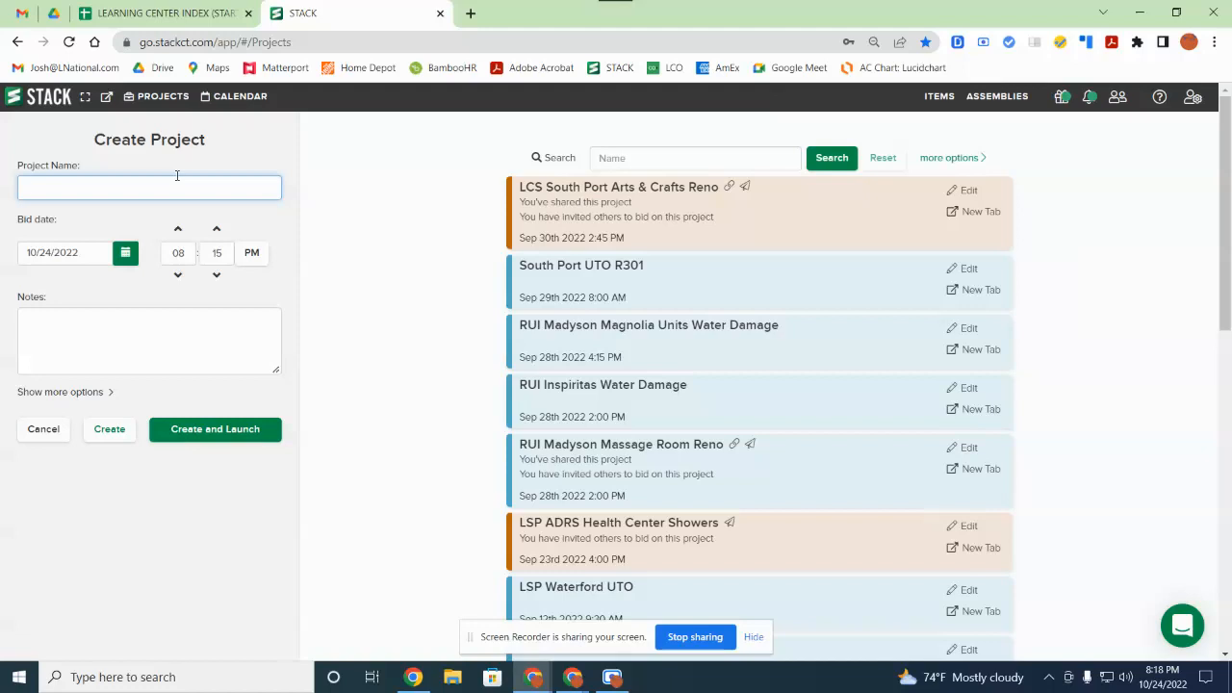
pyautogui.write('Brookdale Text')
pyautogui.click(123, 254)
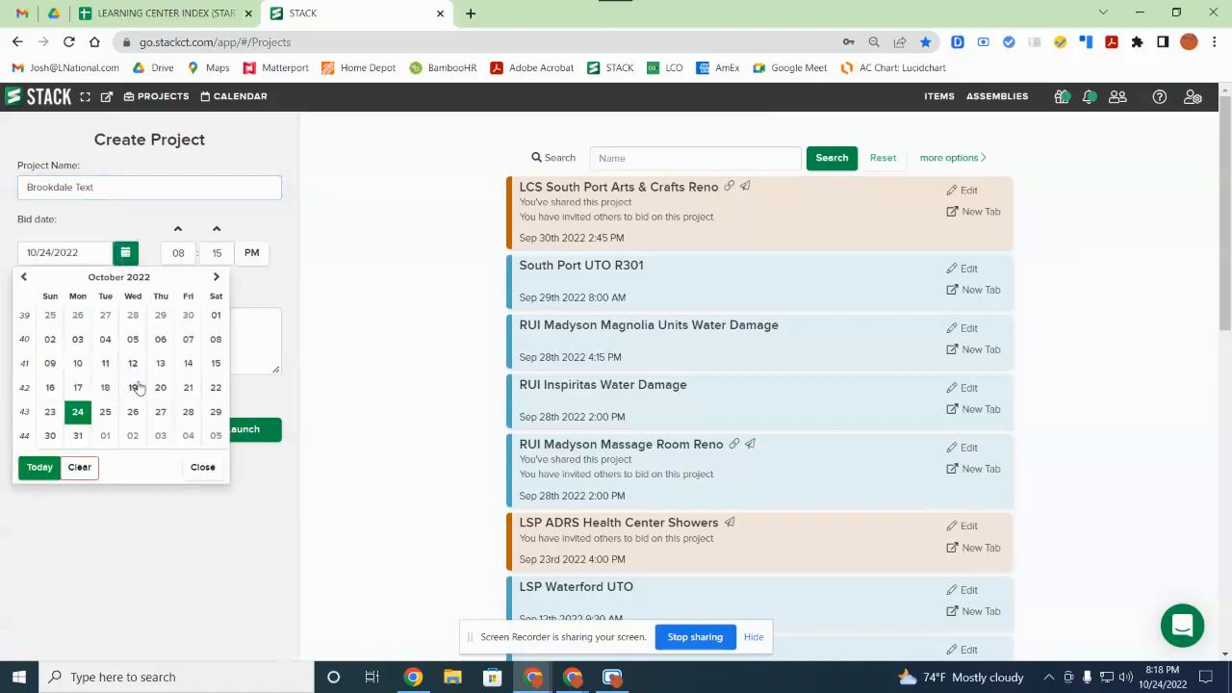
pyautogui.click(215, 277)
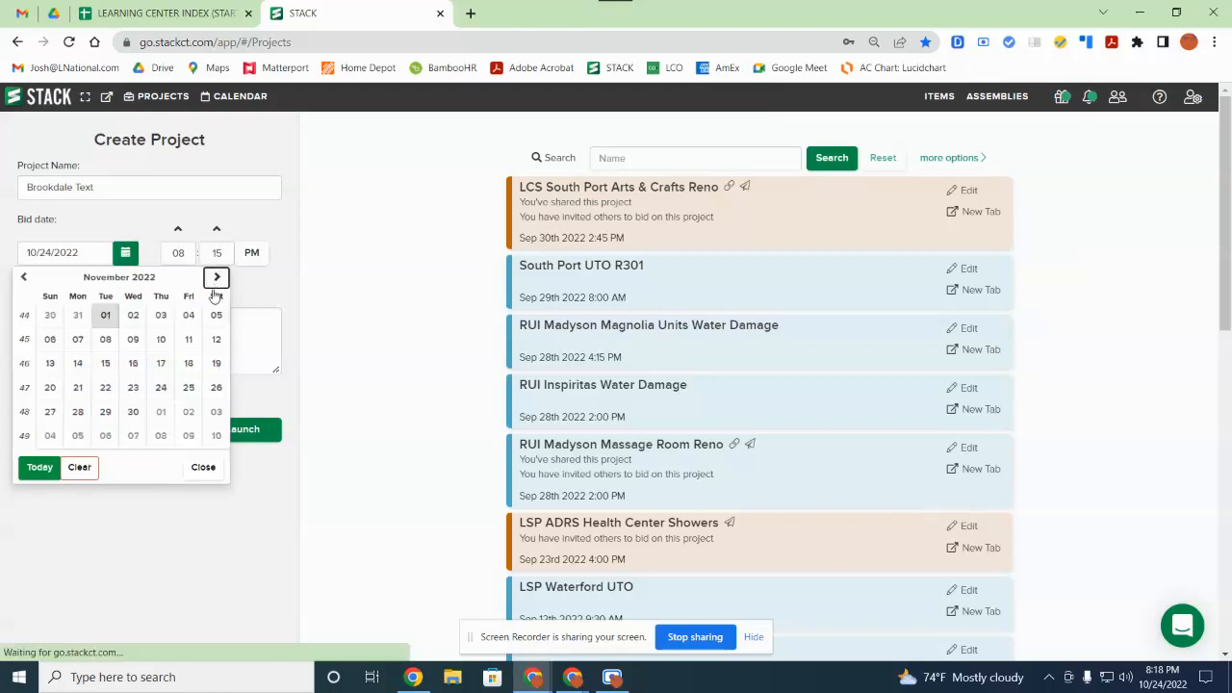
pyautogui.click(106, 341)
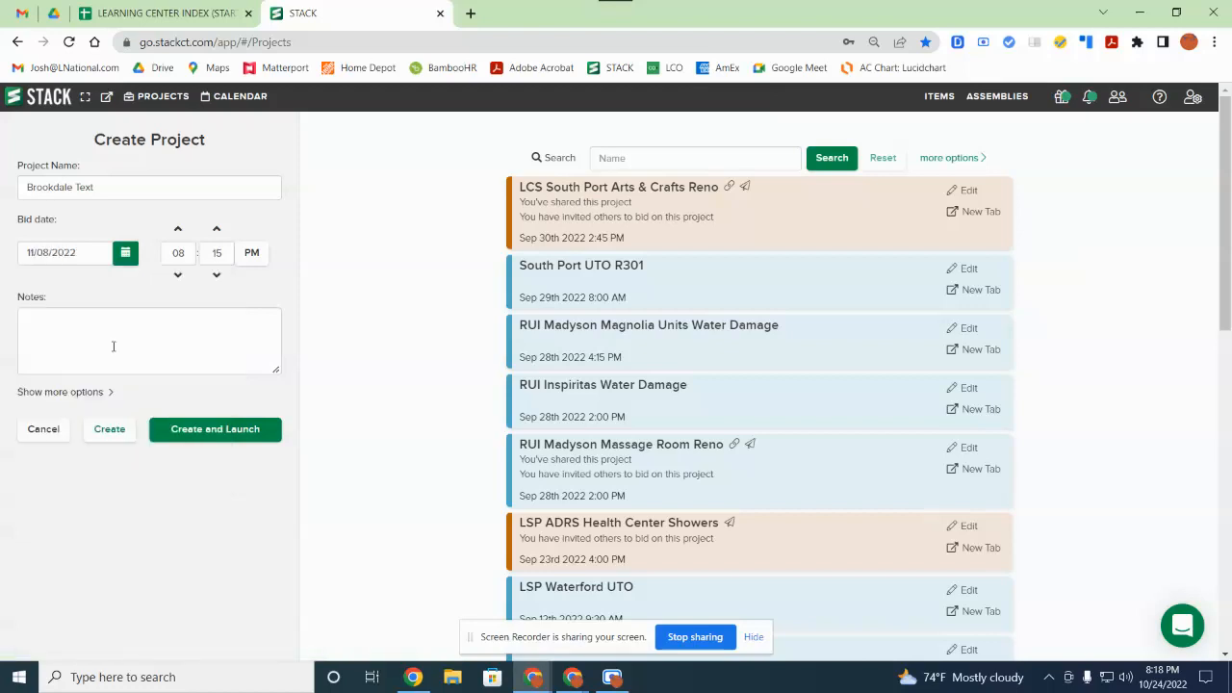
pyautogui.click(187, 253)
# Step: In the extra project details, set Status to Bidding and Country to United States of America
pyautogui.click(87, 394)
pyautogui.scroll(-2, 138, 392)
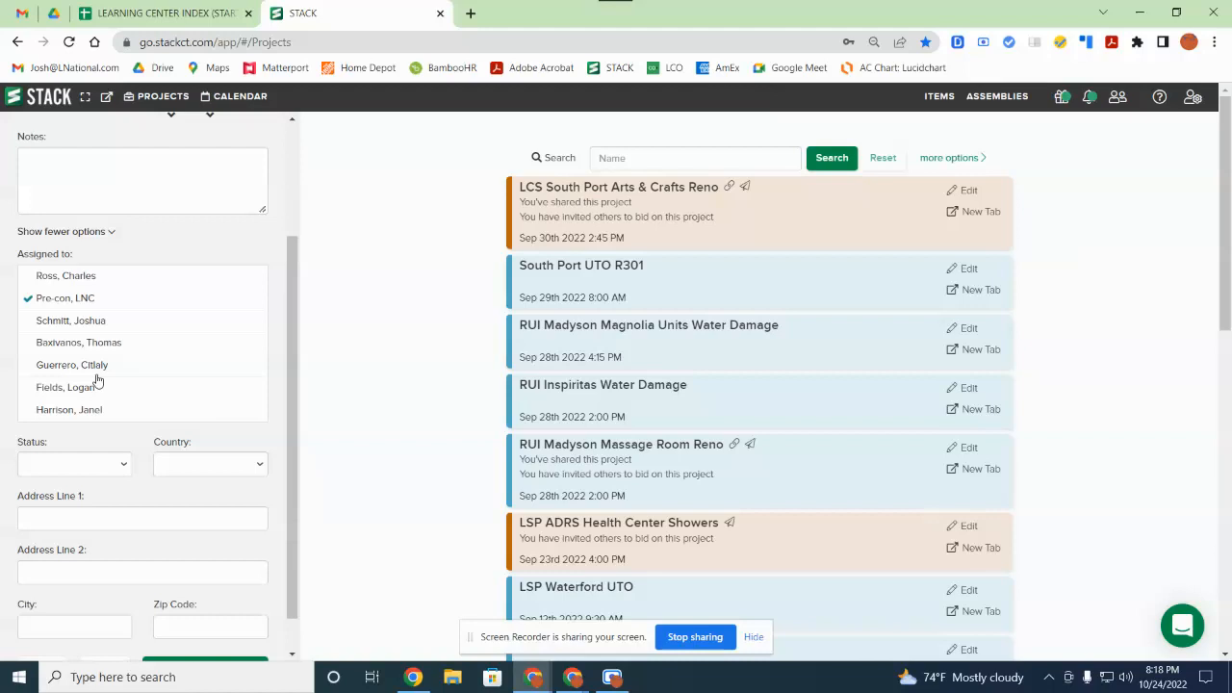
pyautogui.click(128, 466)
pyautogui.click(93, 297)
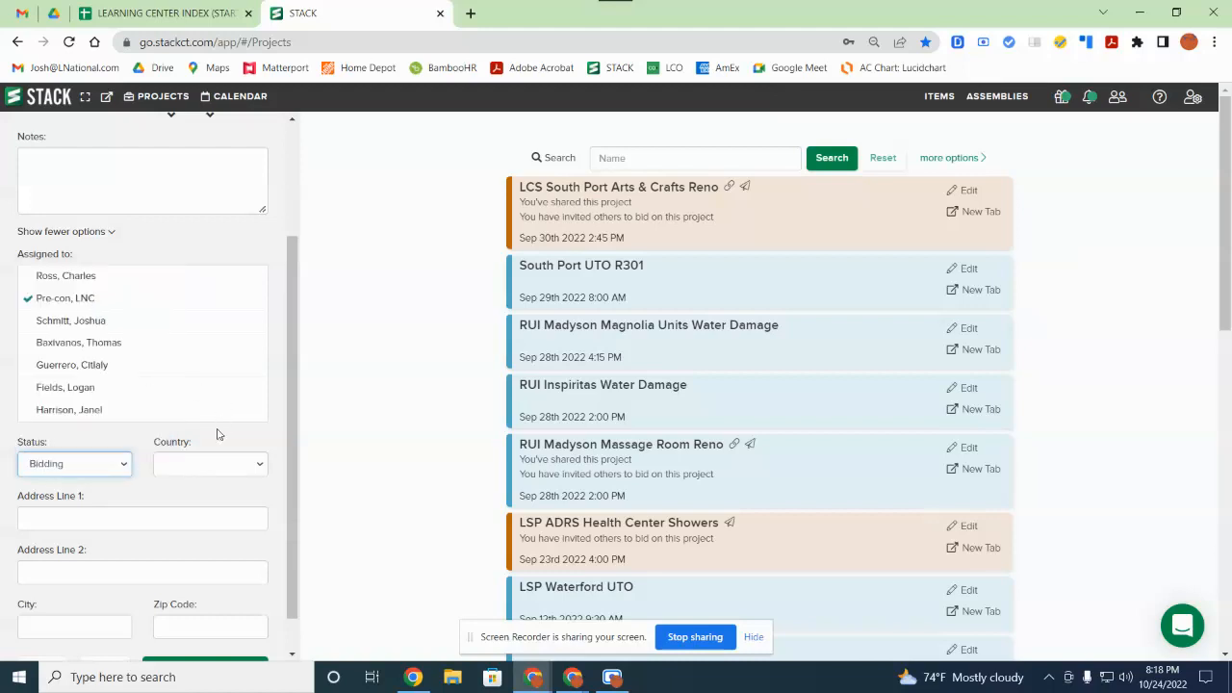
pyautogui.click(219, 469)
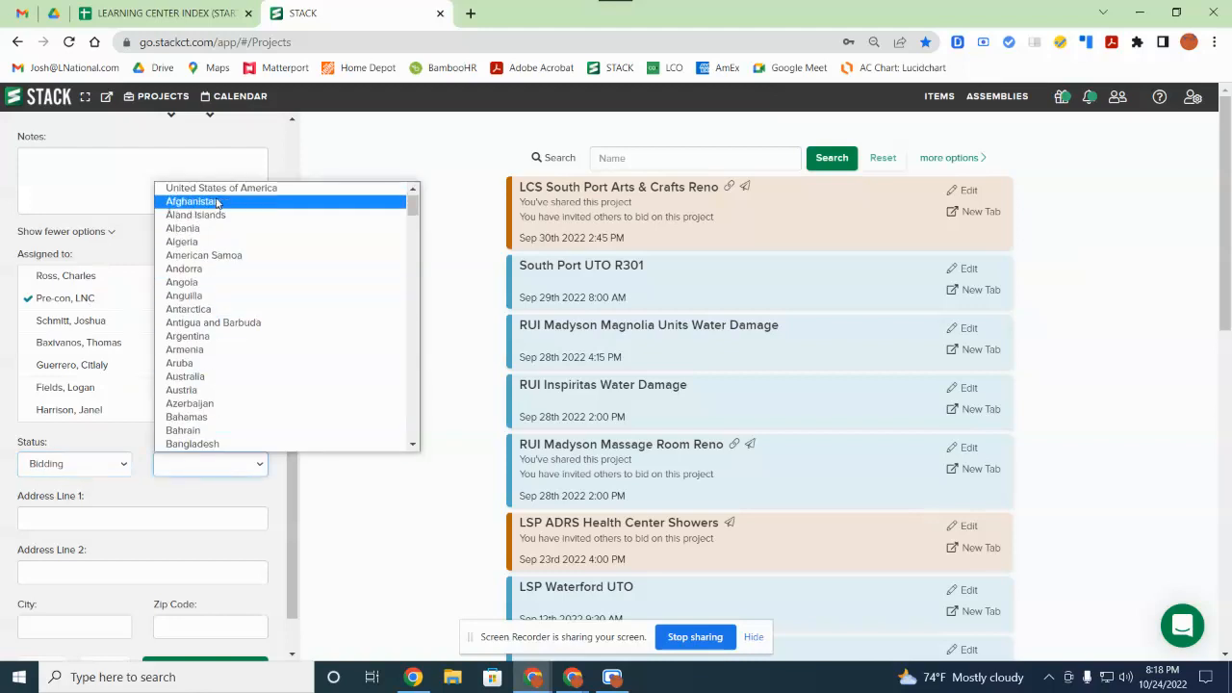
pyautogui.click(217, 187)
# Step: Recheck the status list, keep Bidding, then cancel the Create Project form
pyautogui.scroll(-2, 144, 414)
pyautogui.rightClick(66, 536)
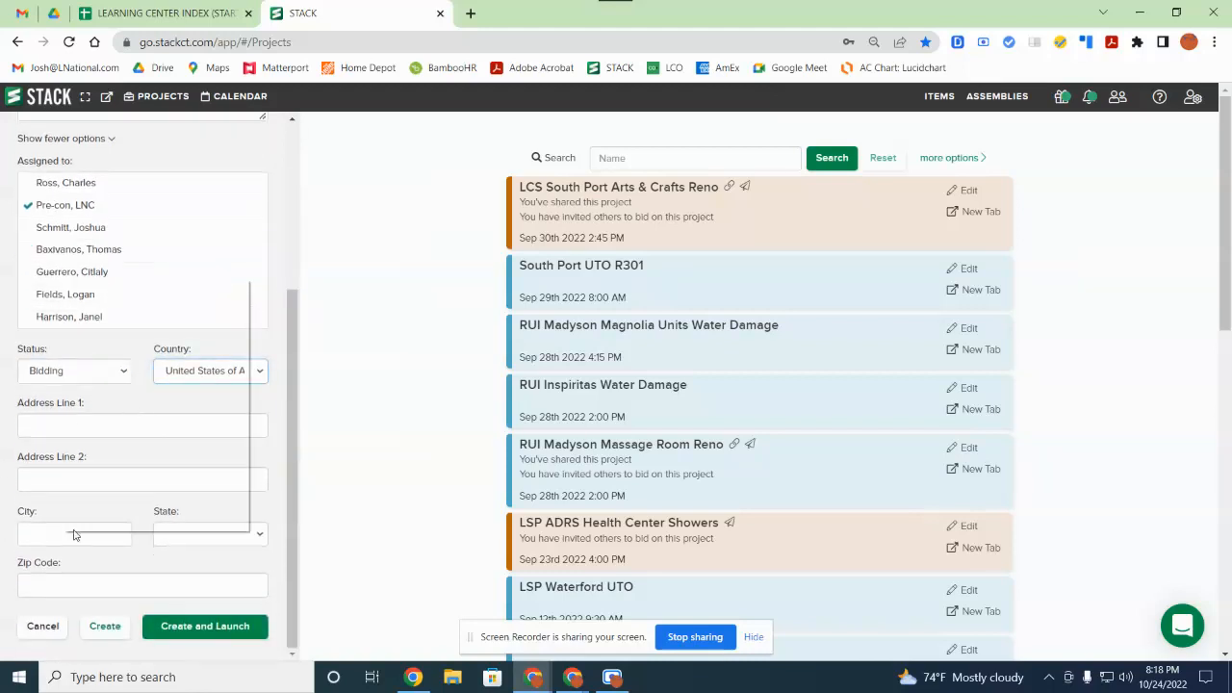
pyautogui.click(195, 565)
pyautogui.scroll(3, 143, 587)
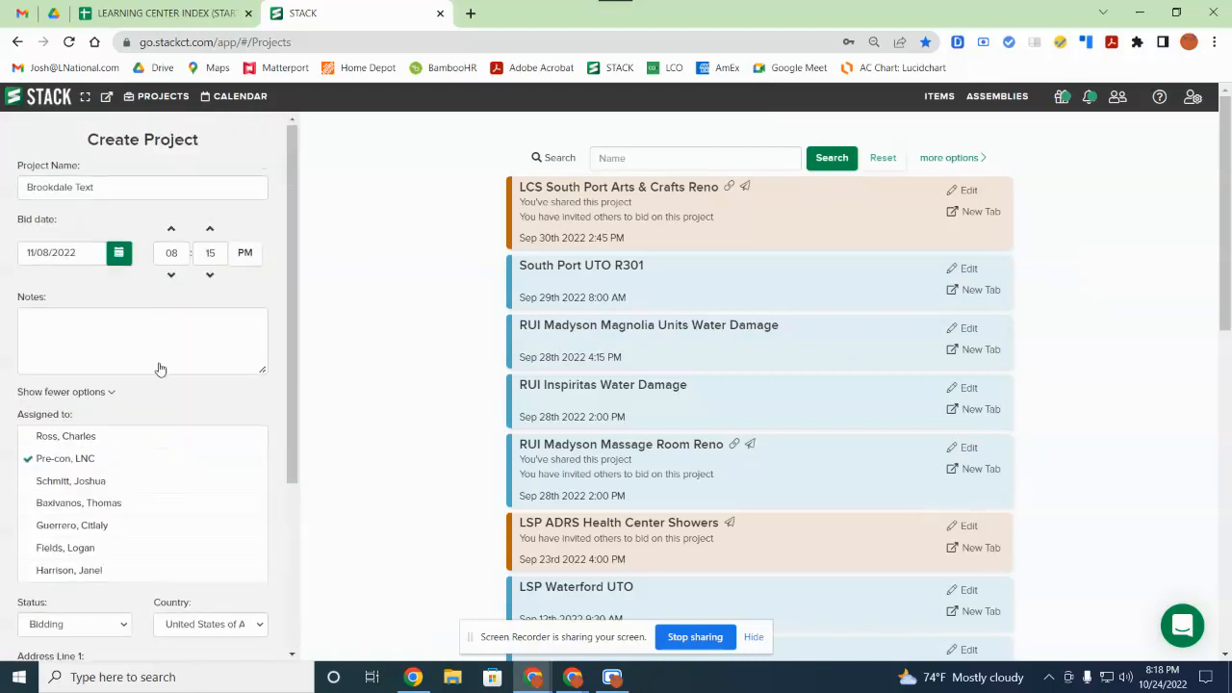
pyautogui.scroll(-5, 144, 337)
pyautogui.scroll(-3, 220, 349)
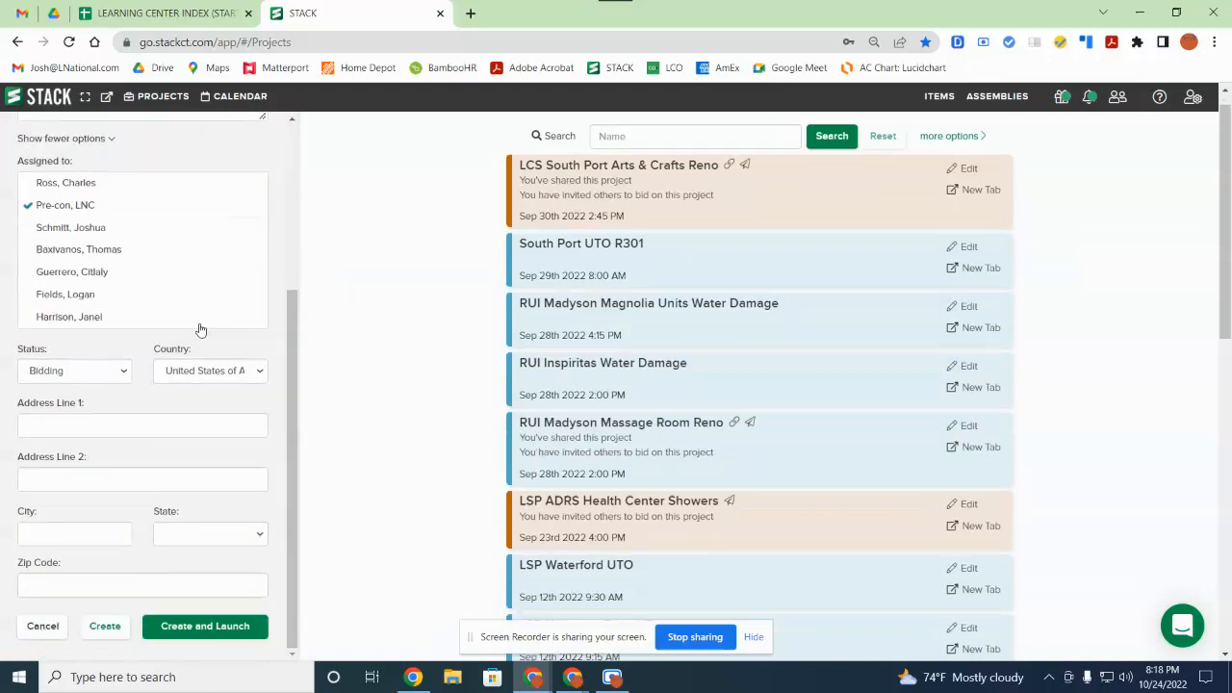
pyautogui.scroll(3, 400, 277)
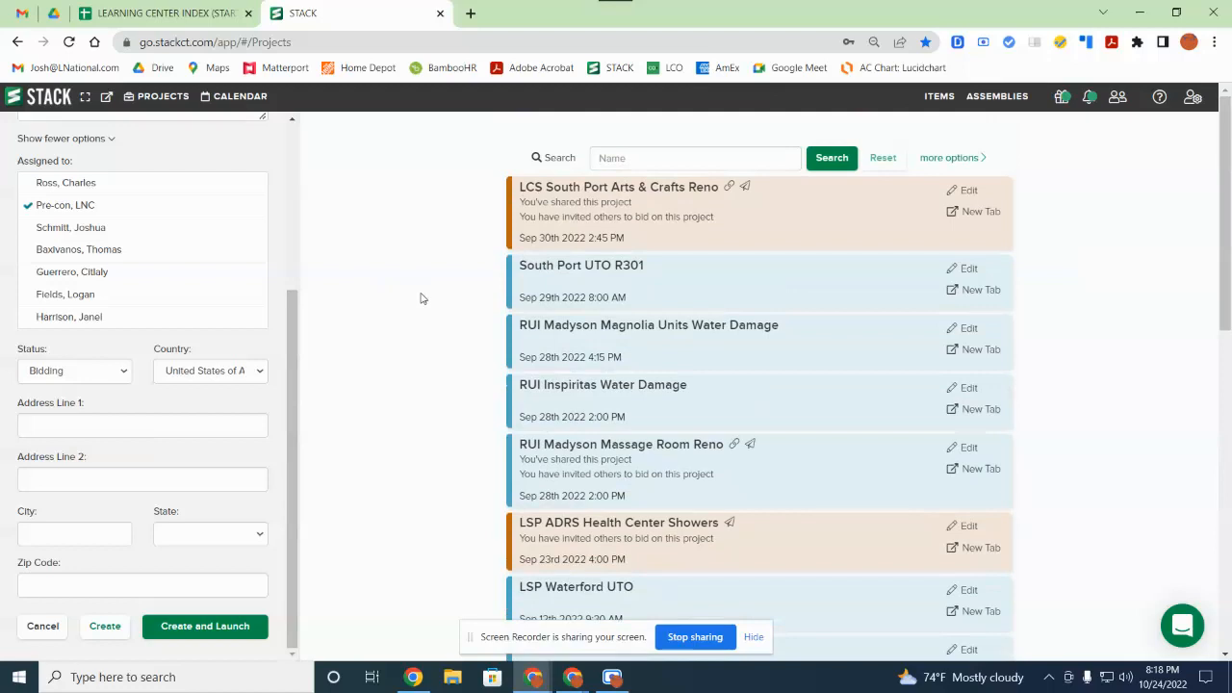
pyautogui.click(53, 376)
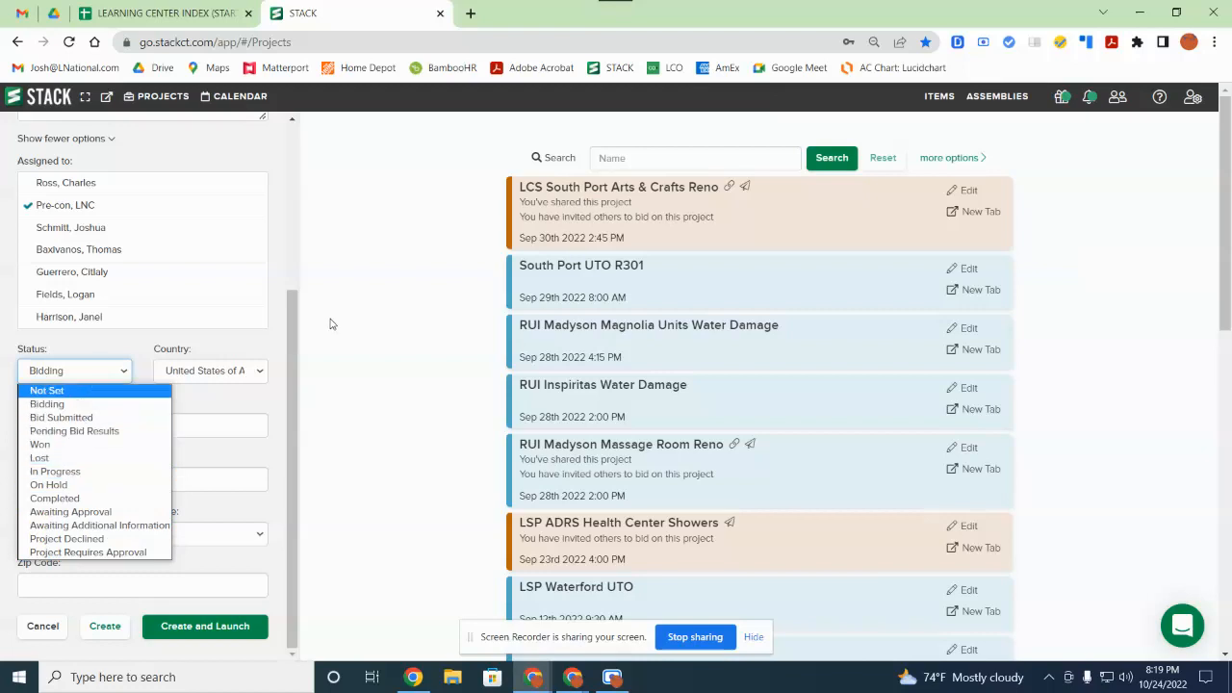
pyautogui.click(414, 316)
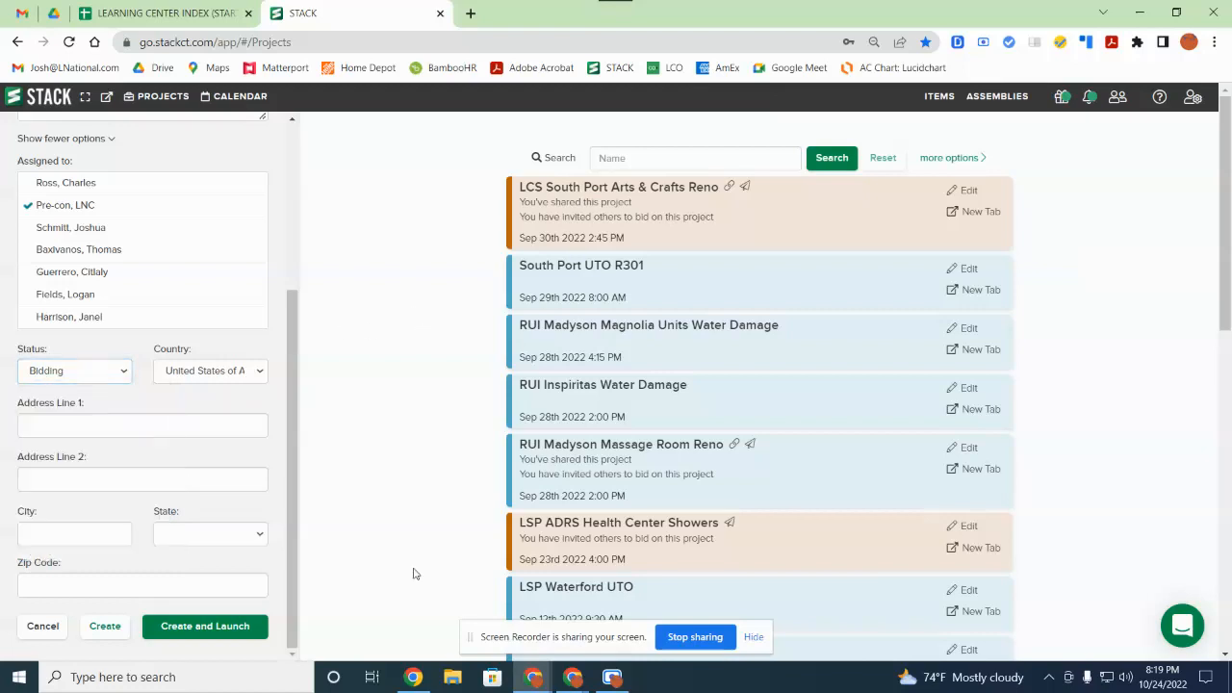
pyautogui.click(45, 628)
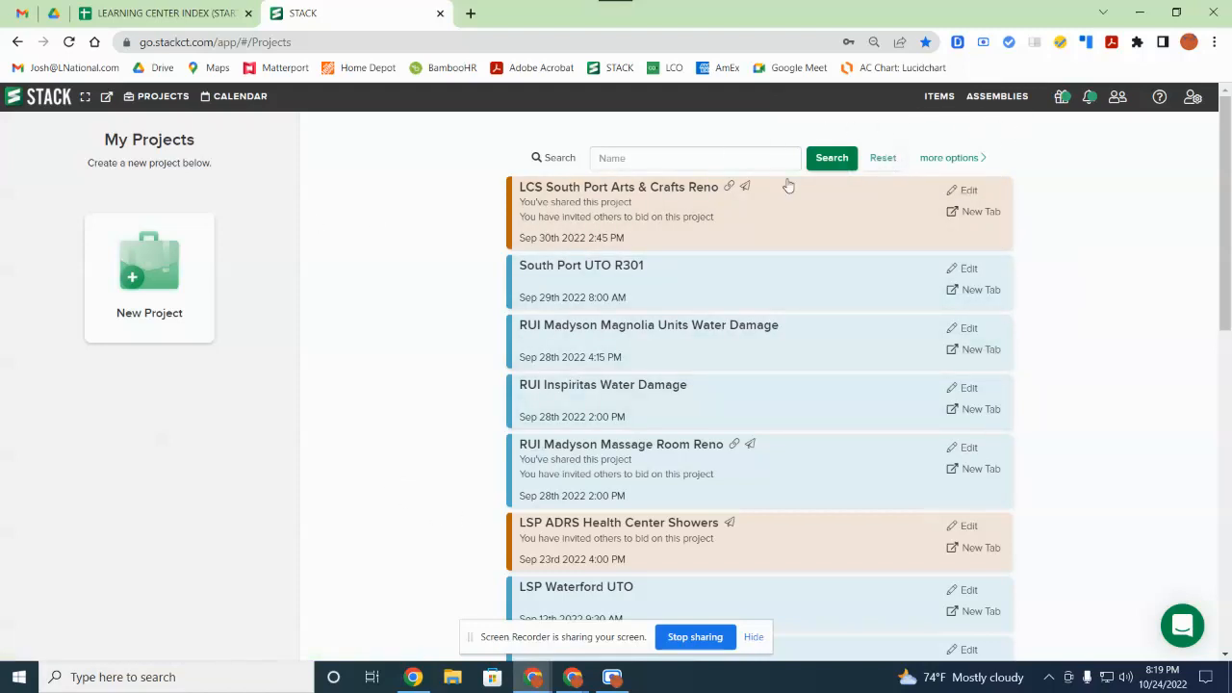
# Step: Scroll the projects list down and back to the top, starting with LCS South Port Arts & Crafts Reno
pyautogui.scroll(-2, 790, 193)
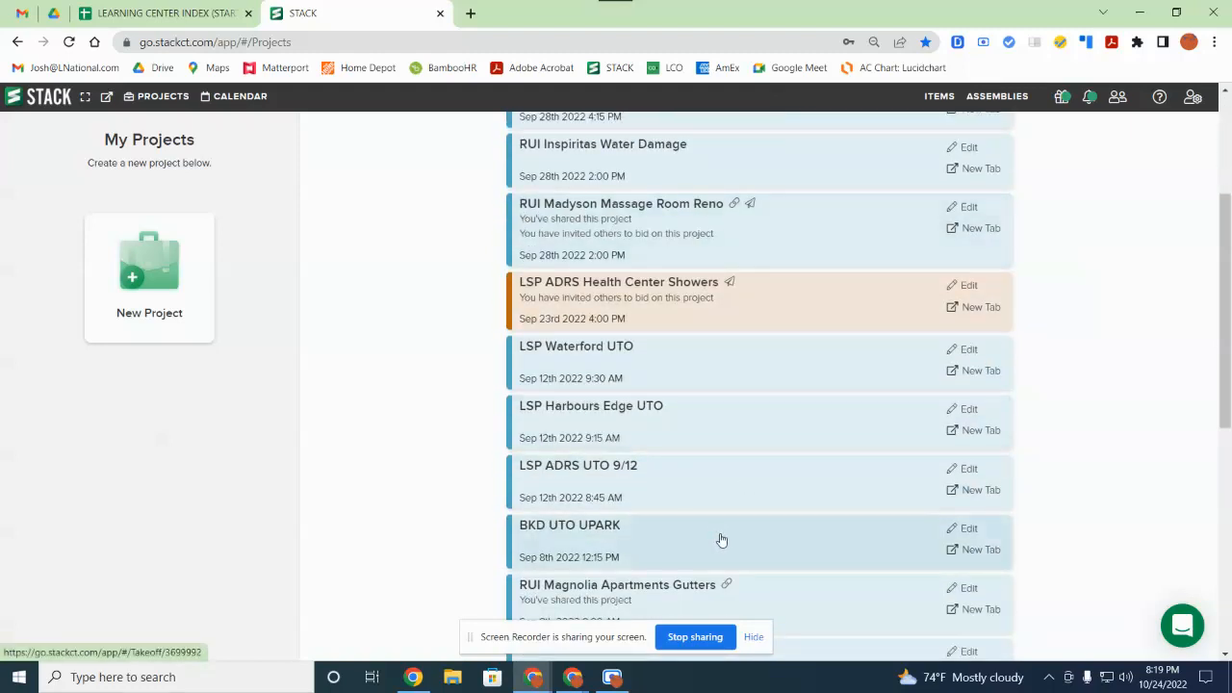
pyautogui.scroll(2, 484, 391)
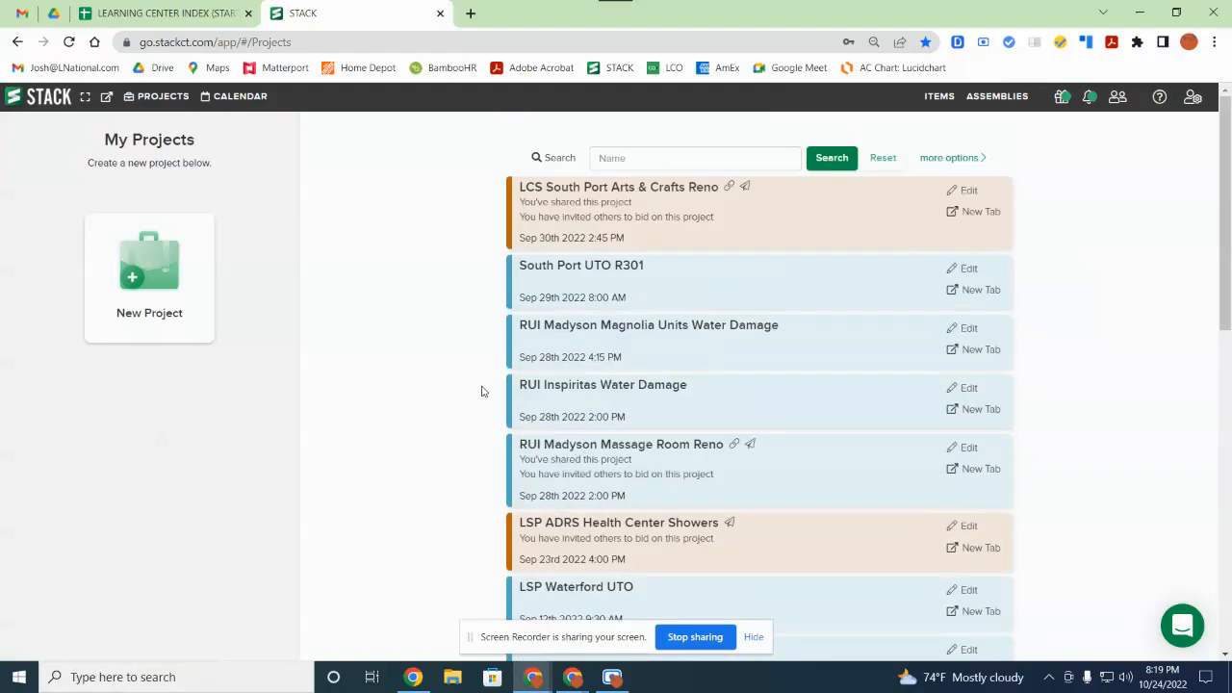